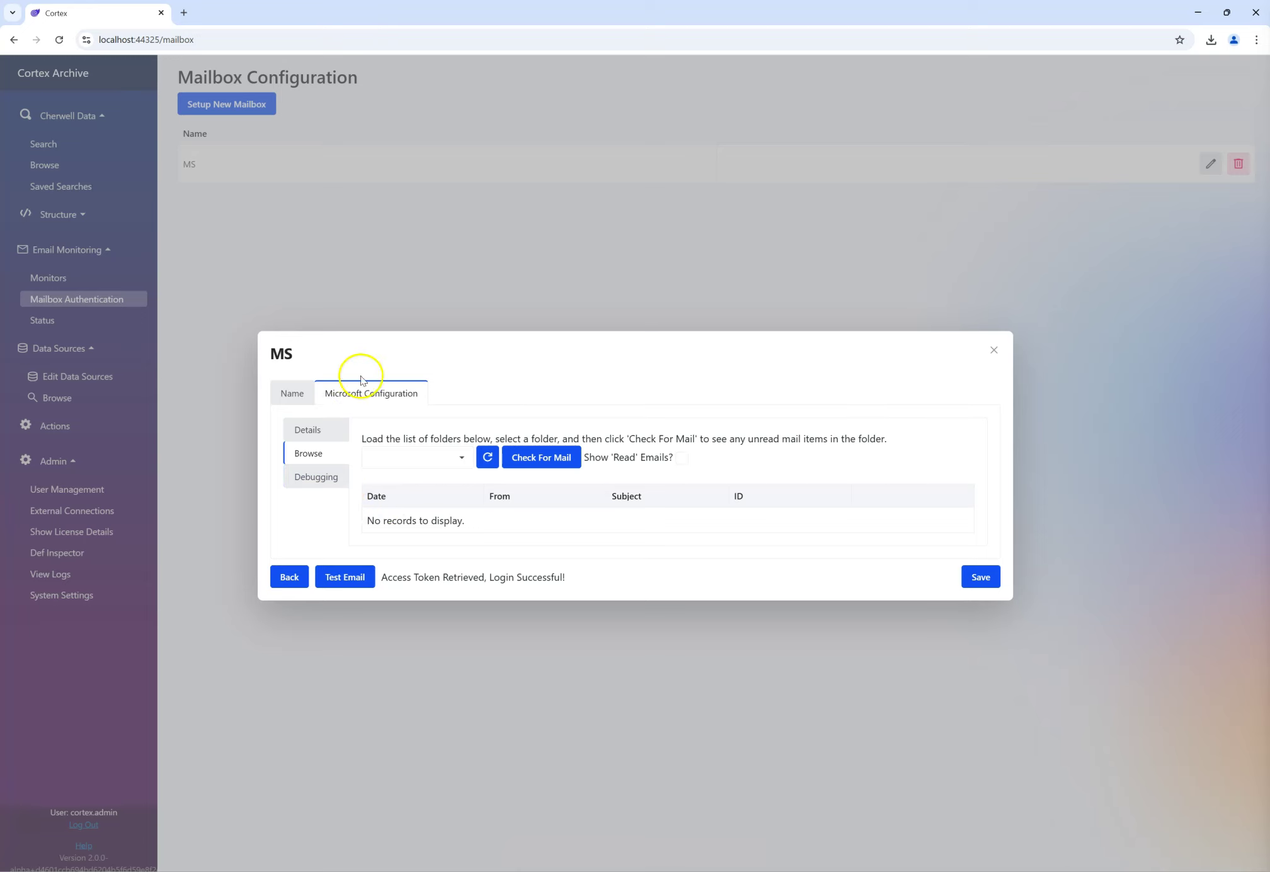
Step: Load the MS mailbox's folder list and select the MonitoringTest folder
{"action": "left_click", "coordinate": [487, 457]}
{"action": "left_click", "coordinate": [450, 465]}
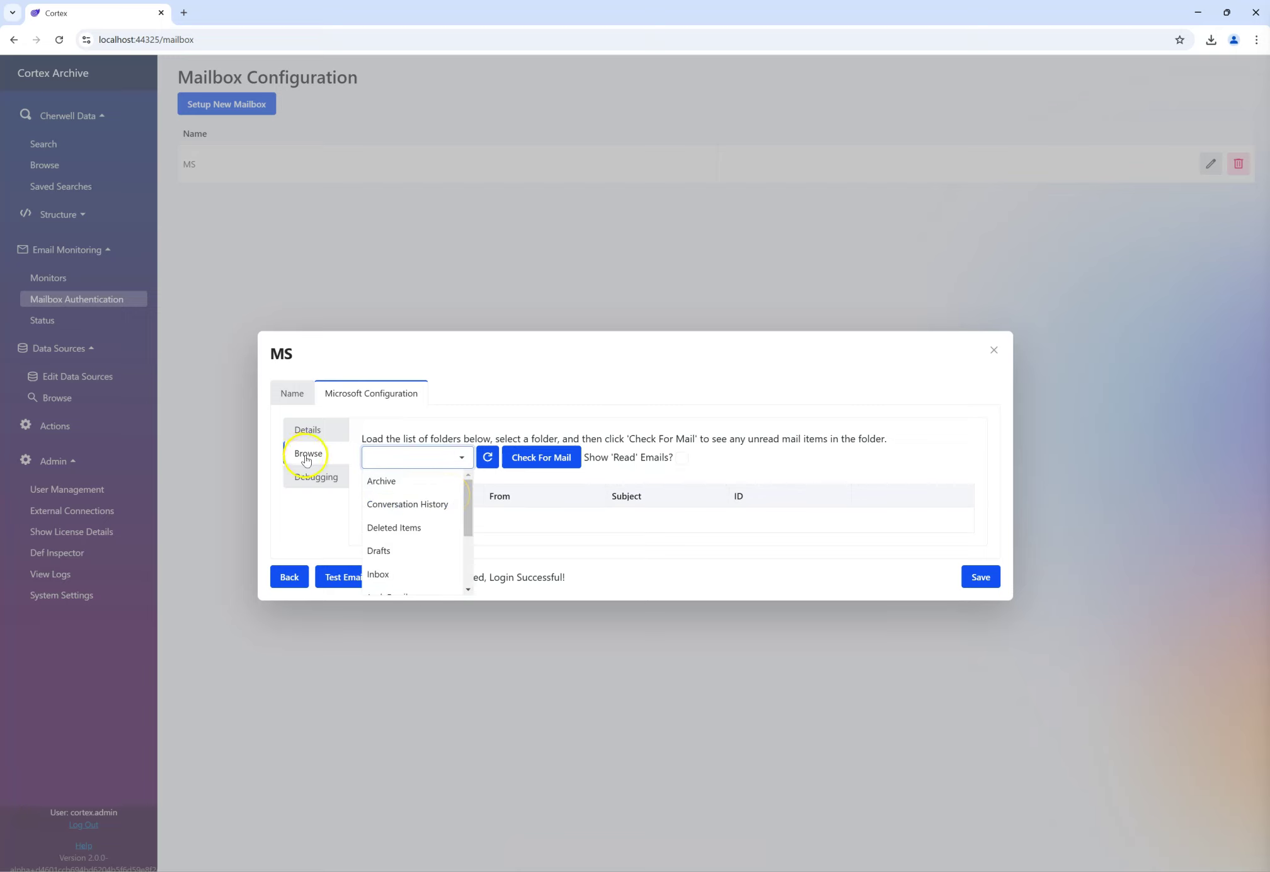
{"action": "scroll", "coordinate": [405, 501], "scroll_direction": "down", "scroll_amount": 2}
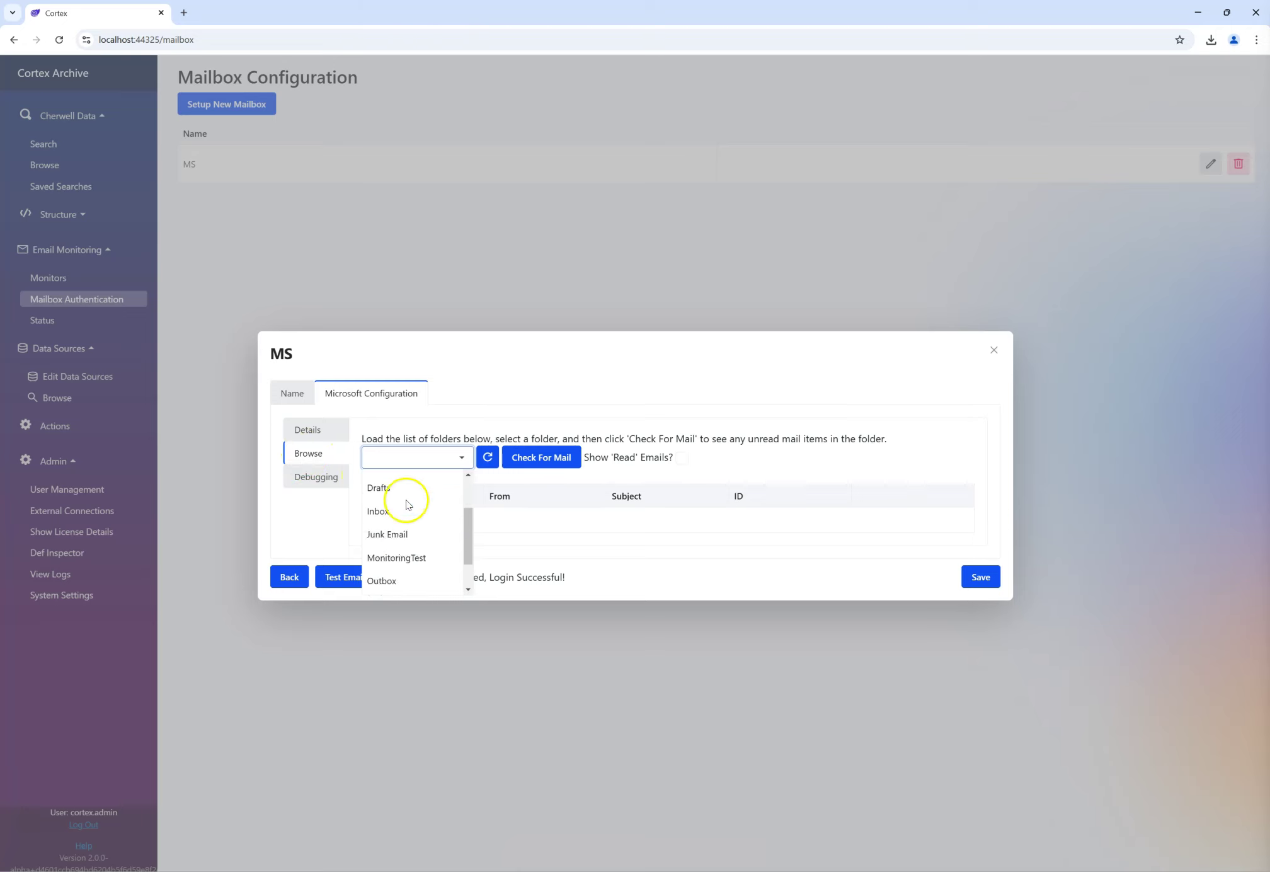
{"action": "scroll", "coordinate": [411, 529], "scroll_direction": "up", "scroll_amount": 2}
{"action": "scroll", "coordinate": [412, 538], "scroll_direction": "down", "scroll_amount": 2}
{"action": "scroll", "coordinate": [411, 539], "scroll_direction": "up", "scroll_amount": 2}
{"action": "scroll", "coordinate": [411, 538], "scroll_direction": "down", "scroll_amount": 2}
{"action": "left_click", "coordinate": [419, 515]}
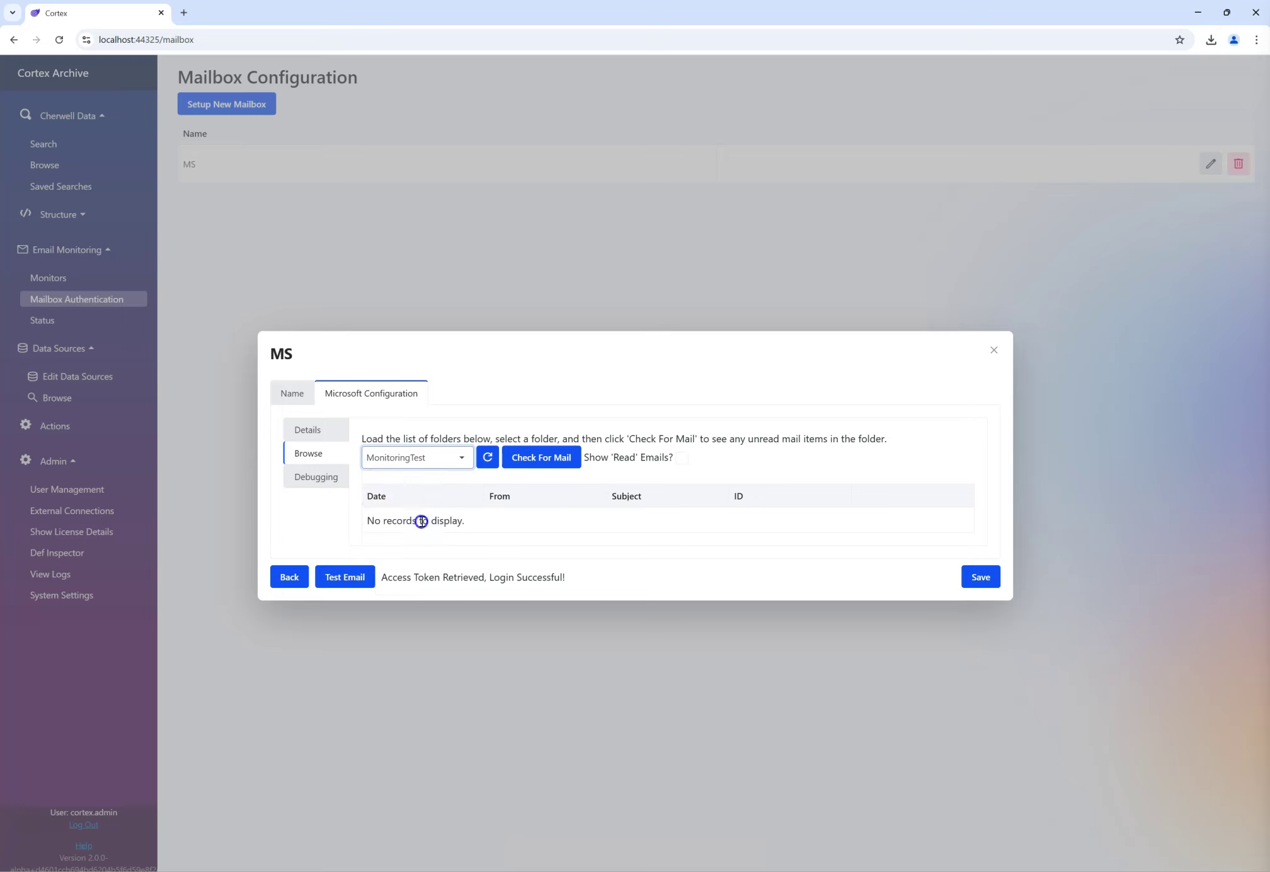
Step: Check the MonitoringTest folder for mail with read emails included, and save the mailbox configuration
{"action": "left_click", "coordinate": [550, 467]}
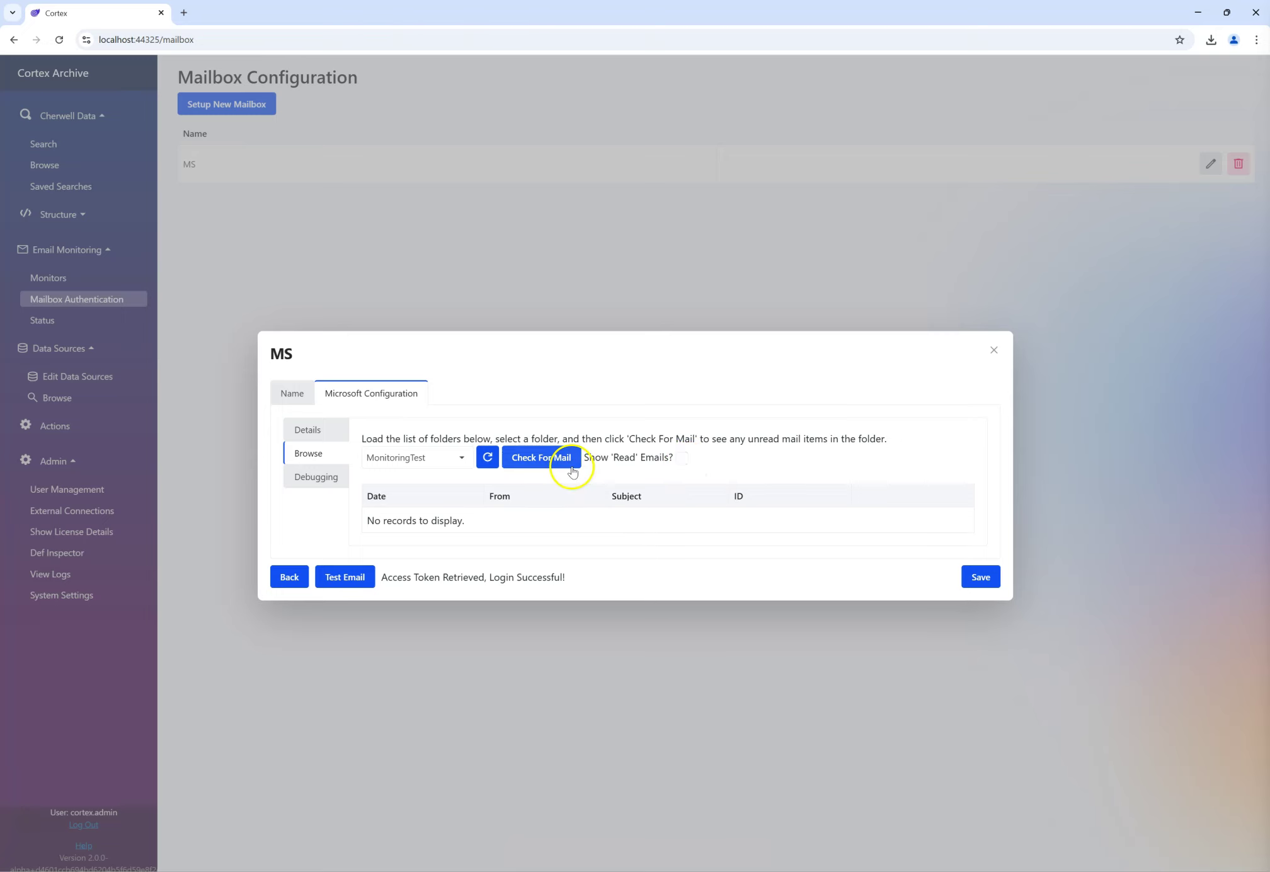
{"action": "left_click", "coordinate": [682, 457]}
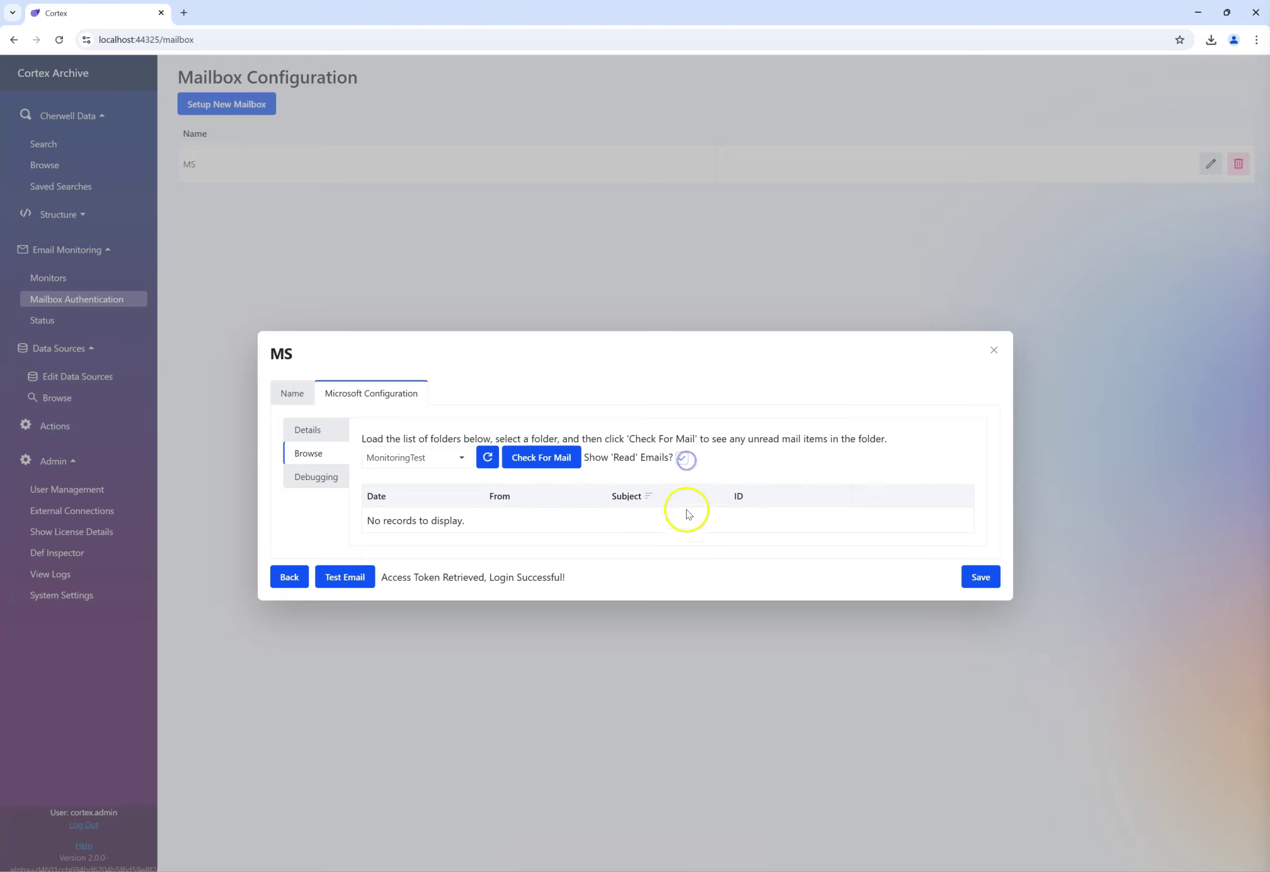
{"action": "left_click", "coordinate": [544, 459]}
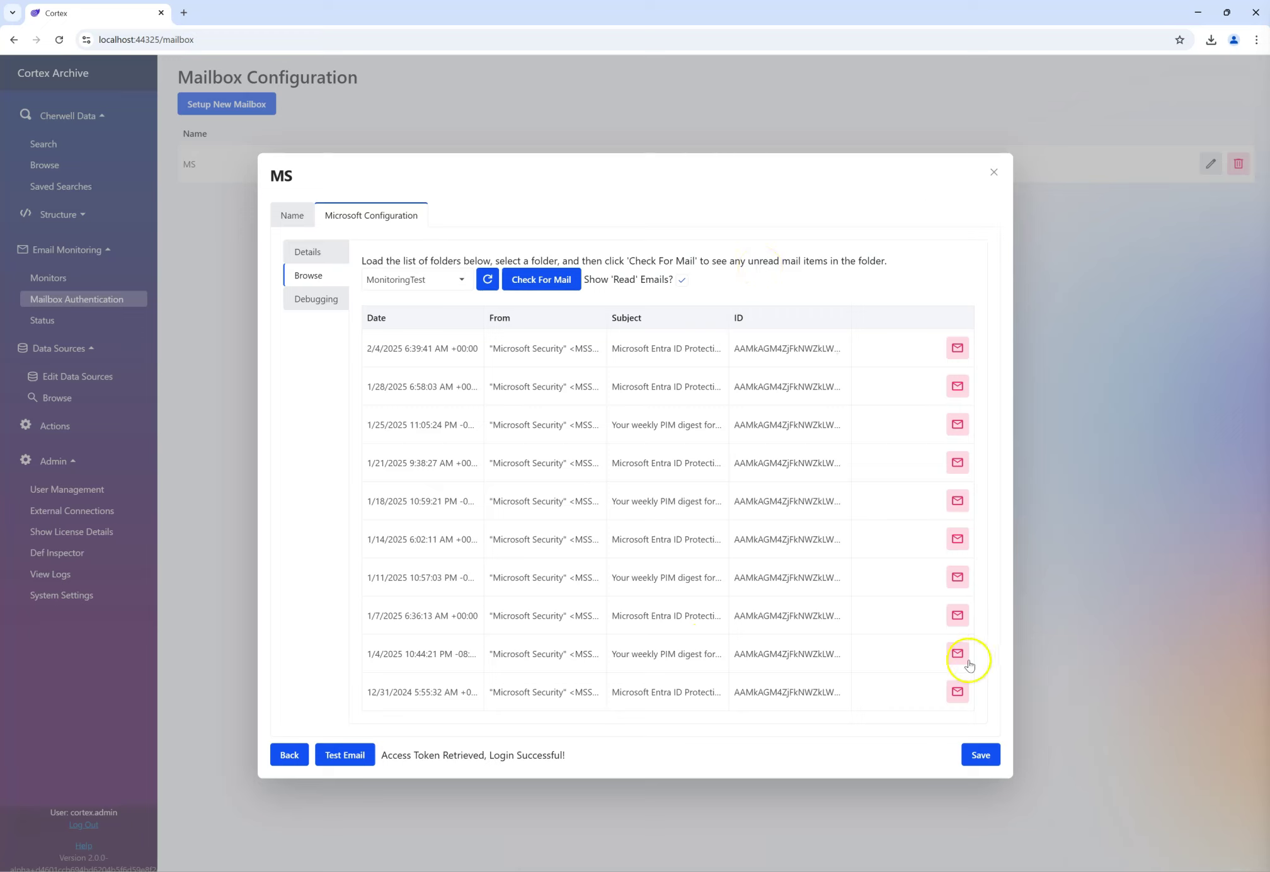
{"action": "left_click", "coordinate": [980, 756]}
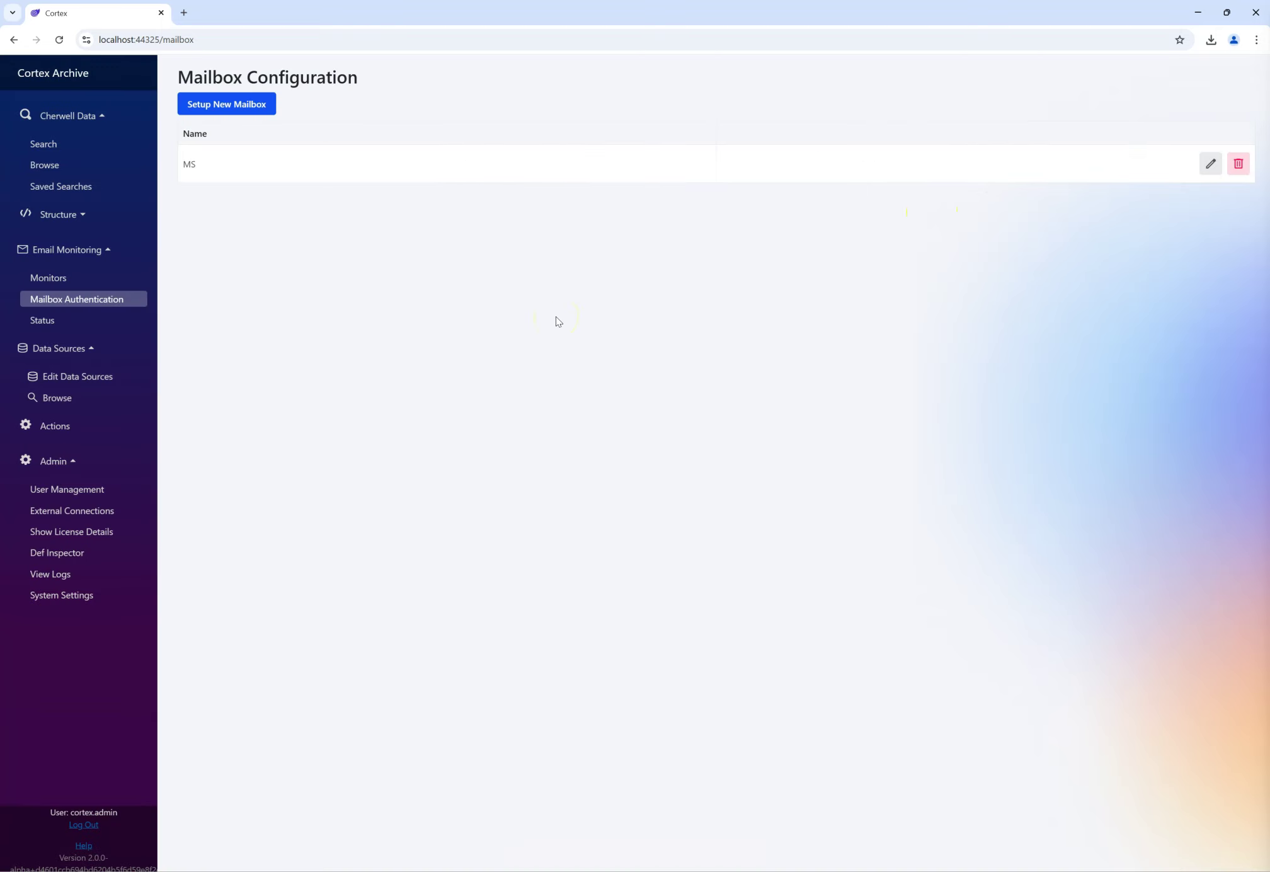
Step: Open the data sources list for editing and examine the Pet Store API entry
{"action": "left_click", "coordinate": [104, 375]}
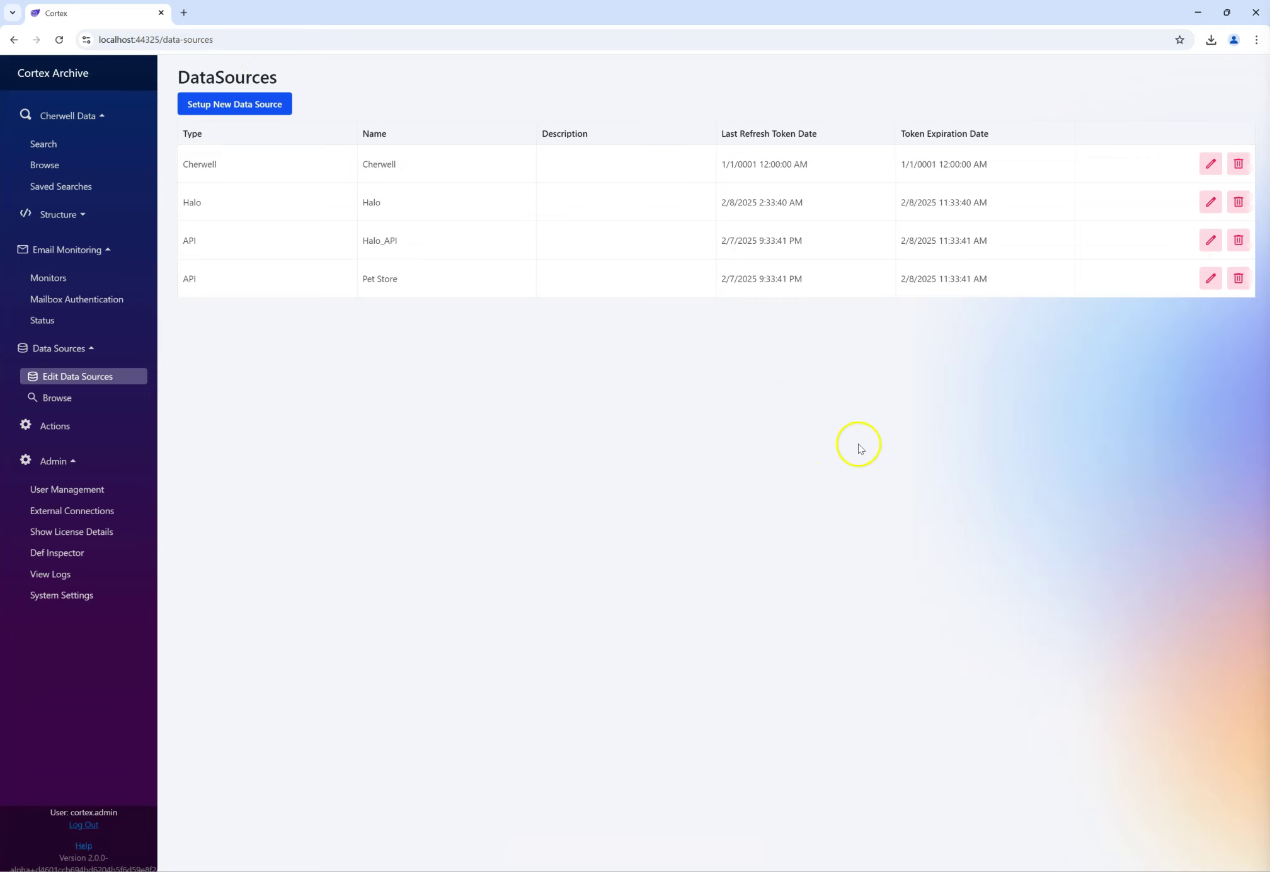
{"action": "left_click_drag", "start_coordinate": [459, 285], "coordinate": [361, 284]}
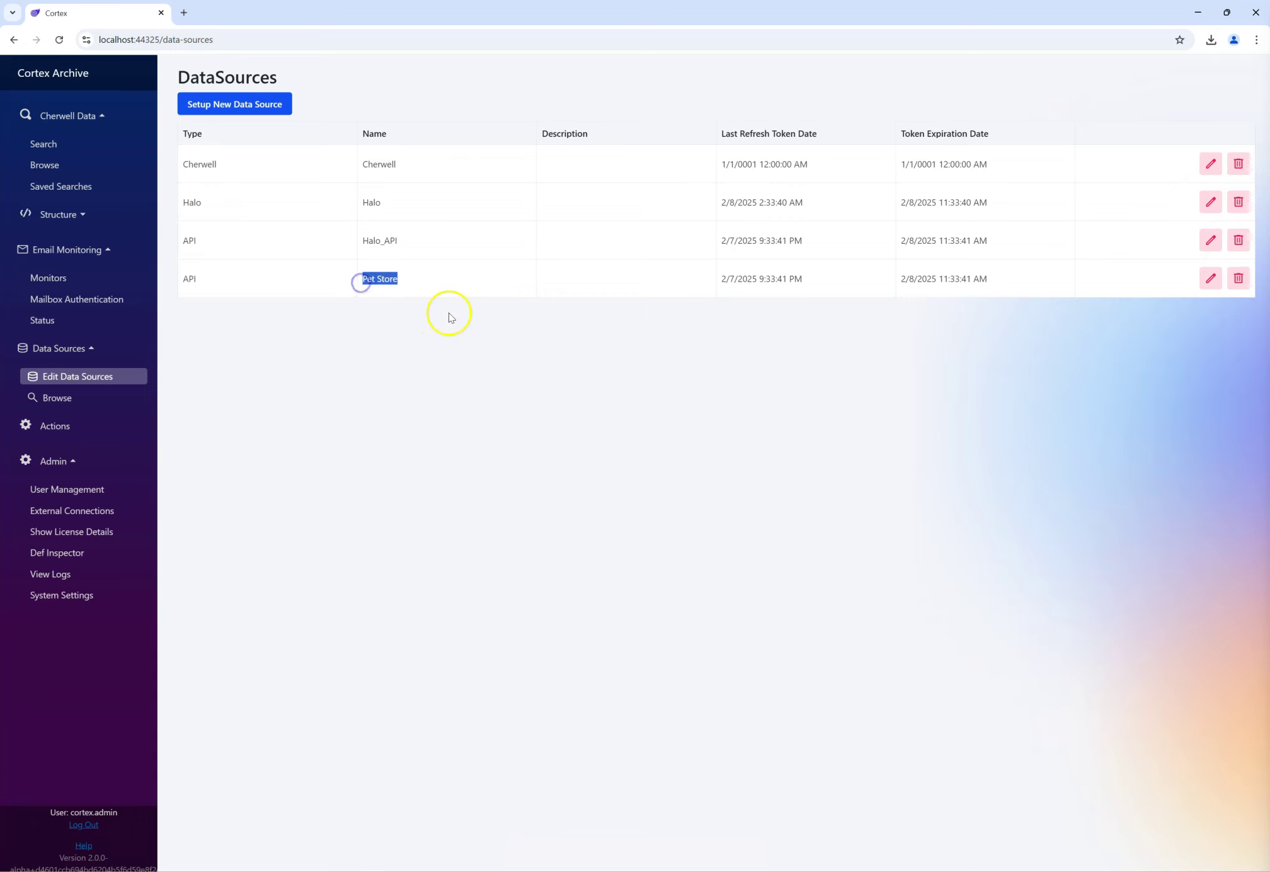
{"action": "left_click", "coordinate": [410, 290]}
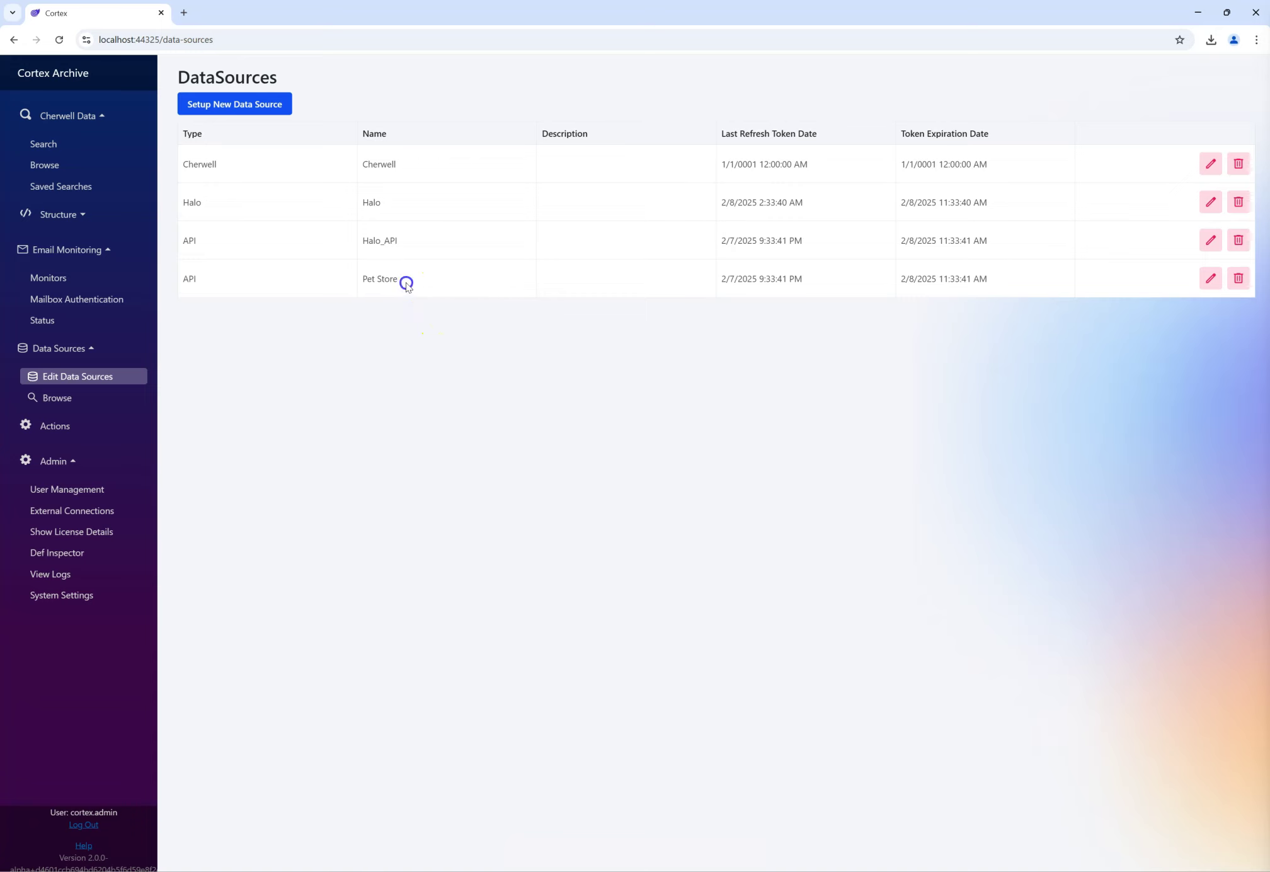
{"action": "left_click_drag", "start_coordinate": [415, 290], "coordinate": [343, 290]}
{"action": "left_click", "coordinate": [518, 340]}
Step: Open the Halo data source and review its authorization URL, resource URL, client ID and client secret fields
{"action": "left_click", "coordinate": [1212, 204]}
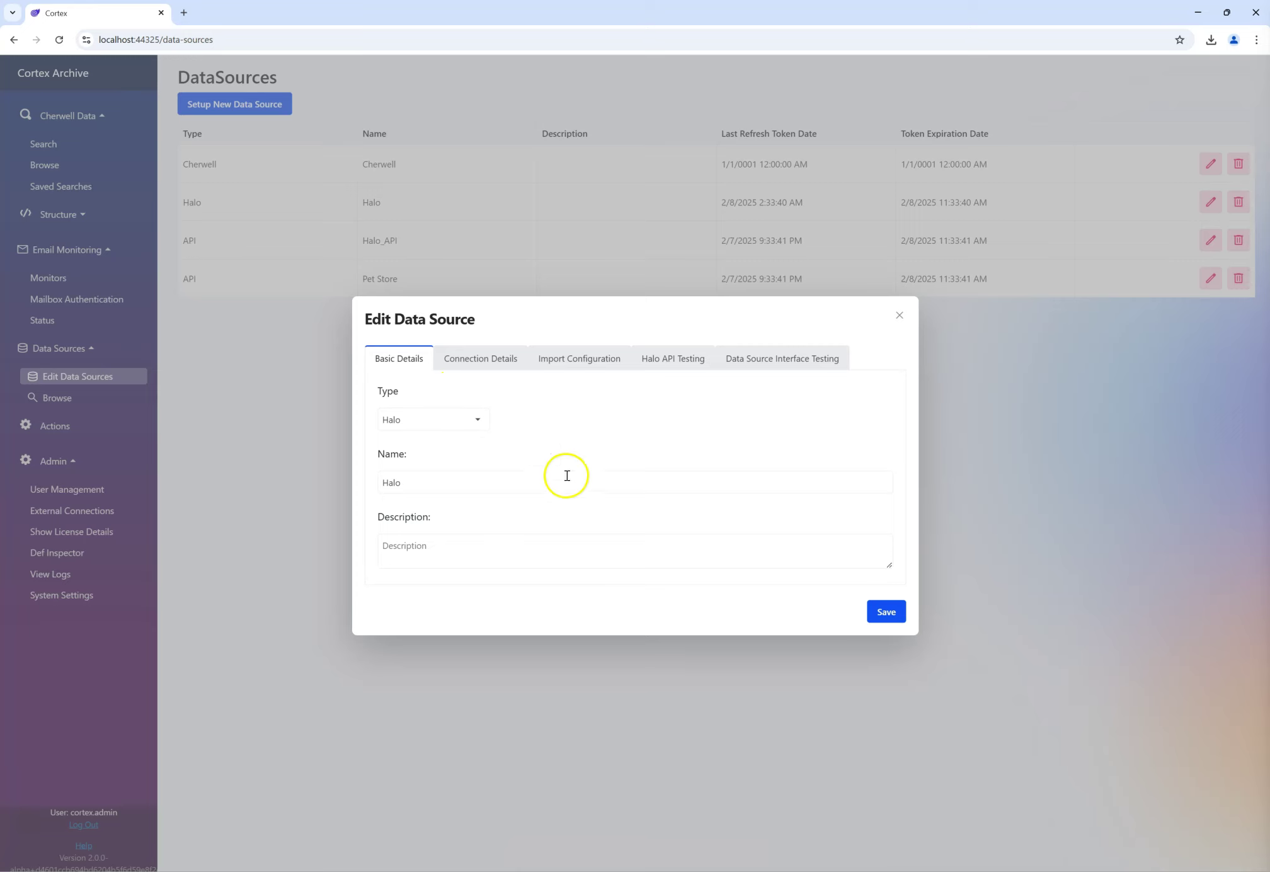
{"action": "left_click", "coordinate": [500, 364]}
{"action": "left_click", "coordinate": [546, 400]}
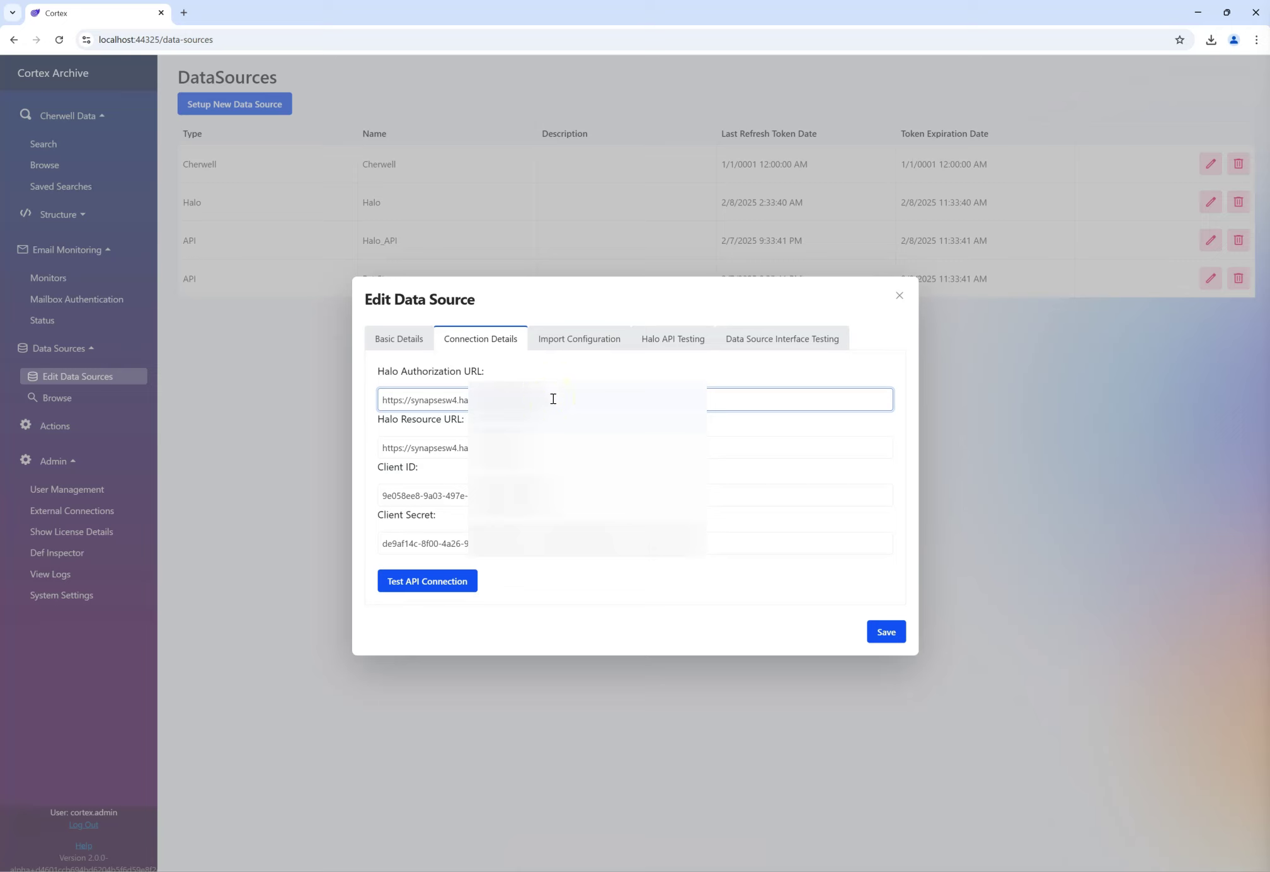
{"action": "left_click_drag", "start_coordinate": [553, 399], "coordinate": [363, 399]}
{"action": "left_click_drag", "start_coordinate": [554, 450], "coordinate": [377, 446]}
{"action": "left_click", "coordinate": [516, 495]}
{"action": "left_click_drag", "start_coordinate": [516, 495], "coordinate": [363, 488]}
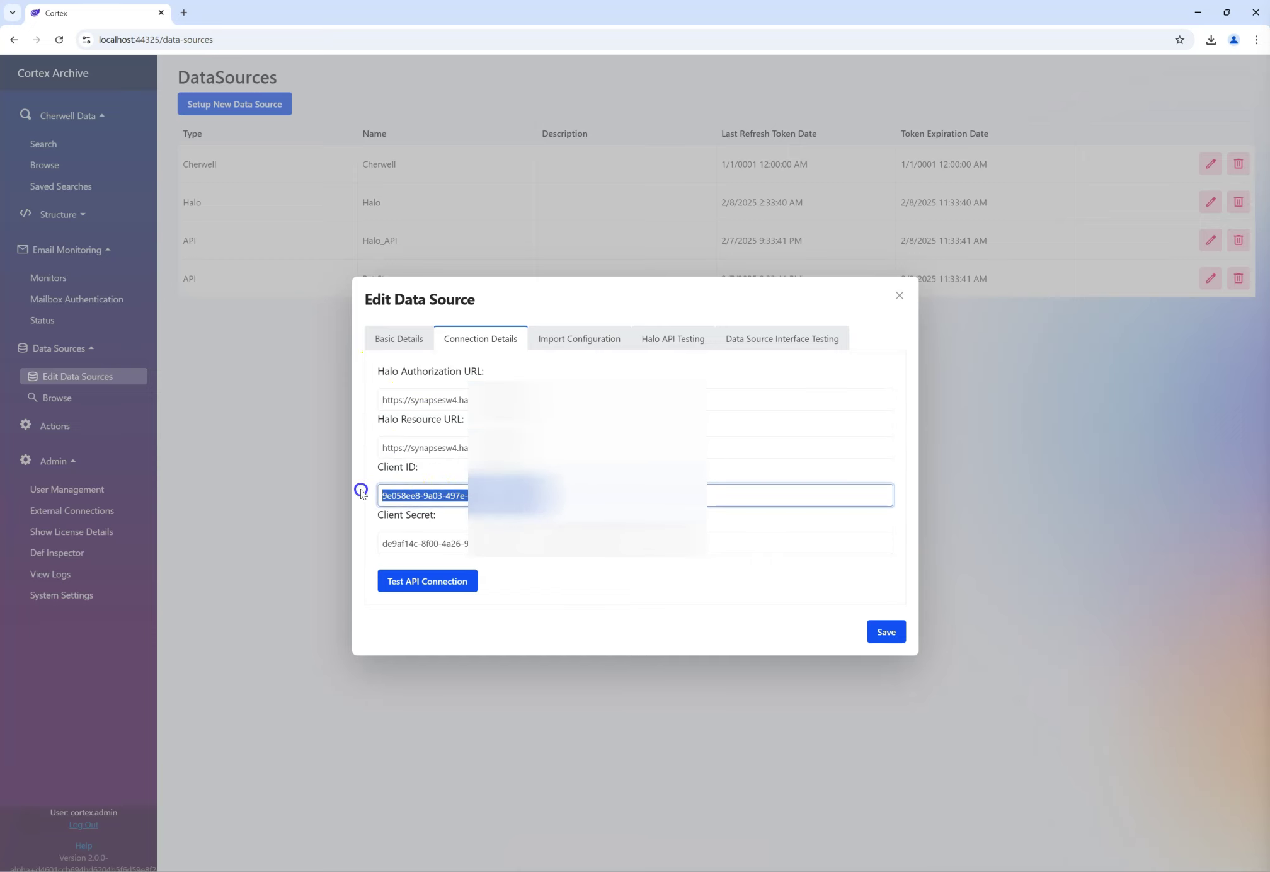
{"action": "left_click_drag", "start_coordinate": [725, 542], "coordinate": [340, 523]}
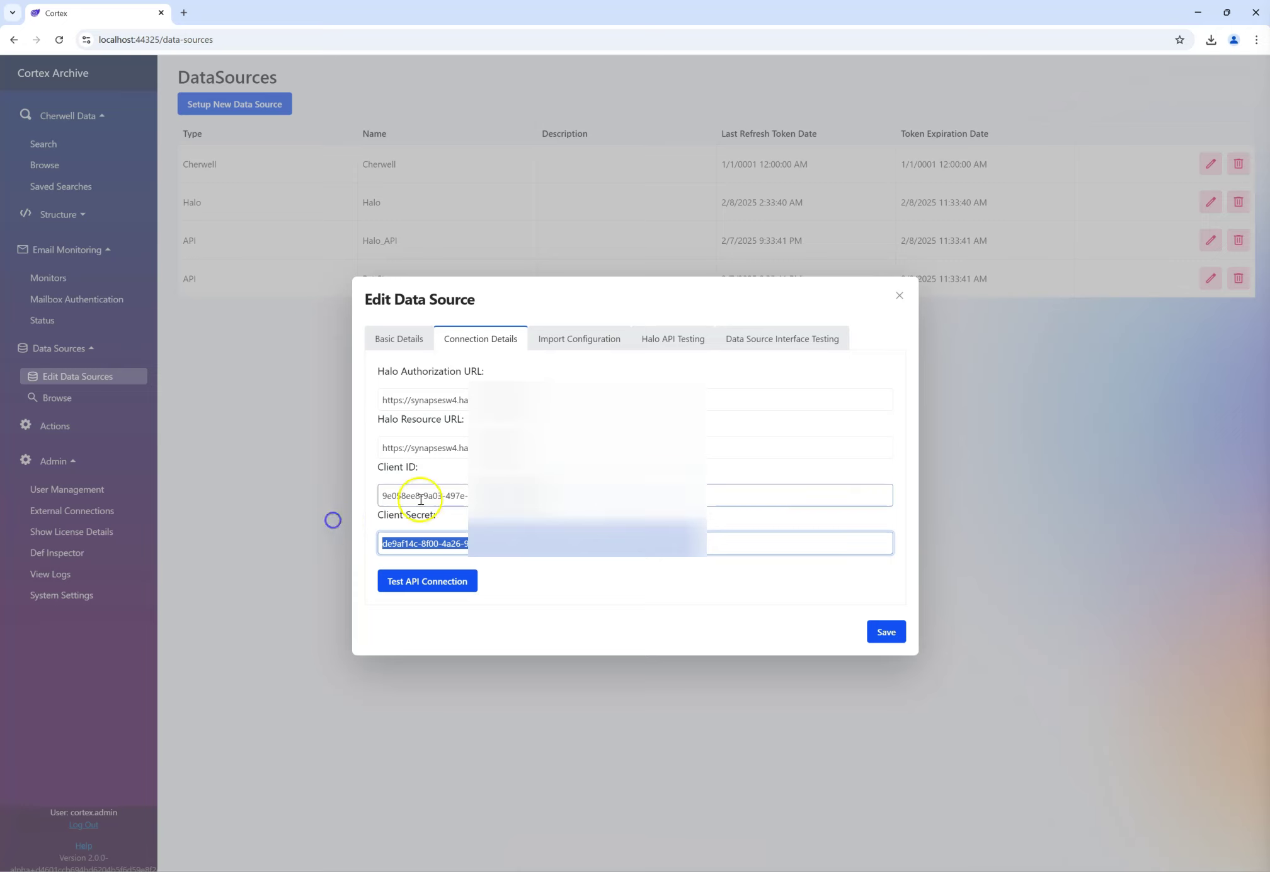
{"action": "left_click_drag", "start_coordinate": [603, 487], "coordinate": [381, 502]}
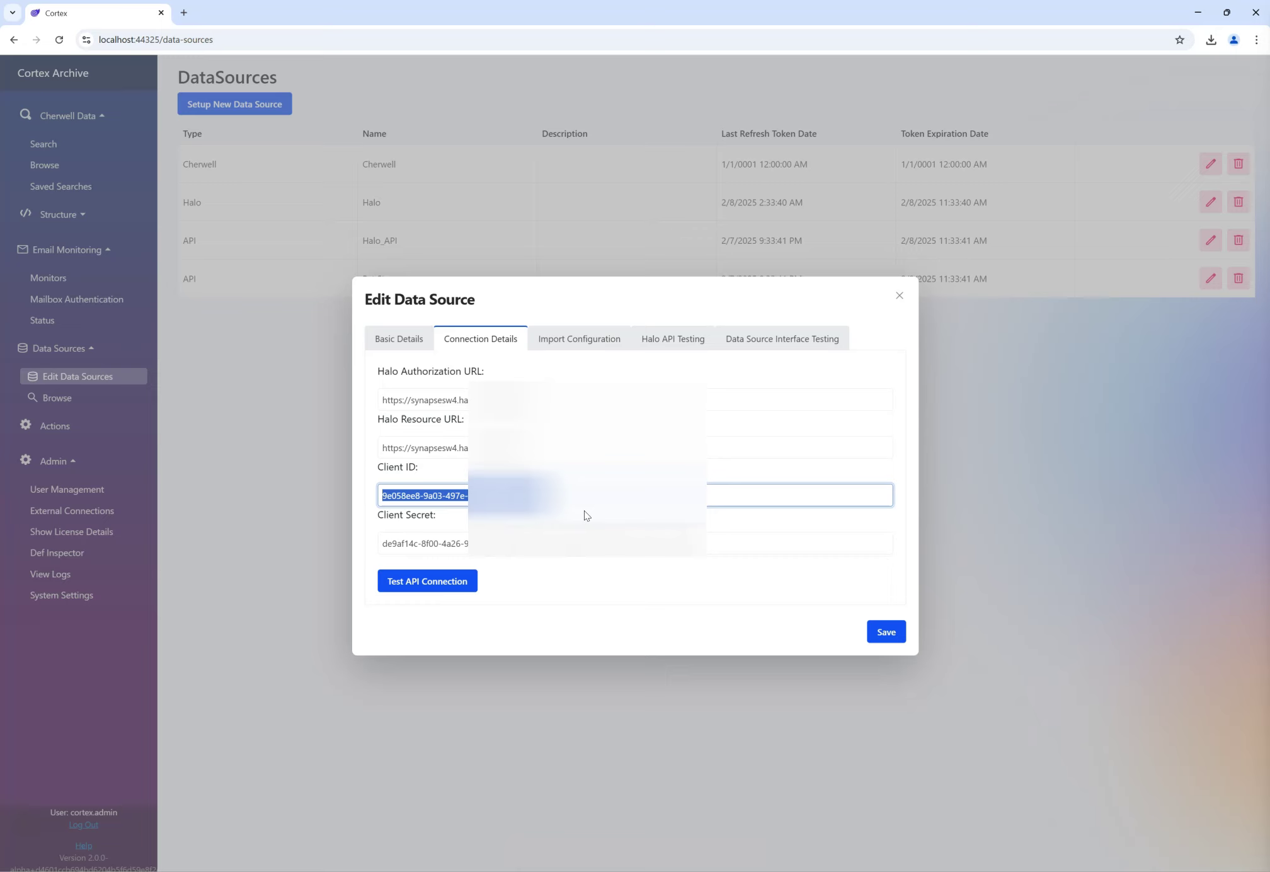
Step: Open the HaloITSM site synapsesw4.haloitsm.com in a new browser tab
{"action": "left_click", "coordinate": [182, 12]}
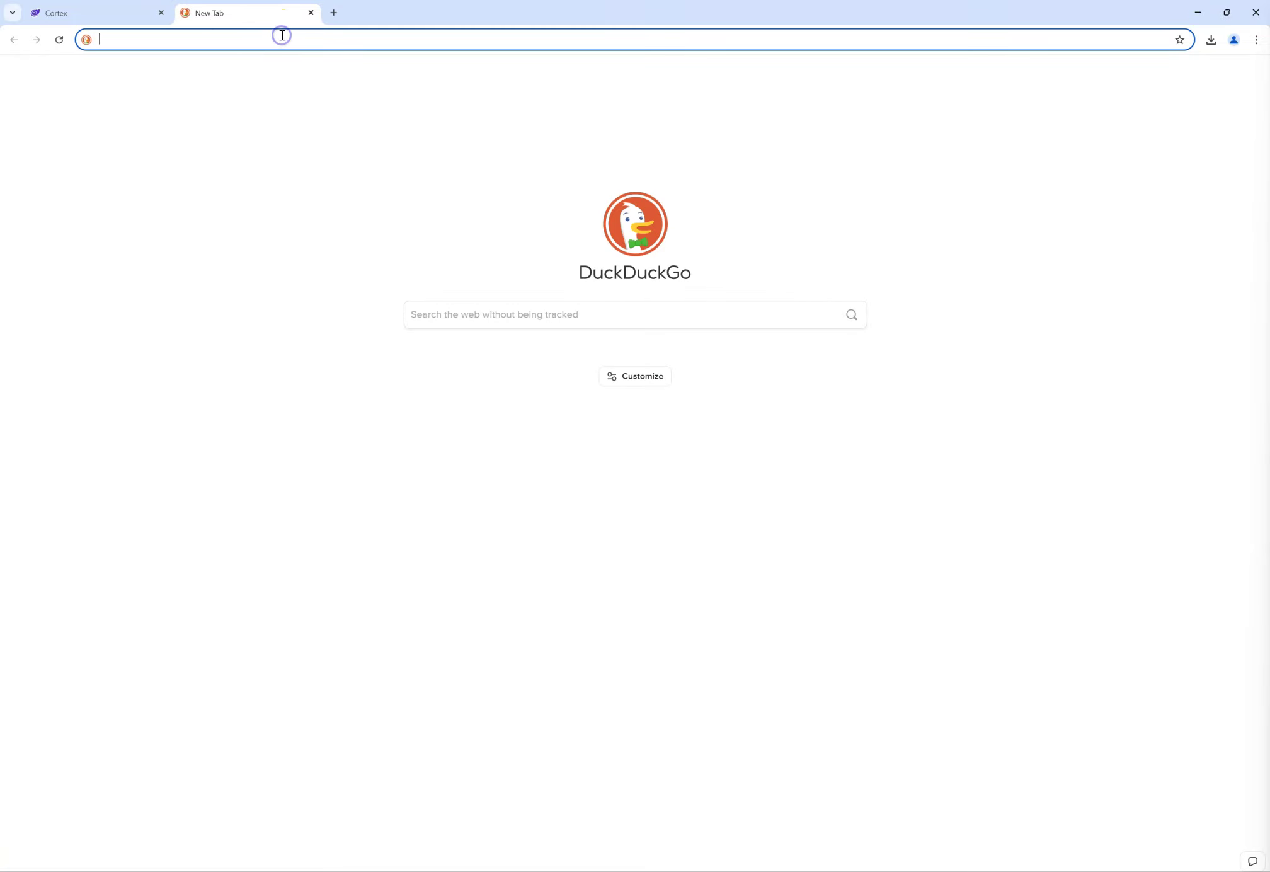
{"action": "type", "text": "synapse"}
{"action": "key", "text": "Return"}
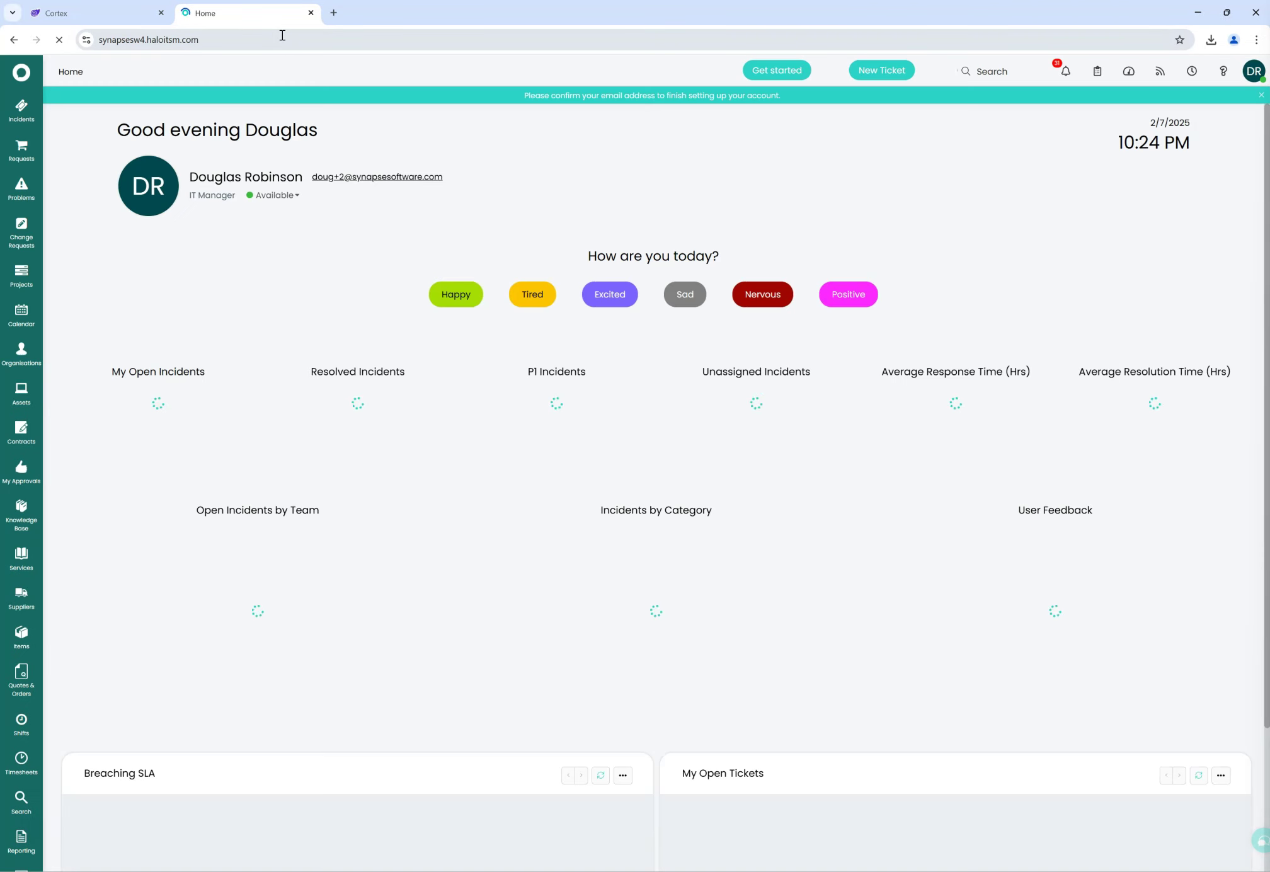
Step: Open the HaloITSM API integration settings and examine the resource server and authorisation server URLs
{"action": "scroll", "coordinate": [19, 689], "scroll_direction": "down", "scroll_amount": 2}
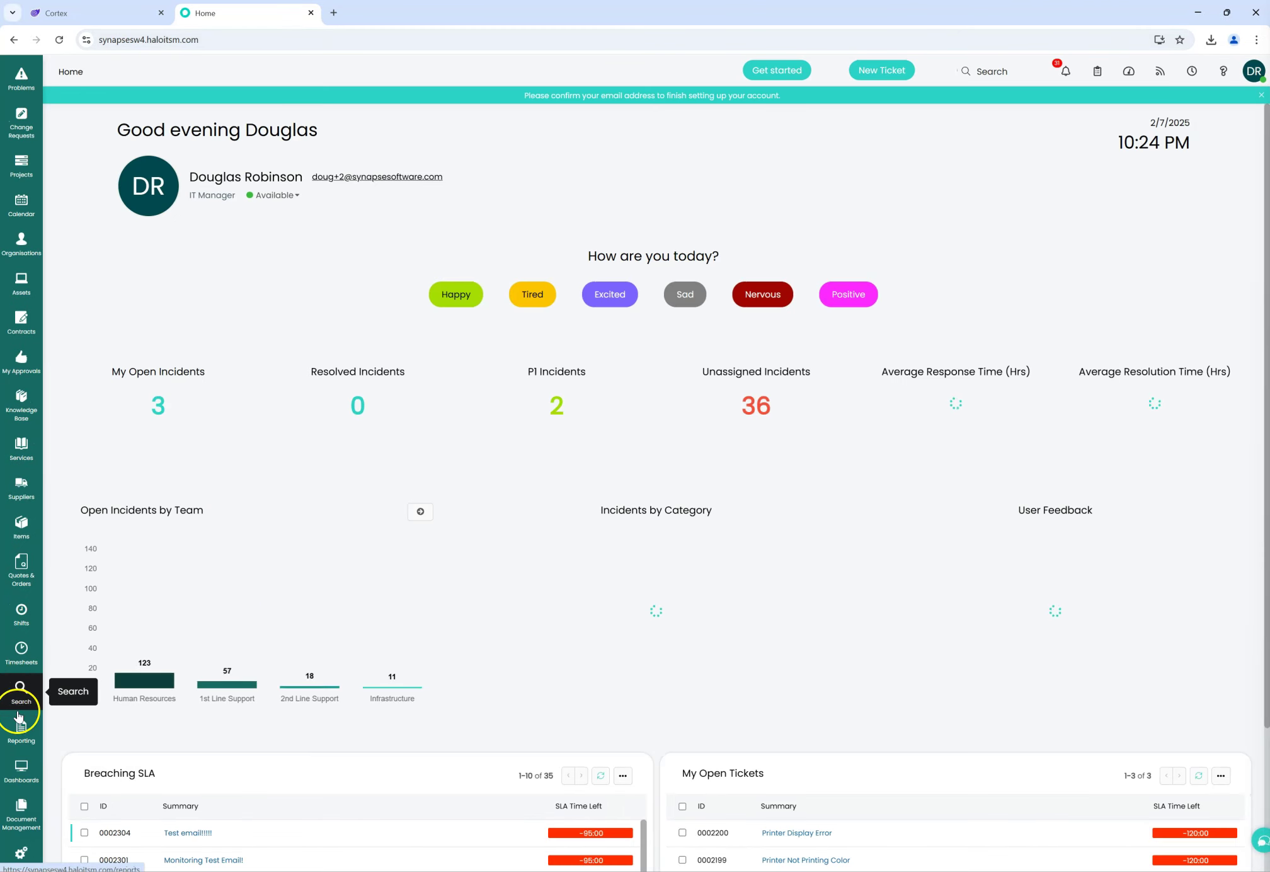
{"action": "left_click", "coordinate": [20, 854]}
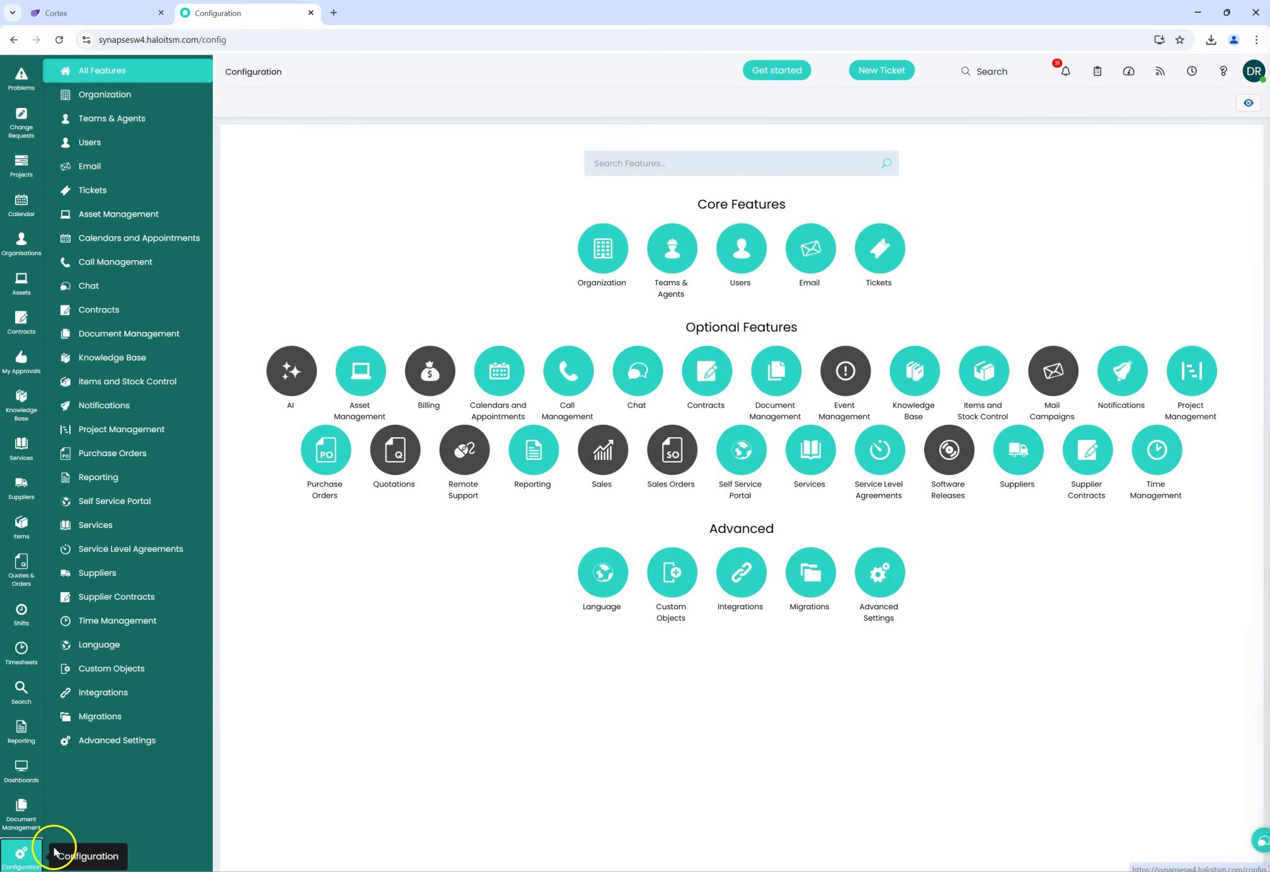
{"action": "left_click", "coordinate": [142, 693]}
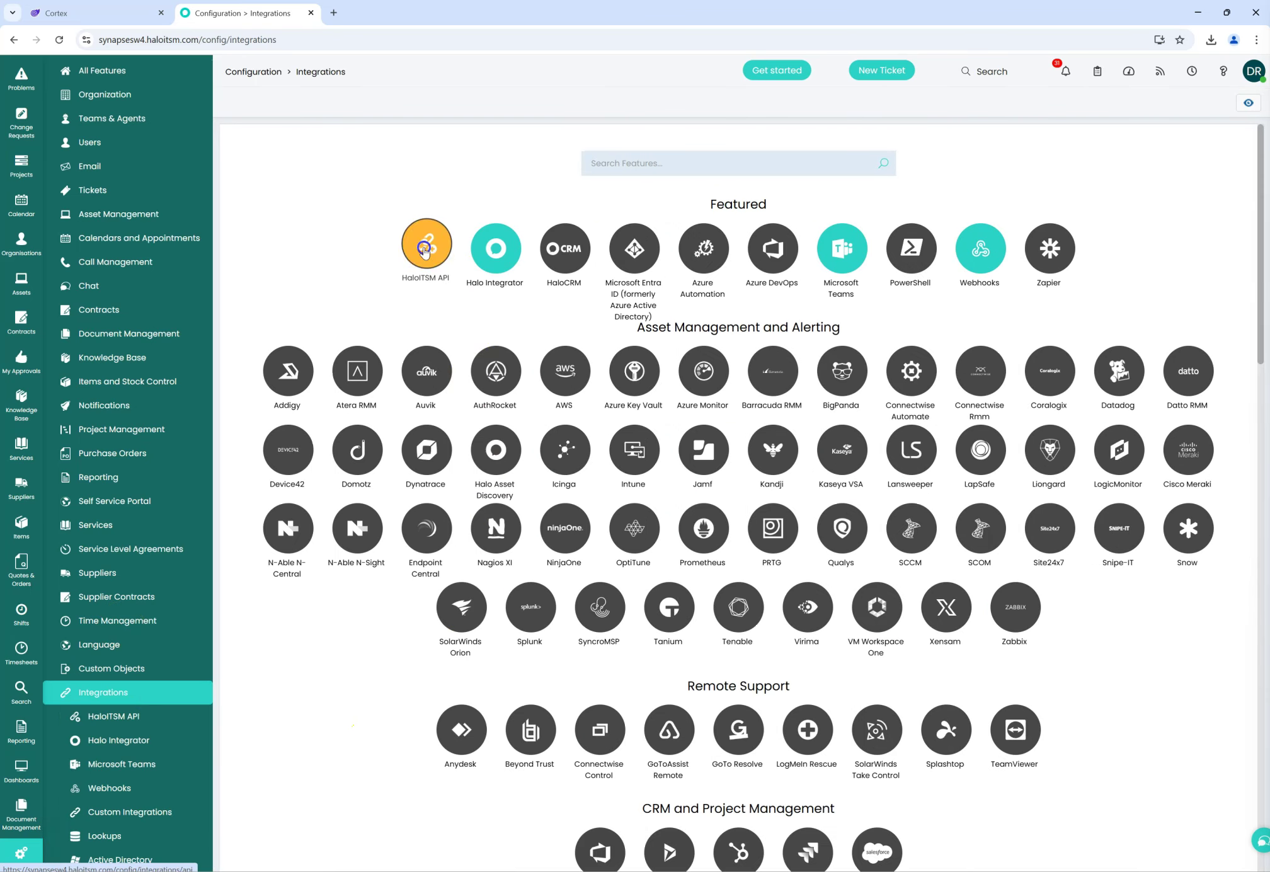
{"action": "left_click", "coordinate": [424, 250]}
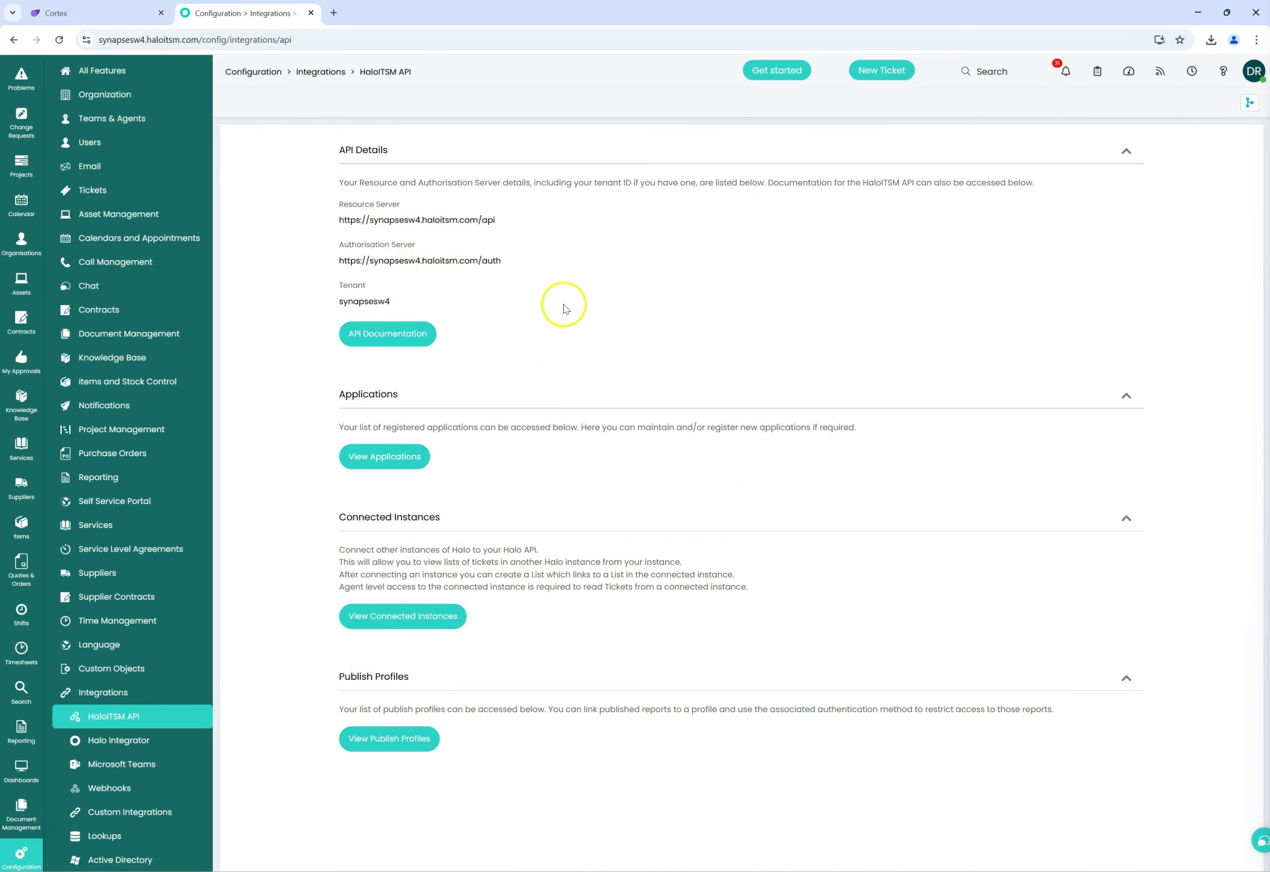
{"action": "left_click_drag", "start_coordinate": [496, 220], "coordinate": [333, 217]}
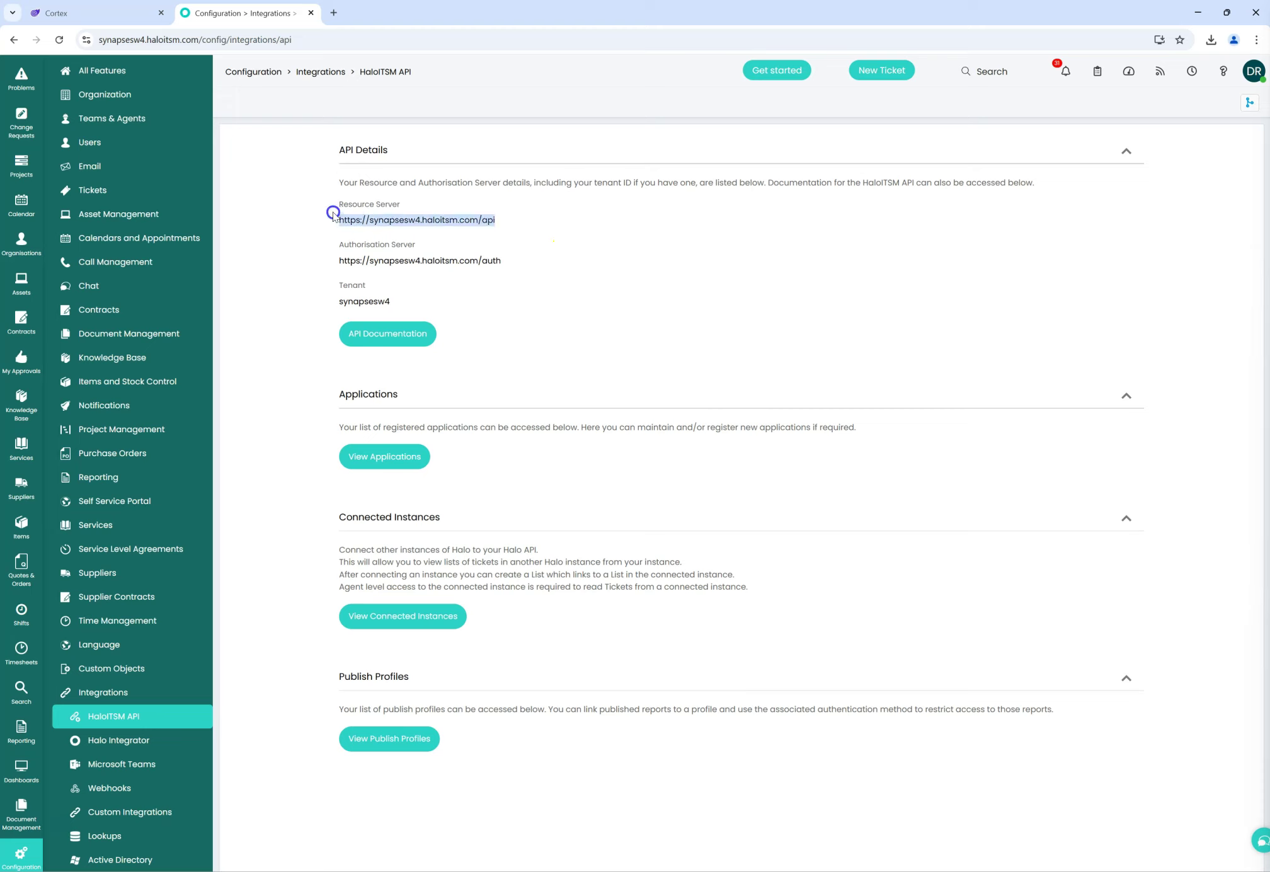
{"action": "left_click_drag", "start_coordinate": [508, 261], "coordinate": [295, 260]}
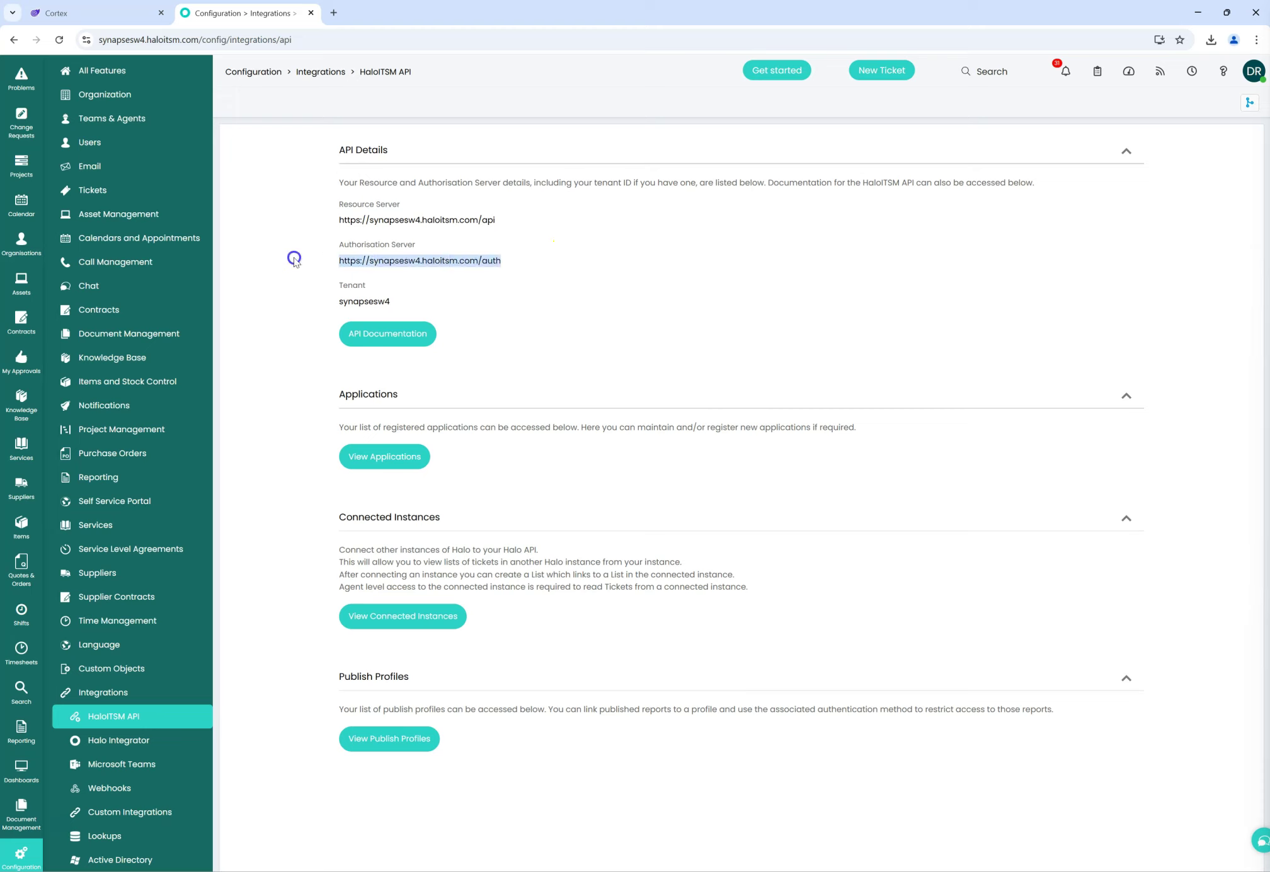
Step: Start a new API application named Test with the Client ID and Secret (Services) authentication method
{"action": "left_click", "coordinate": [375, 455]}
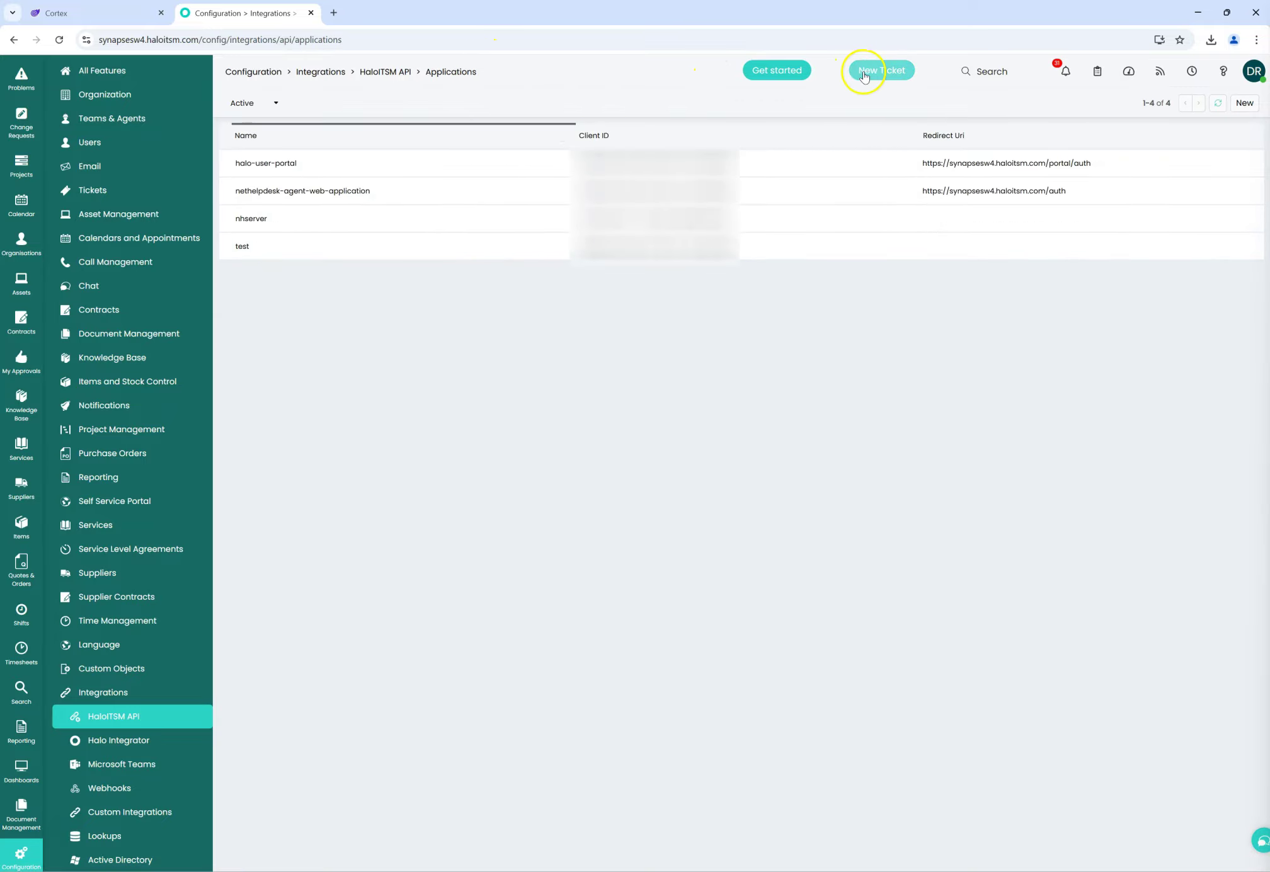
{"action": "left_click", "coordinate": [1243, 102]}
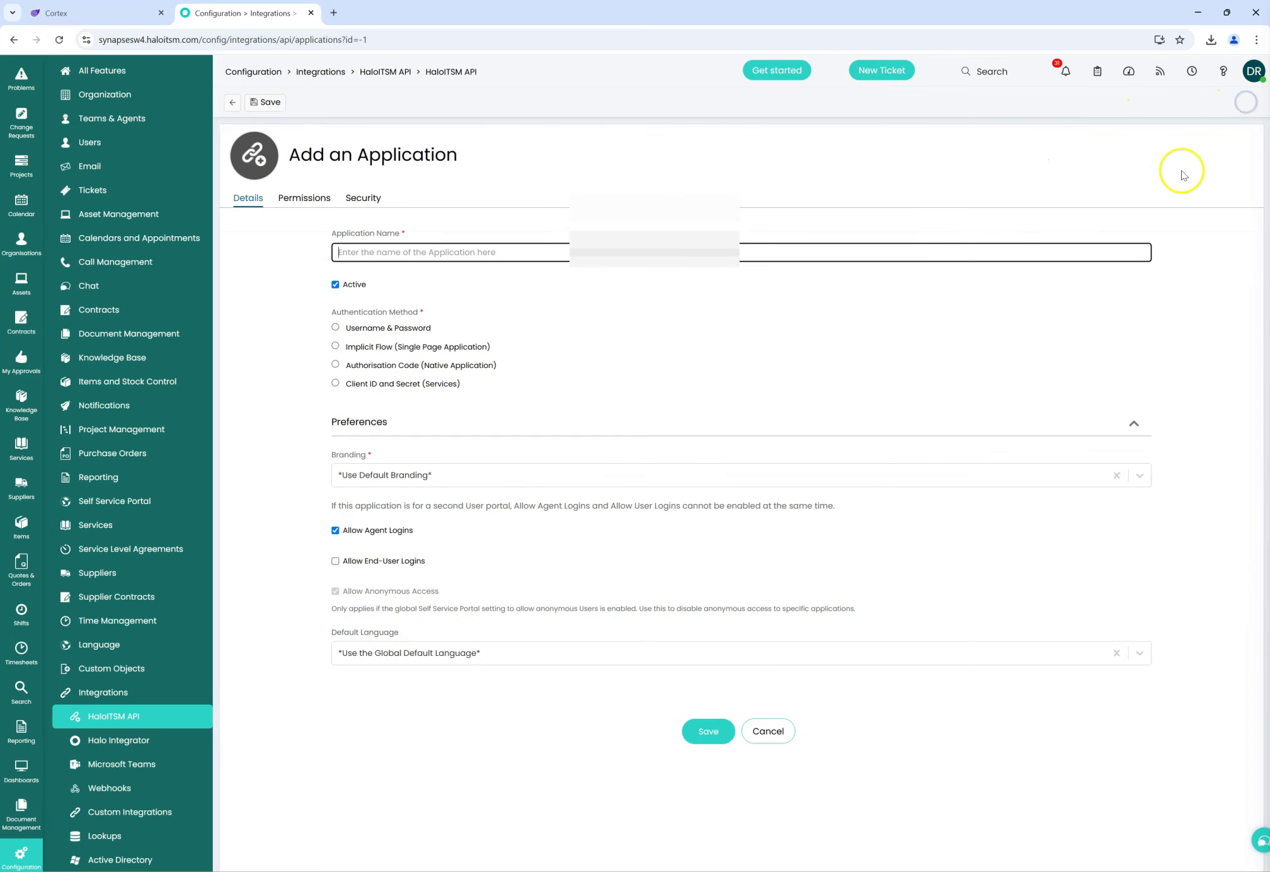
{"action": "left_click", "coordinate": [471, 251]}
{"action": "type", "text": "Test"}
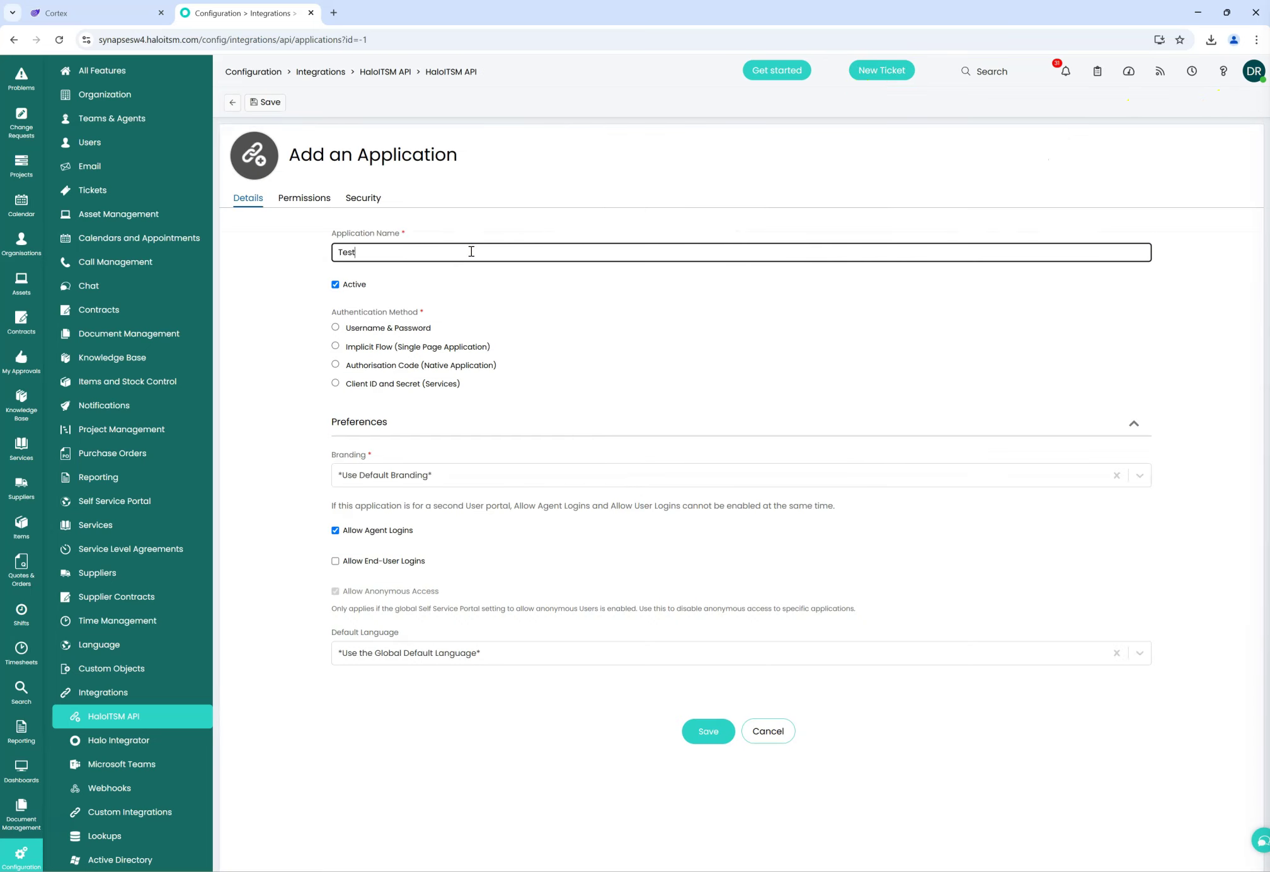
{"action": "left_click", "coordinate": [372, 383]}
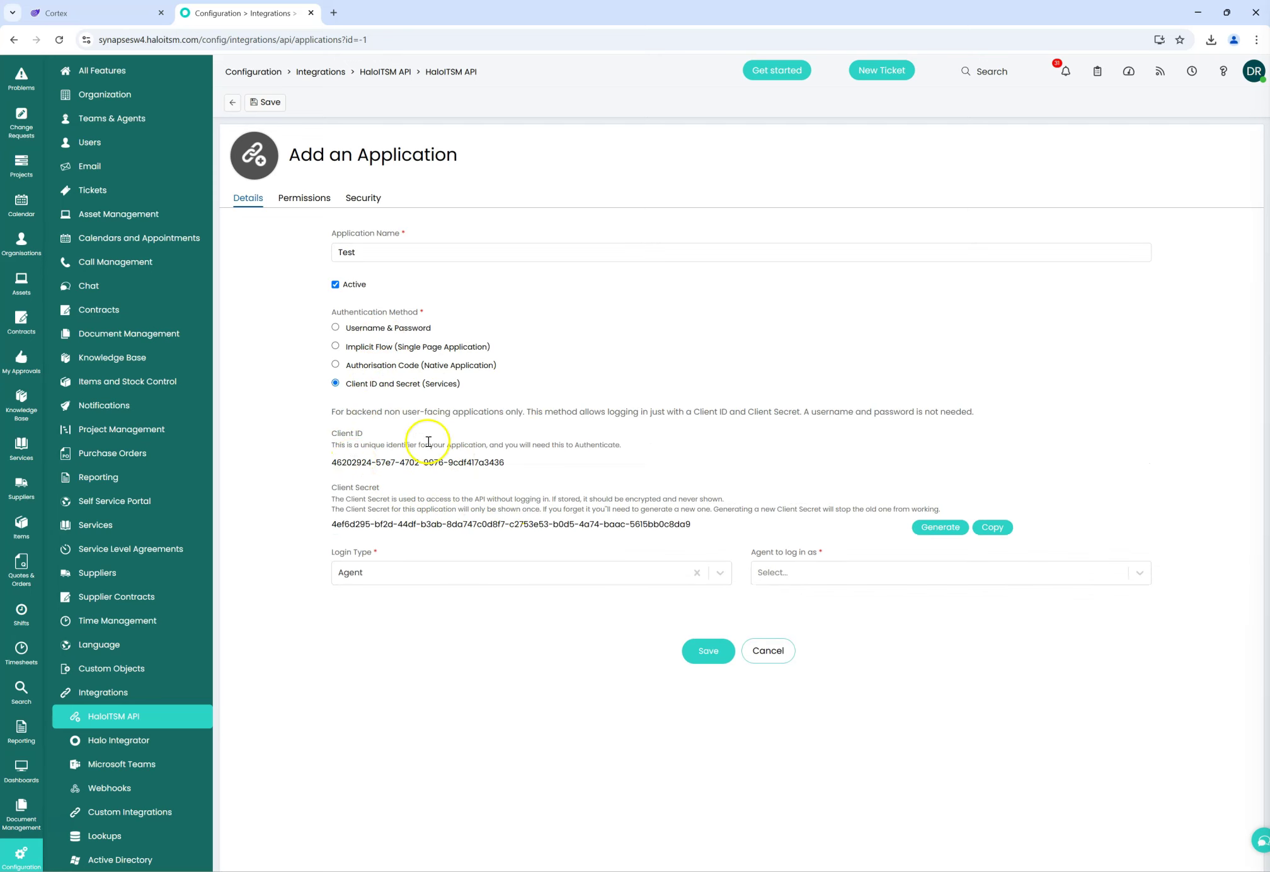
Step: Examine the new application's client ID, client secret and the choices for the agent to log in as
{"action": "left_click_drag", "start_coordinate": [515, 463], "coordinate": [313, 465]}
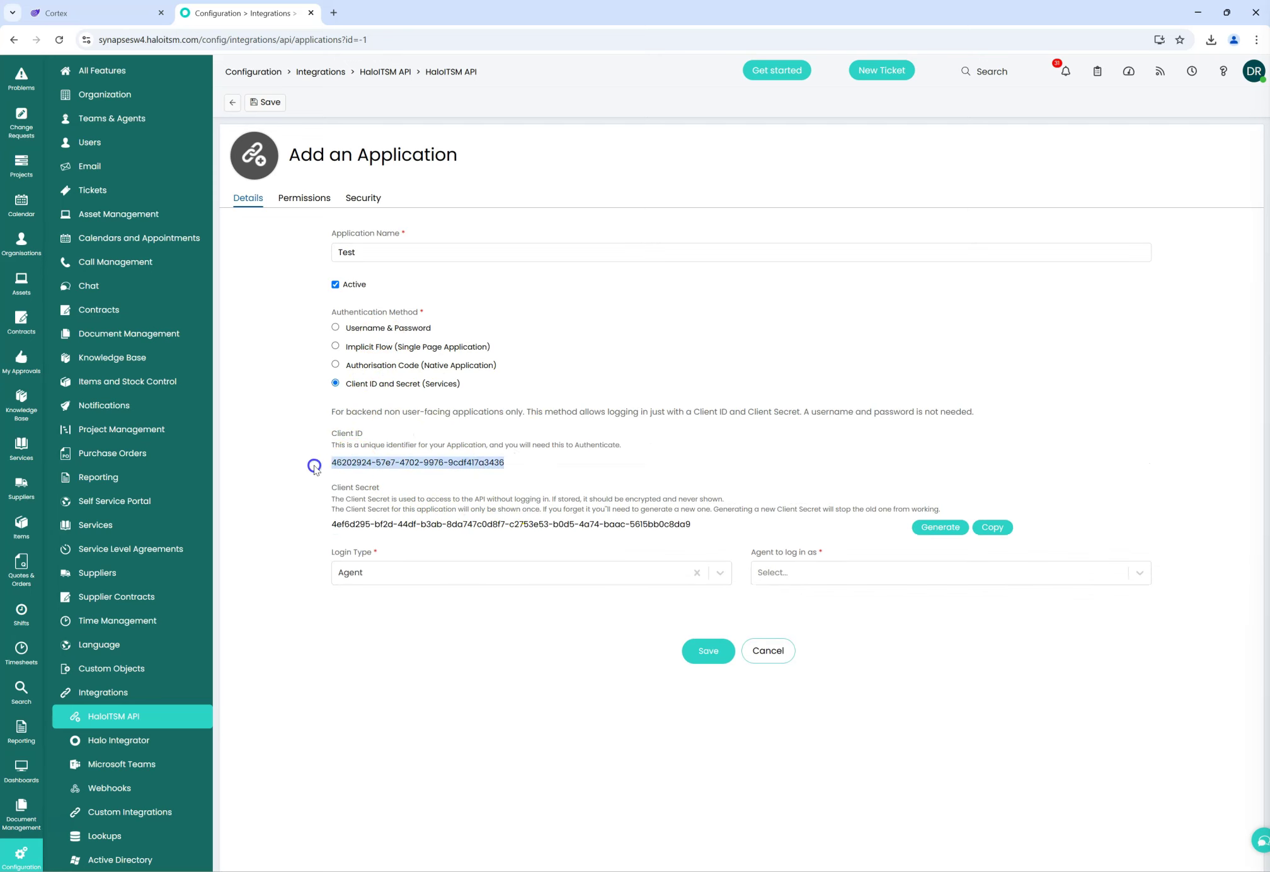
{"action": "double_click", "coordinate": [415, 464]}
{"action": "left_click", "coordinate": [415, 464]}
{"action": "triple_click", "coordinate": [420, 525]}
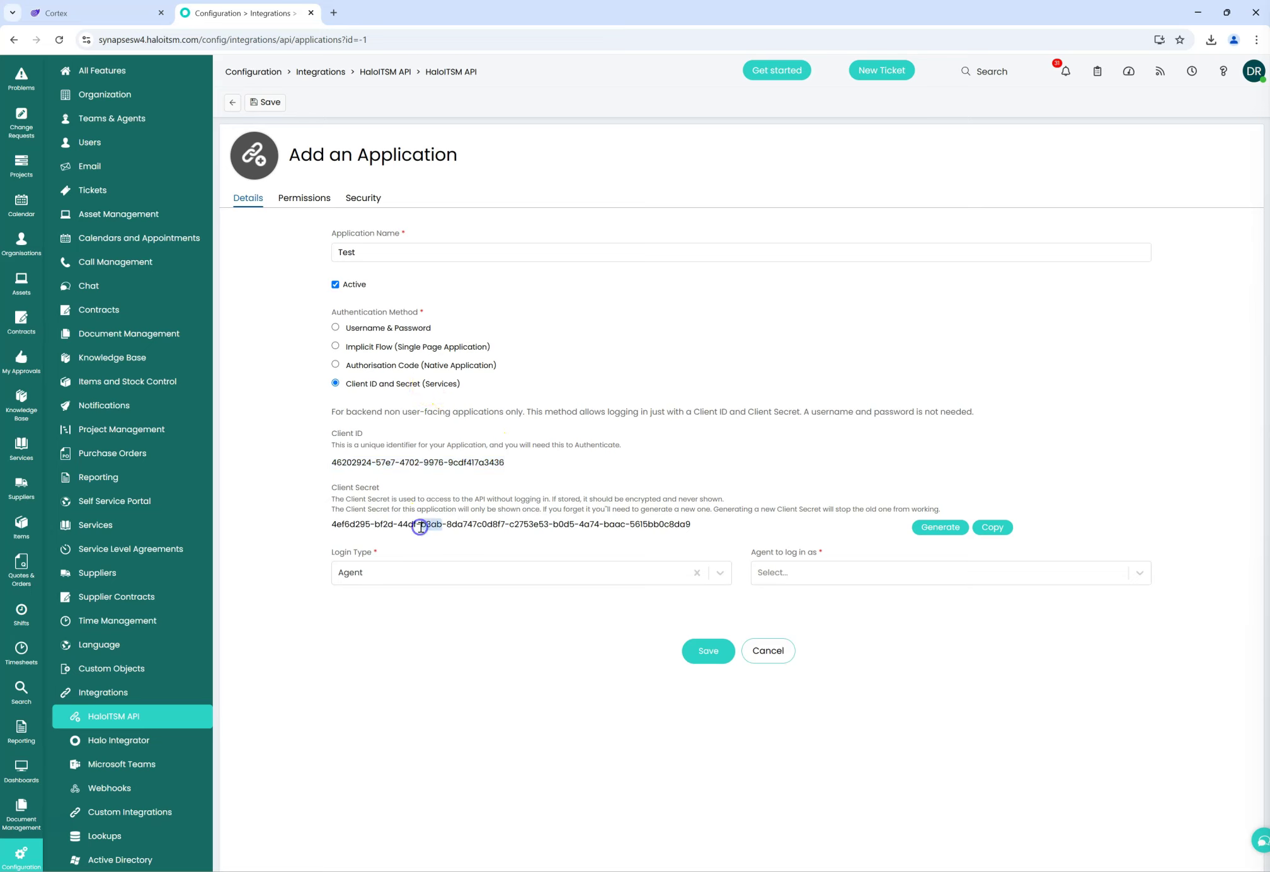
{"action": "left_click", "coordinate": [870, 565]}
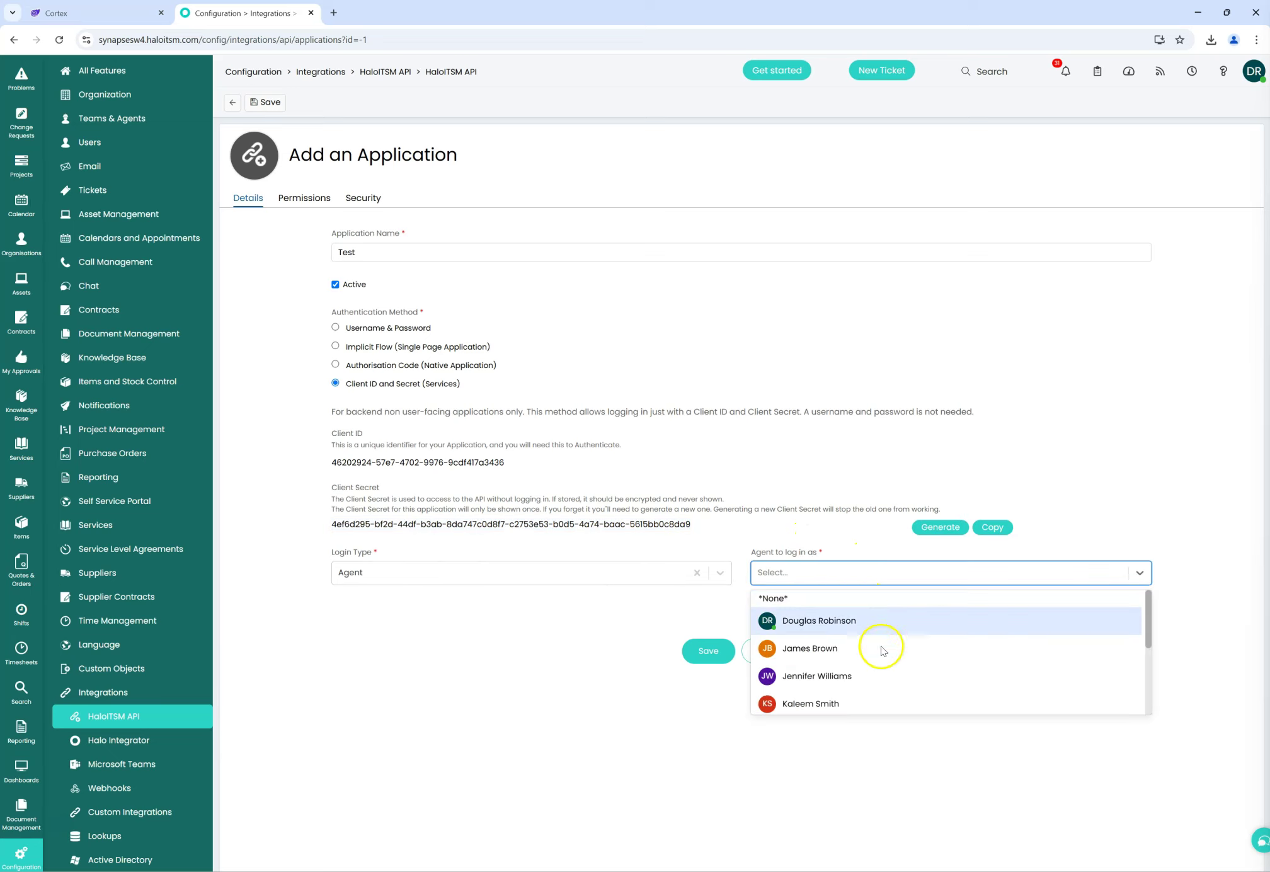
{"action": "left_click", "coordinate": [907, 575]}
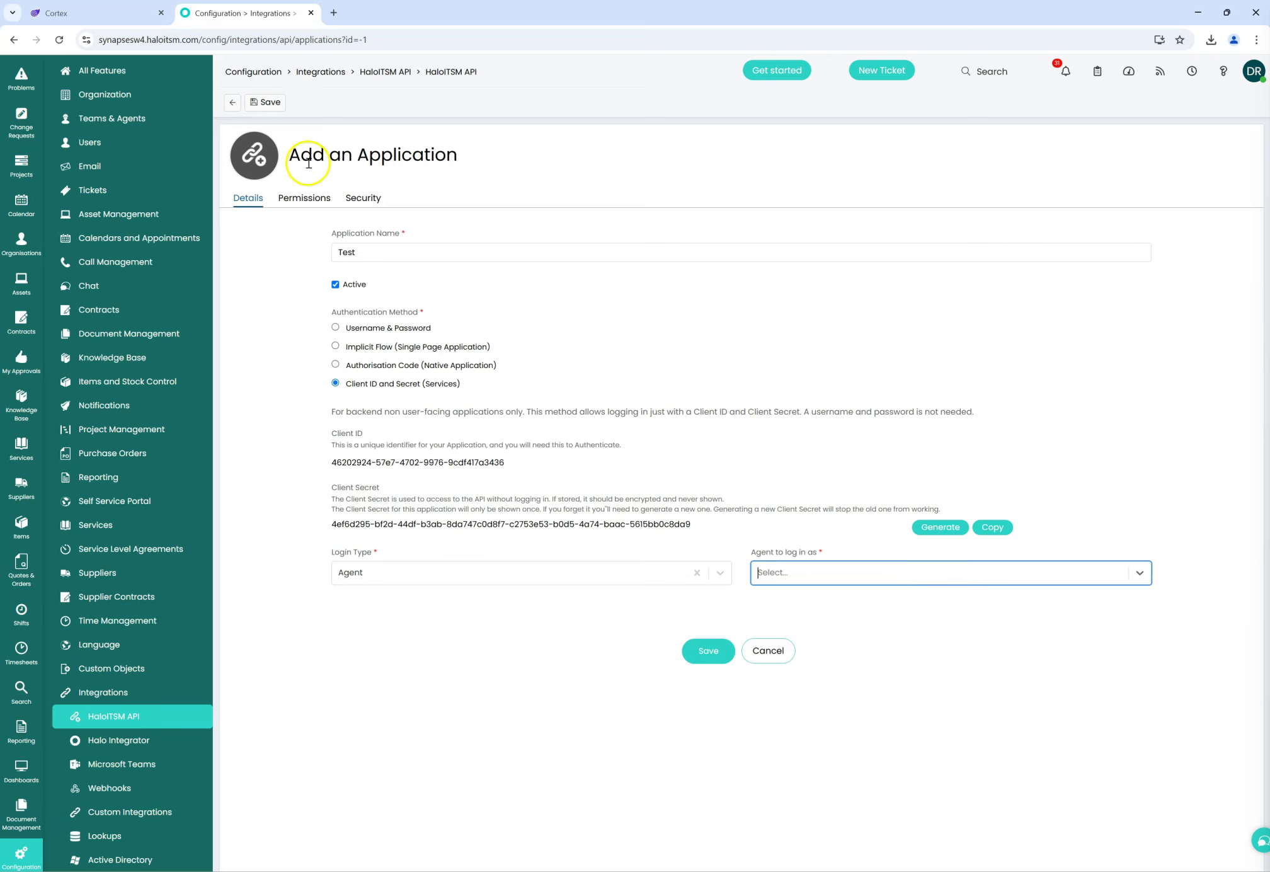
Step: Review the application's permission options, enable the all permission, and open its security settings
{"action": "left_click", "coordinate": [305, 199]}
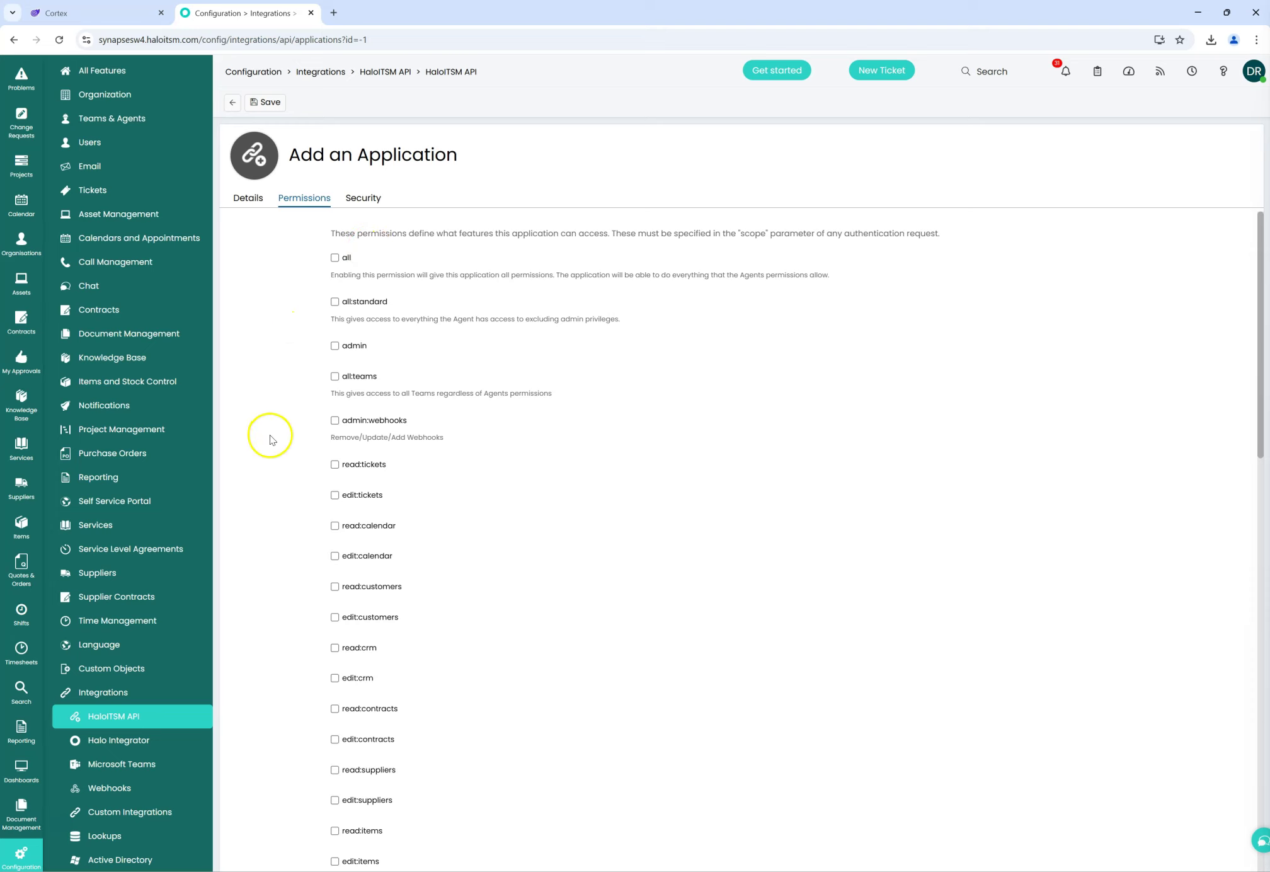
{"action": "left_click", "coordinate": [343, 257]}
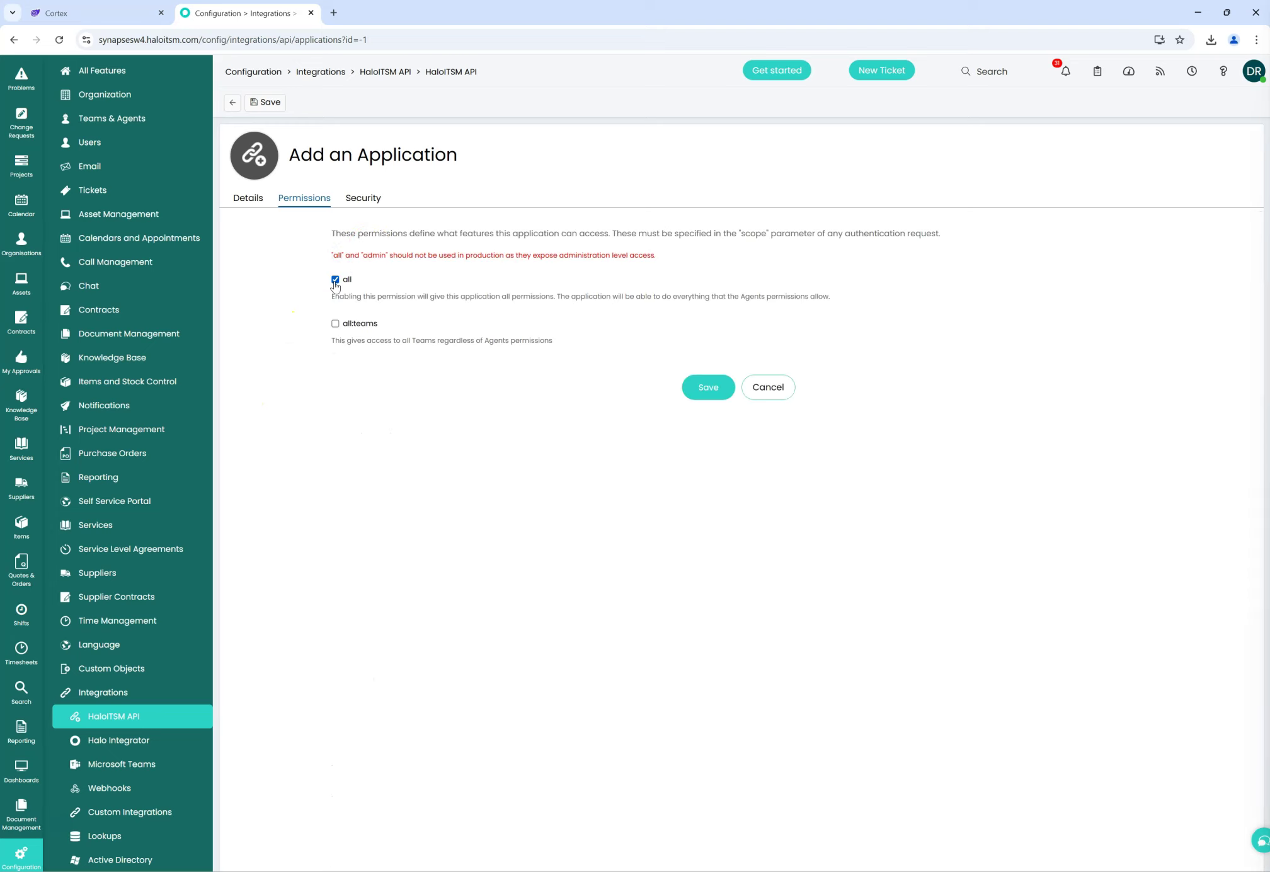
{"action": "left_click", "coordinate": [335, 280]}
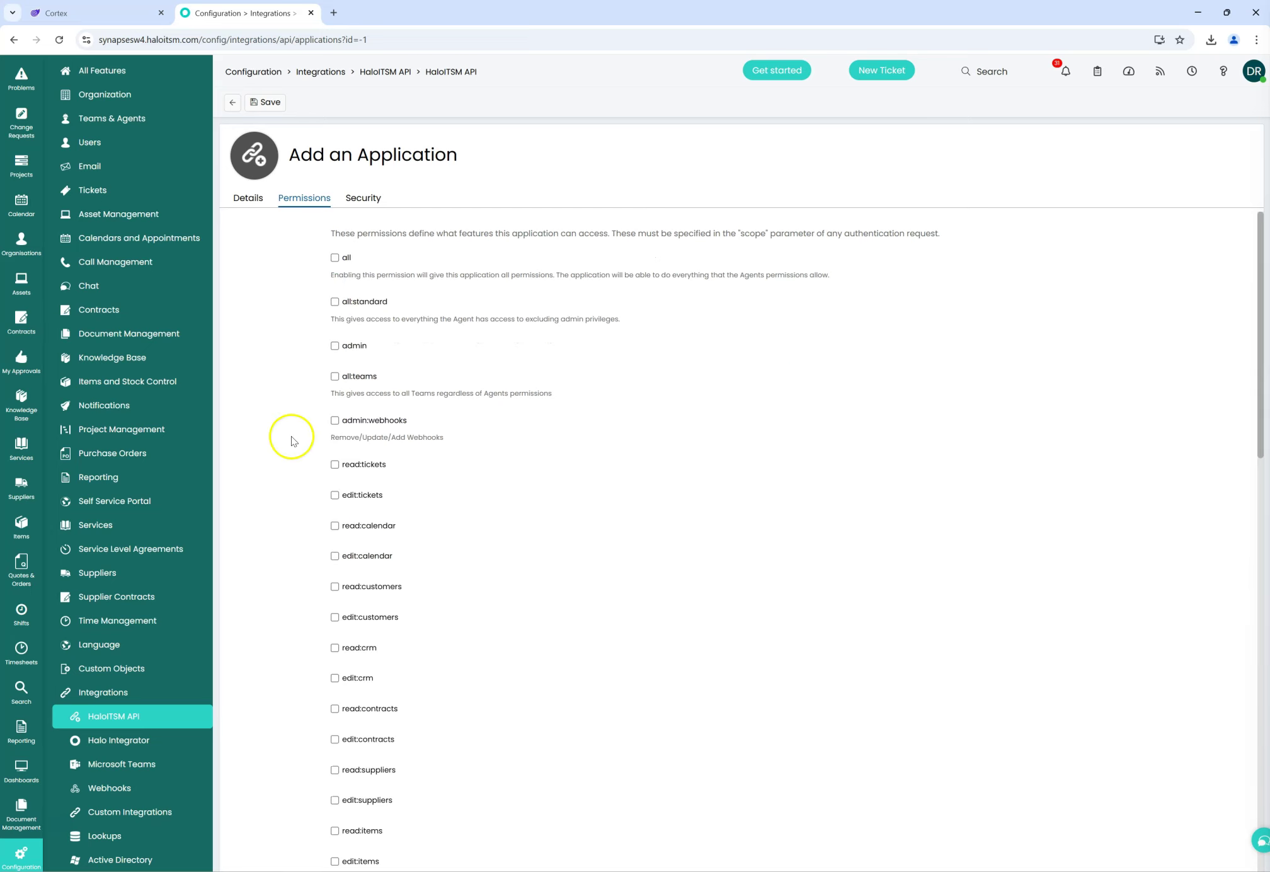
{"action": "scroll", "coordinate": [291, 442], "scroll_direction": "down", "scroll_amount": 5}
{"action": "scroll", "coordinate": [291, 442], "scroll_direction": "up", "scroll_amount": 5}
{"action": "left_click", "coordinate": [345, 264]}
{"action": "left_click", "coordinate": [369, 198]}
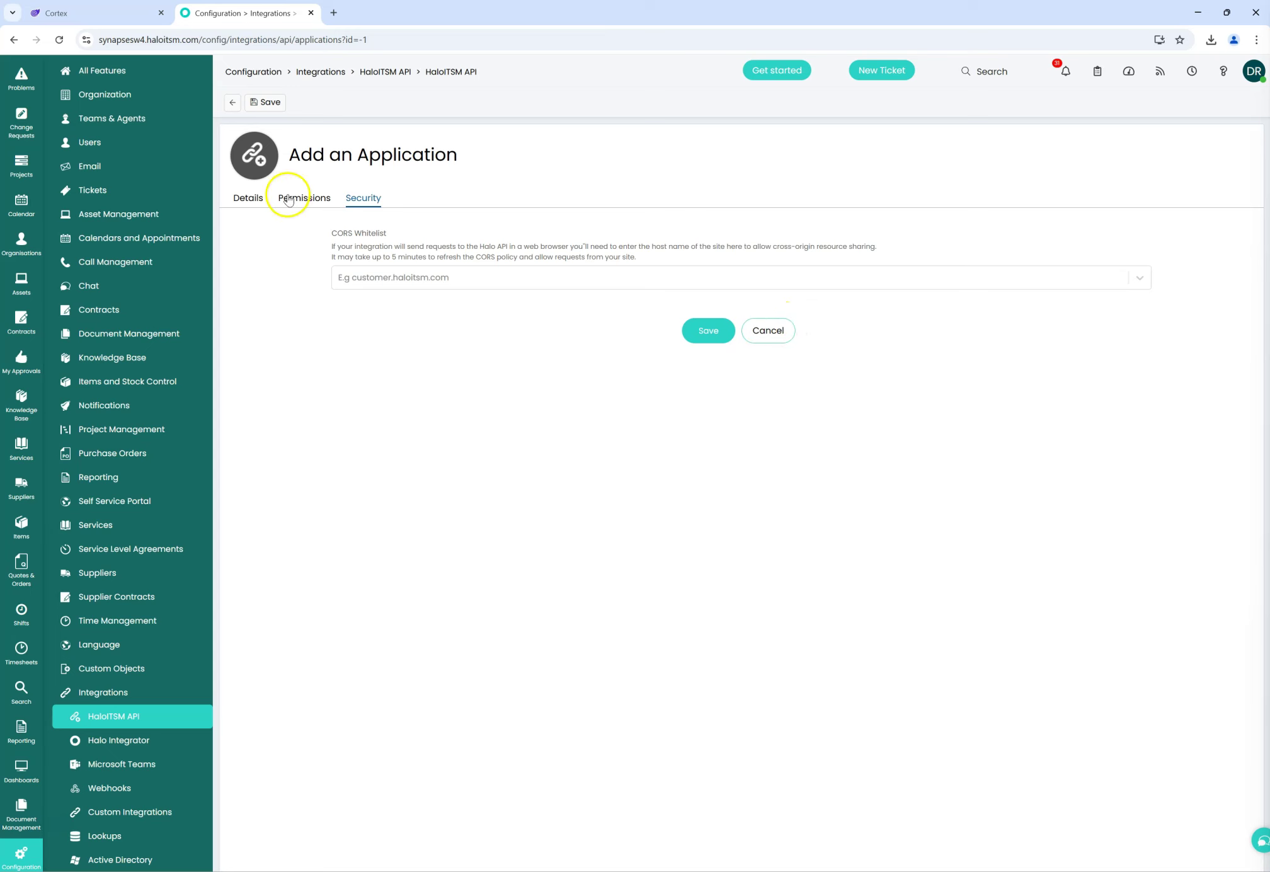
Step: Switch back to Cortex and test the API connection of the Halo data source
{"action": "left_click", "coordinate": [245, 199]}
{"action": "left_click", "coordinate": [121, 15]}
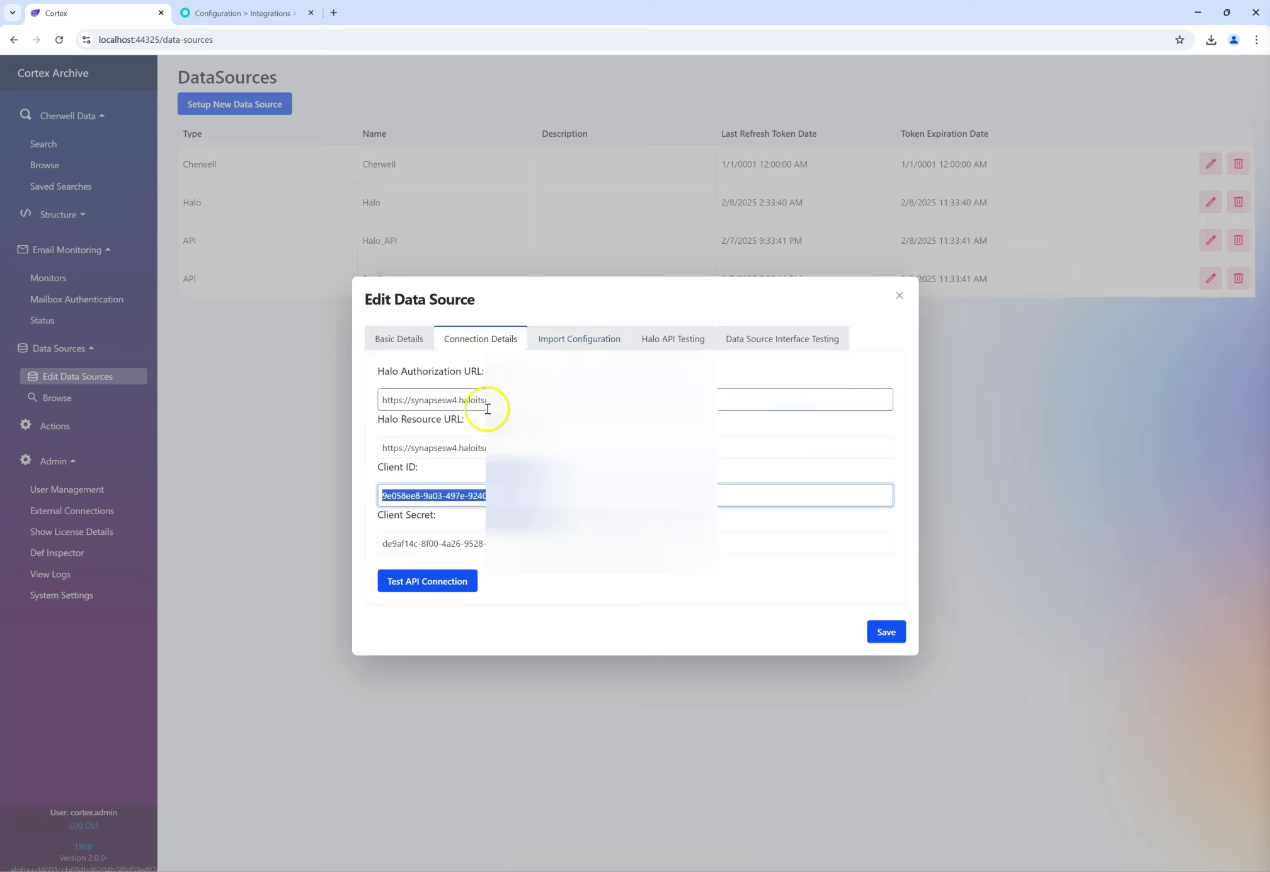
{"action": "left_click", "coordinate": [453, 581]}
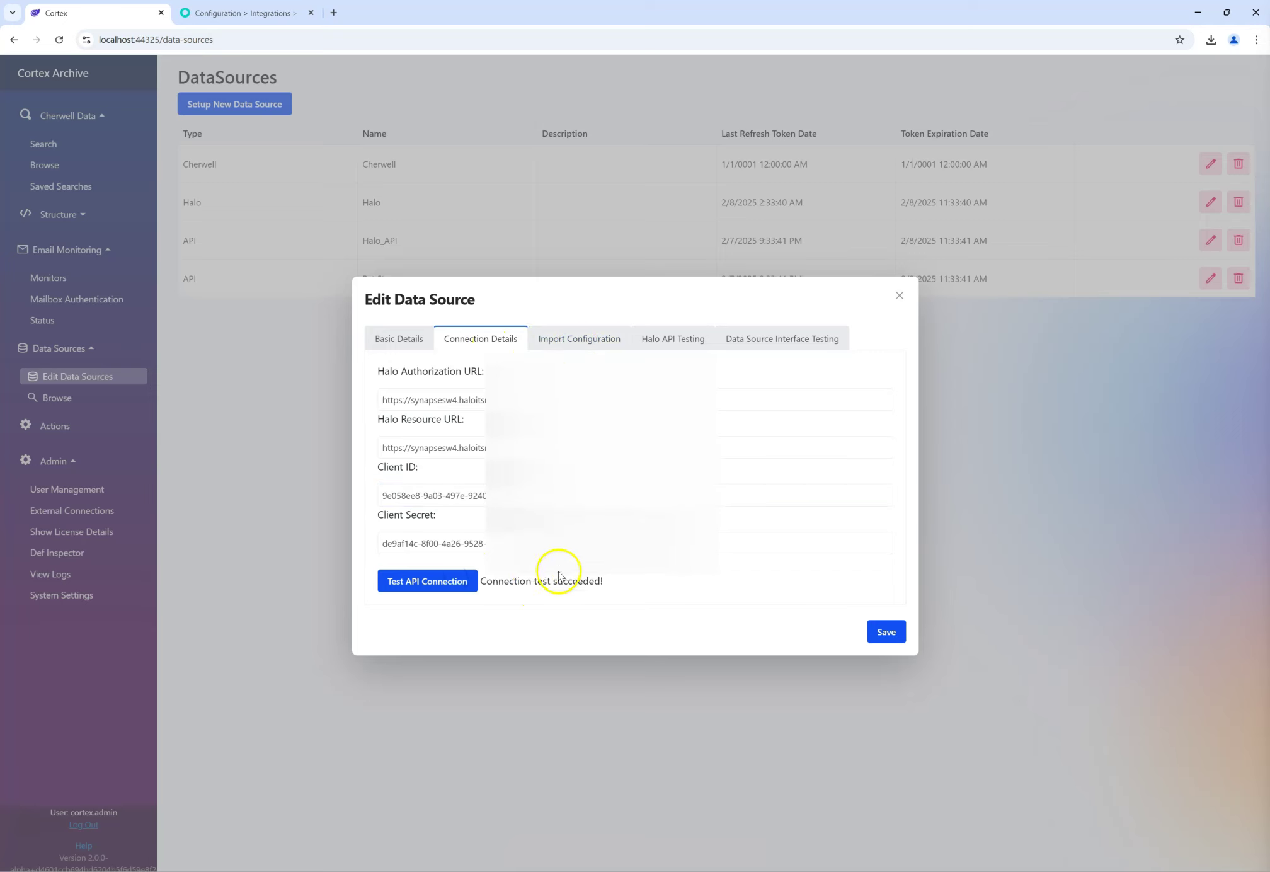
{"action": "left_click_drag", "start_coordinate": [603, 582], "coordinate": [480, 582]}
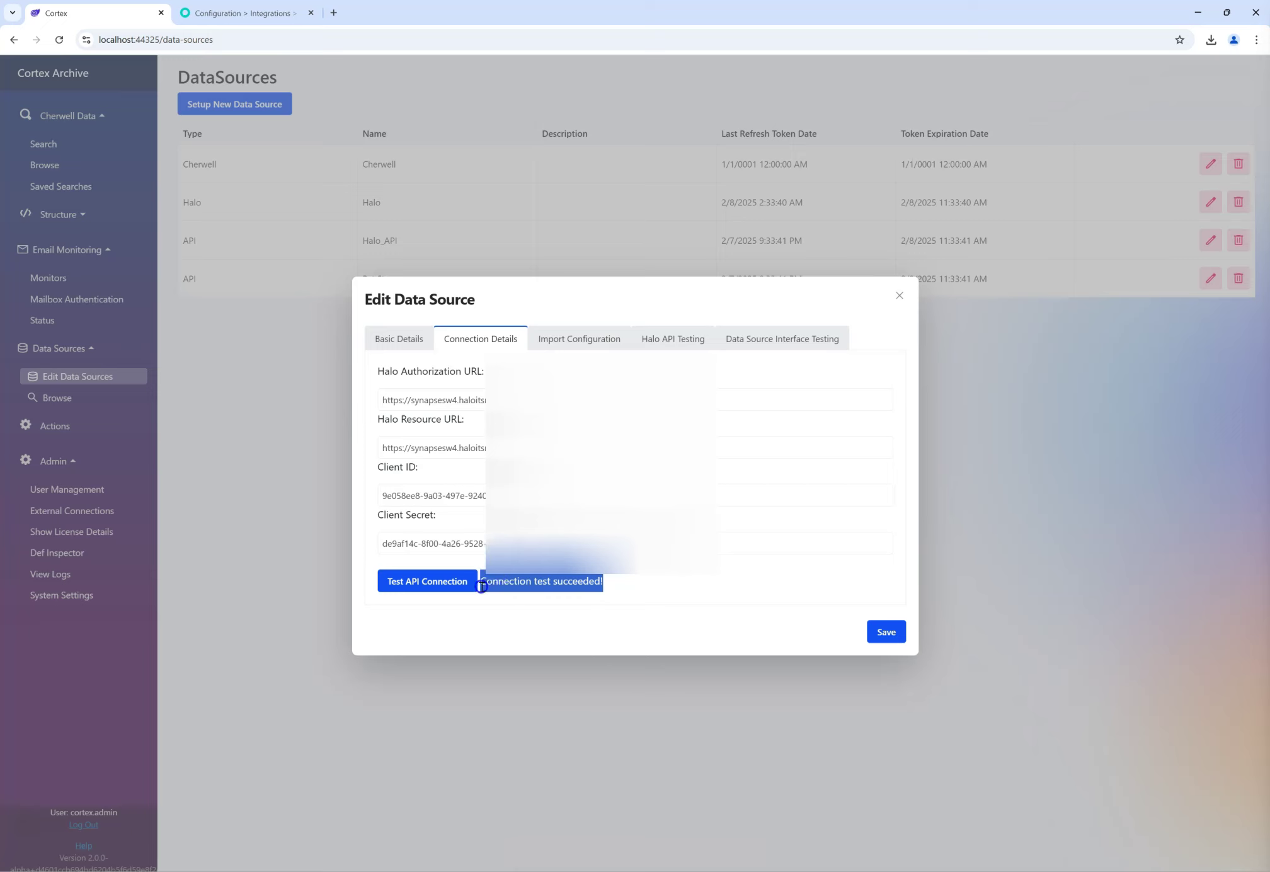
Step: Import the Halo configuration into the data source, limited to ticket types that agents can select
{"action": "left_click", "coordinate": [565, 334]}
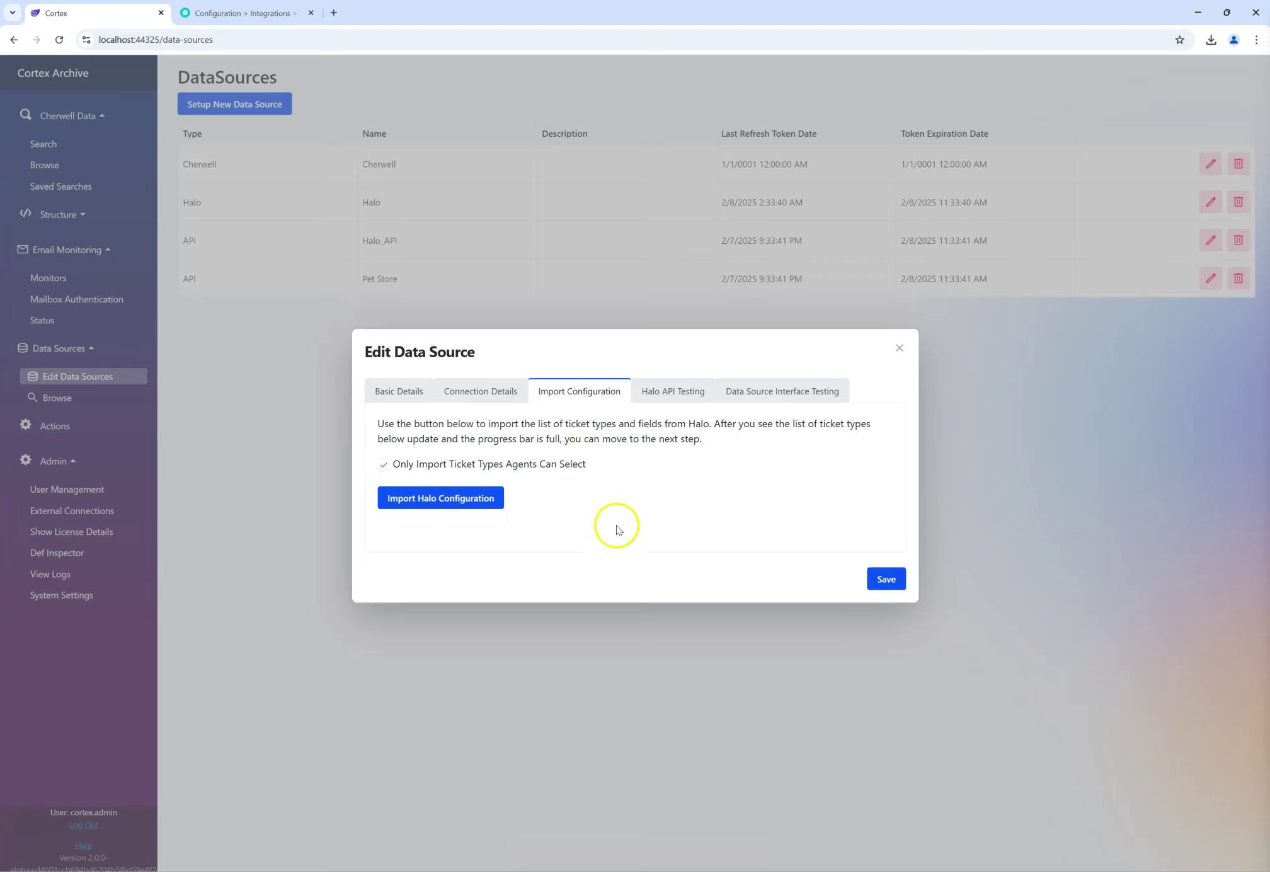
{"action": "mouse_move", "coordinate": [589, 465]}
{"action": "left_mouse_down"}
{"action": "mouse_move", "coordinate": [395, 465]}
{"action": "mouse_move", "coordinate": [592, 465]}
{"action": "left_mouse_up"}
{"action": "left_click_drag", "start_coordinate": [605, 489], "coordinate": [388, 461]}
{"action": "left_click", "coordinate": [617, 479]}
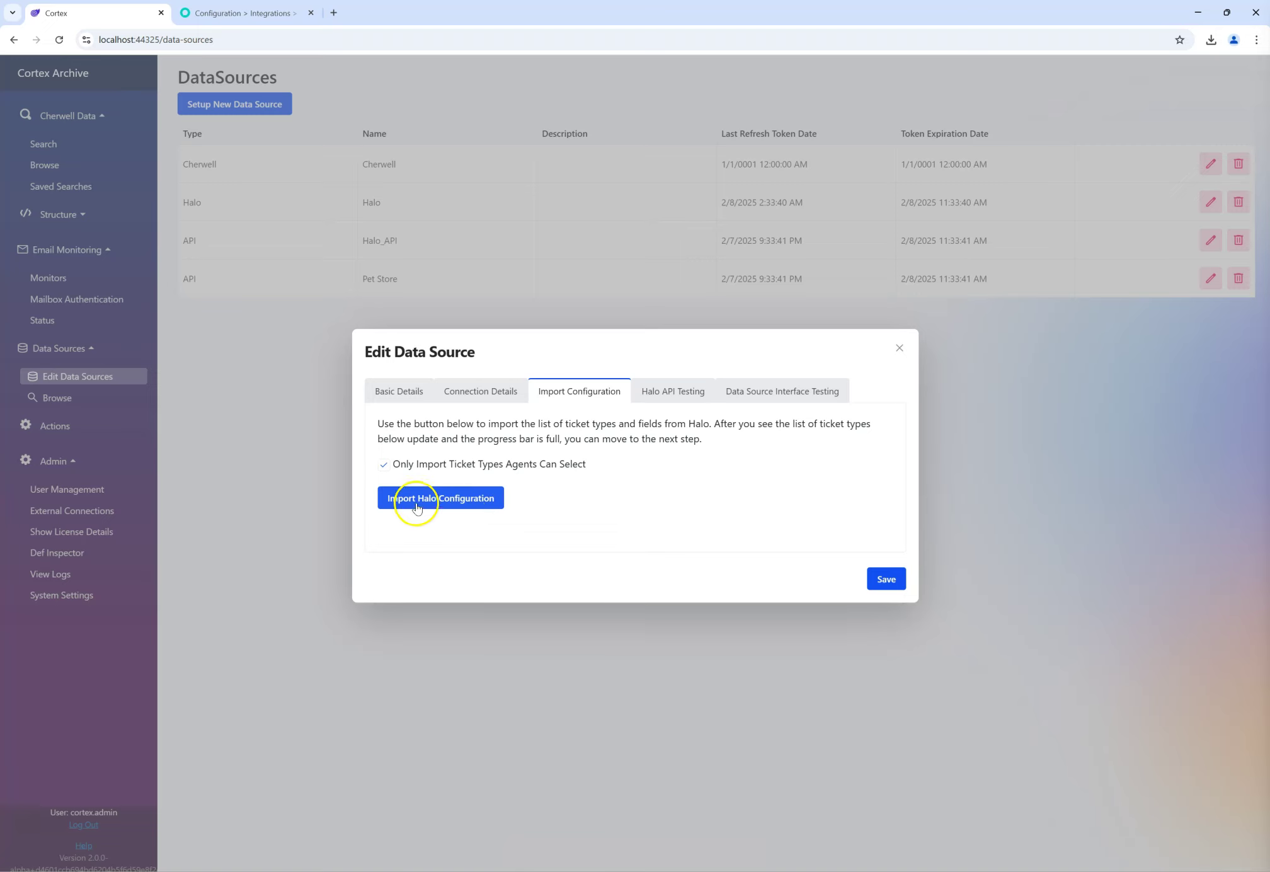
{"action": "left_click", "coordinate": [482, 499]}
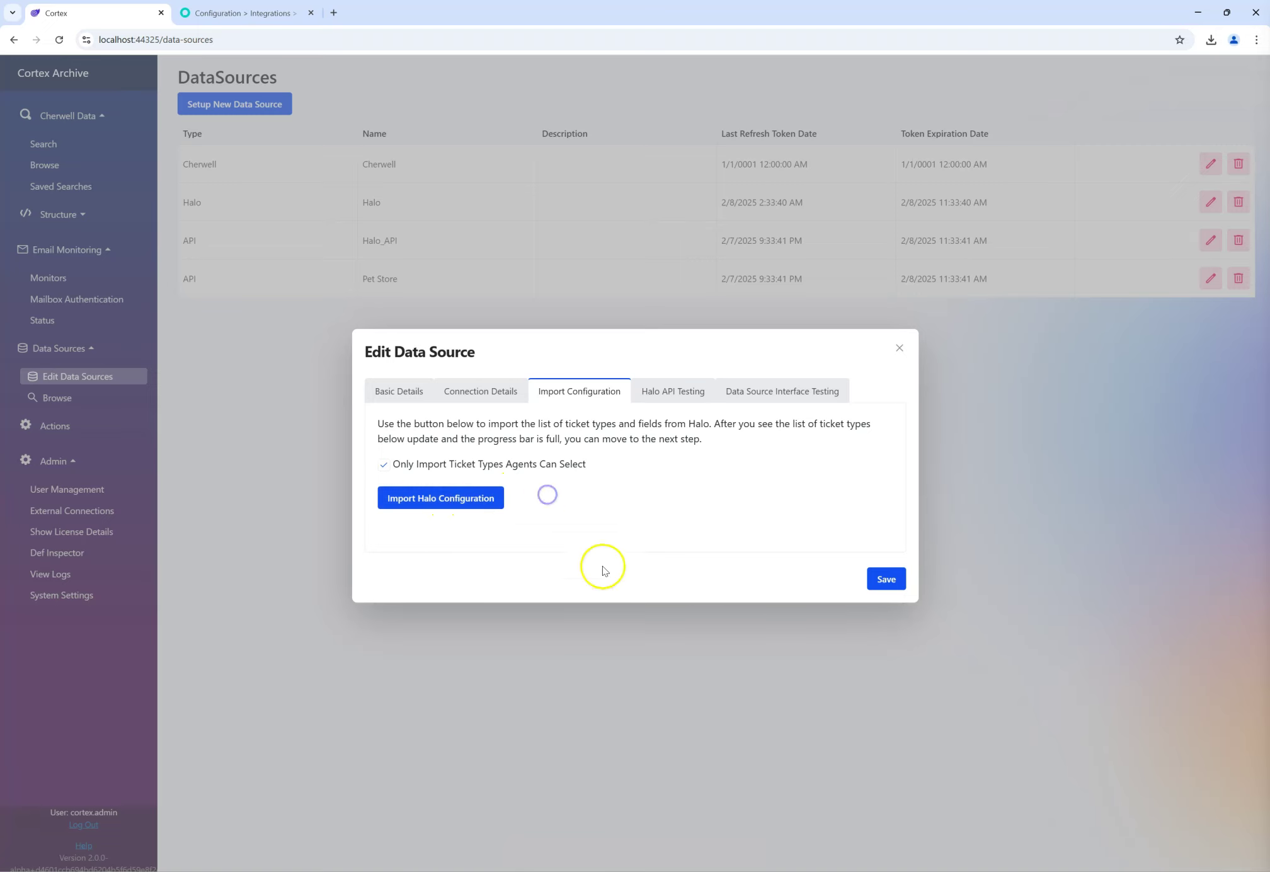
{"action": "left_click", "coordinate": [469, 500]}
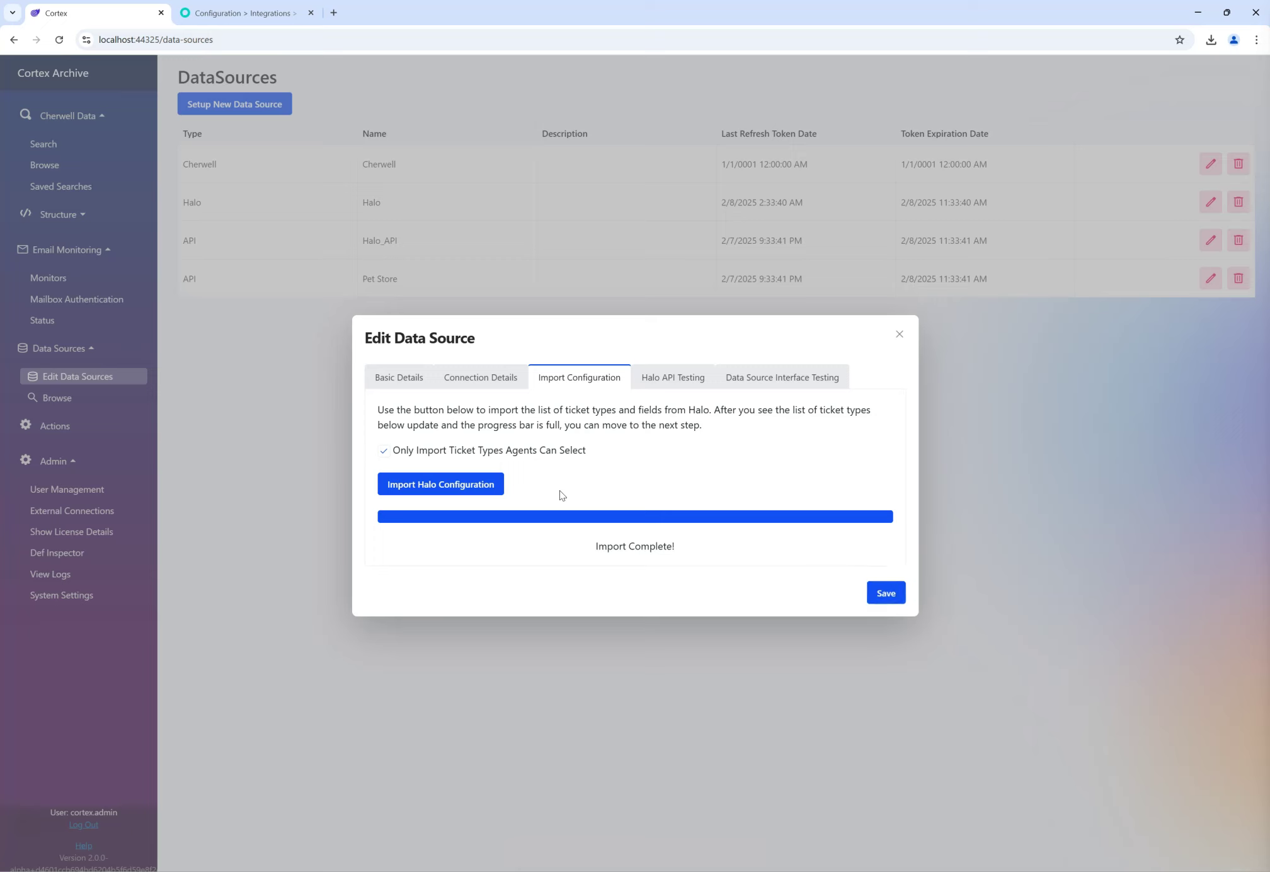
Step: Examine the Halo categories and teams with their IDs in the data source's Halo API testing section
{"action": "left_click", "coordinate": [696, 380]}
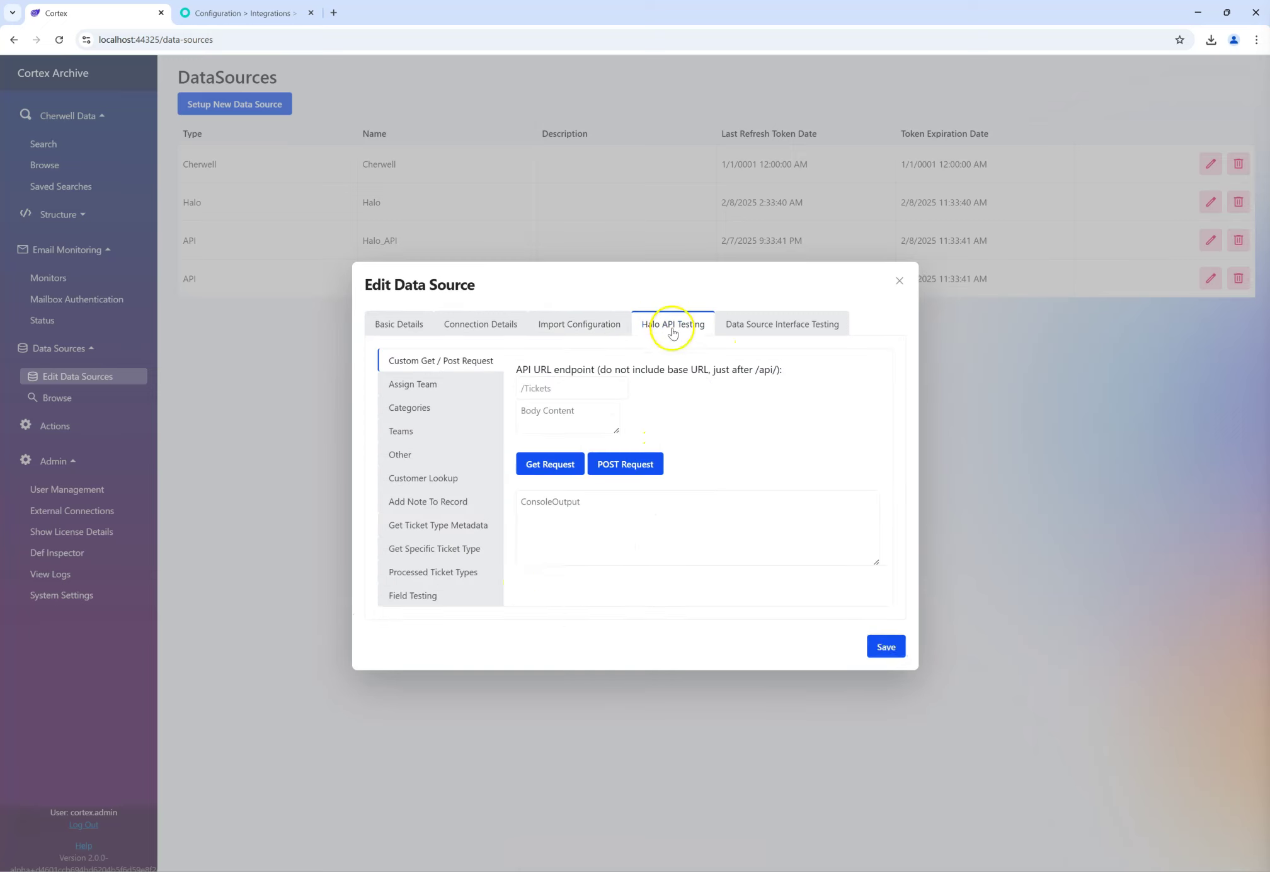
{"action": "left_click", "coordinate": [431, 386]}
{"action": "left_click", "coordinate": [438, 406]}
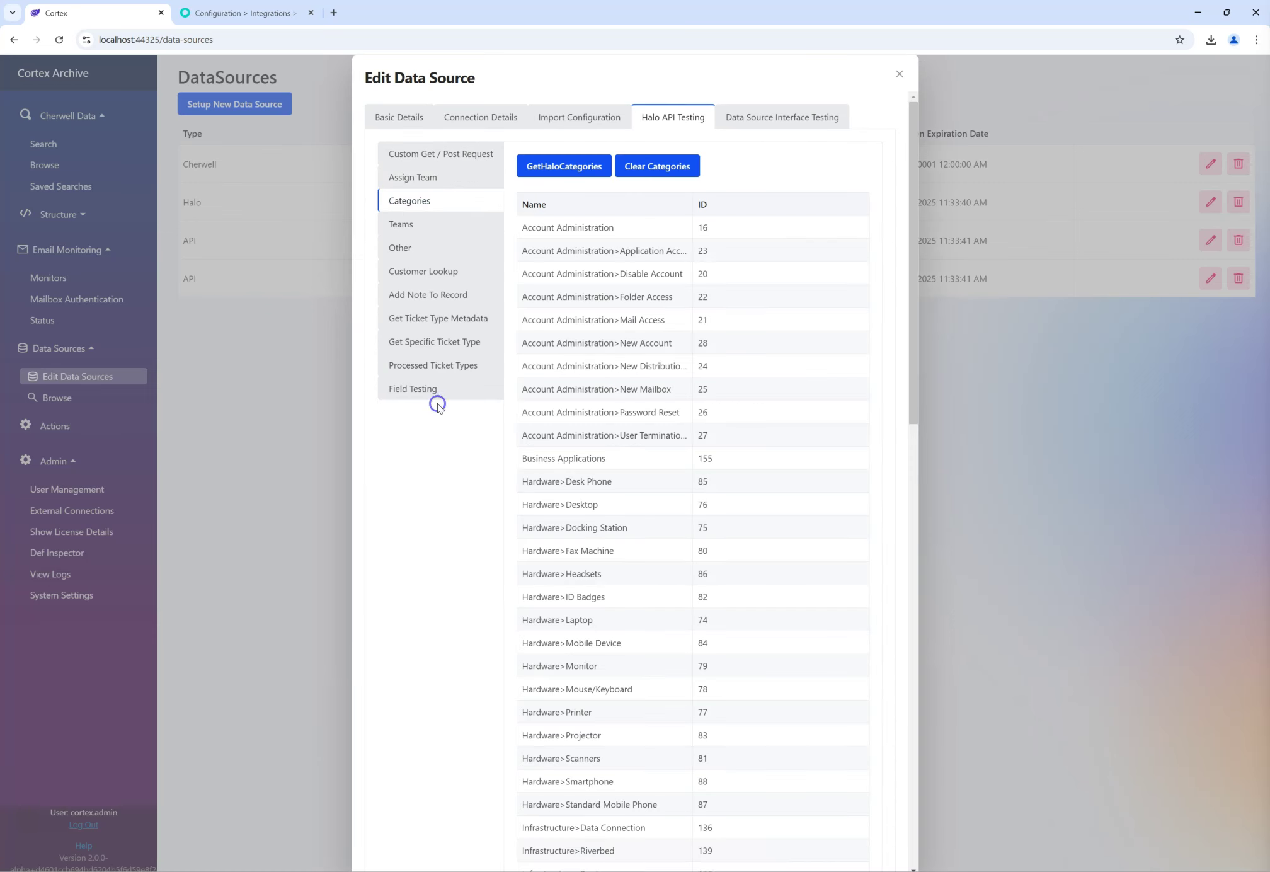
{"action": "mouse_move", "coordinate": [910, 214]}
{"action": "left_mouse_down"}
{"action": "mouse_move", "coordinate": [901, 662]}
{"action": "mouse_move", "coordinate": [917, 272]}
{"action": "mouse_move", "coordinate": [908, 204]}
{"action": "left_mouse_up"}
{"action": "left_click", "coordinate": [431, 229]}
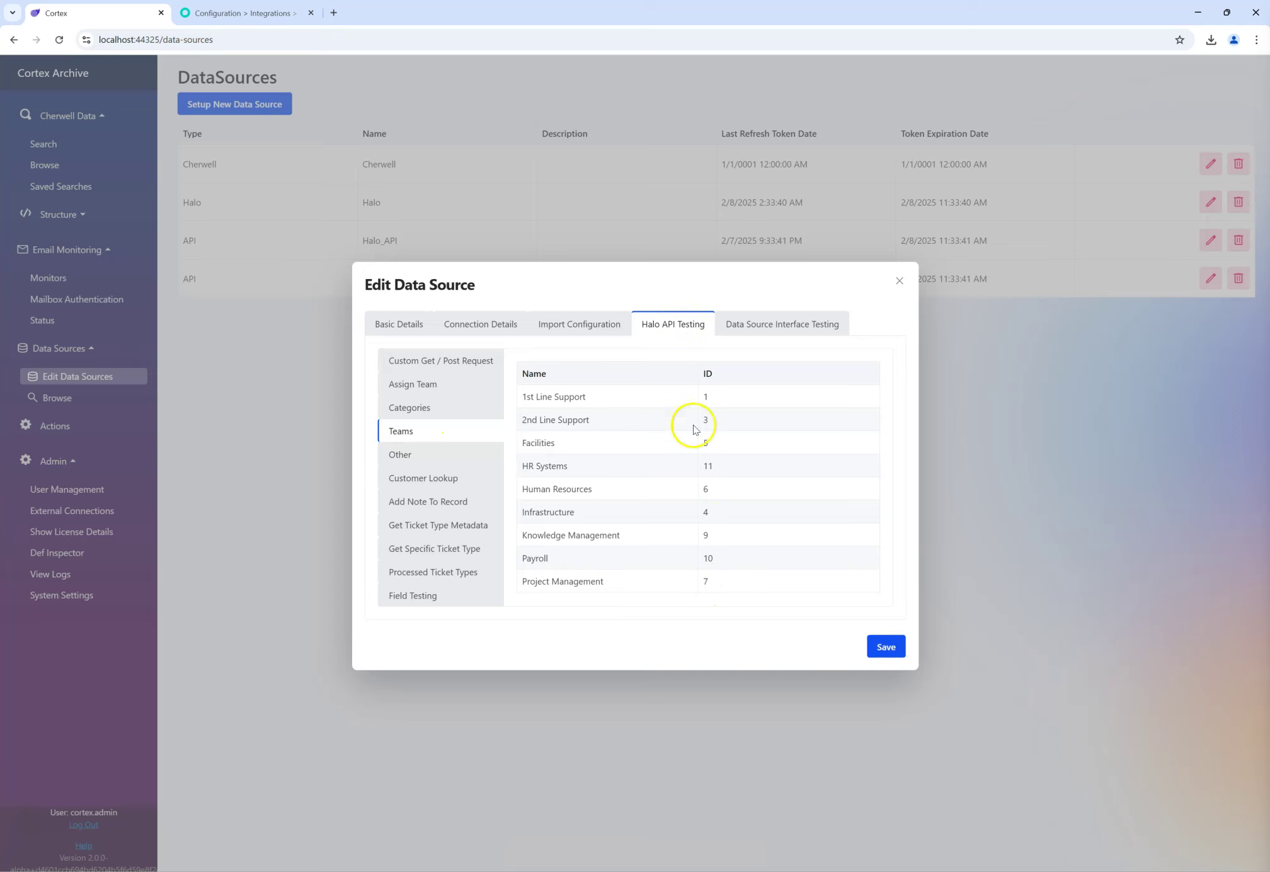
{"action": "left_click_drag", "start_coordinate": [784, 580], "coordinate": [600, 397]}
Step: Look through the remaining Halo API tests, including customer lookup, adding a note to a record, field testing and custom requests
{"action": "left_click", "coordinate": [440, 476]}
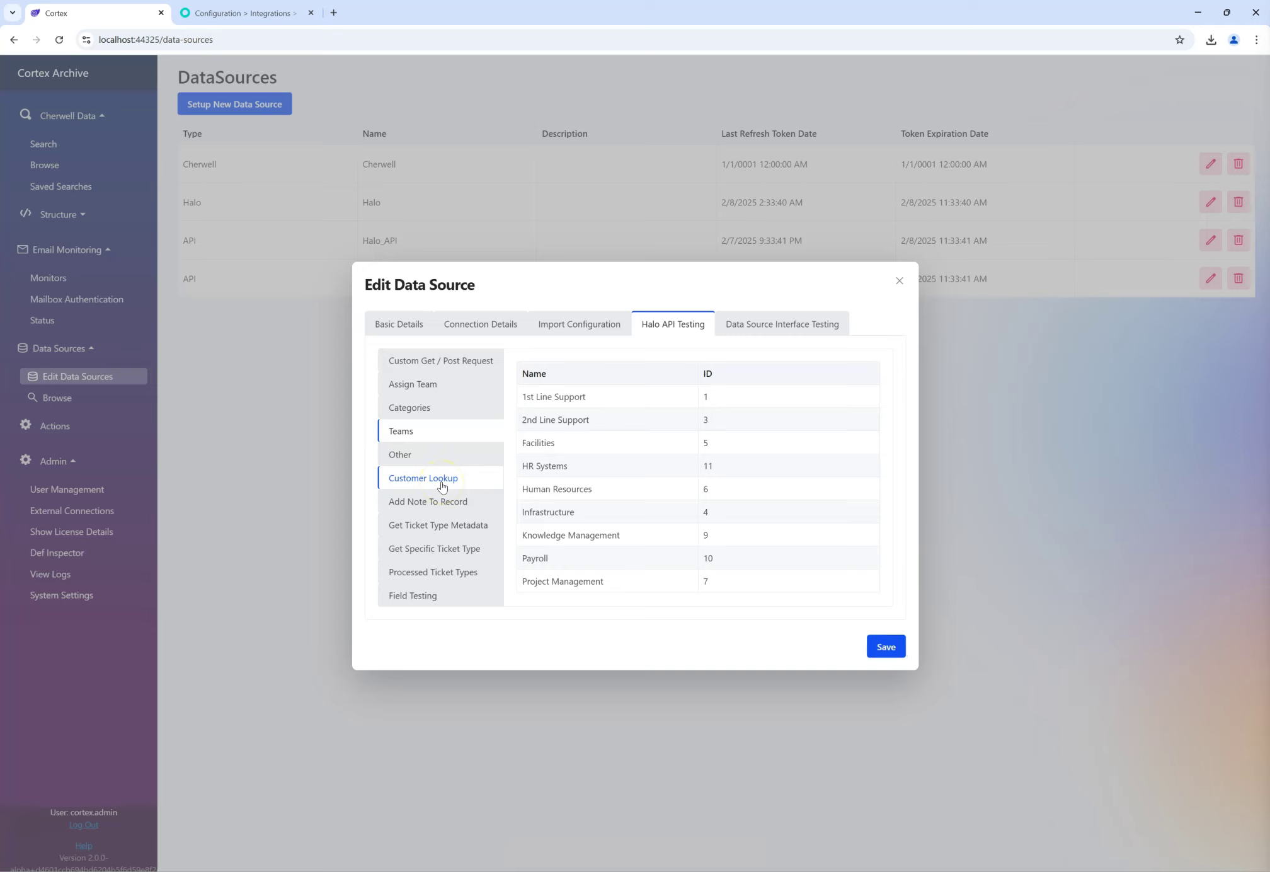
{"action": "left_click", "coordinate": [443, 502]}
{"action": "left_click", "coordinate": [428, 583]}
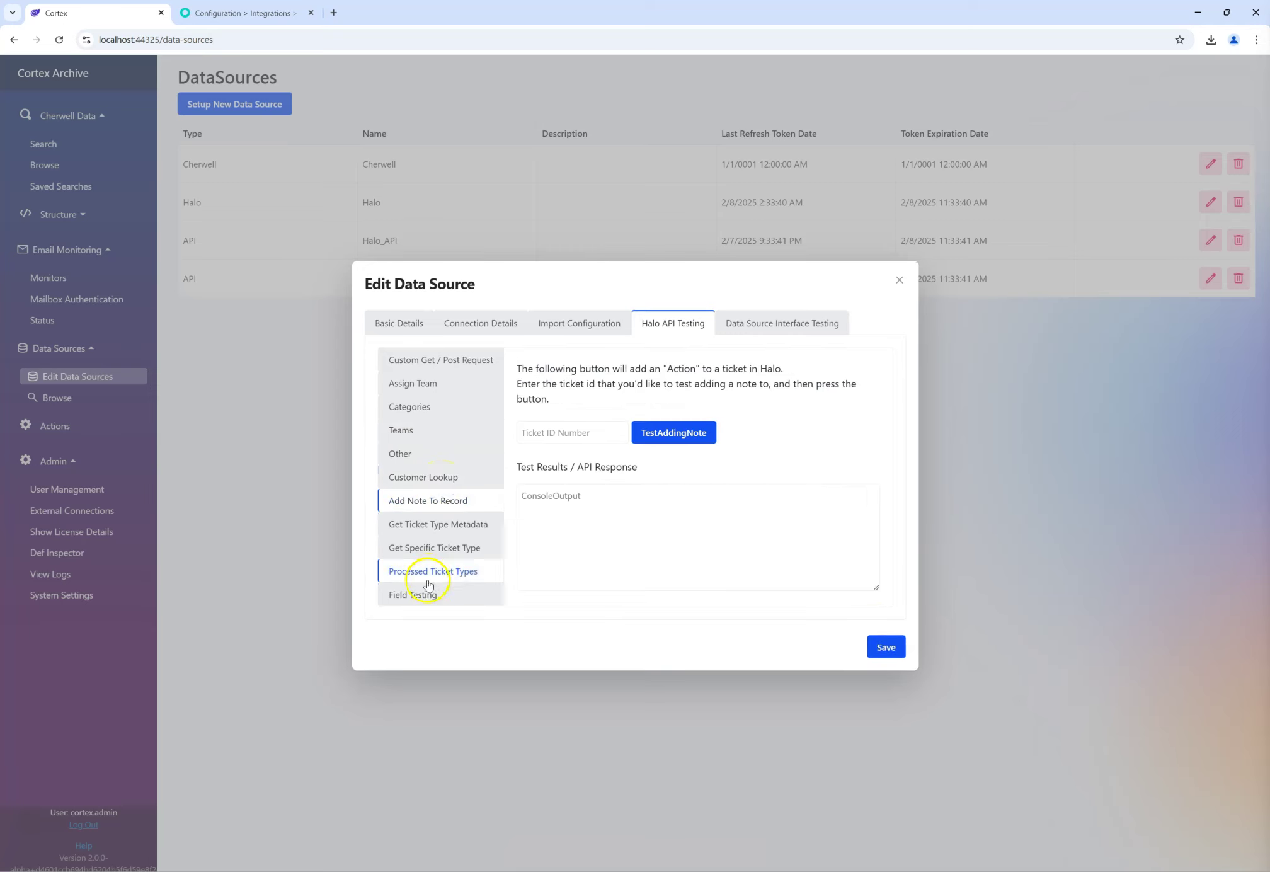
{"action": "left_click", "coordinate": [428, 588]}
{"action": "left_click", "coordinate": [428, 360]}
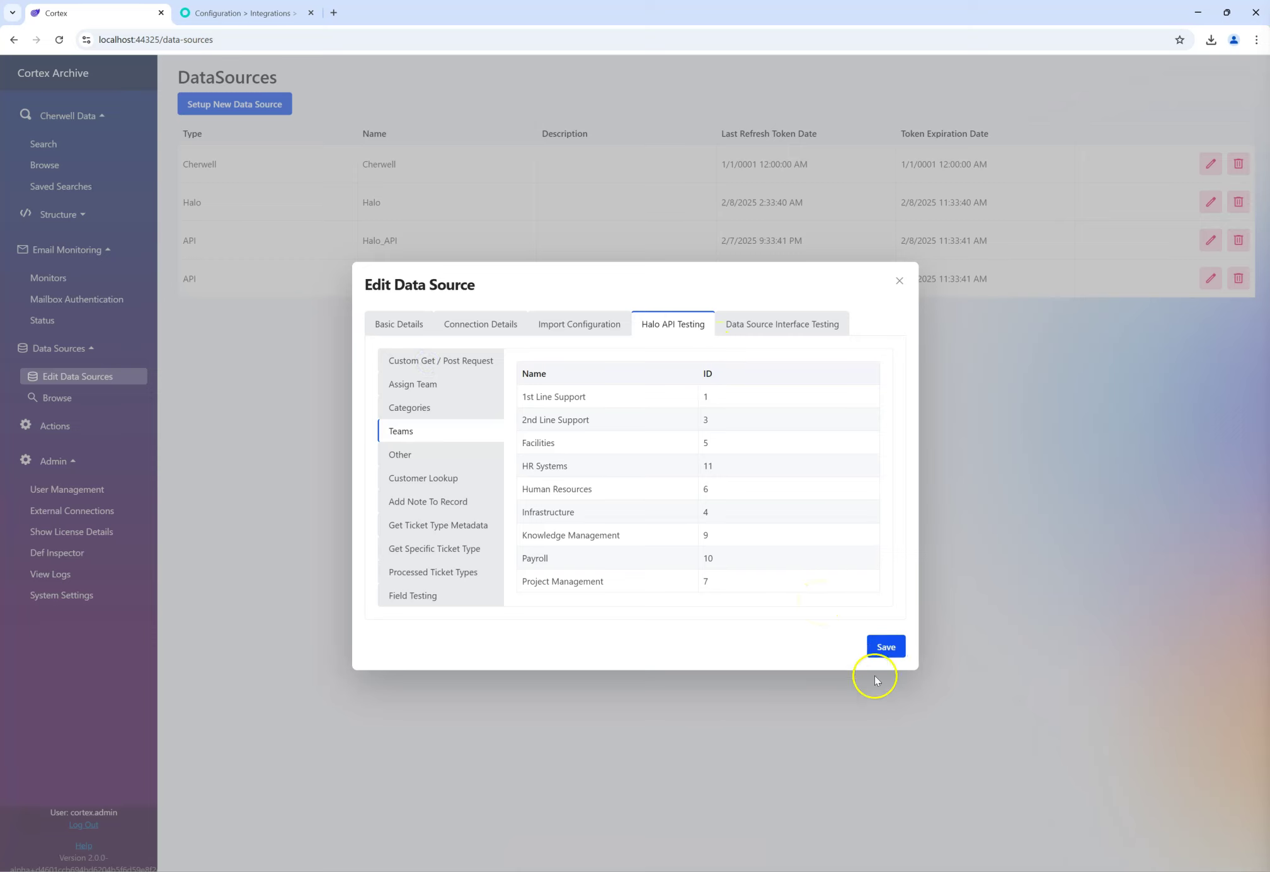
Step: Check the configuration import's status and save the Halo data source
{"action": "left_click", "coordinate": [587, 327]}
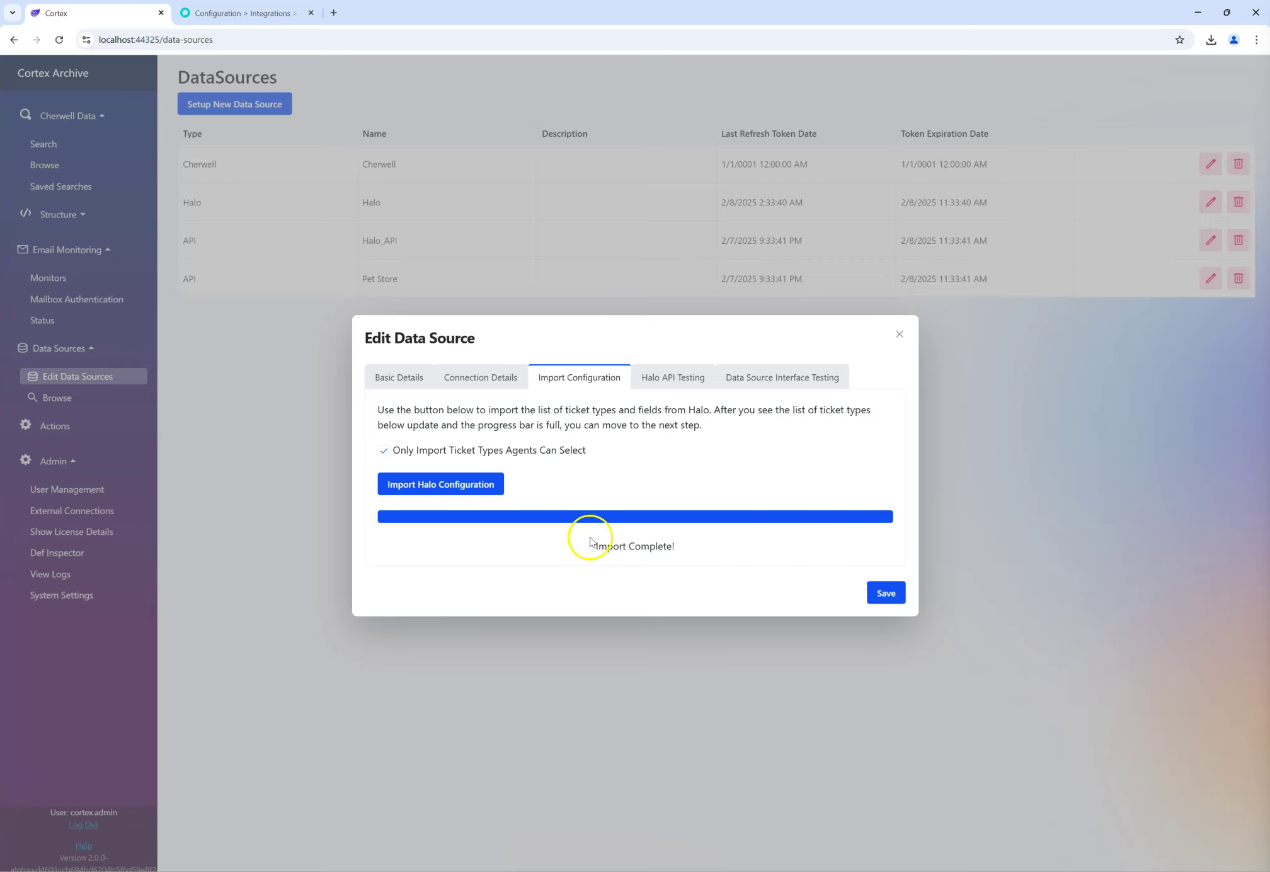
{"action": "left_click_drag", "start_coordinate": [693, 548], "coordinate": [583, 546]}
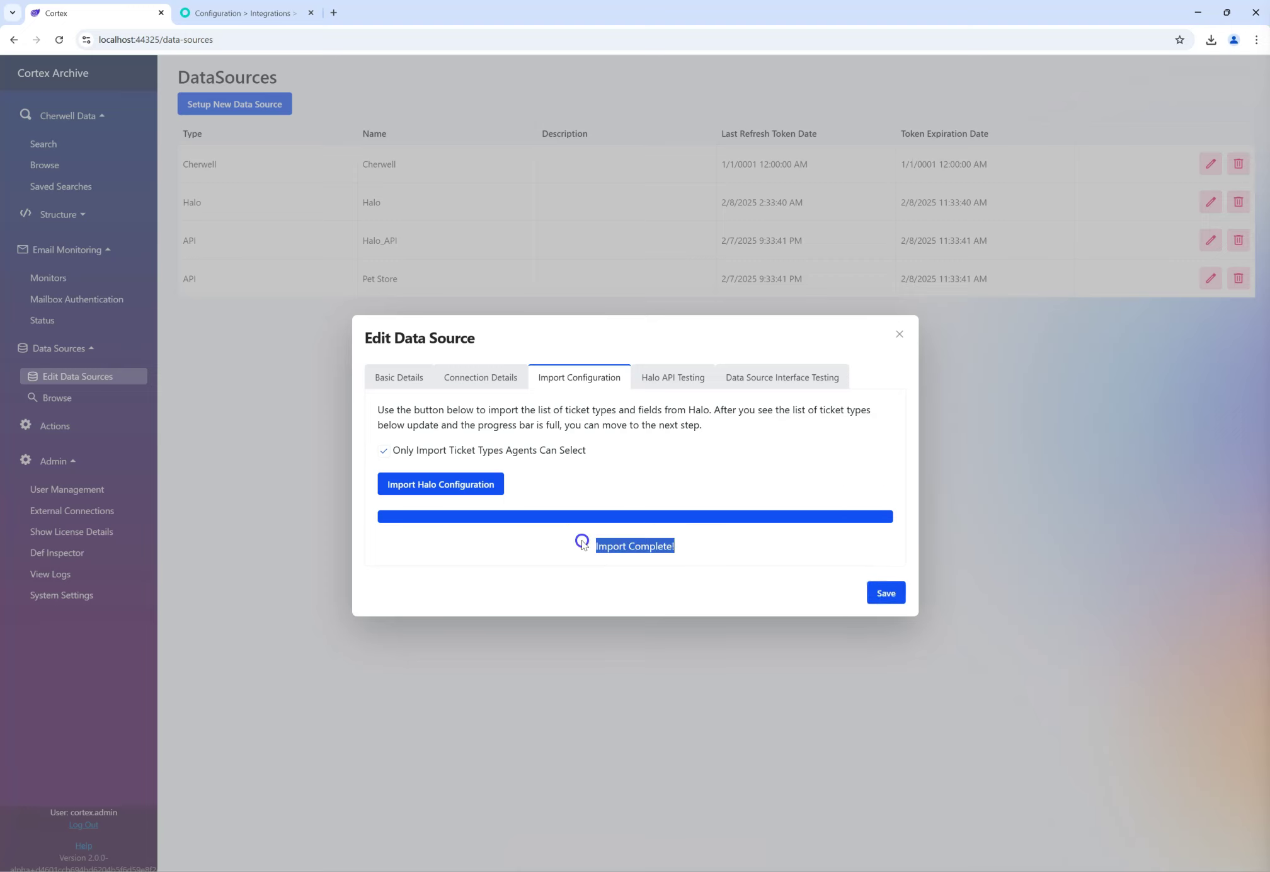
{"action": "left_click", "coordinate": [895, 601]}
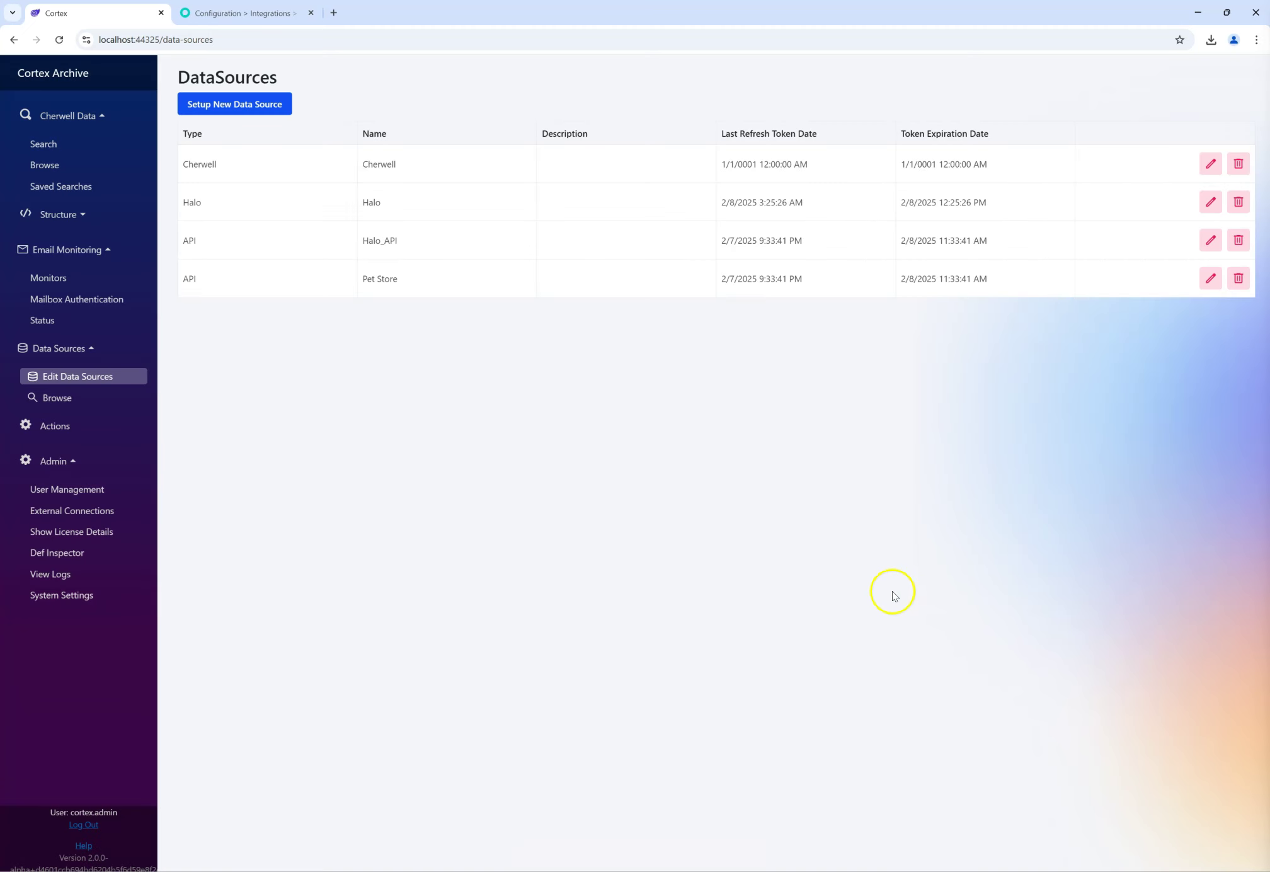
Step: Open the IT Support email monitor, review its name, description and mail processing option, and close it without saving
{"action": "left_click", "coordinate": [72, 284]}
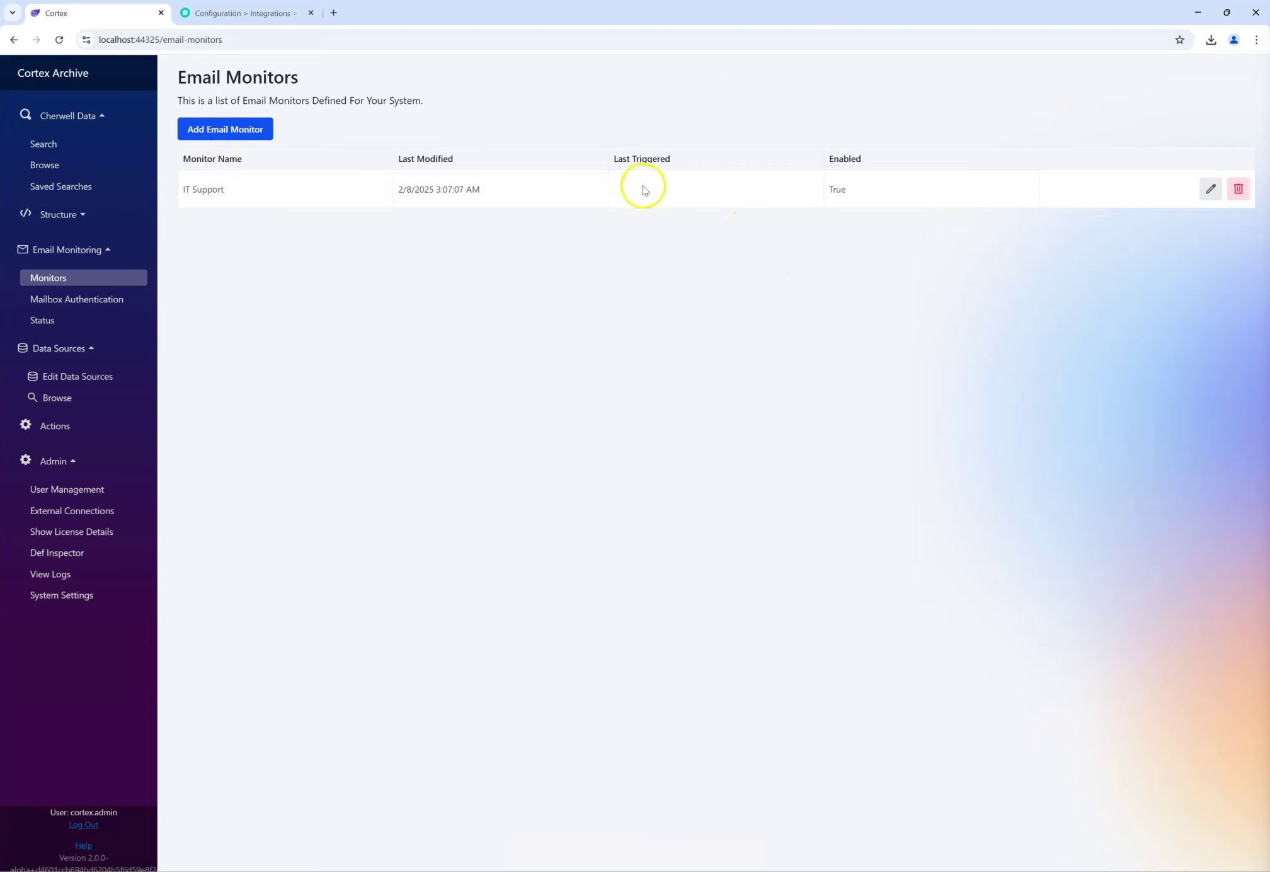
{"action": "left_click", "coordinate": [1210, 189]}
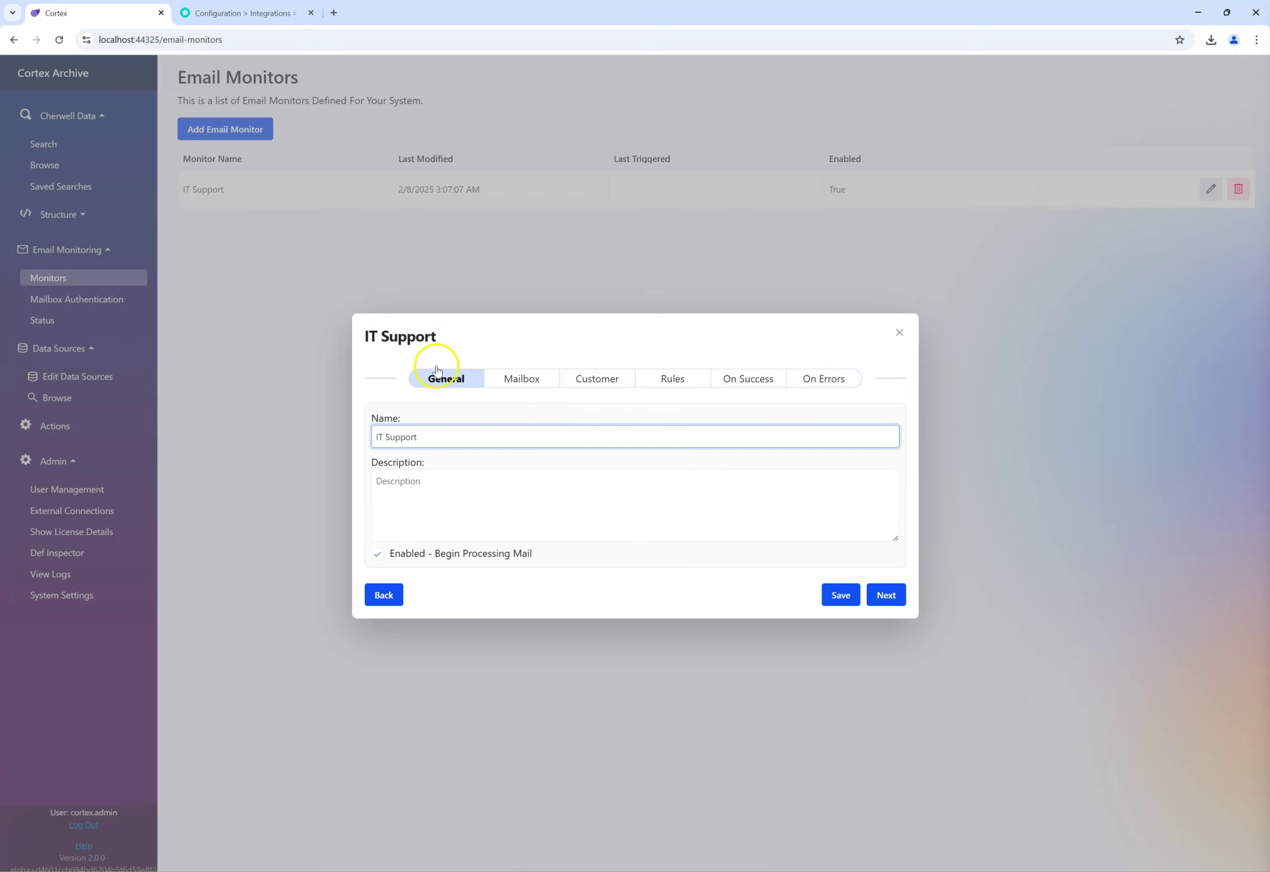
{"action": "left_click_drag", "start_coordinate": [486, 435], "coordinate": [318, 436]}
{"action": "left_click_drag", "start_coordinate": [429, 483], "coordinate": [346, 479]}
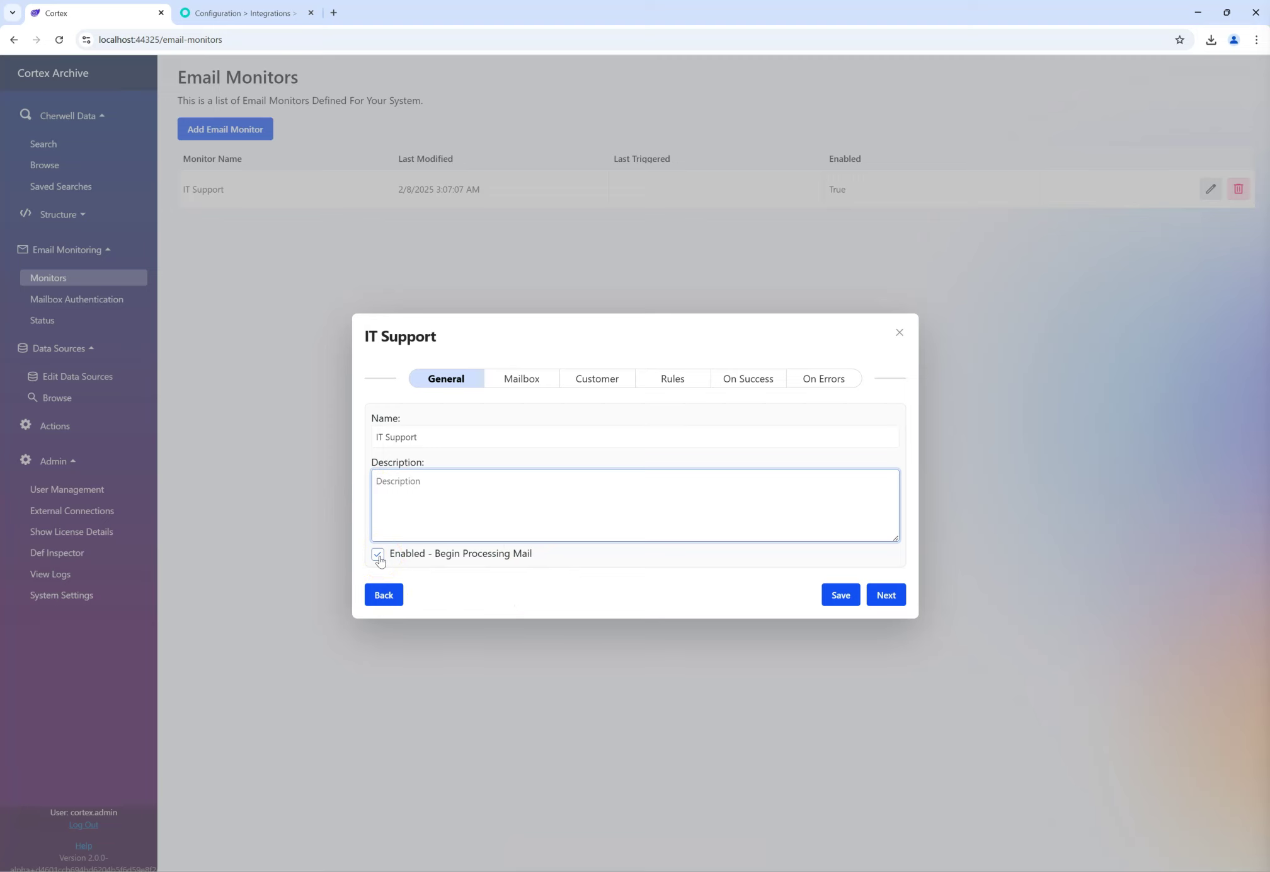
{"action": "left_click", "coordinate": [900, 332]}
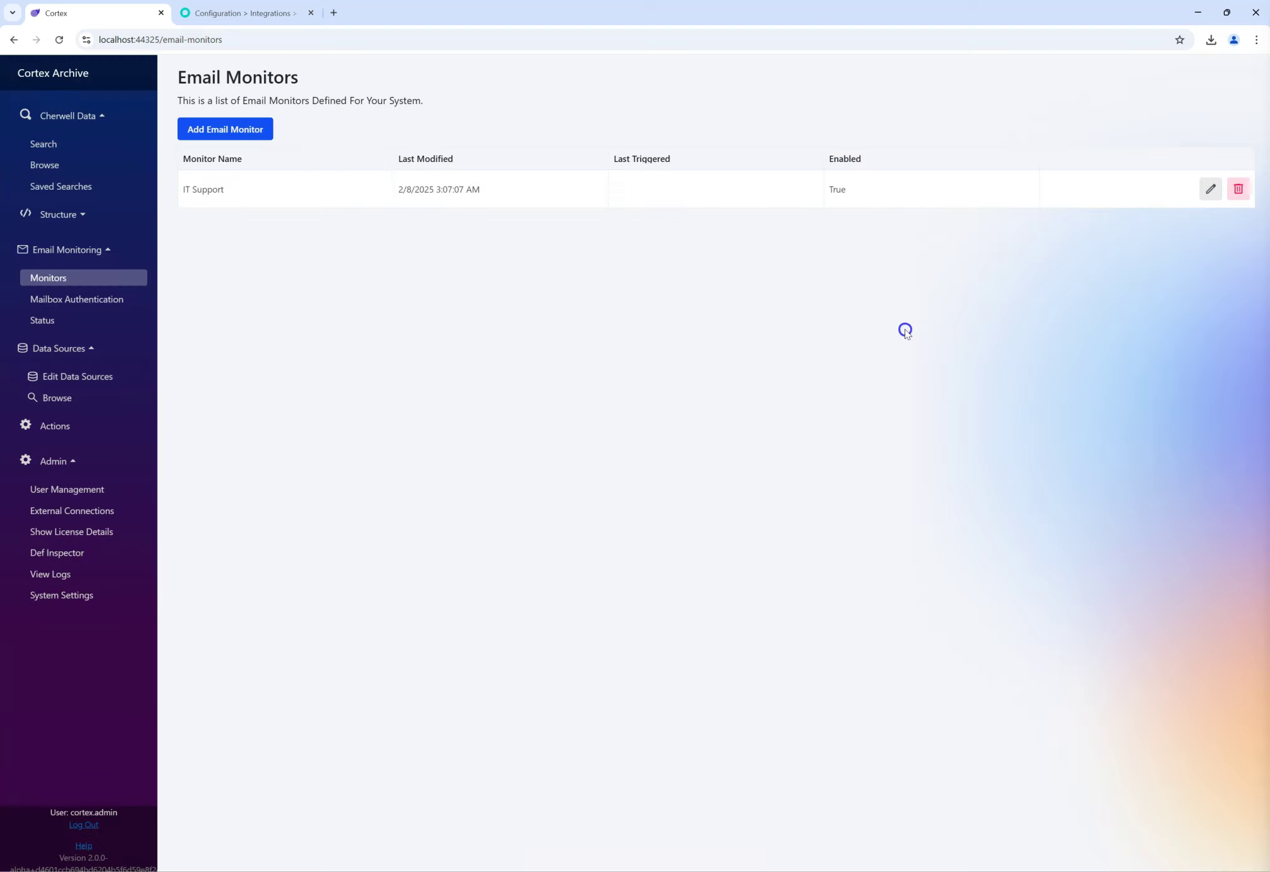
{"action": "left_click", "coordinate": [253, 133]}
{"action": "left_click", "coordinate": [377, 554]}
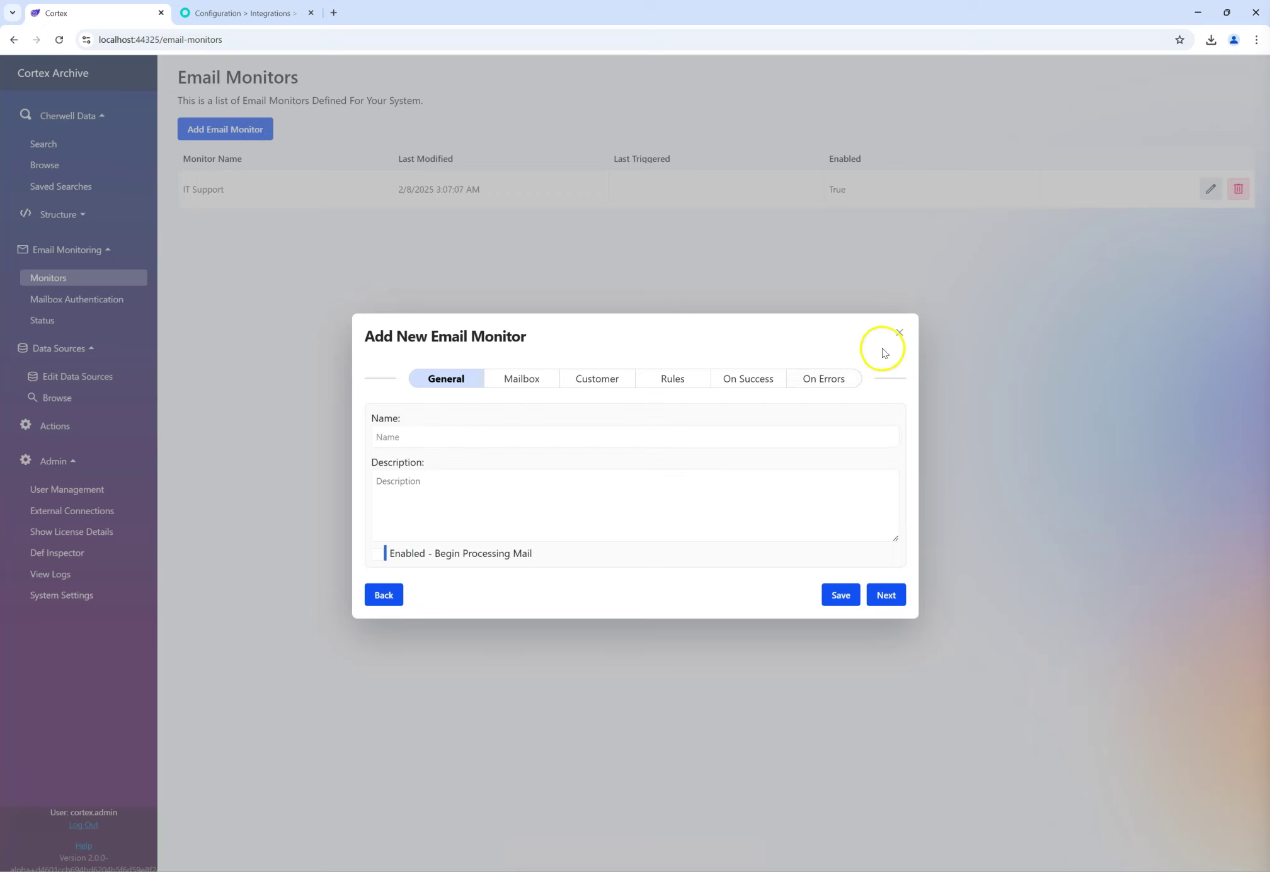
{"action": "left_click", "coordinate": [900, 332]}
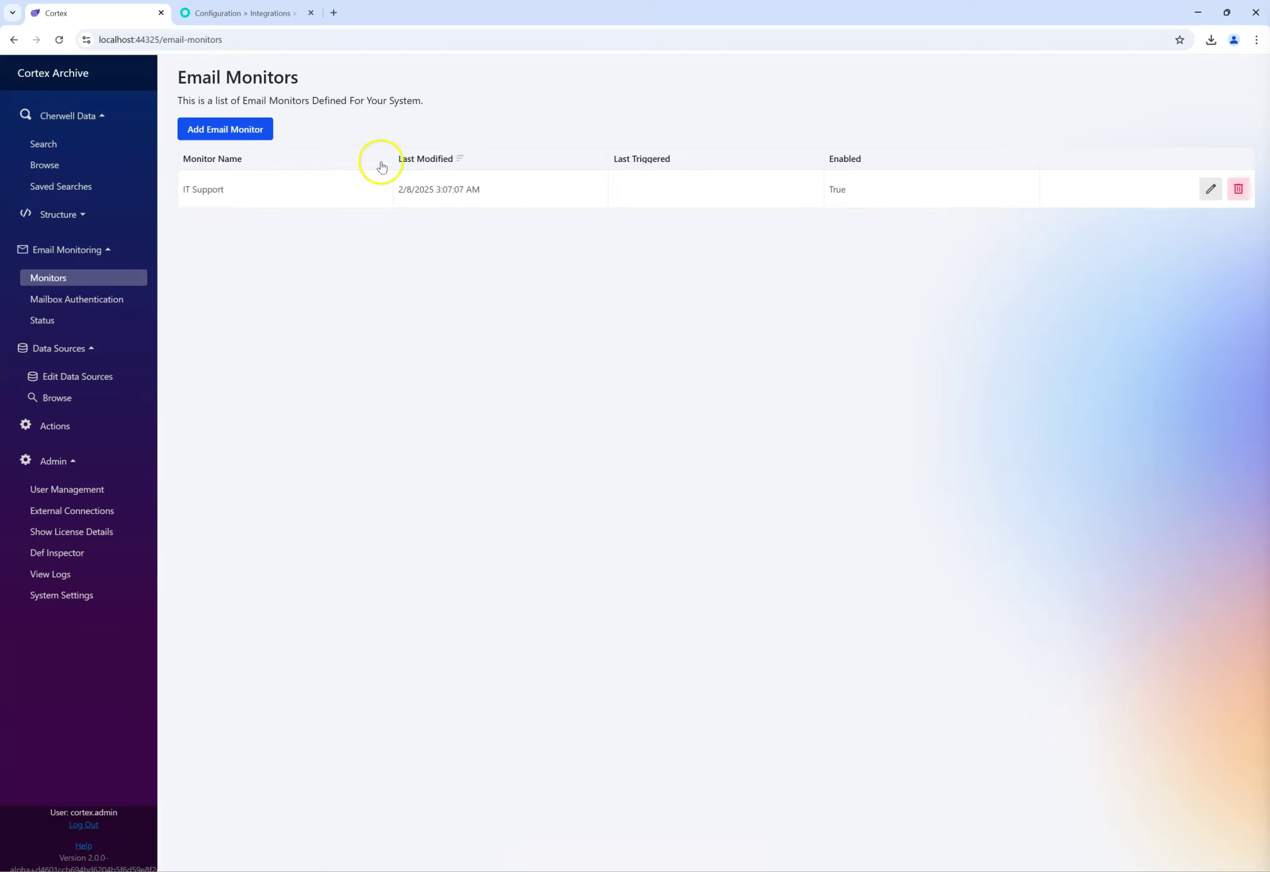
{"action": "left_click", "coordinate": [211, 127]}
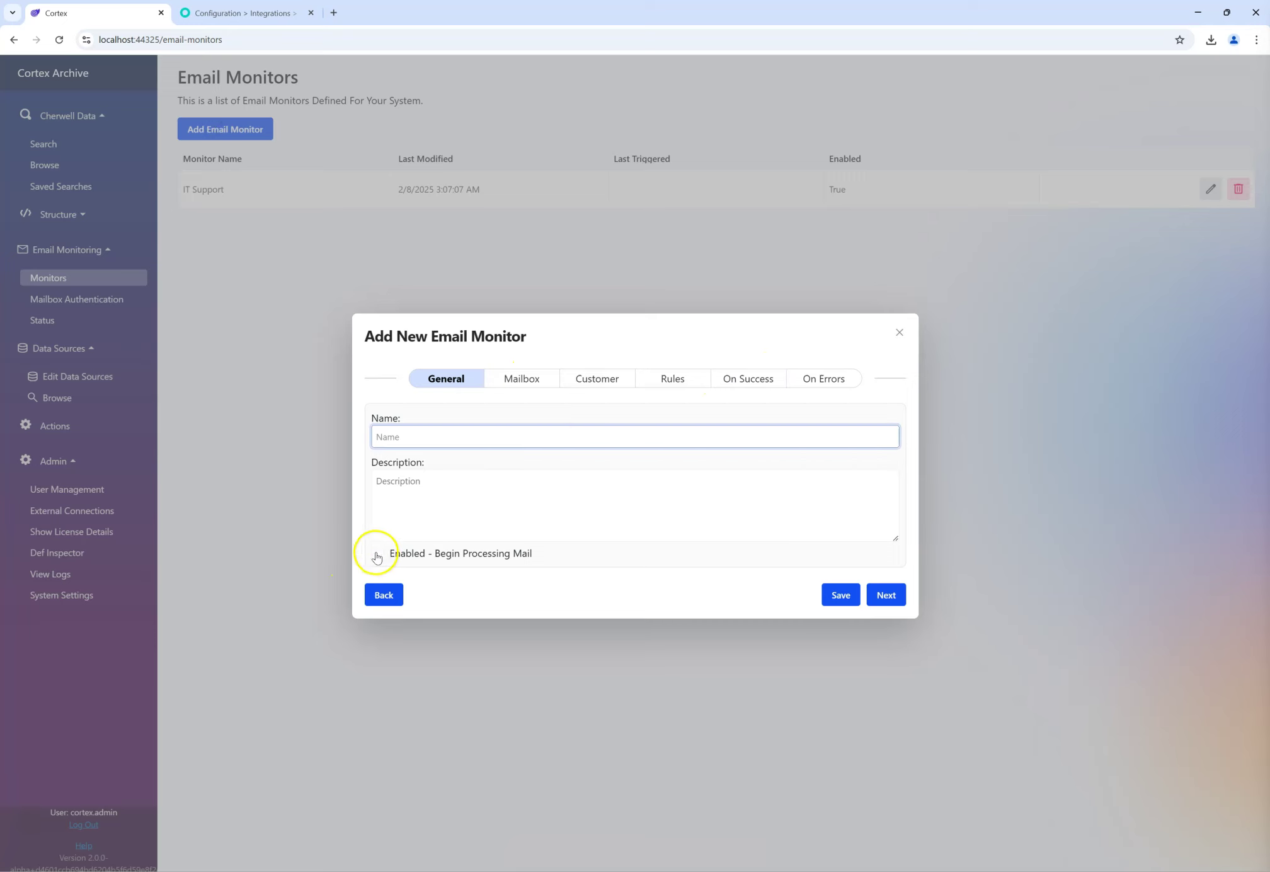
{"action": "left_click", "coordinate": [908, 338]}
Step: Reopen the IT Support email monitor and examine its available mail accounts and mailbox folders
{"action": "left_click", "coordinate": [1210, 189]}
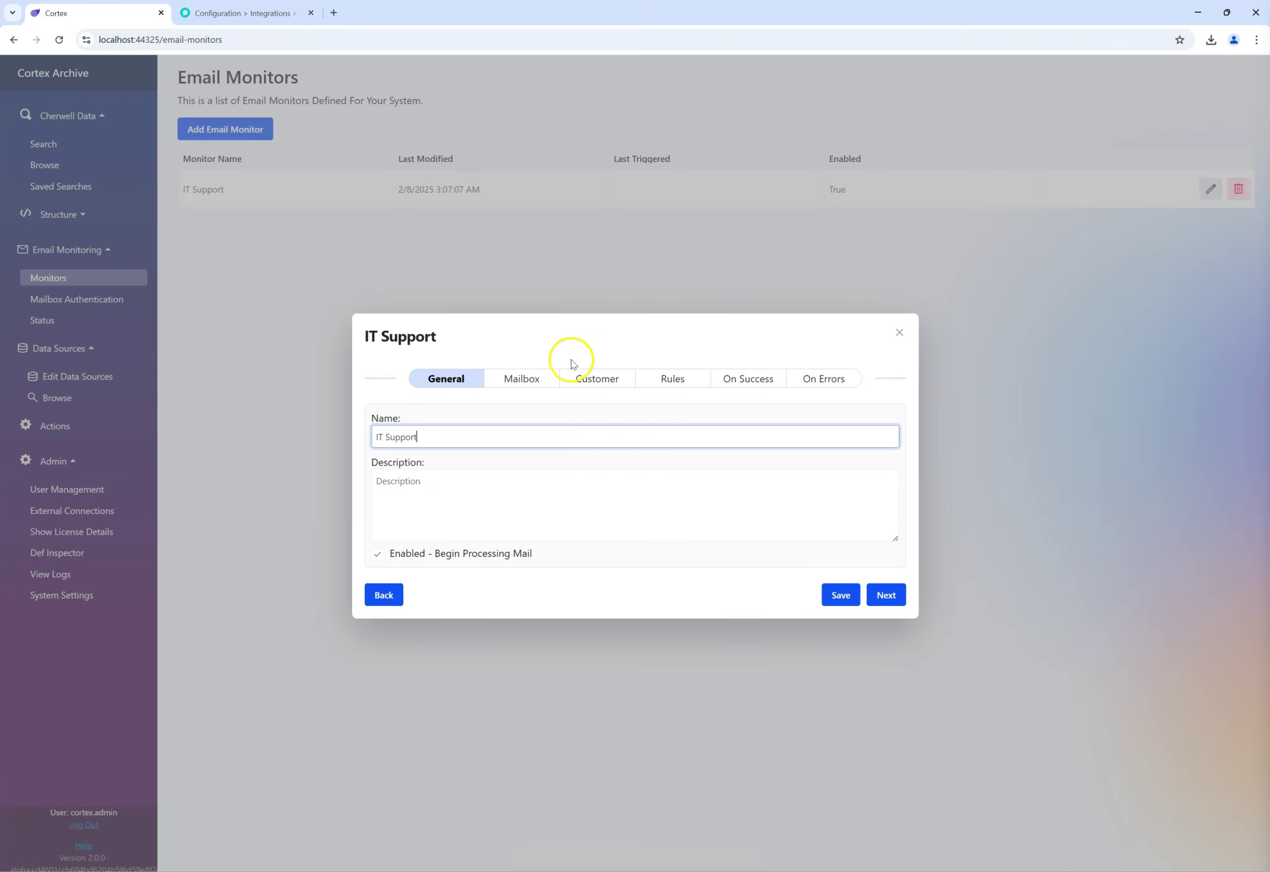
{"action": "left_click", "coordinate": [526, 351]}
{"action": "left_click", "coordinate": [465, 392]}
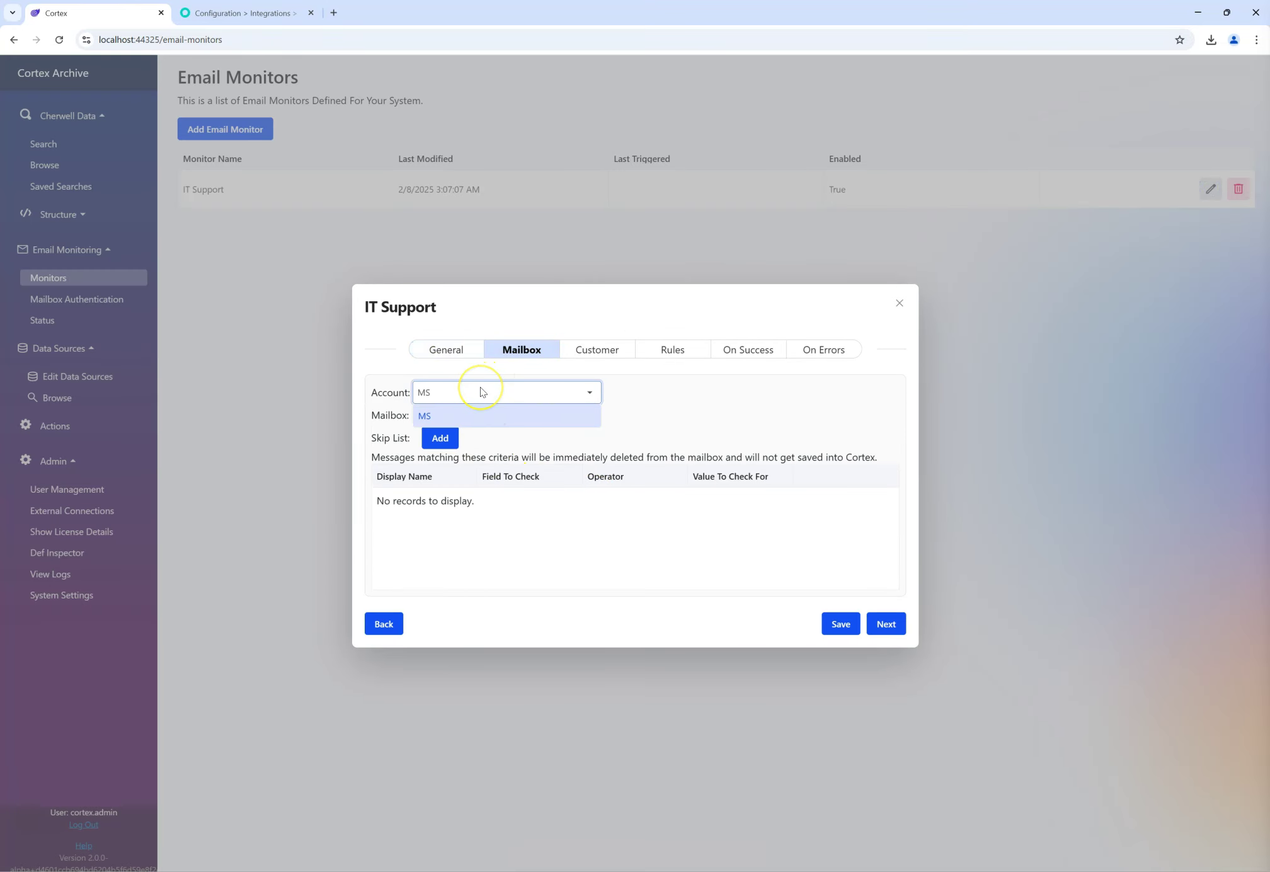
{"action": "left_click", "coordinate": [482, 390]}
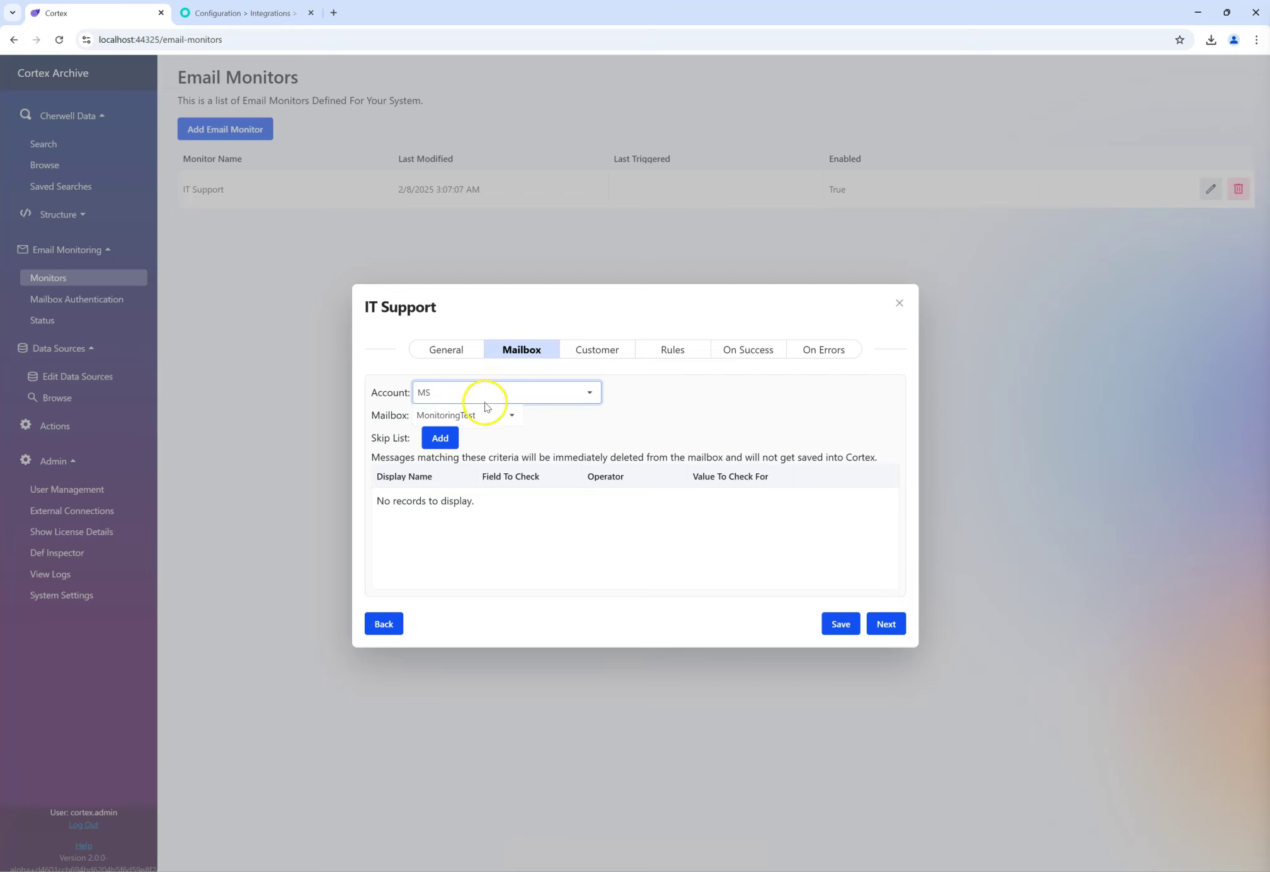
{"action": "left_click", "coordinate": [483, 414]}
{"action": "scroll", "coordinate": [487, 505], "scroll_direction": "down", "scroll_amount": 3}
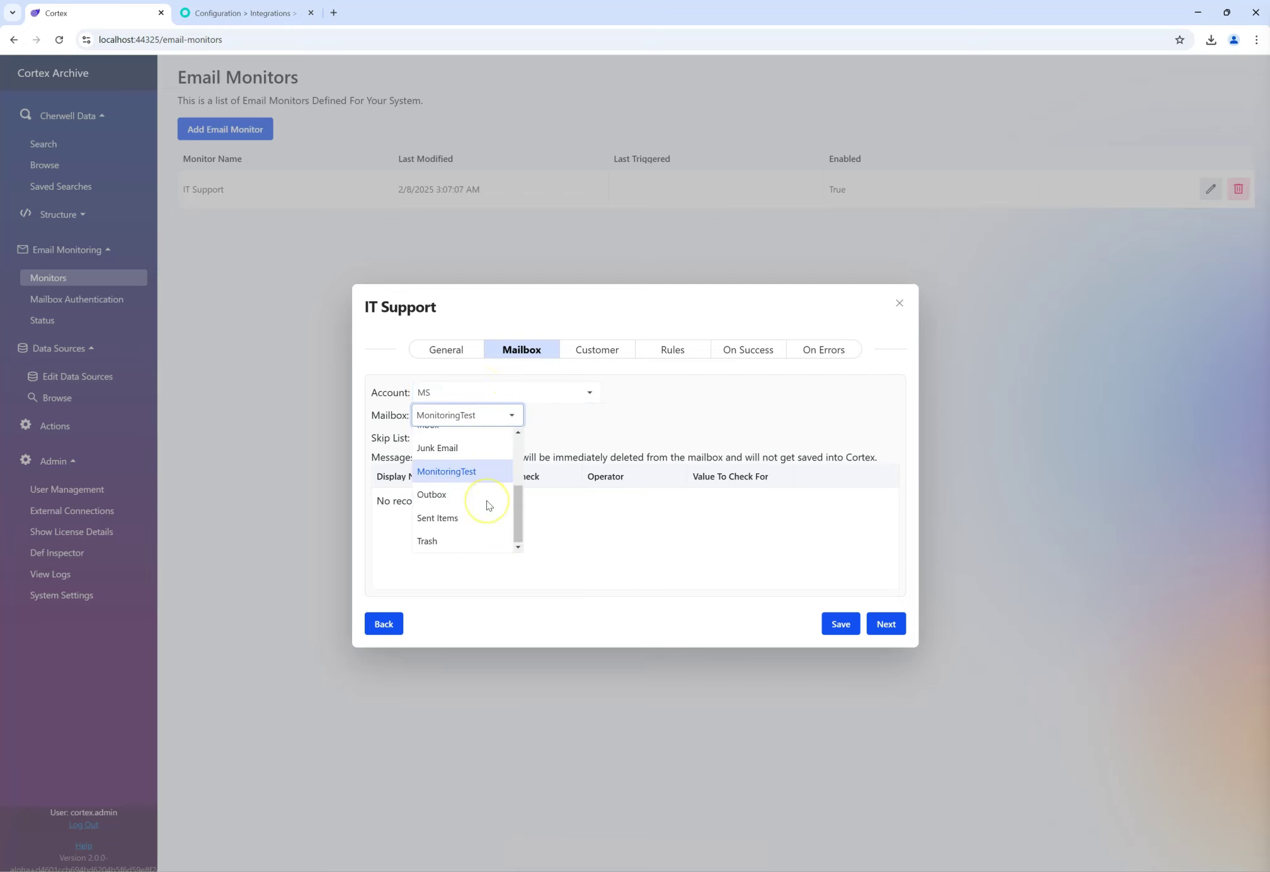
{"action": "left_click", "coordinate": [505, 412]}
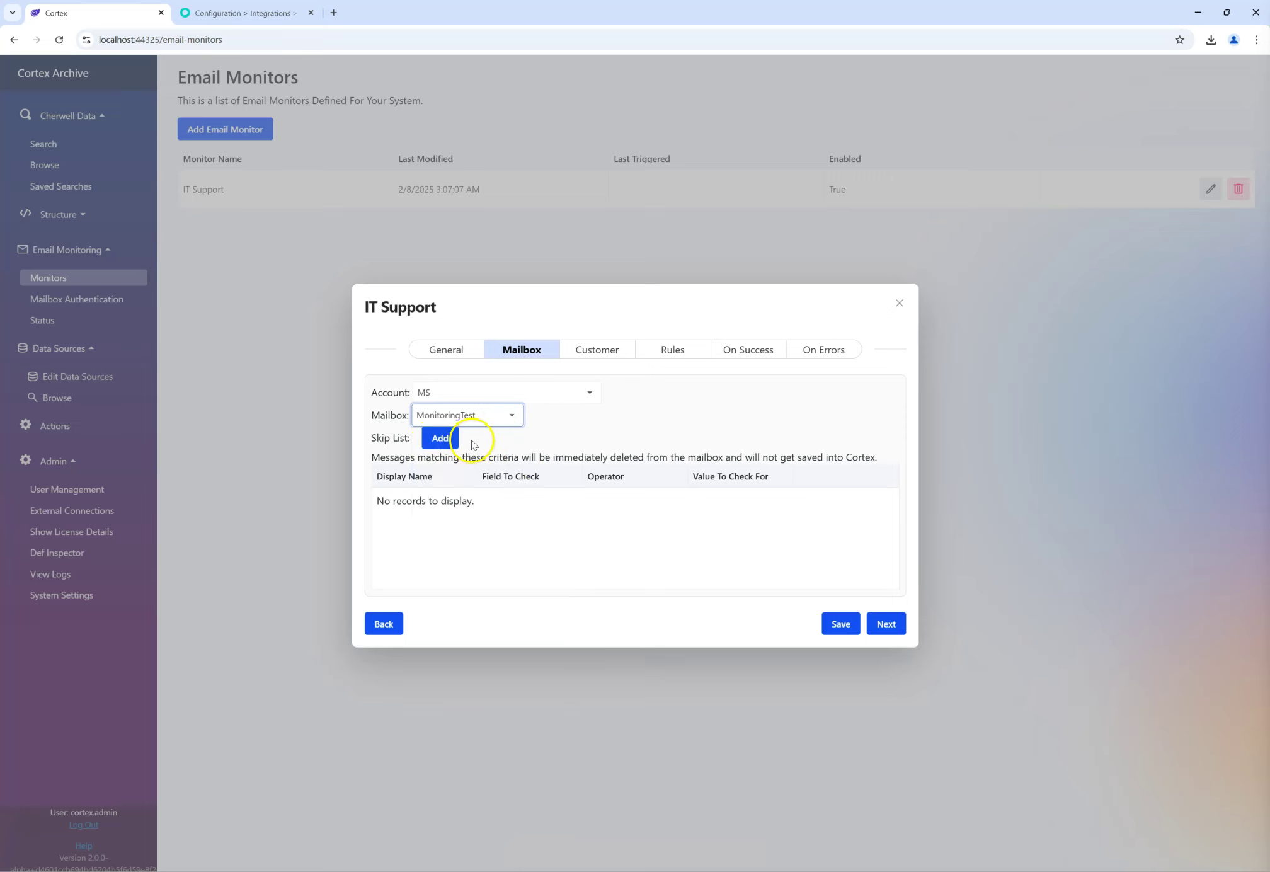
Step: Review the IT Support monitor's blank skip rule form and its customer lookup settings
{"action": "left_click", "coordinate": [444, 443]}
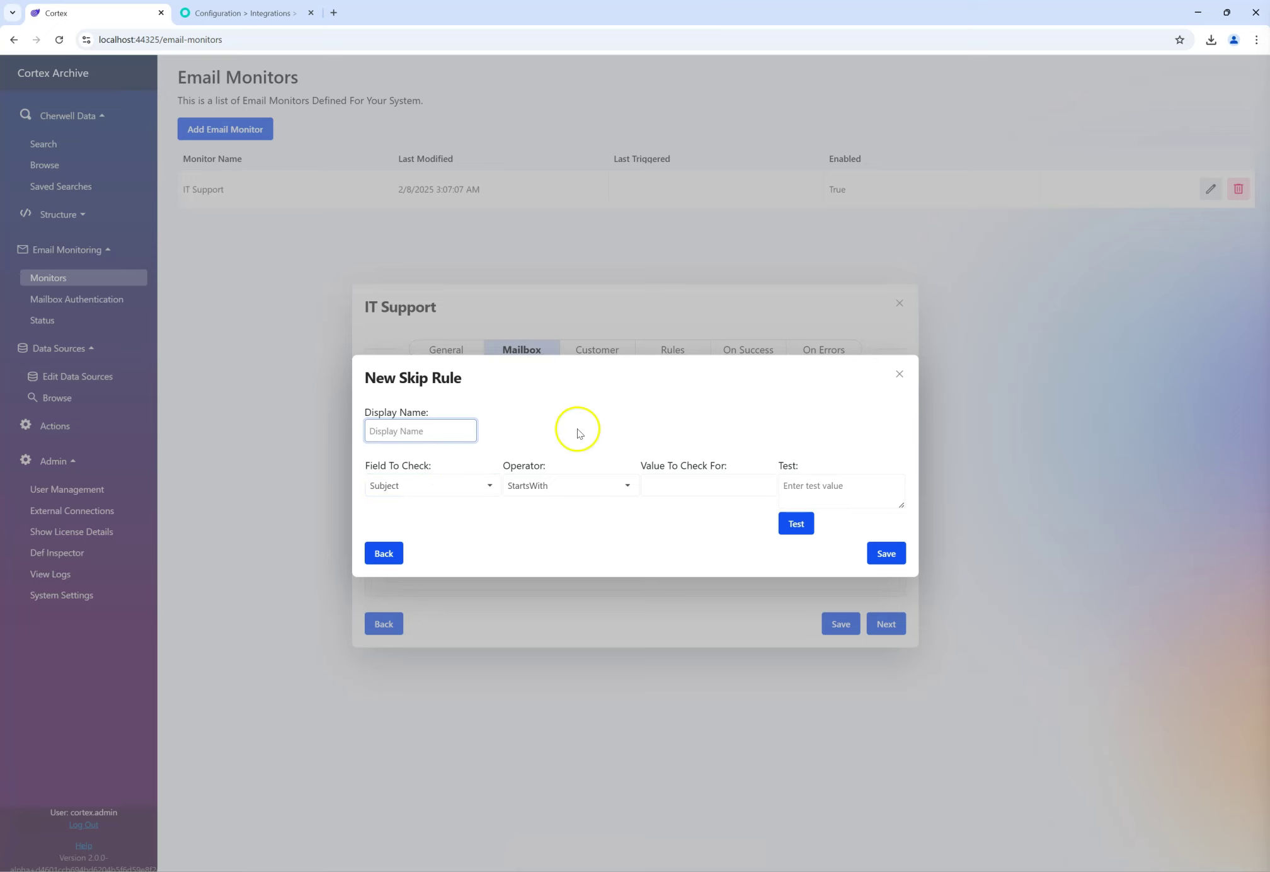
{"action": "left_click", "coordinate": [900, 375]}
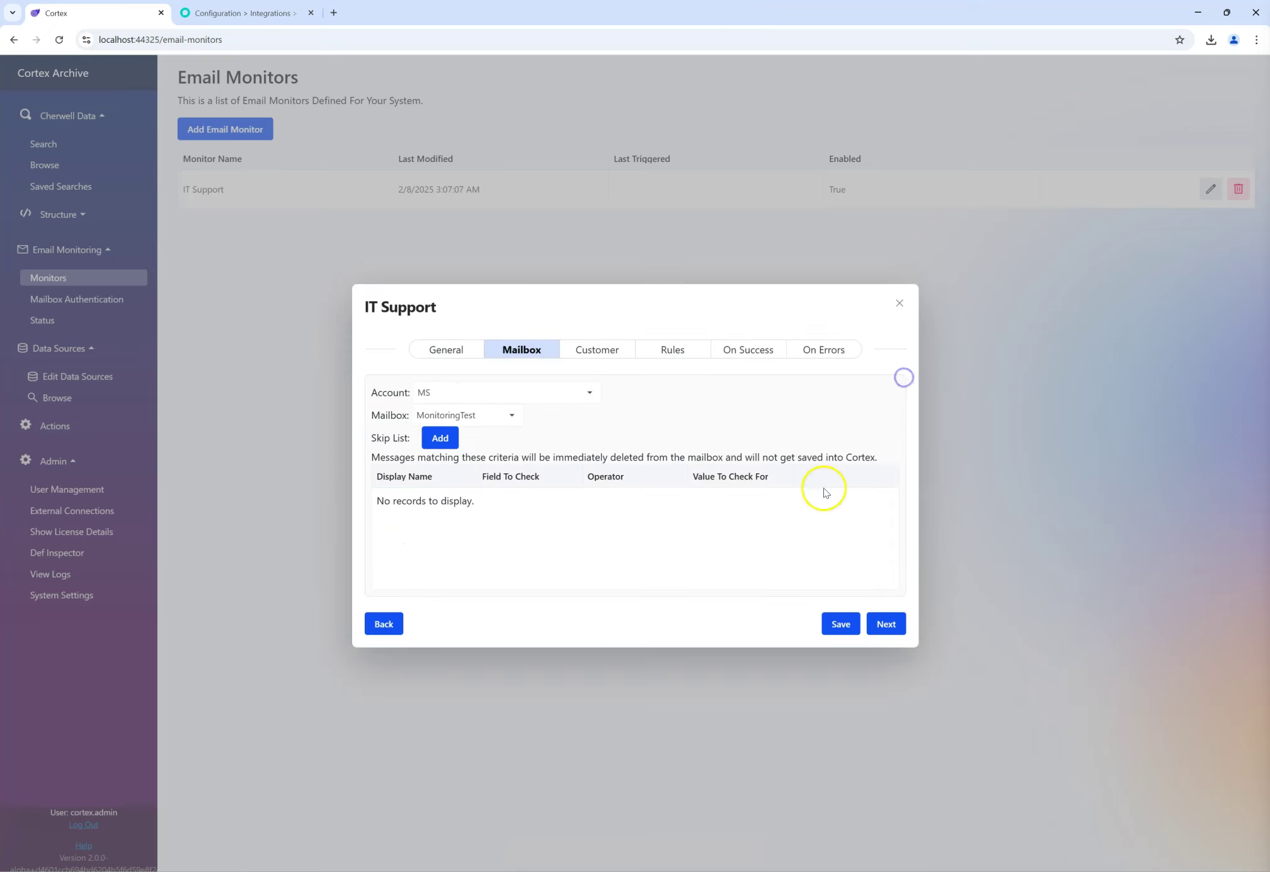
{"action": "left_click", "coordinate": [602, 350]}
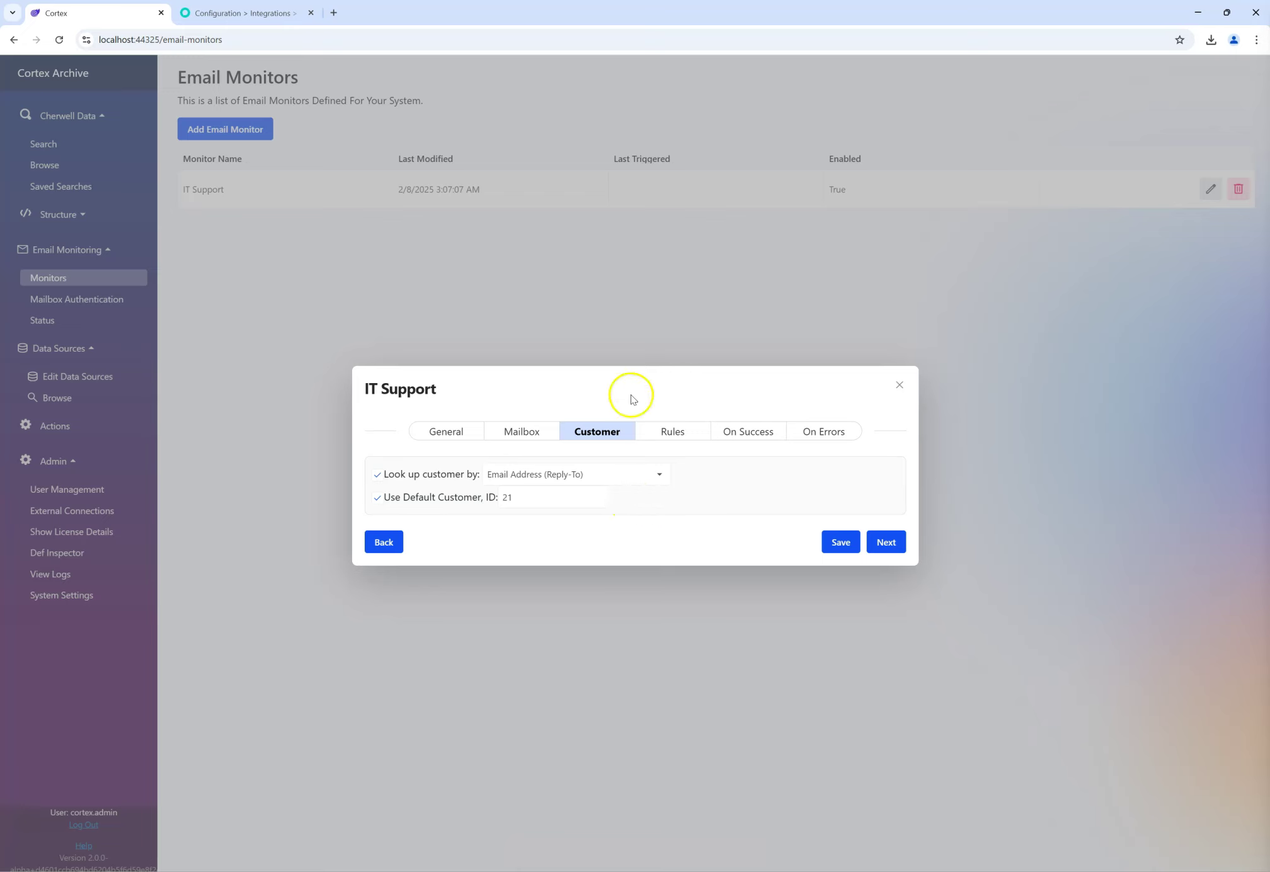
{"action": "left_click", "coordinate": [623, 482]}
{"action": "left_click", "coordinate": [624, 482]}
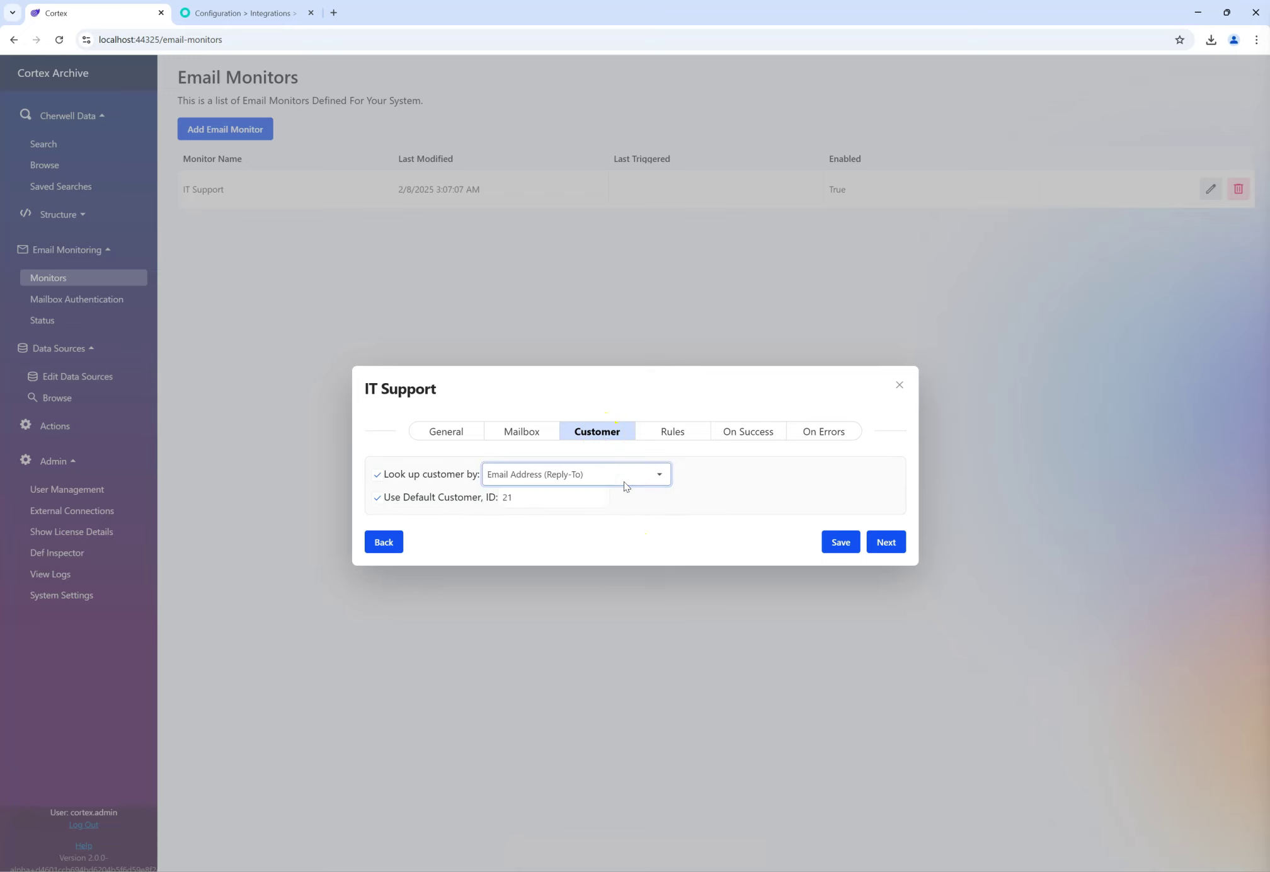
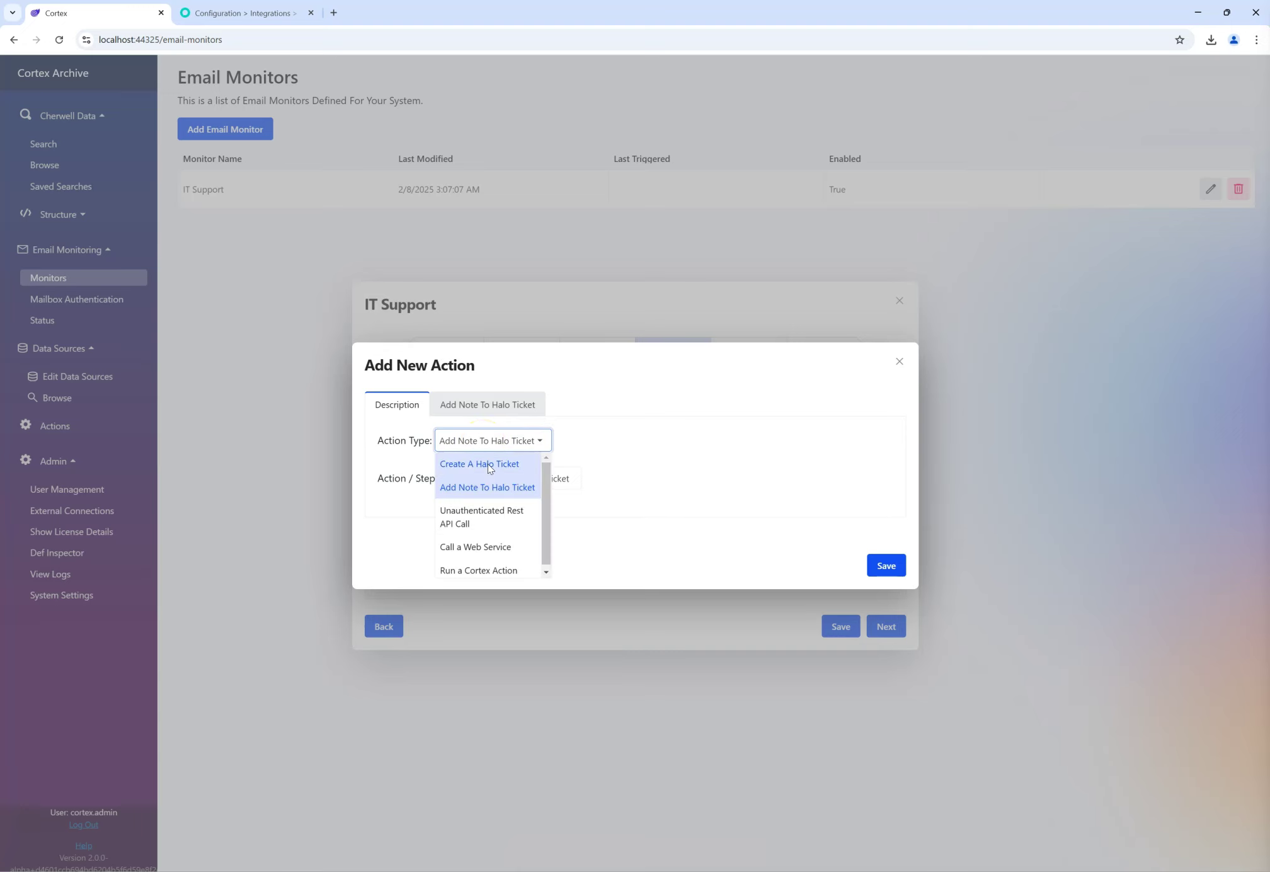
Step: Set the new action's type to Create A Halo Ticket and its field mapping's ticket type to Incident
{"action": "left_click", "coordinate": [487, 464]}
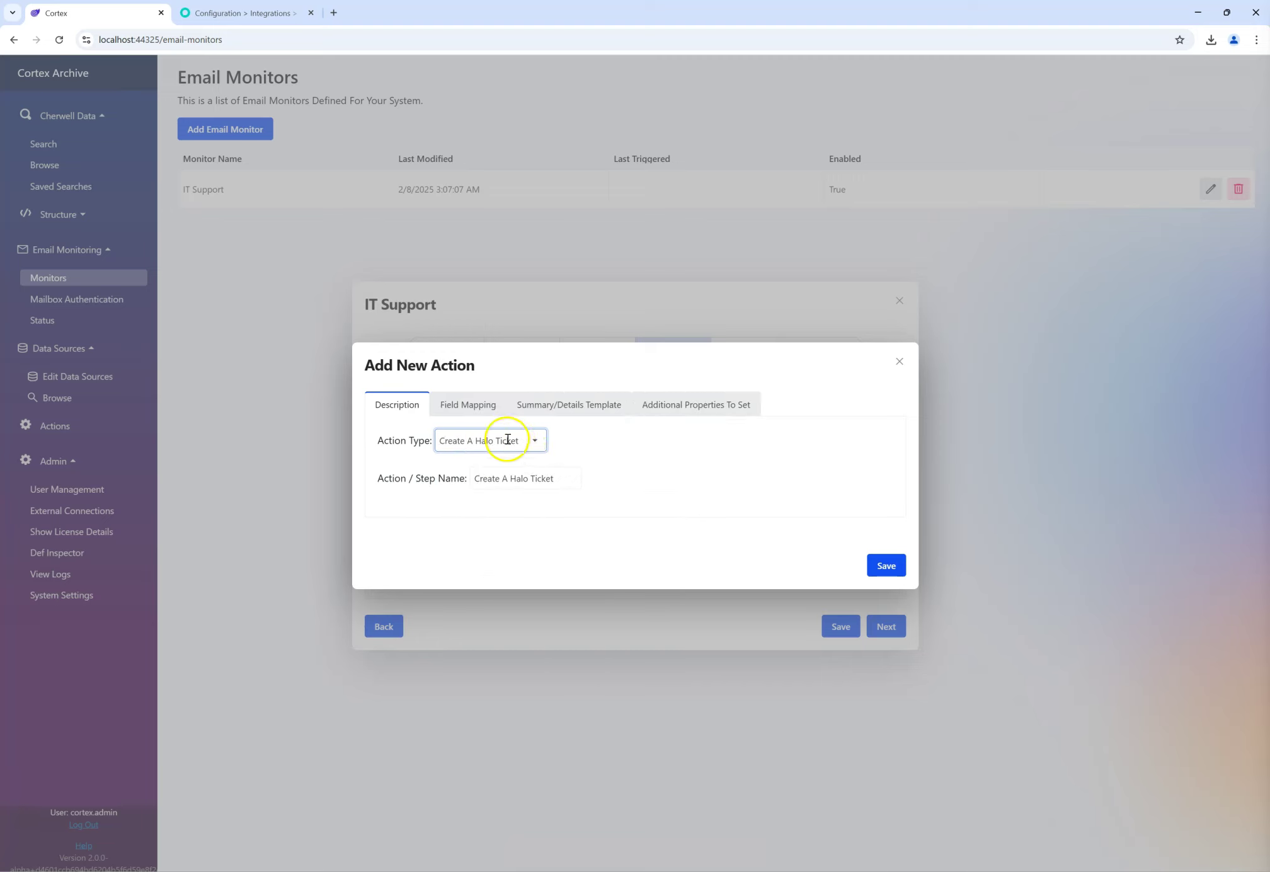
{"action": "left_click", "coordinate": [472, 405]}
{"action": "left_click", "coordinate": [648, 473]}
{"action": "left_click", "coordinate": [652, 473]}
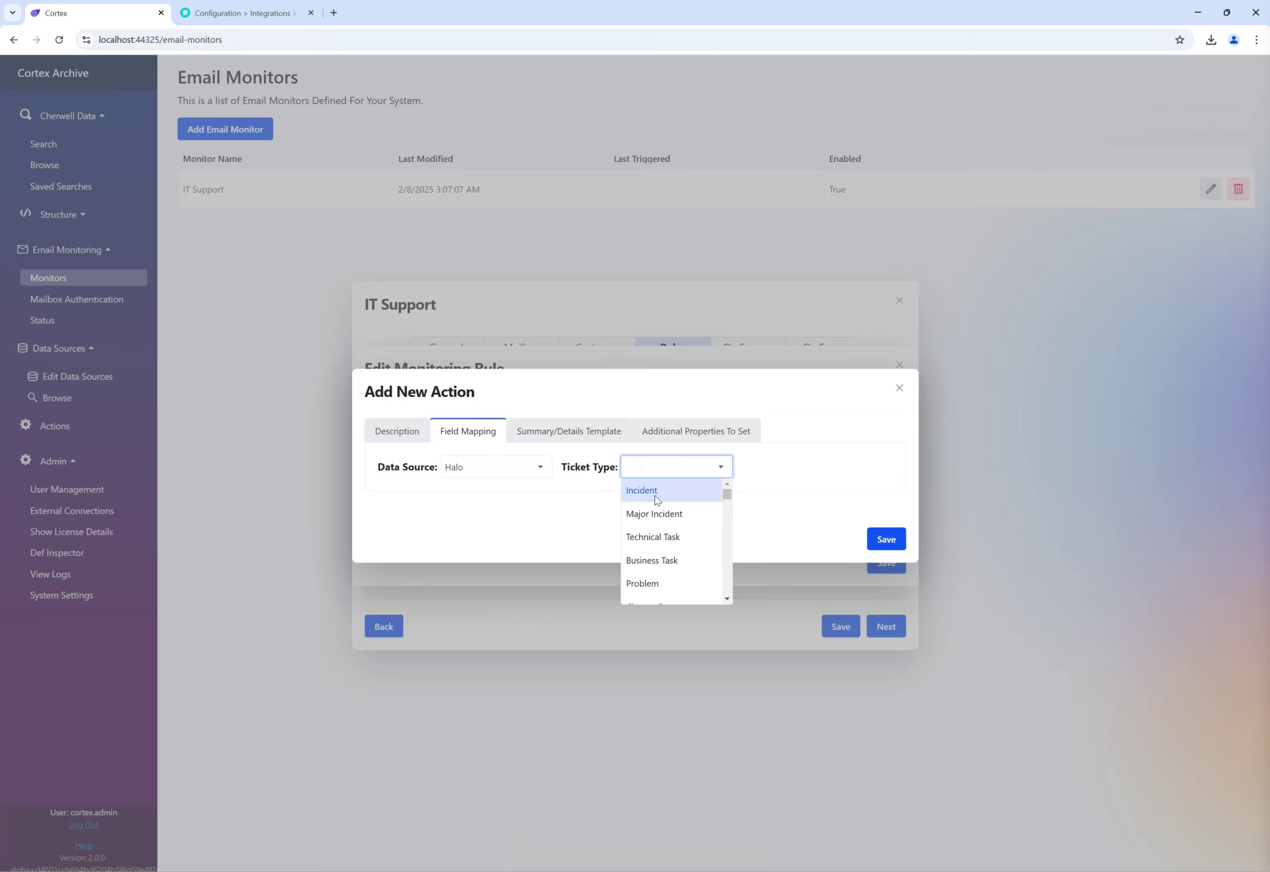
{"action": "left_click", "coordinate": [661, 492]}
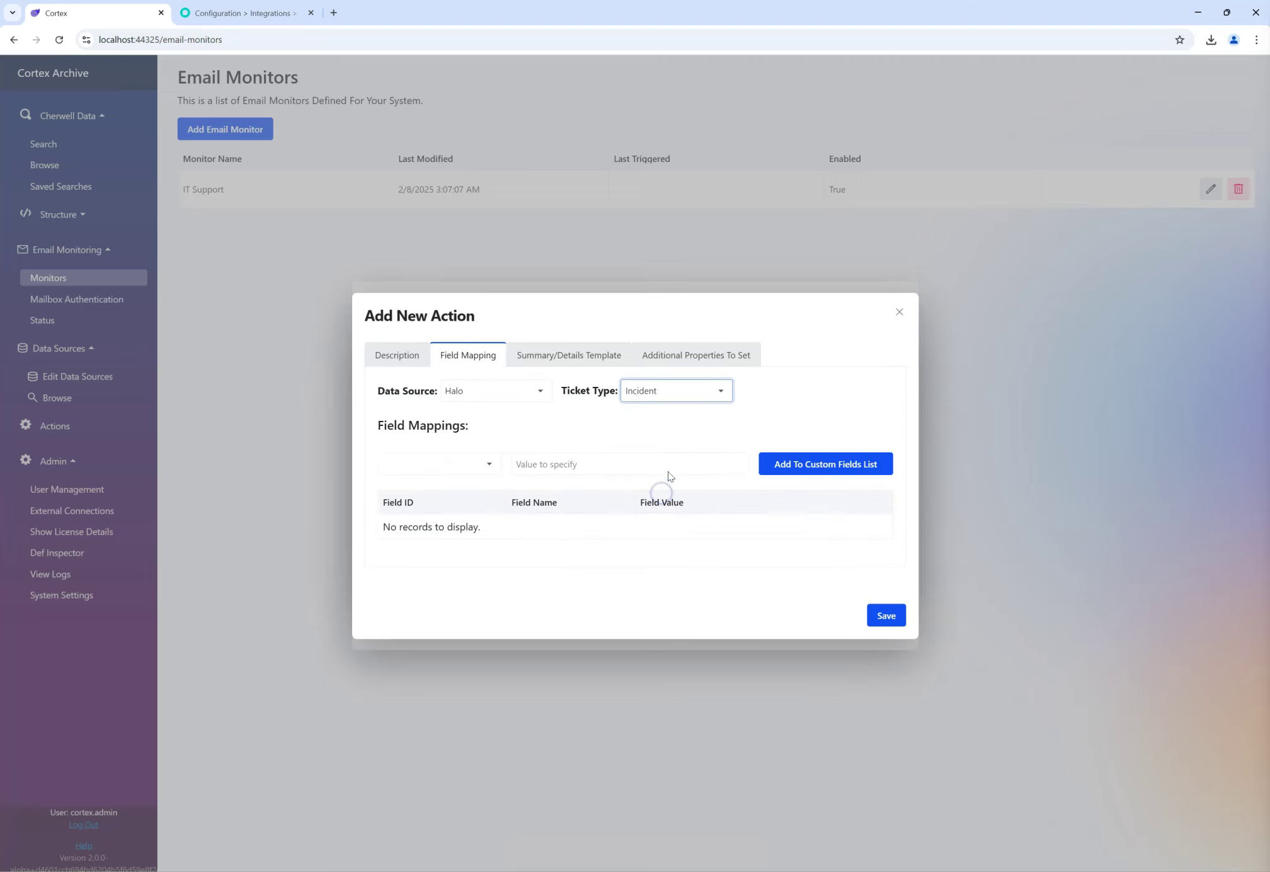
Step: Examine the available ticket types and the fields offered for mapping on the new Halo ticket action
{"action": "left_click", "coordinate": [463, 468]}
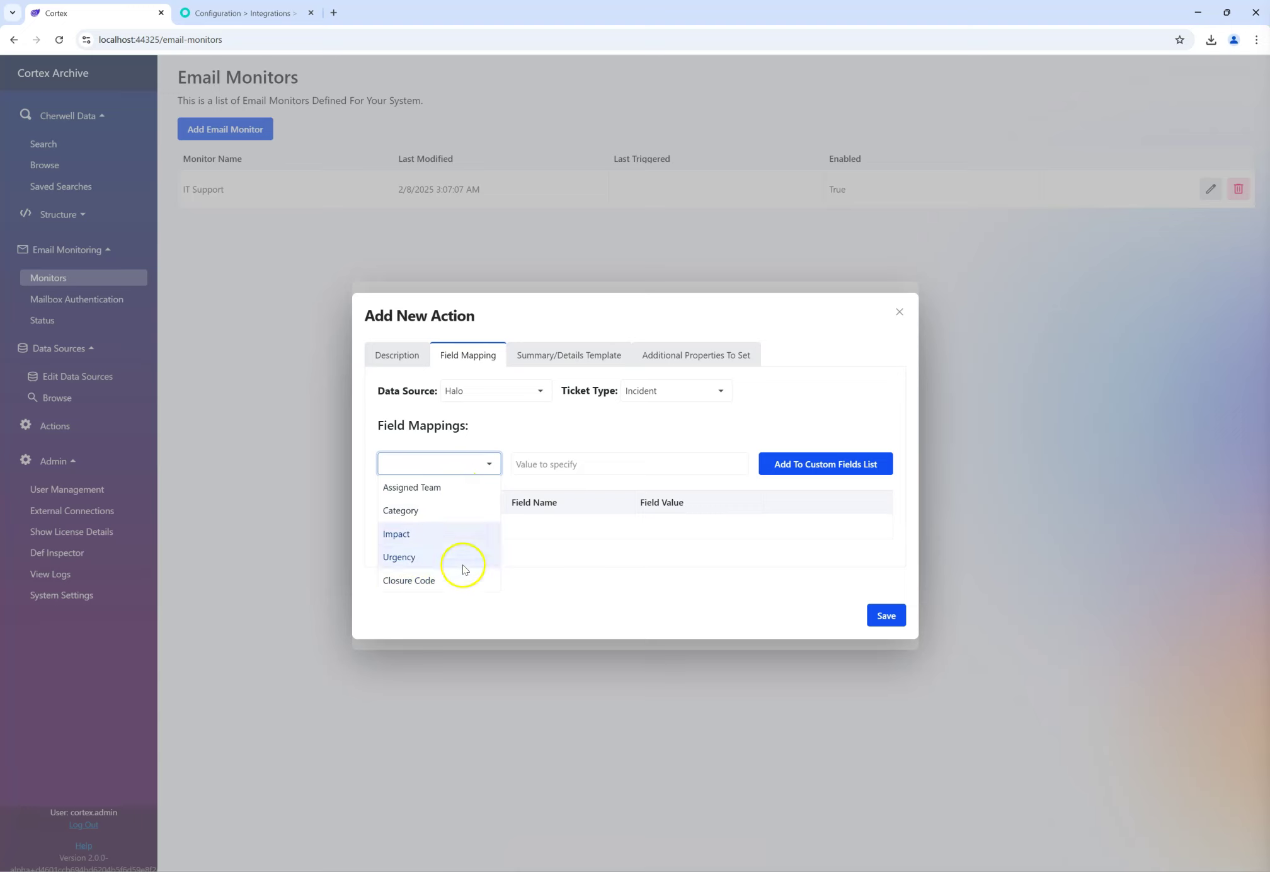
{"action": "left_click", "coordinate": [649, 392]}
{"action": "scroll", "coordinate": [669, 467], "scroll_direction": "down", "scroll_amount": 2}
{"action": "scroll", "coordinate": [669, 467], "scroll_direction": "up", "scroll_amount": 2}
{"action": "left_click", "coordinate": [663, 437]}
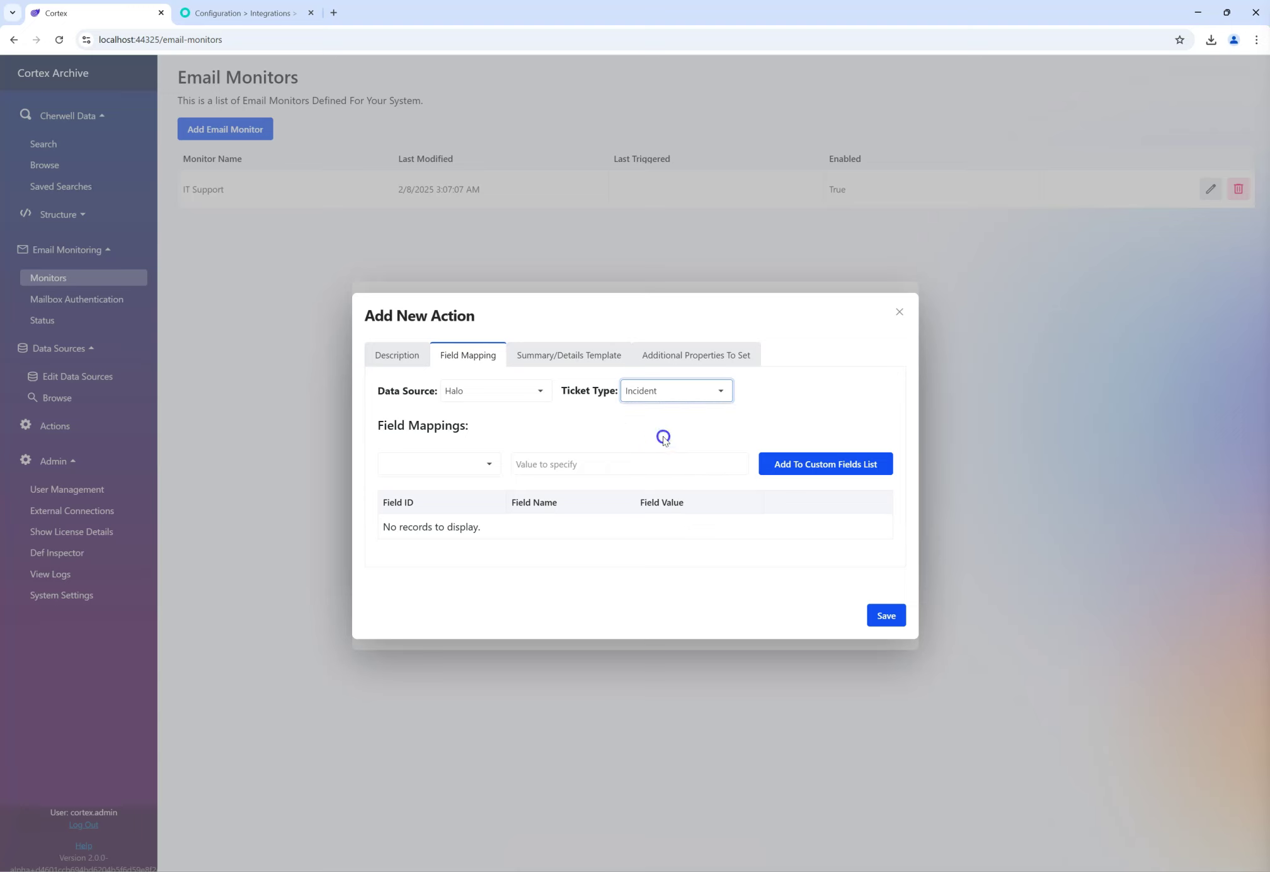
{"action": "left_click", "coordinate": [455, 462]}
{"action": "scroll", "coordinate": [455, 517], "scroll_direction": "down", "scroll_amount": 3}
{"action": "scroll", "coordinate": [457, 536], "scroll_direction": "down", "scroll_amount": 2}
{"action": "scroll", "coordinate": [491, 485], "scroll_direction": "up", "scroll_amount": 4}
Step: Set the ticket type to Technical Task, view its mappable fields, and return the ticket type to Incident
{"action": "left_click", "coordinate": [653, 392]}
{"action": "left_click", "coordinate": [649, 467]}
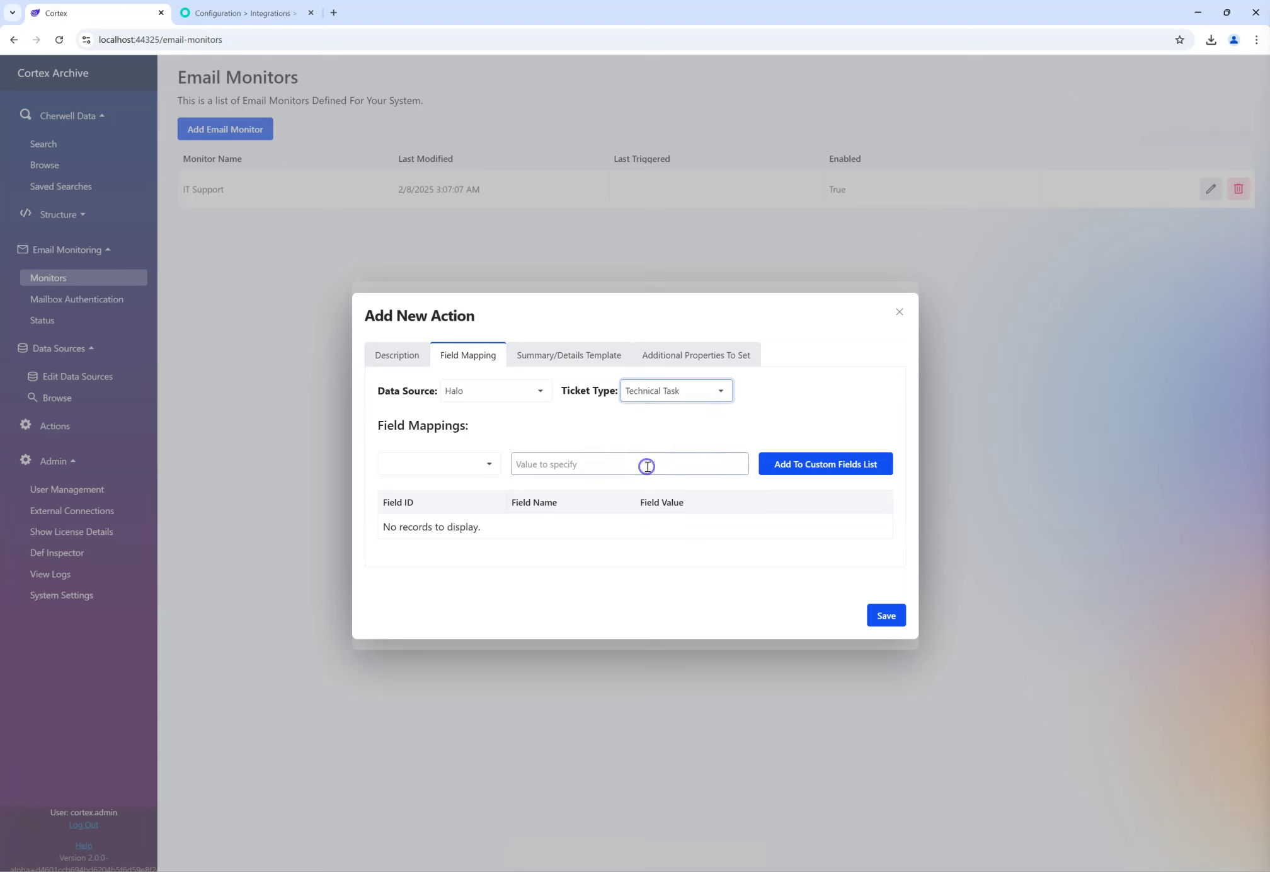
{"action": "left_click", "coordinate": [448, 458]}
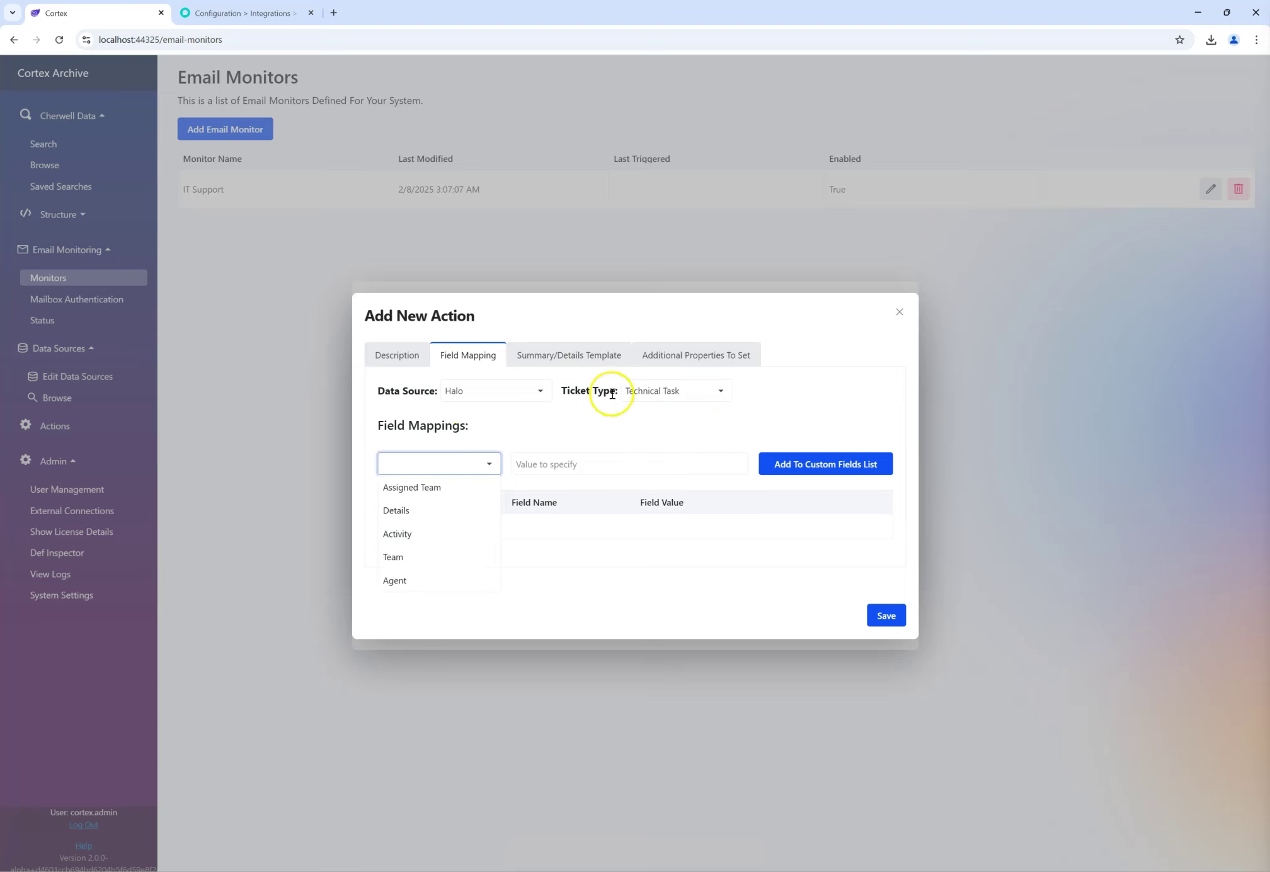
{"action": "left_click", "coordinate": [632, 393]}
{"action": "left_click", "coordinate": [643, 411]}
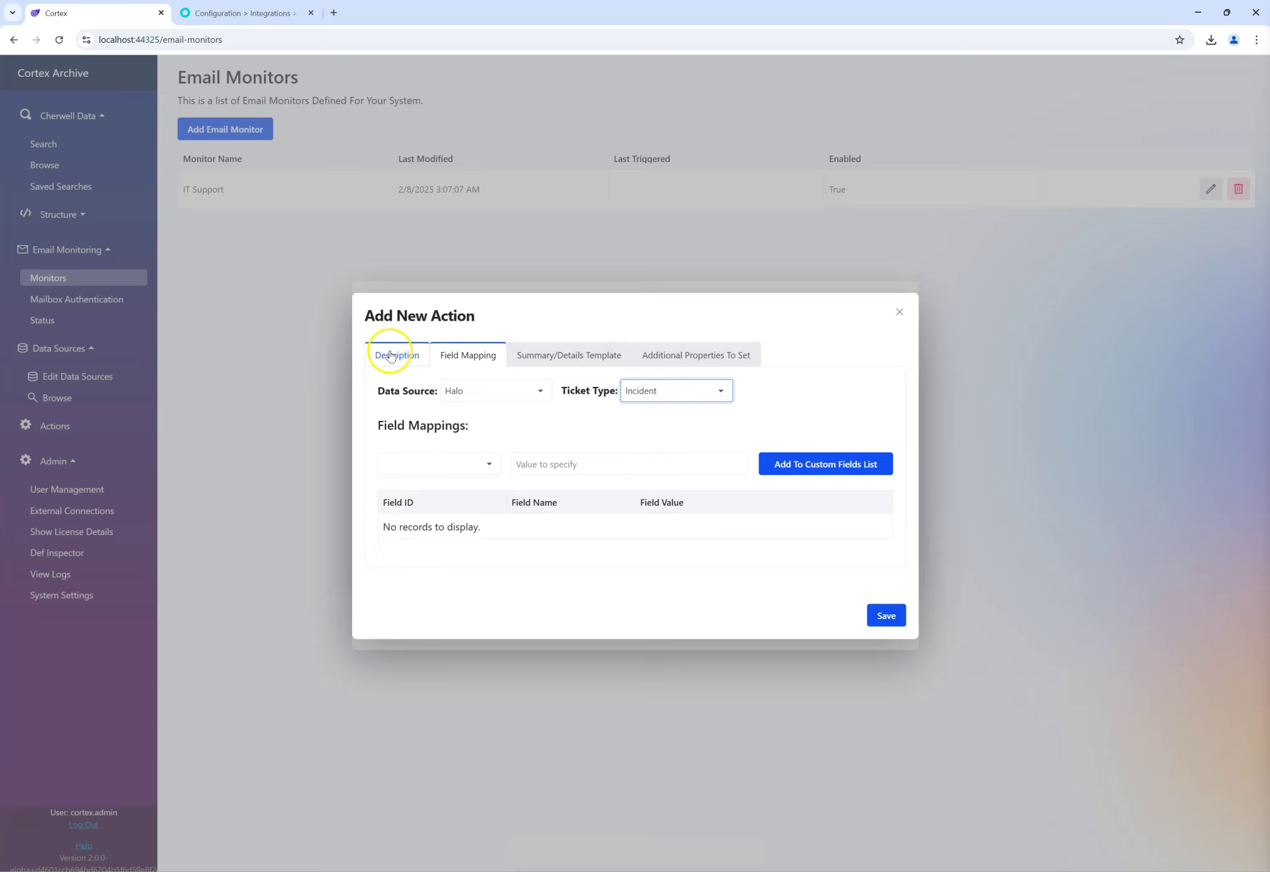
Step: Change the action type to Unauthenticated Rest API Call and review its request settings
{"action": "left_click", "coordinate": [415, 356]}
{"action": "left_click", "coordinate": [482, 444]}
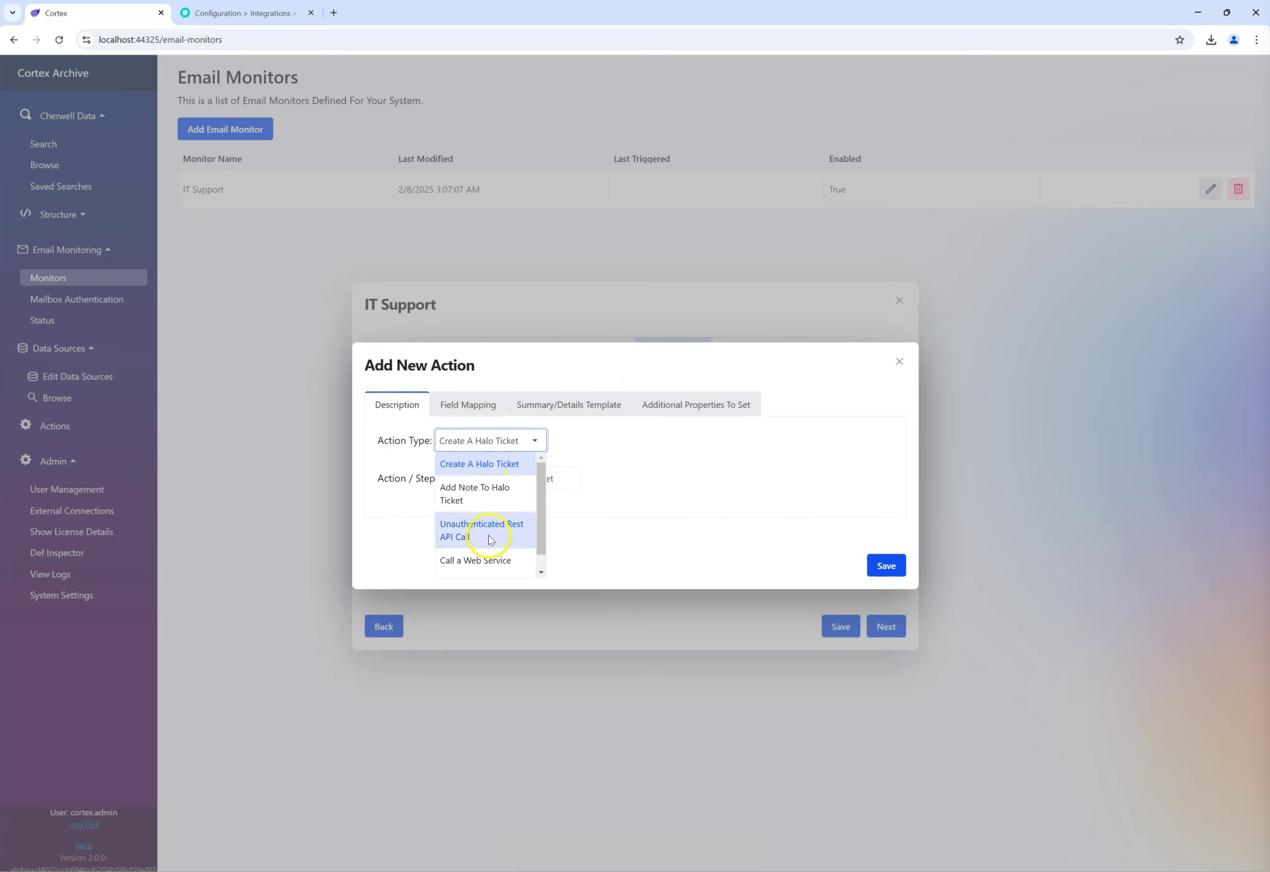
{"action": "scroll", "coordinate": [489, 540], "scroll_direction": "down", "scroll_amount": 1}
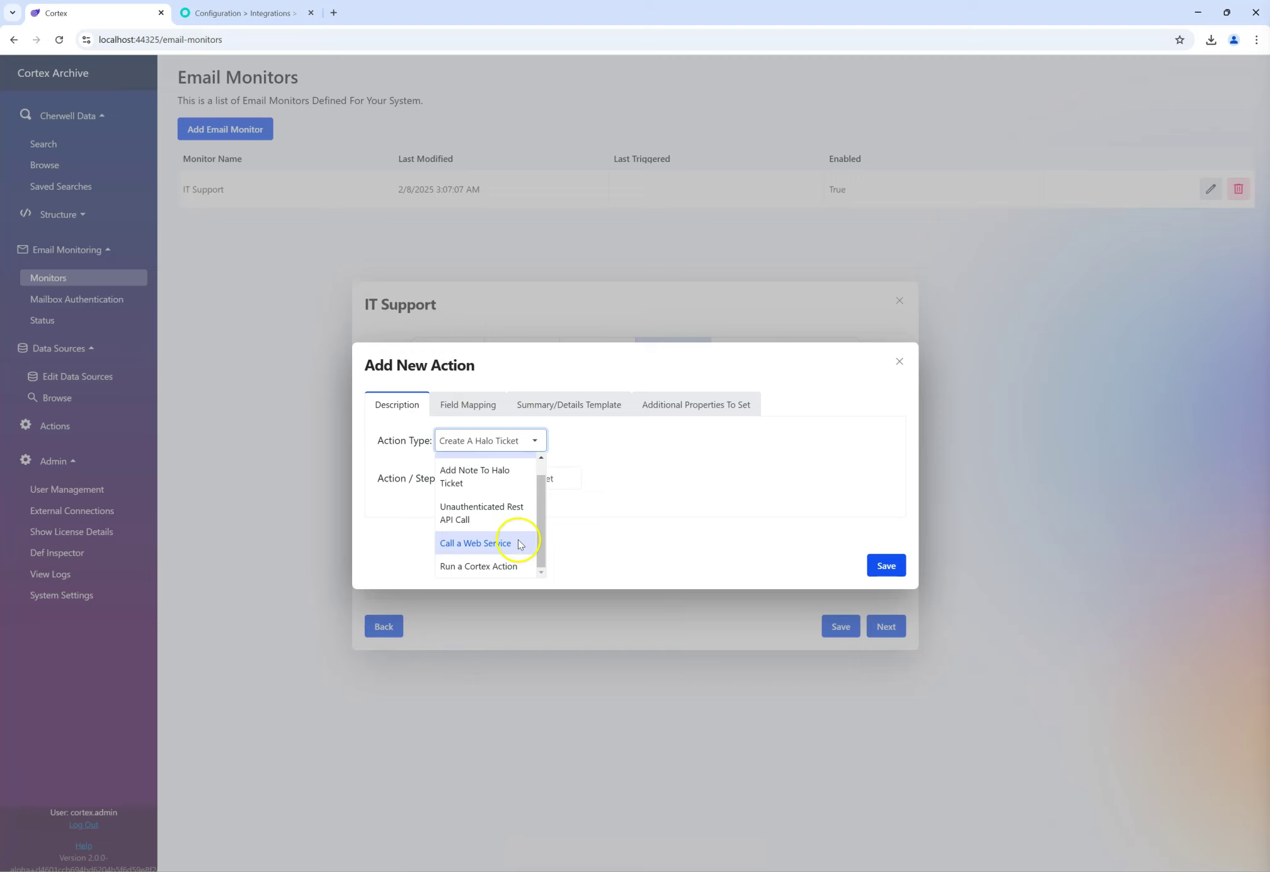
{"action": "left_click", "coordinate": [517, 515]}
{"action": "left_click", "coordinate": [487, 405]}
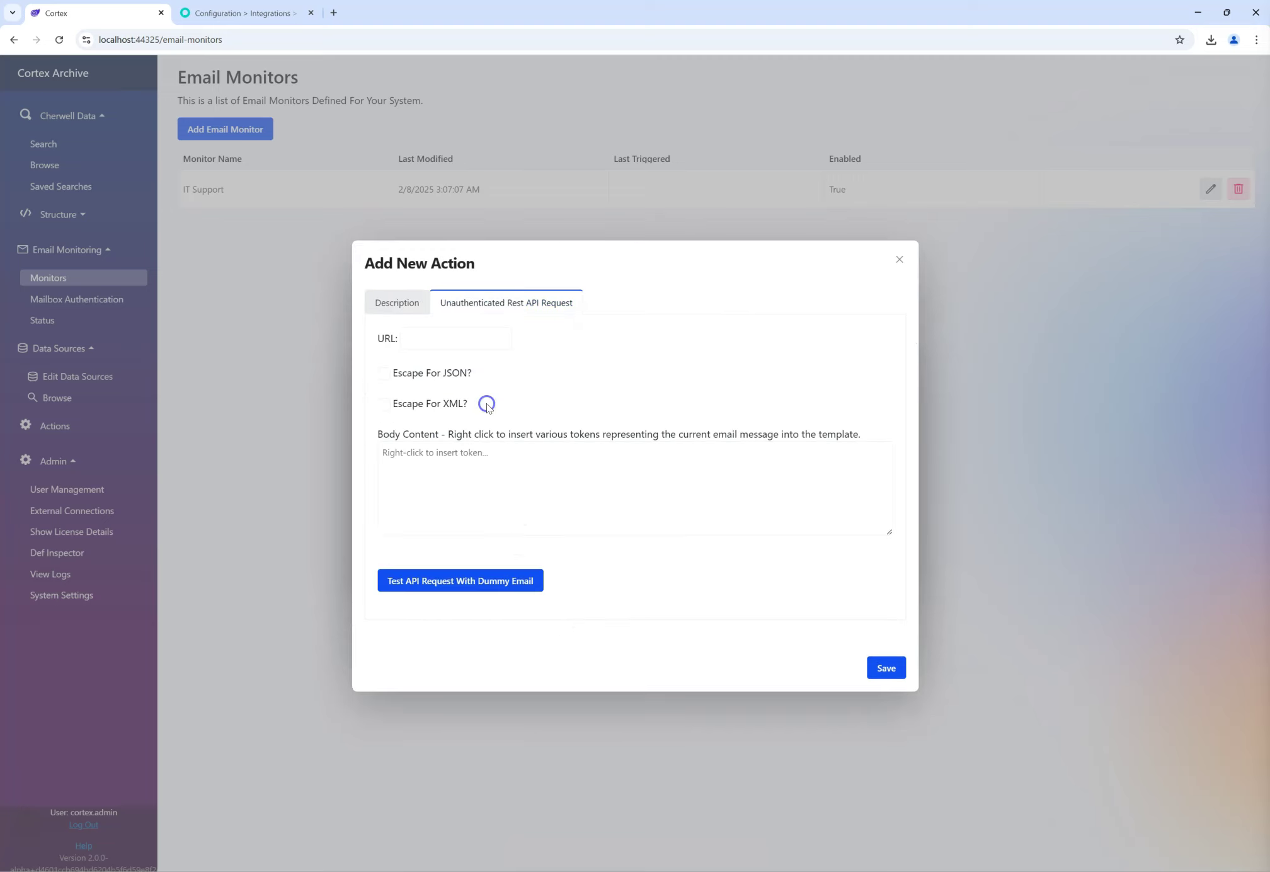
{"action": "left_click", "coordinate": [414, 340]}
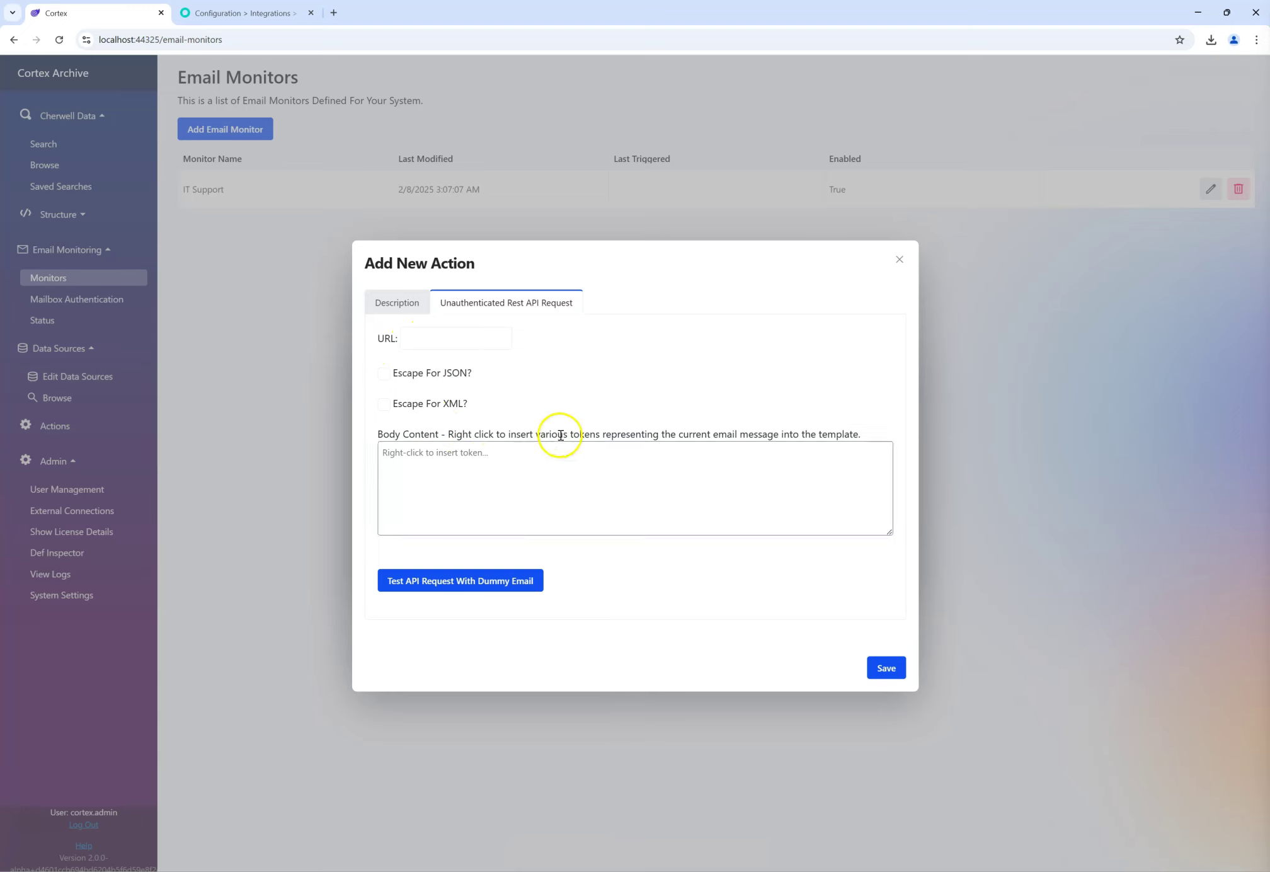
Step: Change the action type to Call a Web Service and select Pet Store as its data source
{"action": "left_click", "coordinate": [412, 305]}
{"action": "left_click", "coordinate": [502, 439]}
{"action": "left_click", "coordinate": [502, 533]}
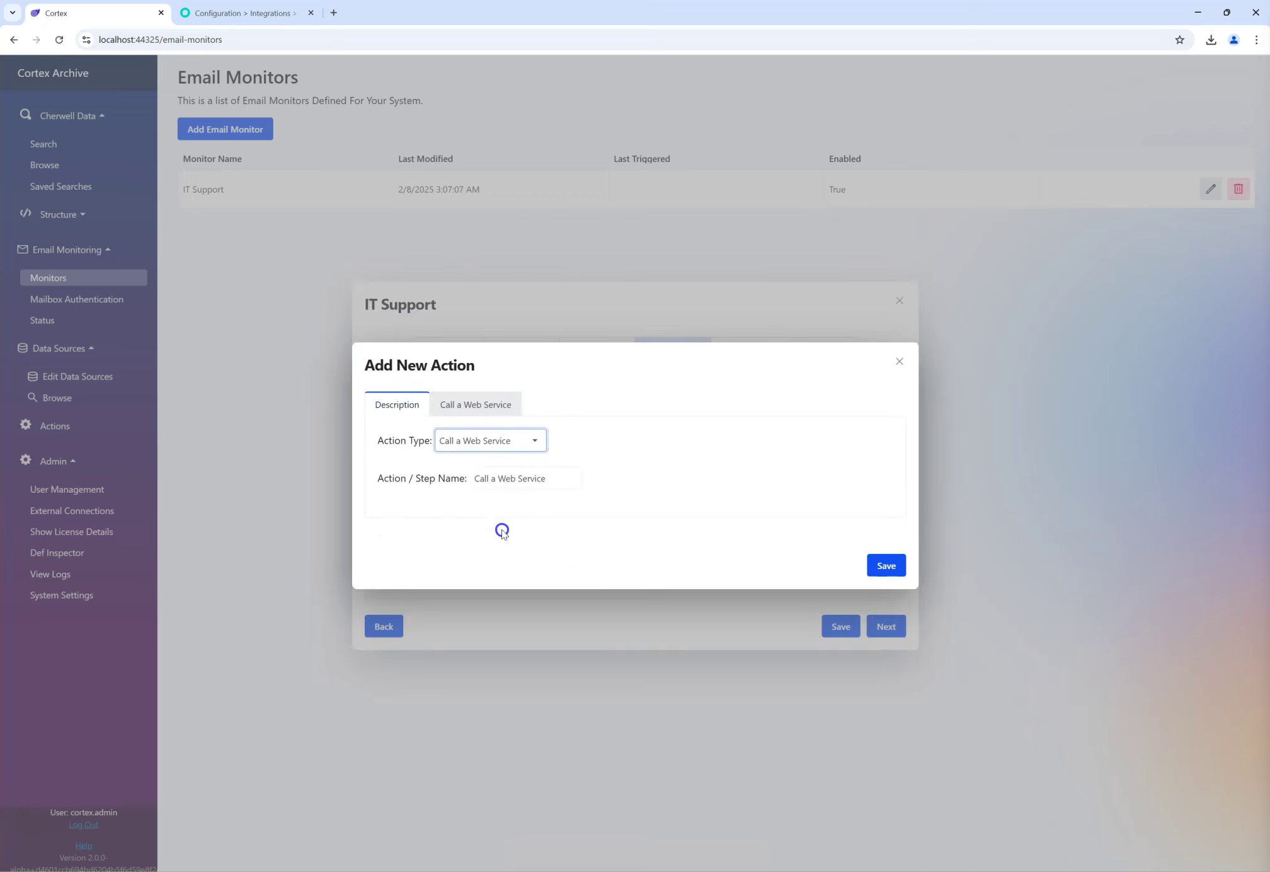
{"action": "left_click", "coordinate": [481, 409]}
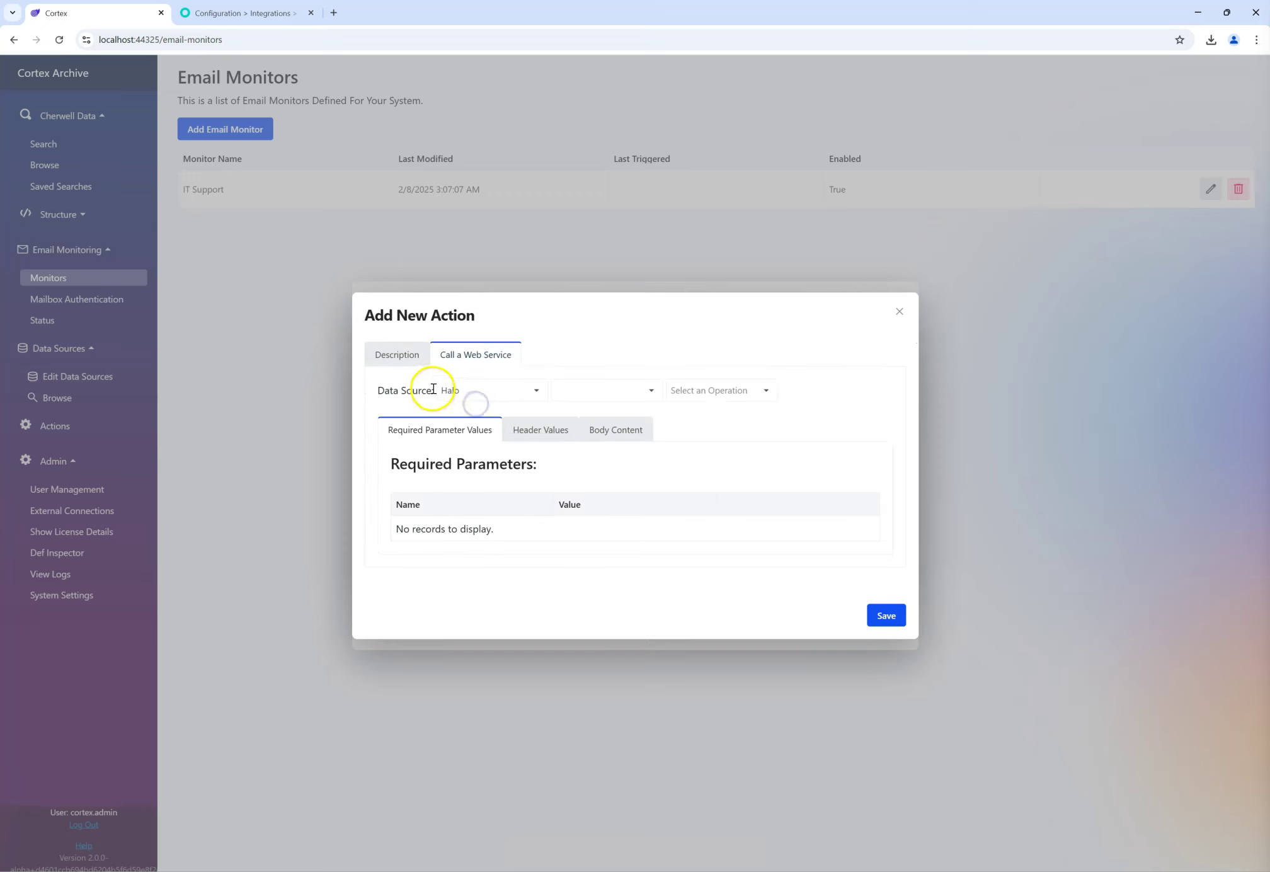
{"action": "left_click", "coordinate": [563, 394]}
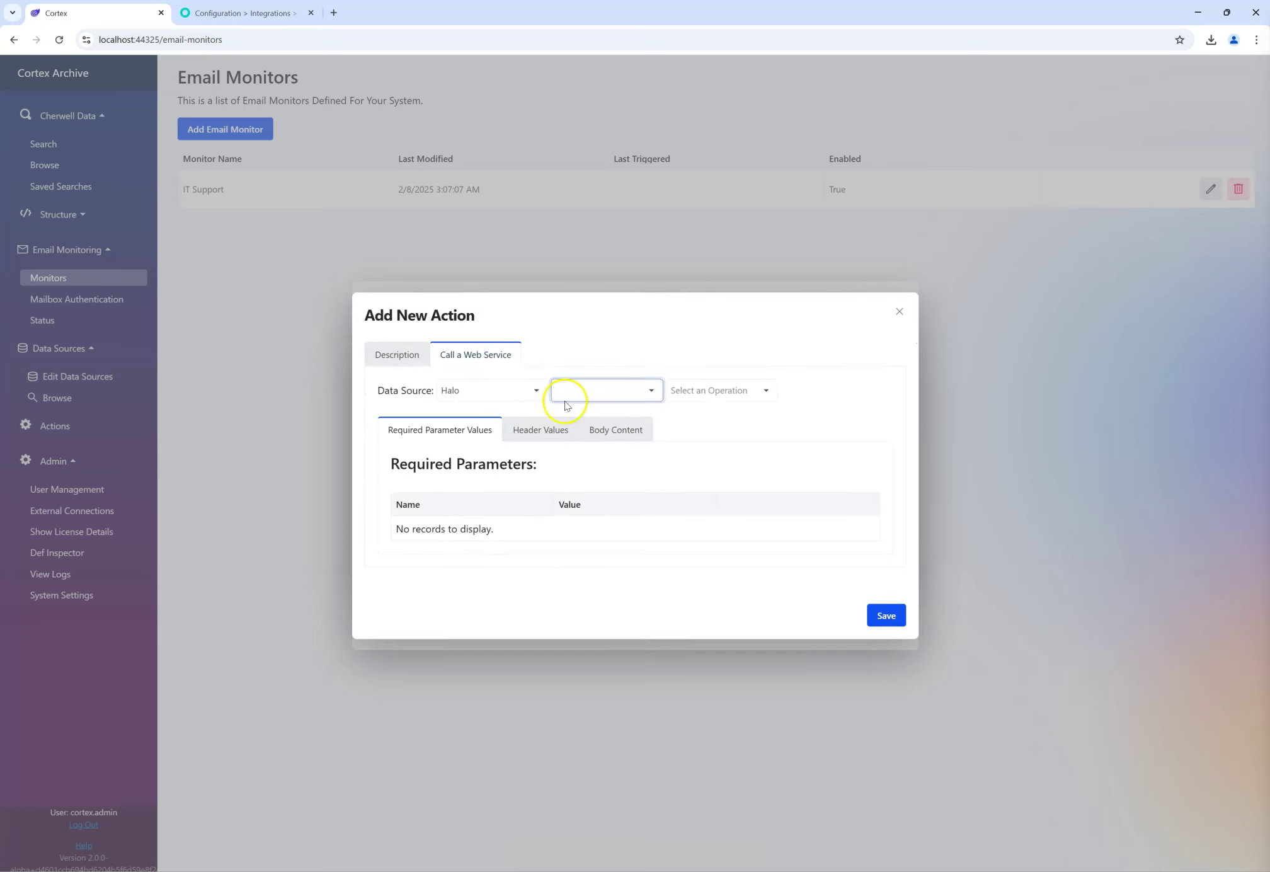
{"action": "left_click", "coordinate": [510, 392]}
{"action": "left_click", "coordinate": [498, 478]}
Step: Choose the /user/login endpoint with the GET operation for the web service call
{"action": "left_click", "coordinate": [575, 383]}
{"action": "scroll", "coordinate": [587, 460], "scroll_direction": "down", "scroll_amount": 2}
{"action": "scroll", "coordinate": [588, 491], "scroll_direction": "down", "scroll_amount": 3}
{"action": "scroll", "coordinate": [586, 488], "scroll_direction": "up", "scroll_amount": 3}
{"action": "scroll", "coordinate": [587, 488], "scroll_direction": "down", "scroll_amount": 3}
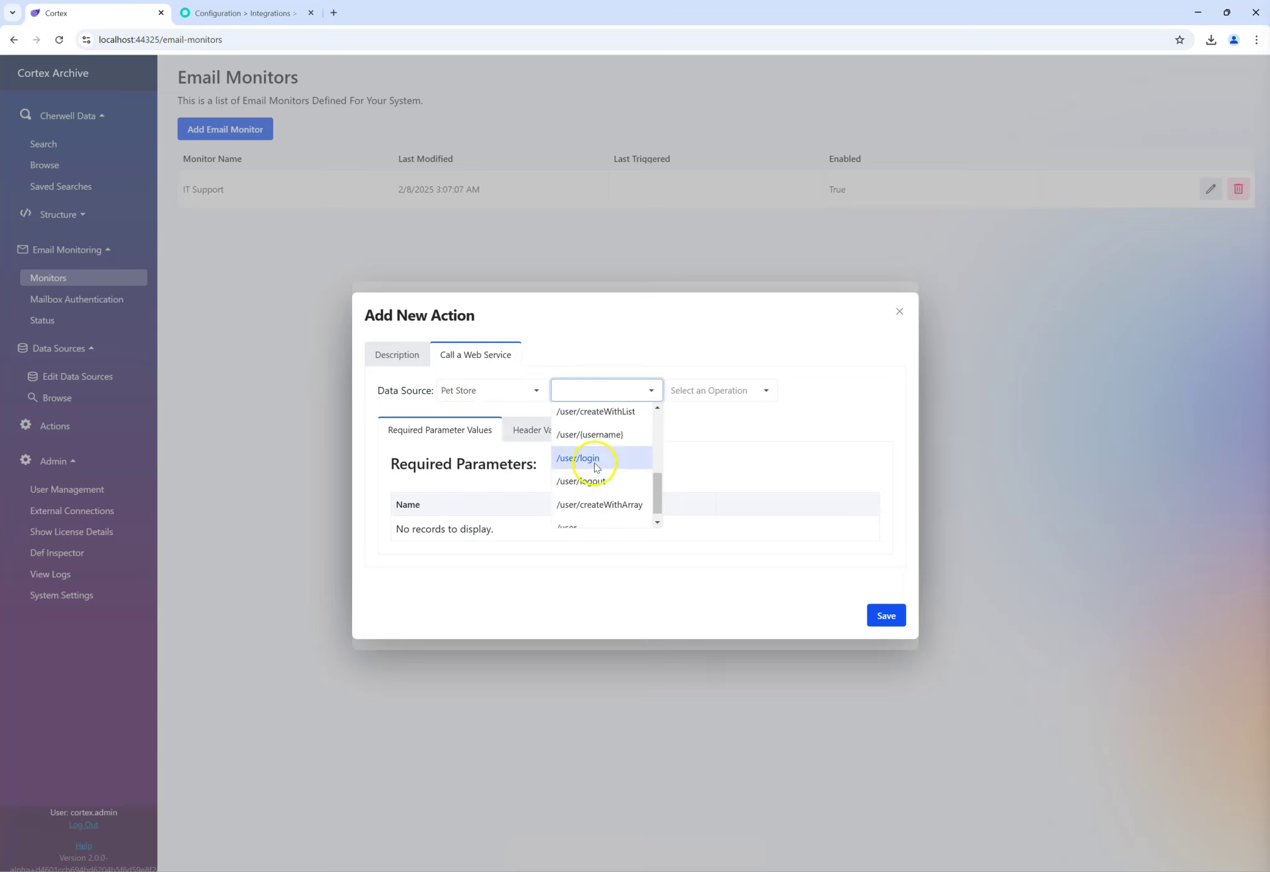
{"action": "left_click", "coordinate": [595, 463]}
{"action": "left_click", "coordinate": [708, 392]}
{"action": "left_click", "coordinate": [709, 414]}
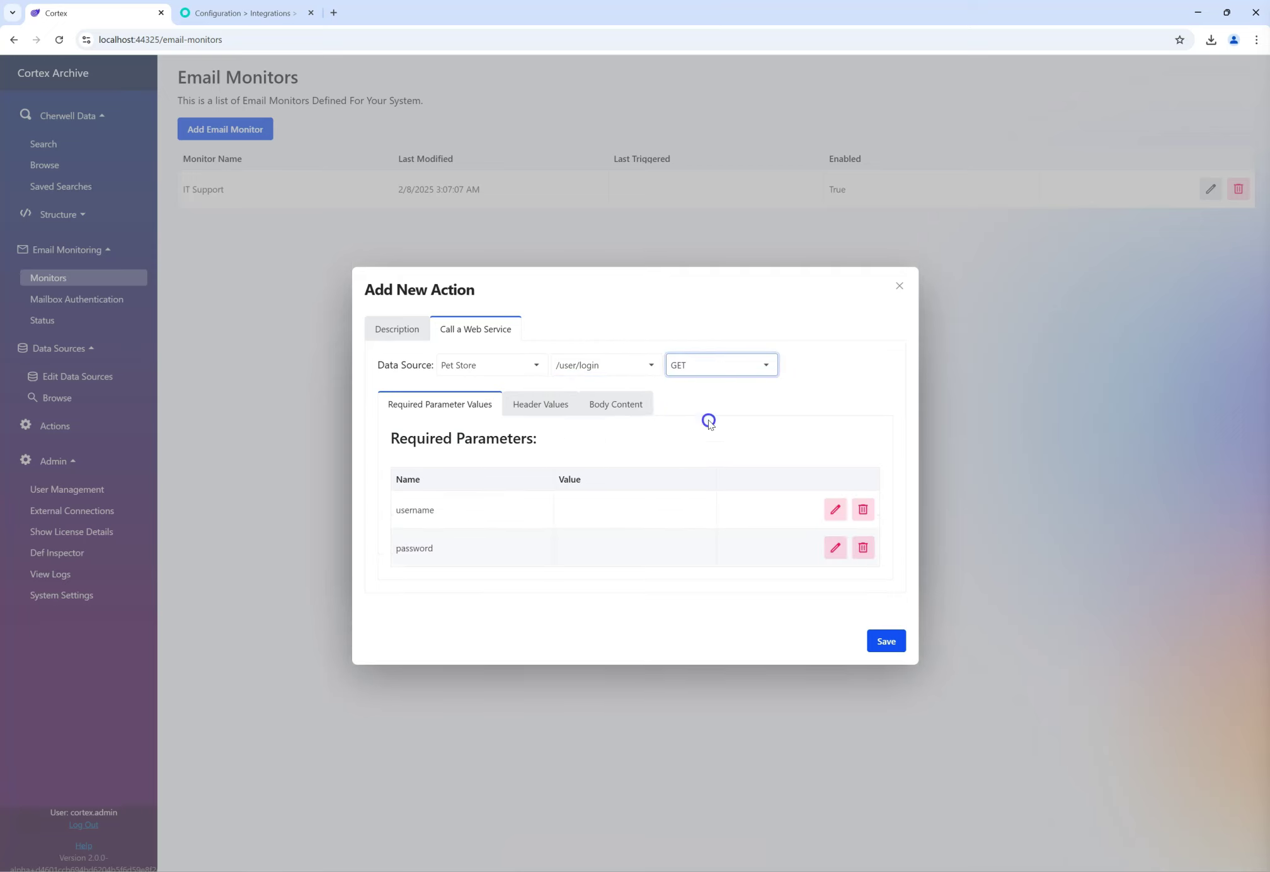
Step: Review the action types, set the action back to Create A Halo Ticket, and show its field mapping settings
{"action": "left_click", "coordinate": [397, 330]}
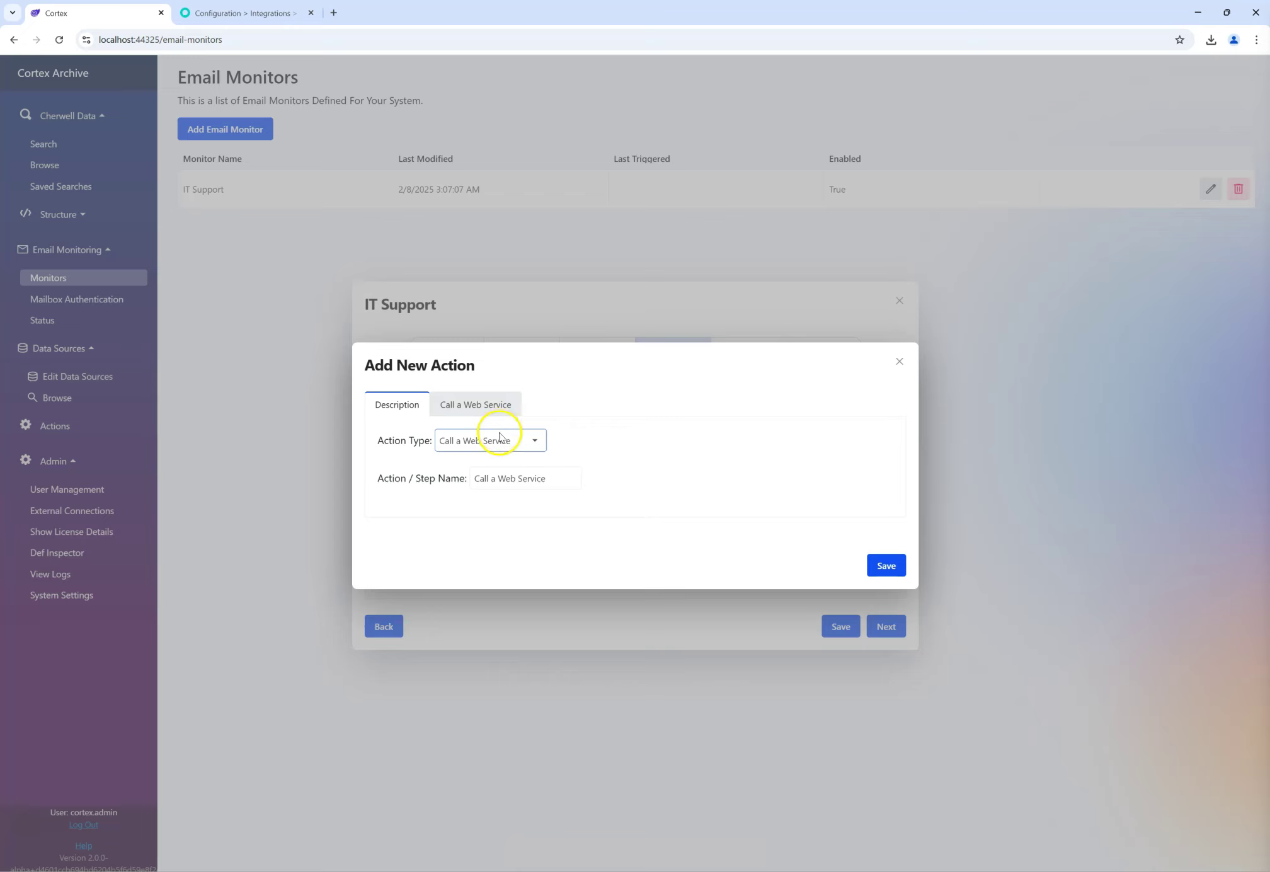
{"action": "left_click", "coordinate": [527, 444]}
{"action": "scroll", "coordinate": [524, 522], "scroll_direction": "down", "scroll_amount": 1}
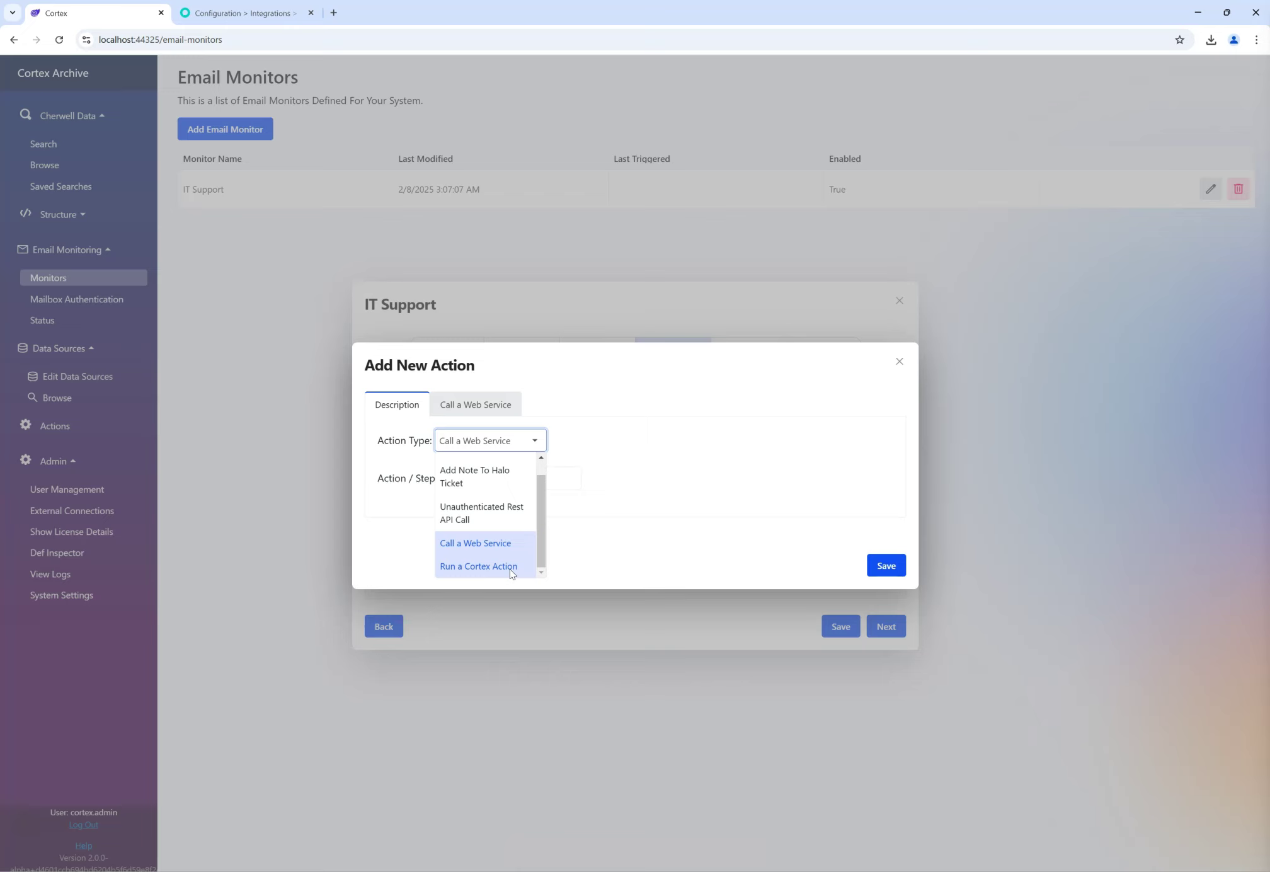
{"action": "mouse_move", "coordinate": [539, 547]}
{"action": "left_mouse_down"}
{"action": "mouse_move", "coordinate": [538, 518]}
{"action": "mouse_move", "coordinate": [537, 538]}
{"action": "left_mouse_up"}
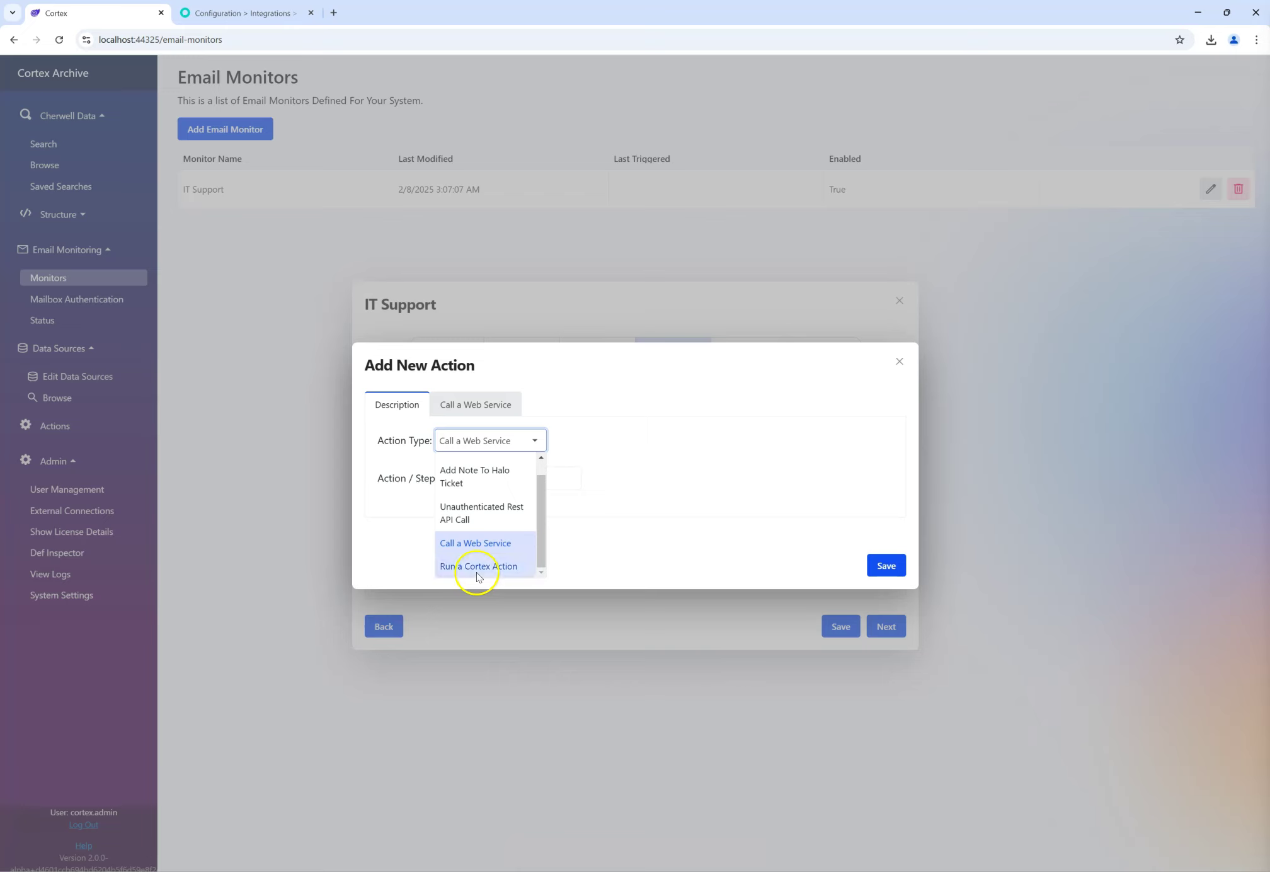
{"action": "scroll", "coordinate": [477, 570], "scroll_direction": "up", "scroll_amount": 1}
{"action": "scroll", "coordinate": [470, 563], "scroll_direction": "down", "scroll_amount": 1}
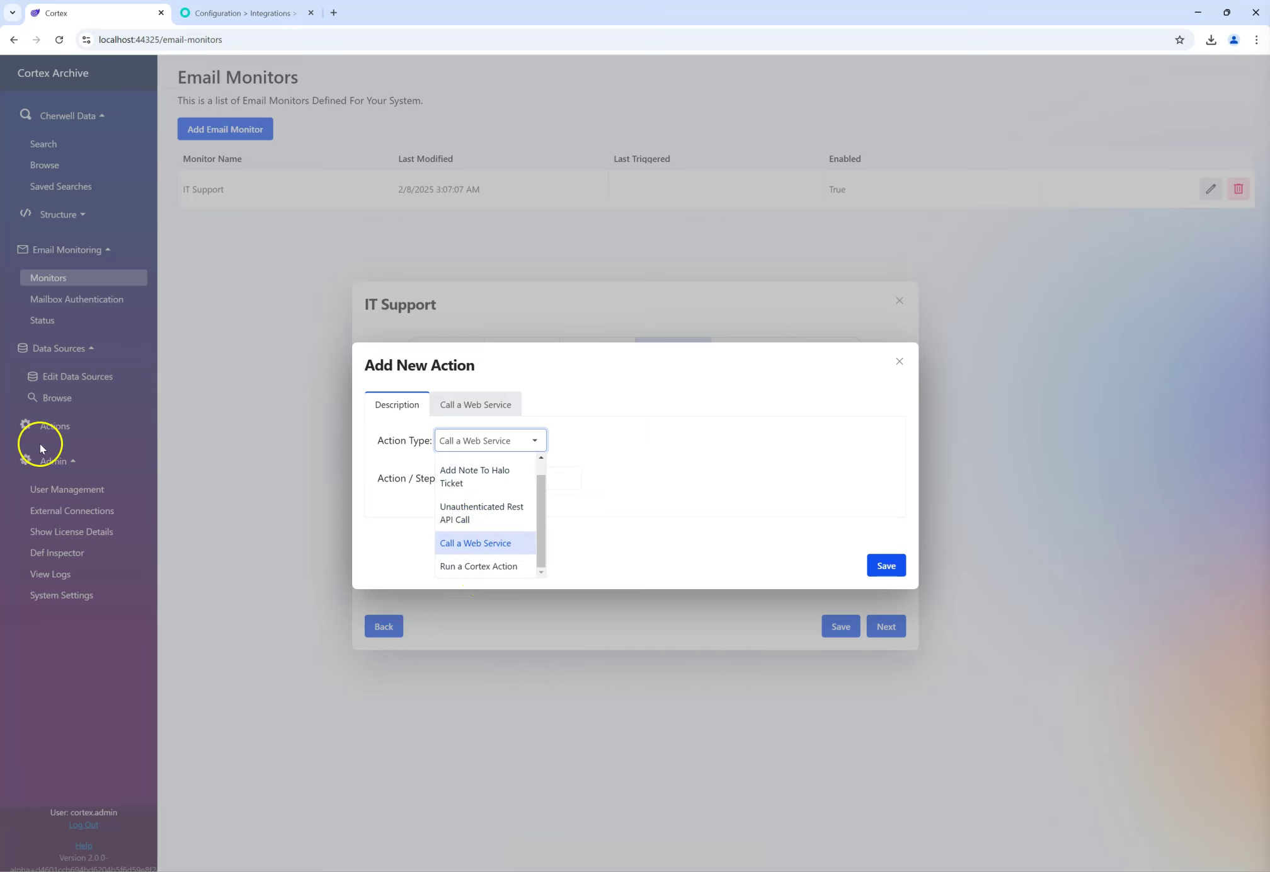
{"action": "scroll", "coordinate": [467, 552], "scroll_direction": "up", "scroll_amount": 1}
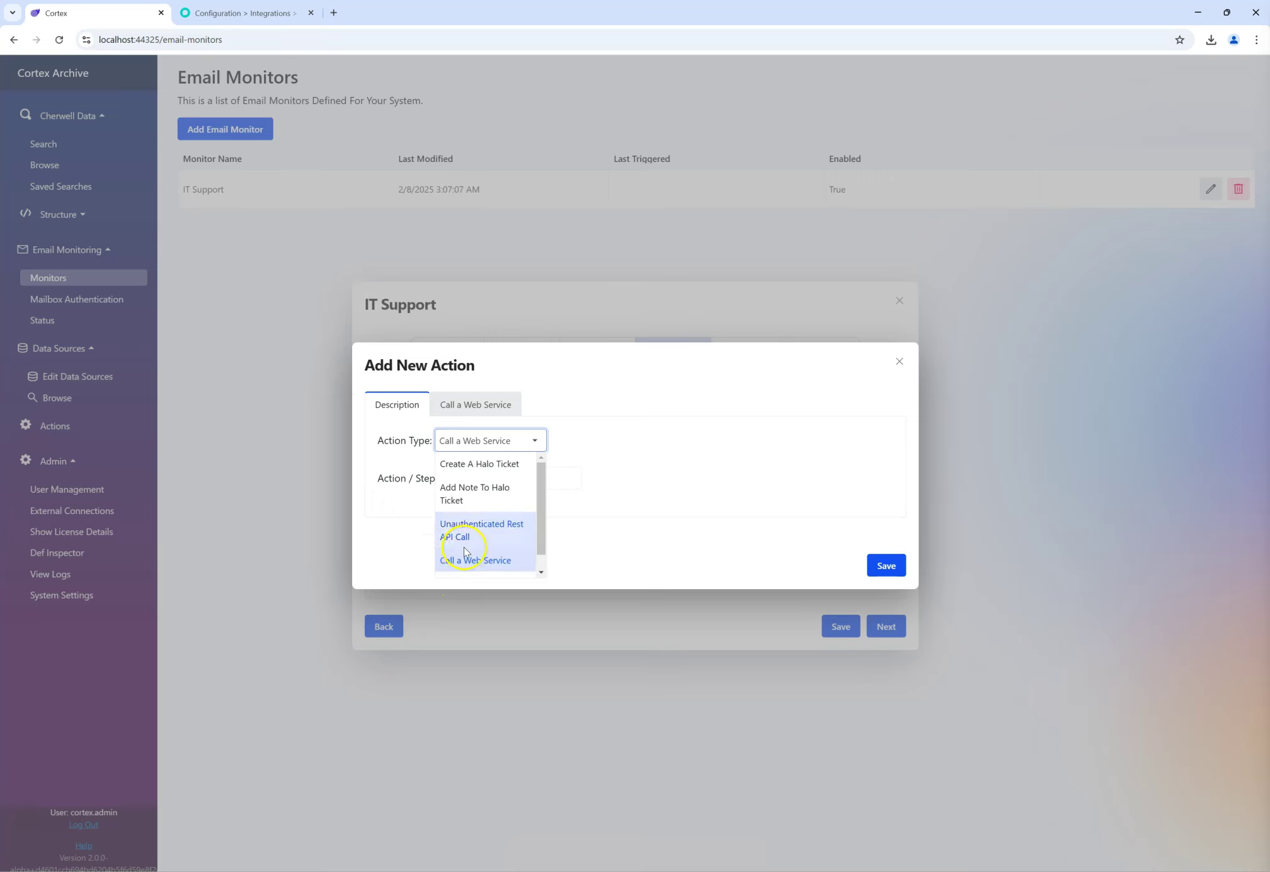
{"action": "left_click", "coordinate": [461, 465]}
{"action": "left_click", "coordinate": [477, 405]}
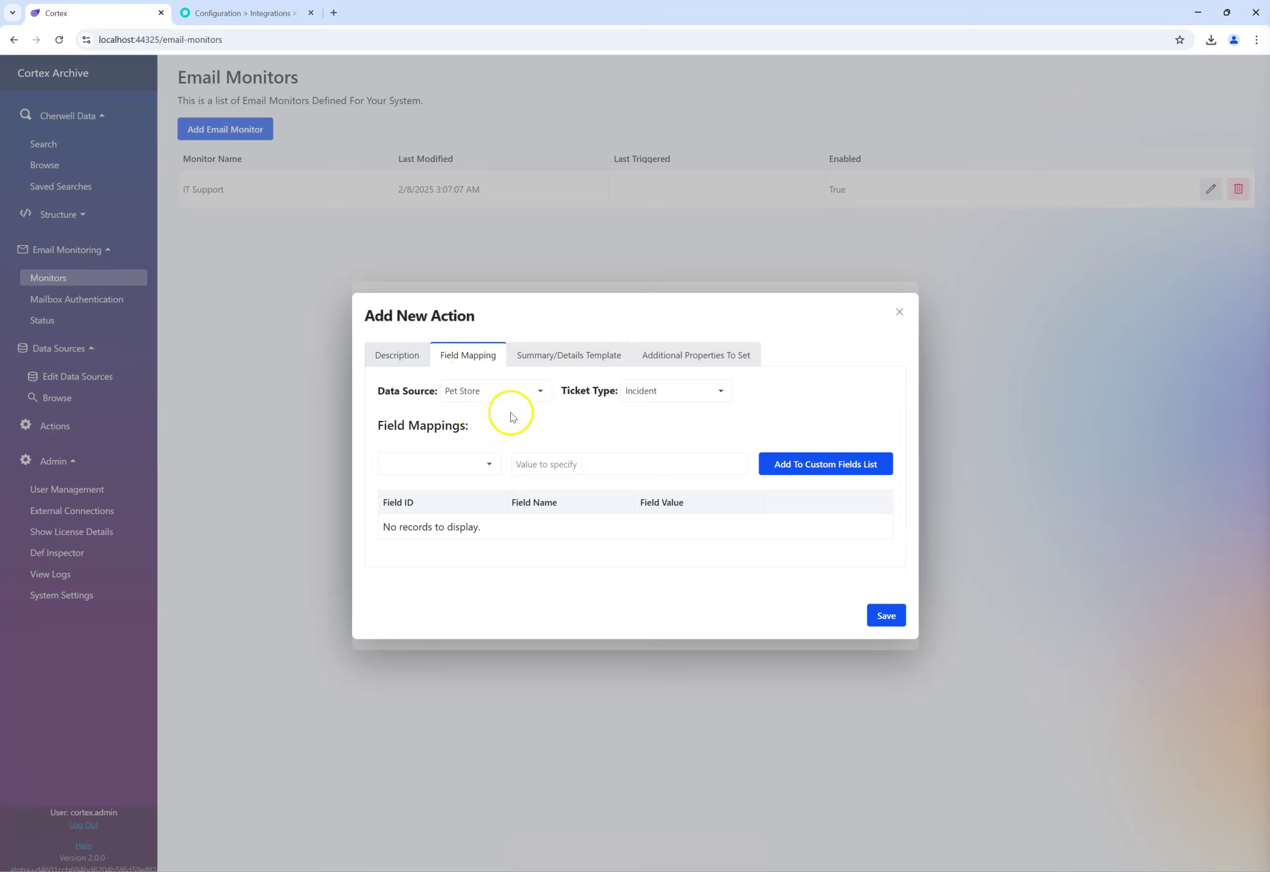
Step: Set the field mapping's data source to Halo
{"action": "left_click", "coordinate": [454, 464]}
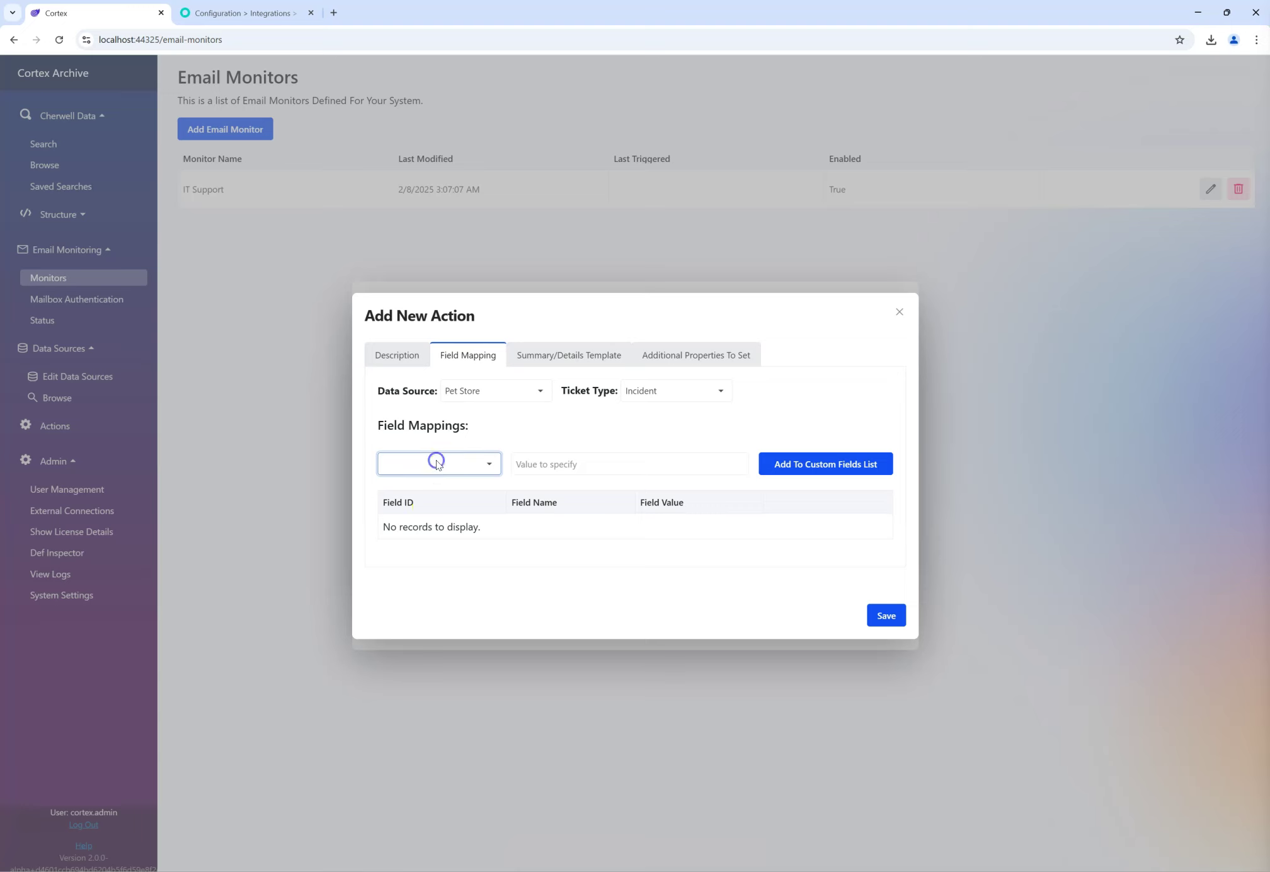
{"action": "left_click", "coordinate": [668, 396]}
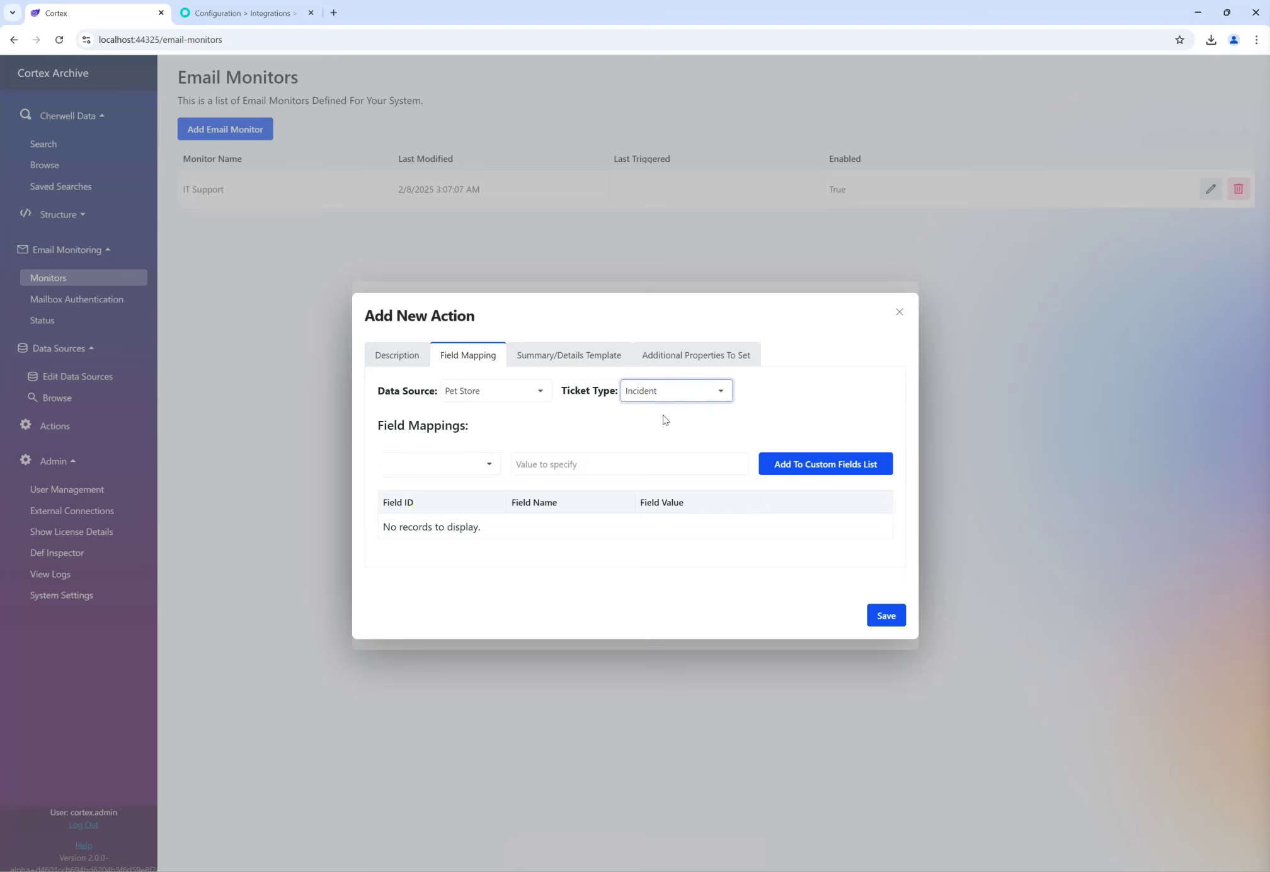
{"action": "left_click", "coordinate": [469, 395]}
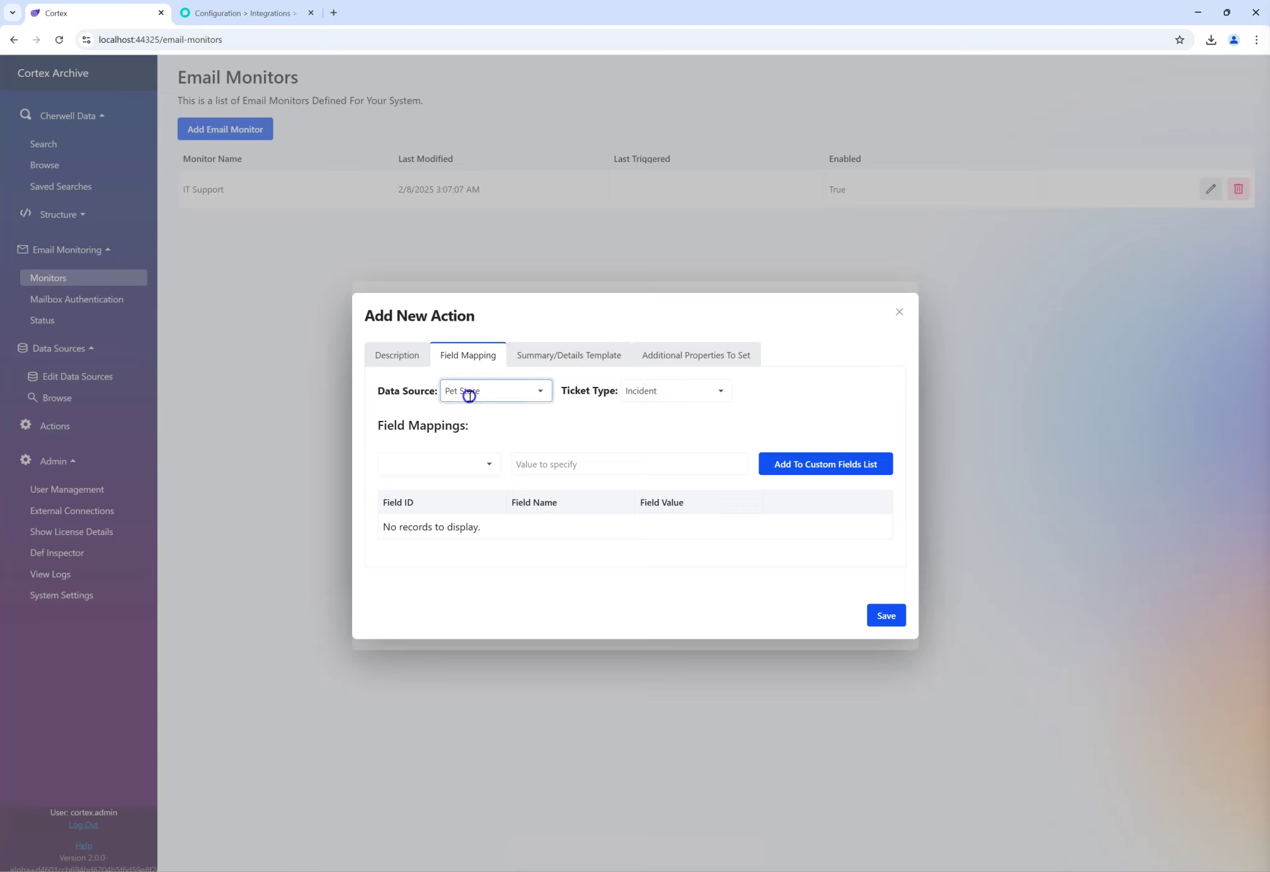
{"action": "left_click", "coordinate": [506, 413]}
{"action": "left_click_drag", "start_coordinate": [384, 392], "coordinate": [424, 391]}
{"action": "left_click", "coordinate": [491, 392]}
Step: Review the action types available for the new action and return to its field mapping settings
{"action": "left_click", "coordinate": [402, 355]}
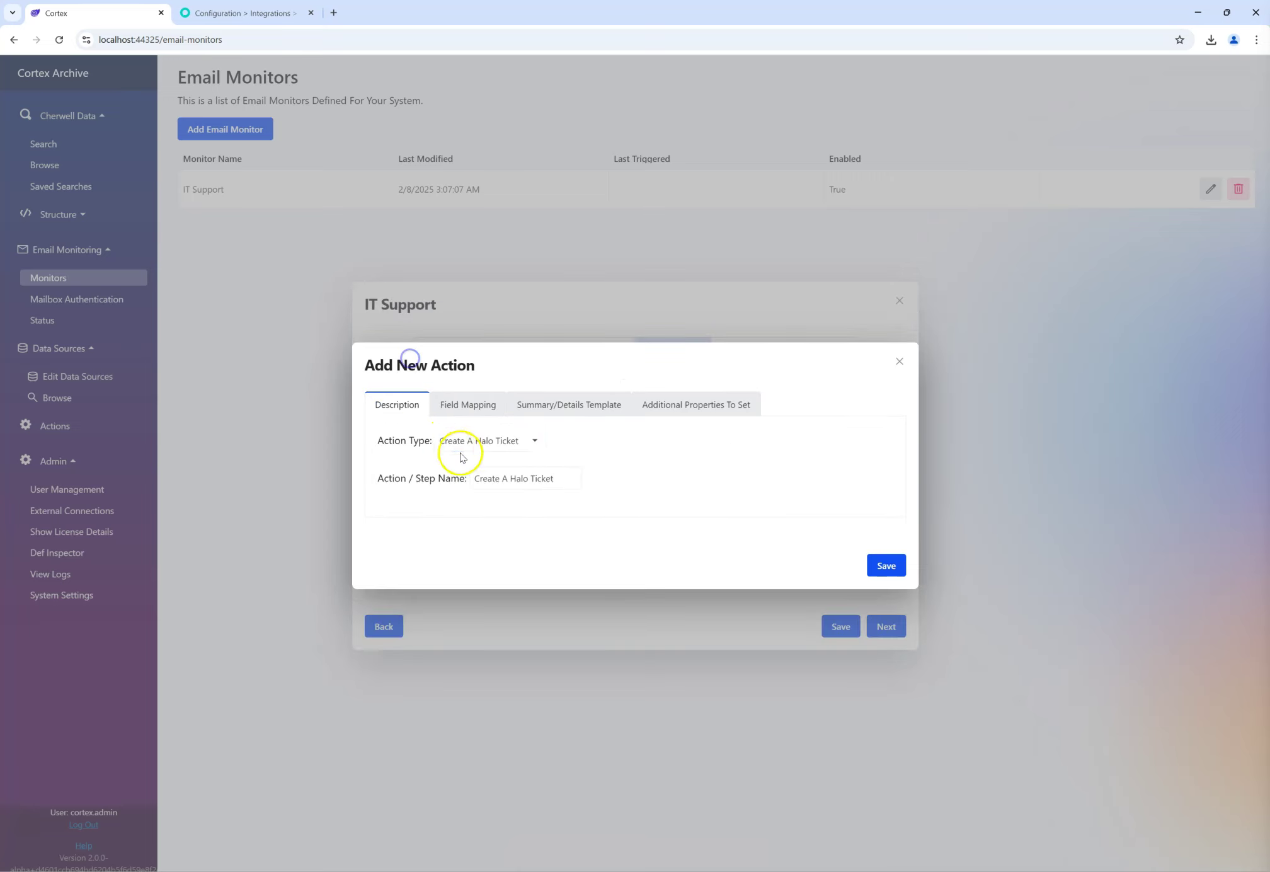
{"action": "left_click", "coordinate": [469, 441]}
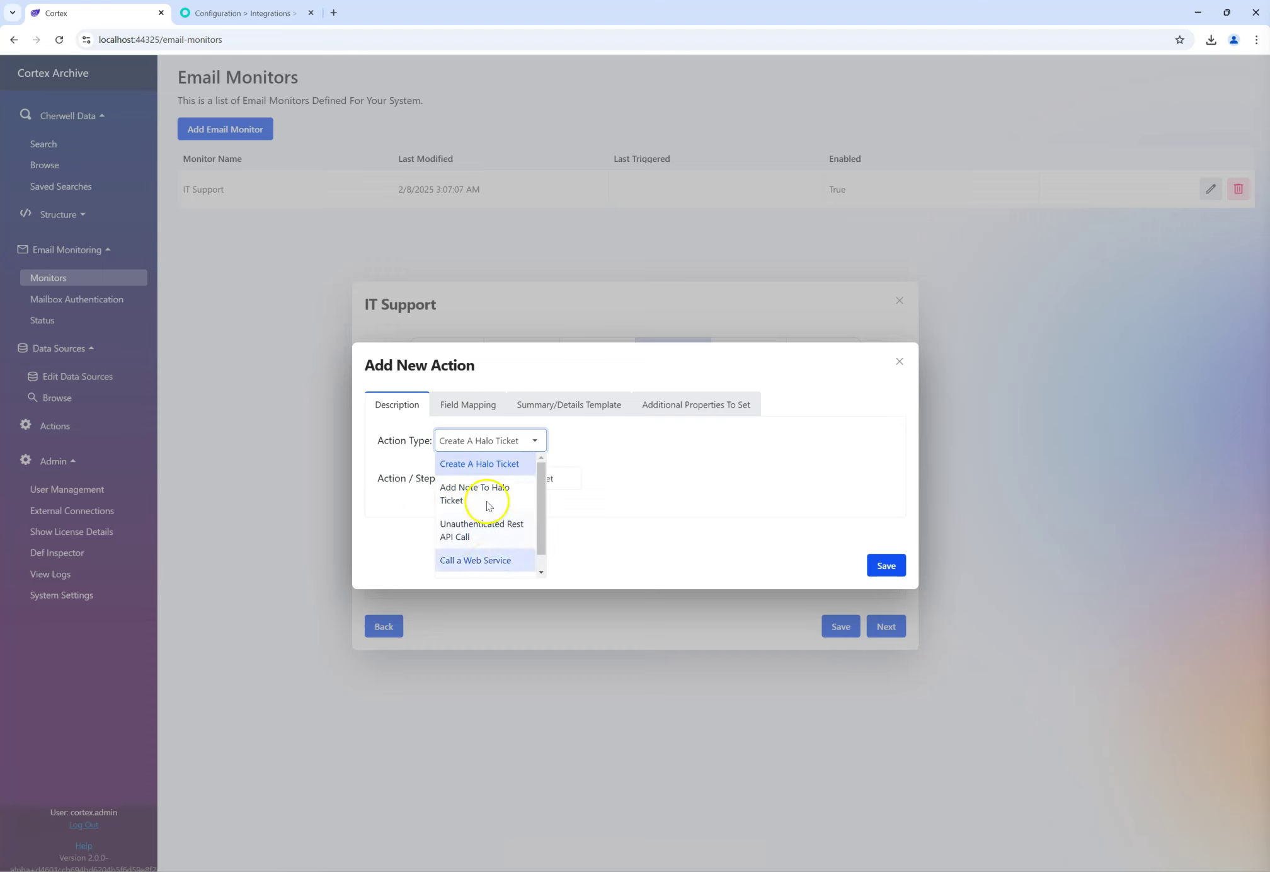
{"action": "left_click", "coordinate": [464, 405]}
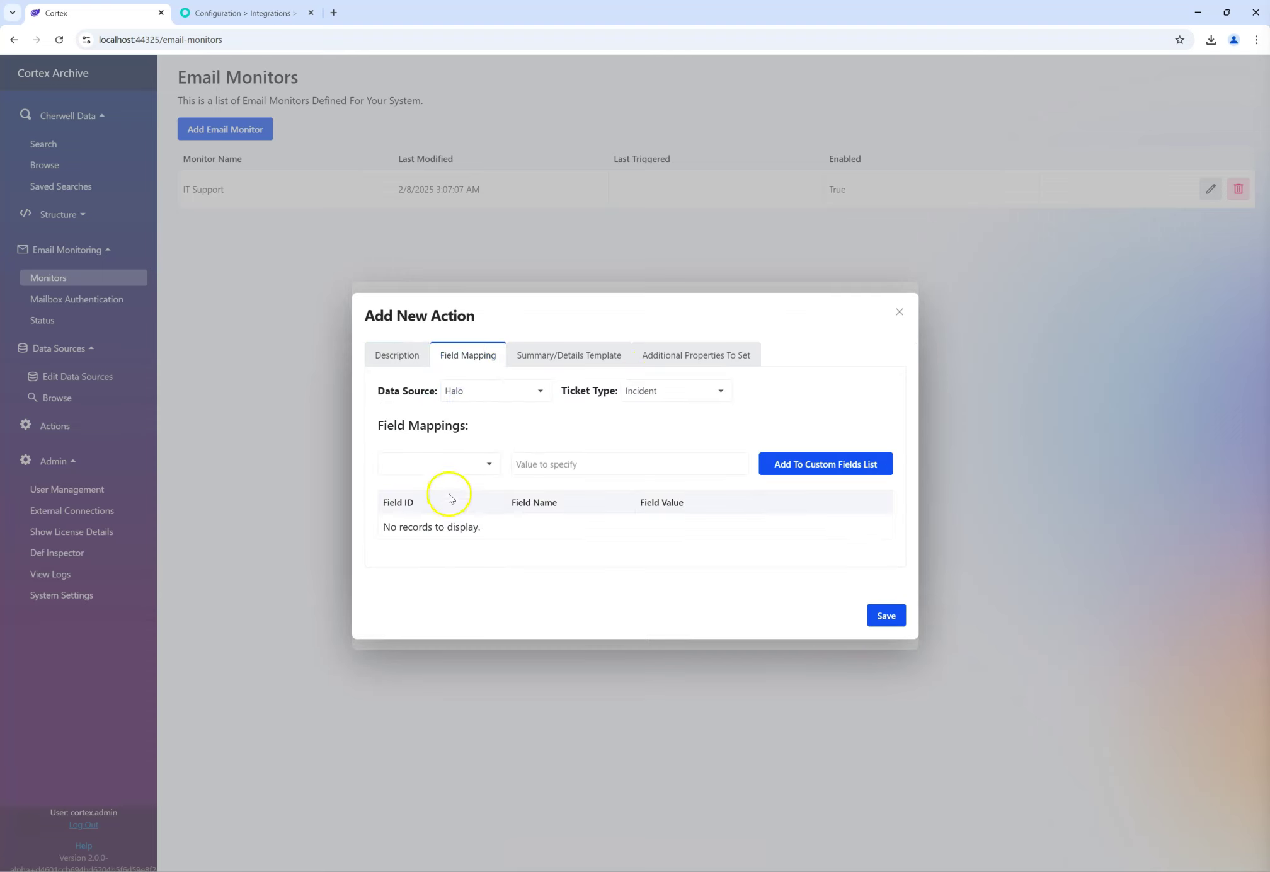
Step: Switch the ticket type to Major Incident, return it to Incident, and view the mappable Incident fields
{"action": "left_click", "coordinate": [645, 388]}
{"action": "left_click", "coordinate": [652, 435]}
{"action": "left_click", "coordinate": [648, 392]}
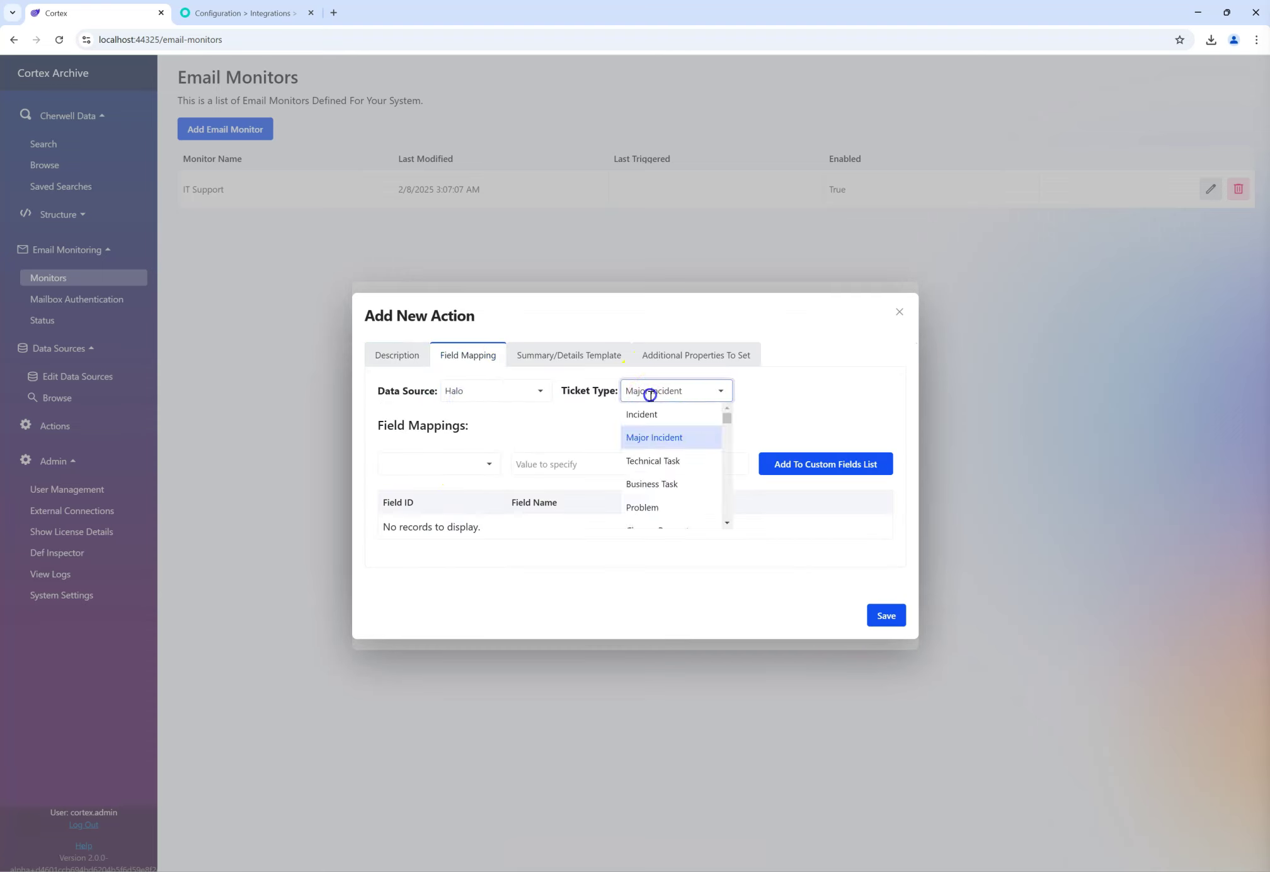
{"action": "left_click", "coordinate": [652, 414]}
{"action": "left_click", "coordinate": [421, 458]}
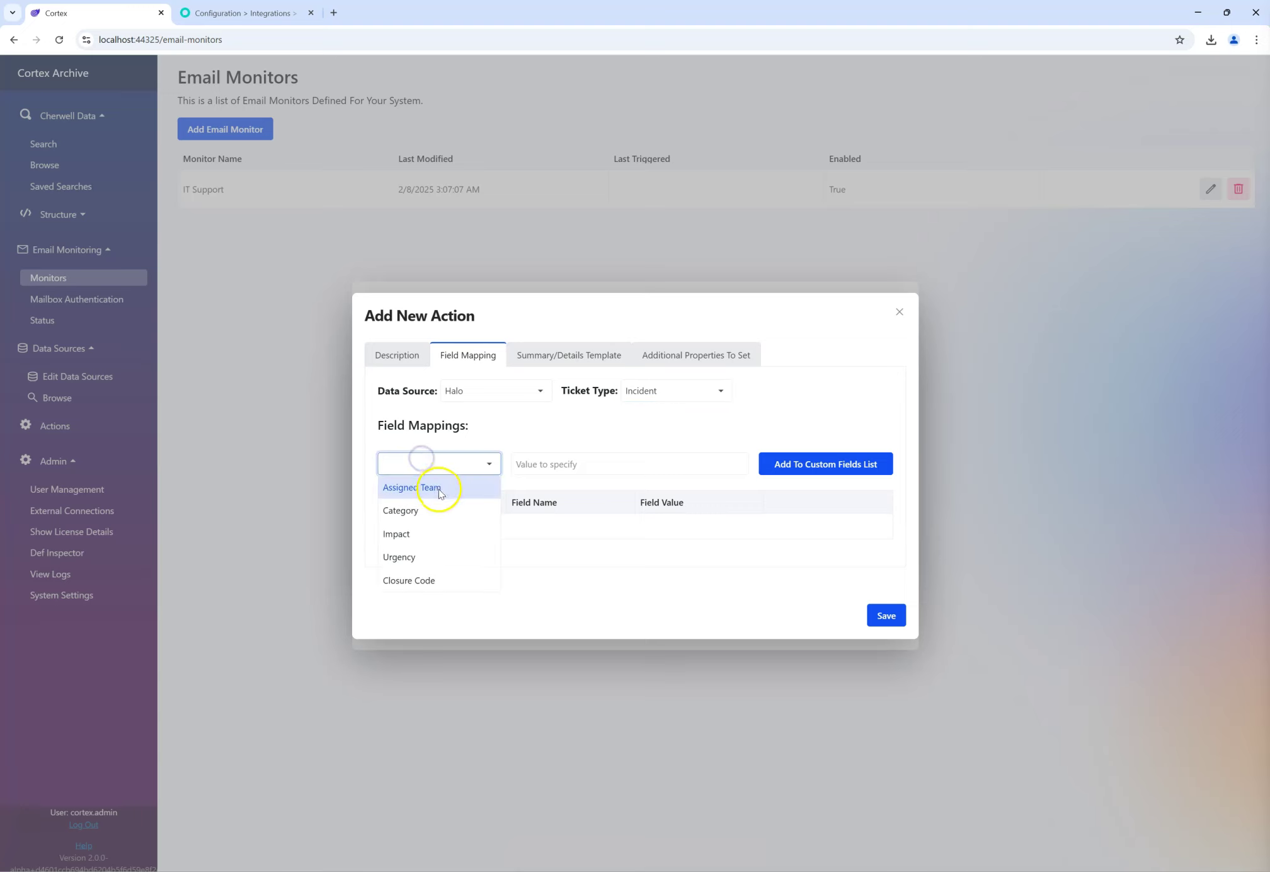
{"action": "left_click", "coordinate": [510, 434]}
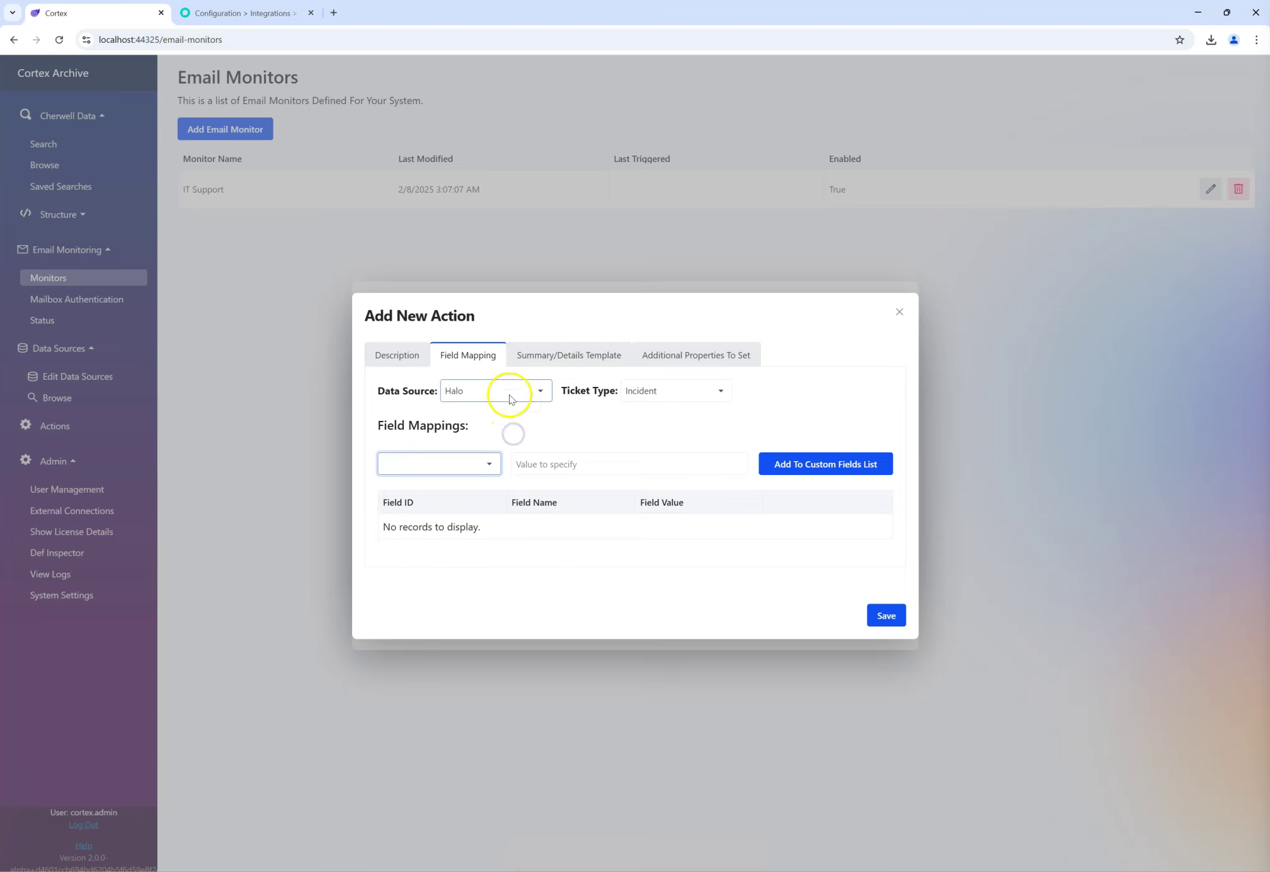
Step: Add a field mapping that sets Assigned Team to 1st Line Support for the Incident ticket
{"action": "left_click", "coordinate": [378, 426]}
{"action": "left_click_drag", "start_coordinate": [378, 425], "coordinate": [477, 423]}
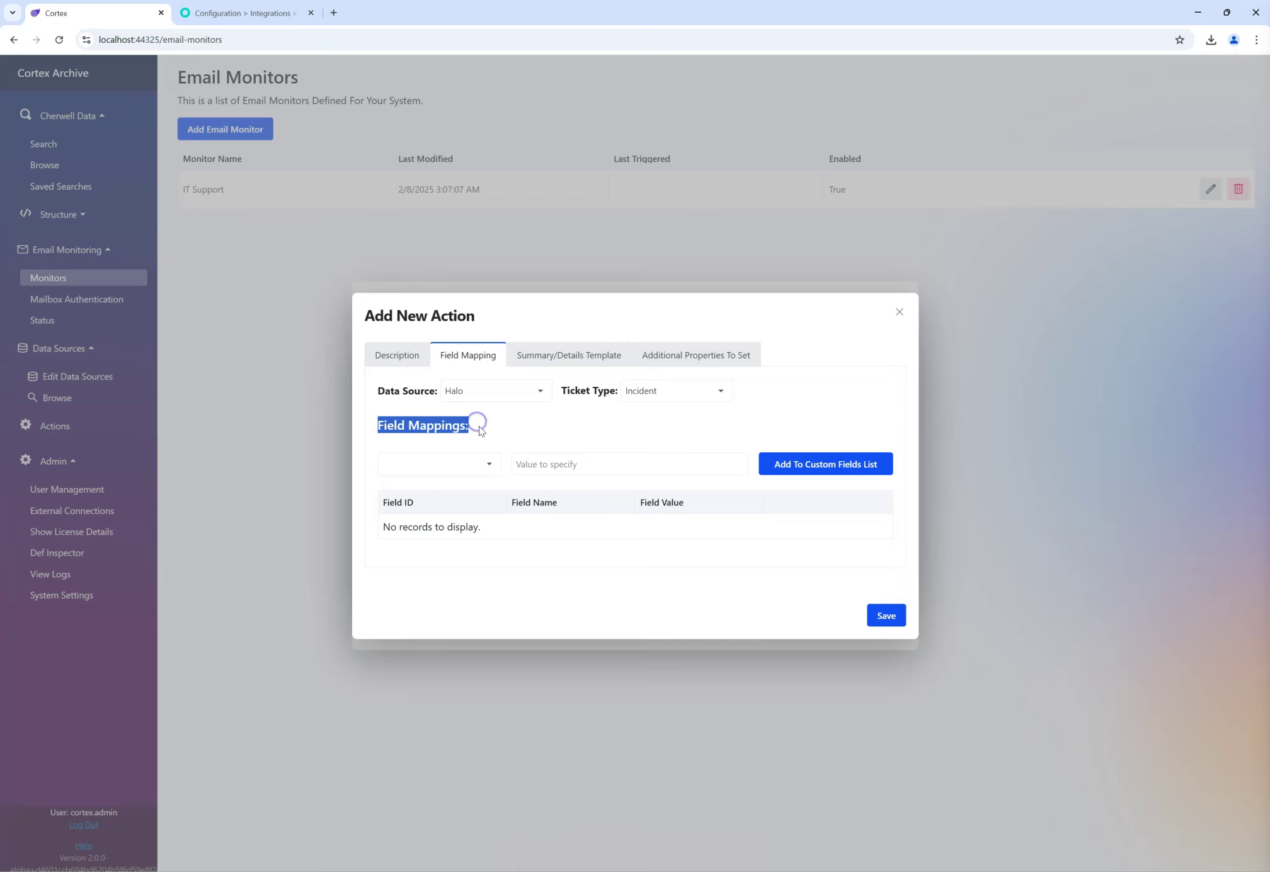
{"action": "left_click", "coordinate": [504, 425]}
{"action": "left_click", "coordinate": [477, 468]}
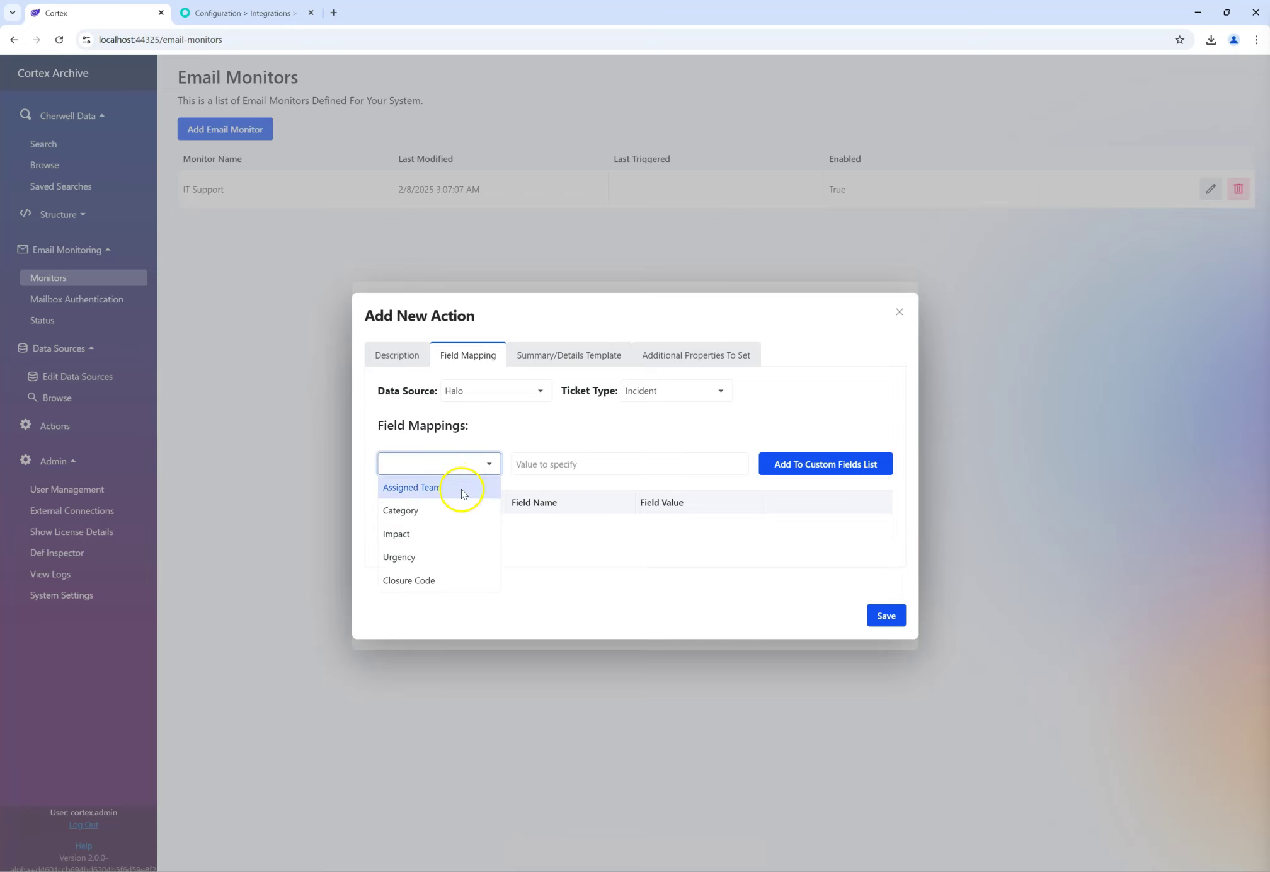
{"action": "left_click", "coordinate": [462, 488]}
{"action": "left_click", "coordinate": [553, 464]}
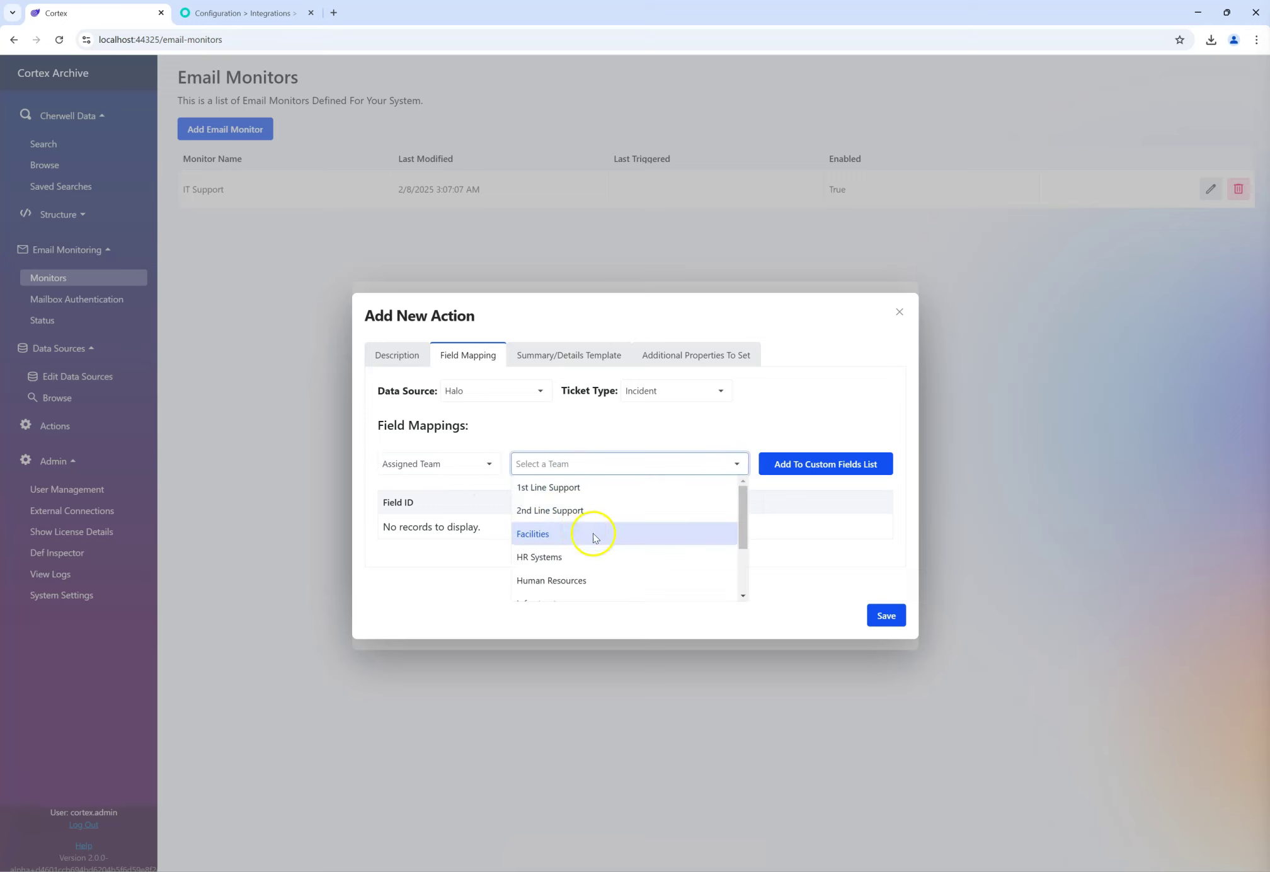
{"action": "scroll", "coordinate": [624, 535], "scroll_direction": "down", "scroll_amount": 2}
{"action": "scroll", "coordinate": [637, 523], "scroll_direction": "up", "scroll_amount": 2}
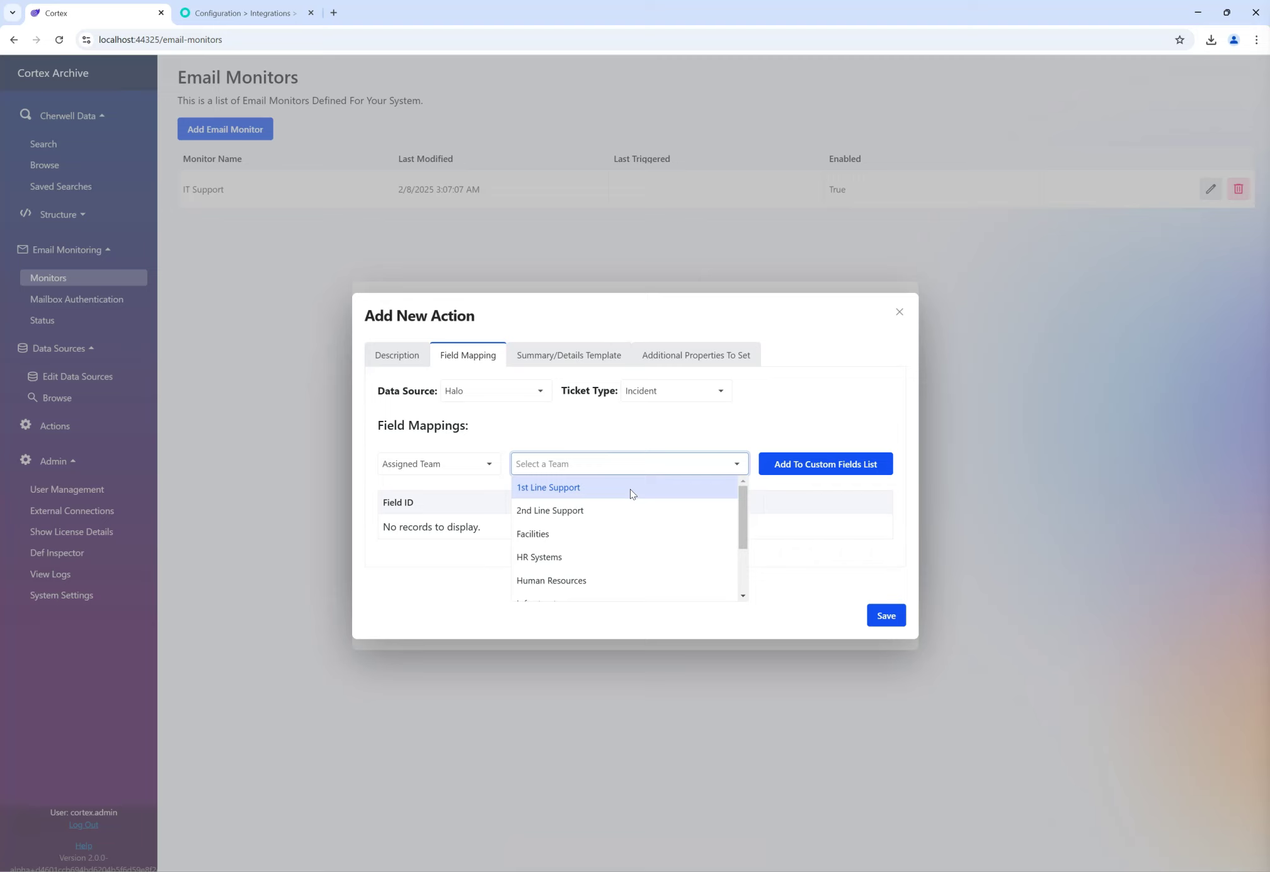
{"action": "left_click", "coordinate": [631, 493]}
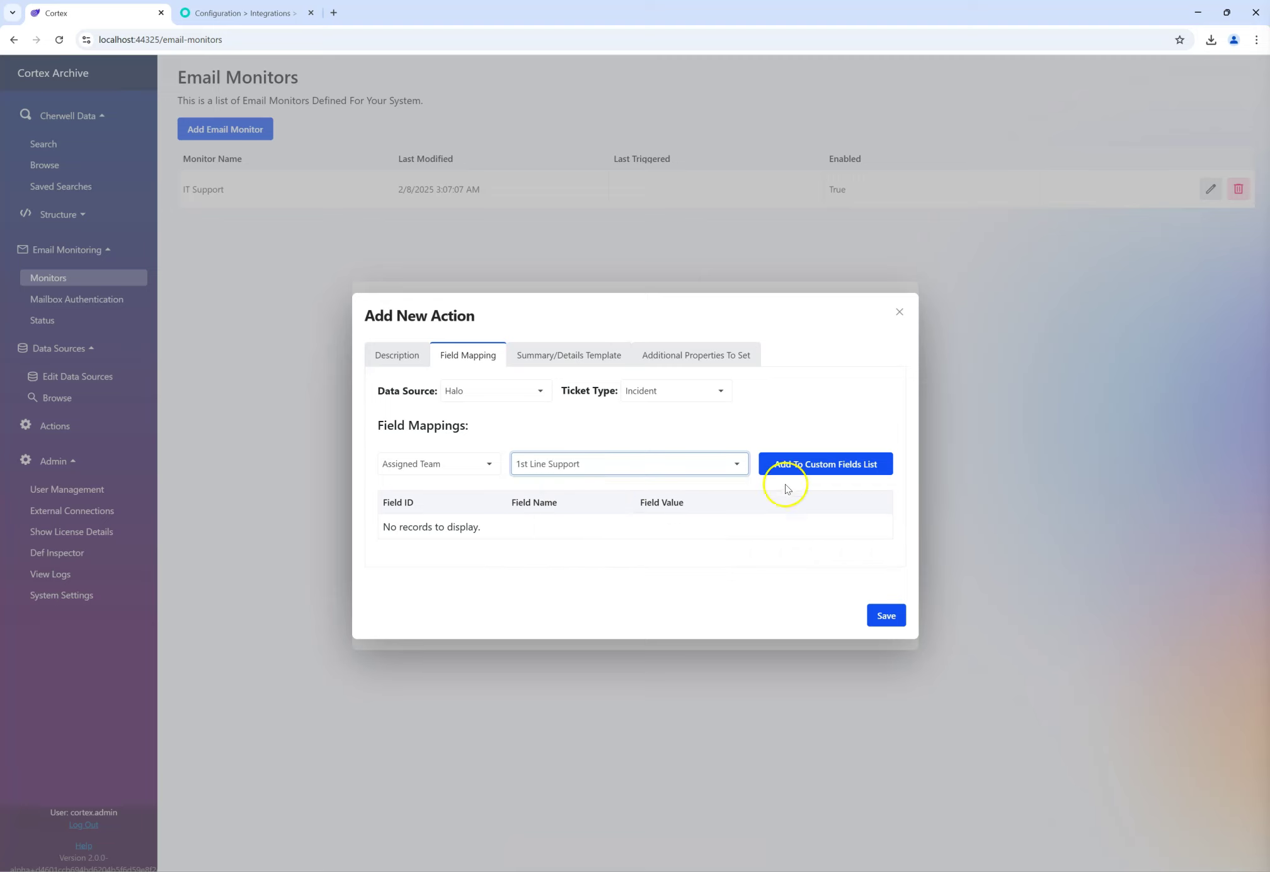
{"action": "left_click", "coordinate": [811, 474]}
{"action": "left_click", "coordinate": [418, 528]}
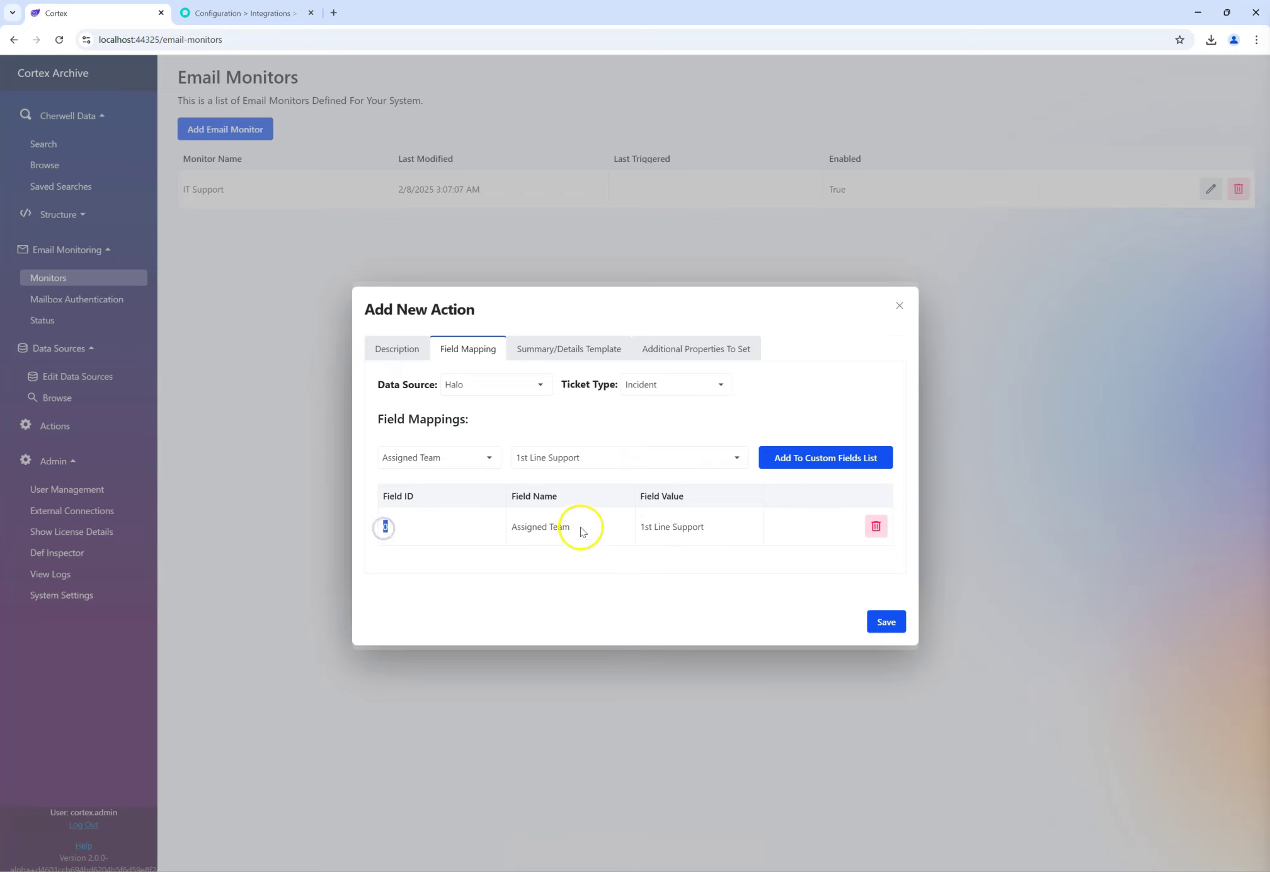
{"action": "left_click_drag", "start_coordinate": [574, 526], "coordinate": [515, 527]}
{"action": "left_click", "coordinate": [410, 524]}
{"action": "left_click_drag", "start_coordinate": [575, 527], "coordinate": [512, 527]}
{"action": "left_click_drag", "start_coordinate": [730, 524], "coordinate": [520, 522]}
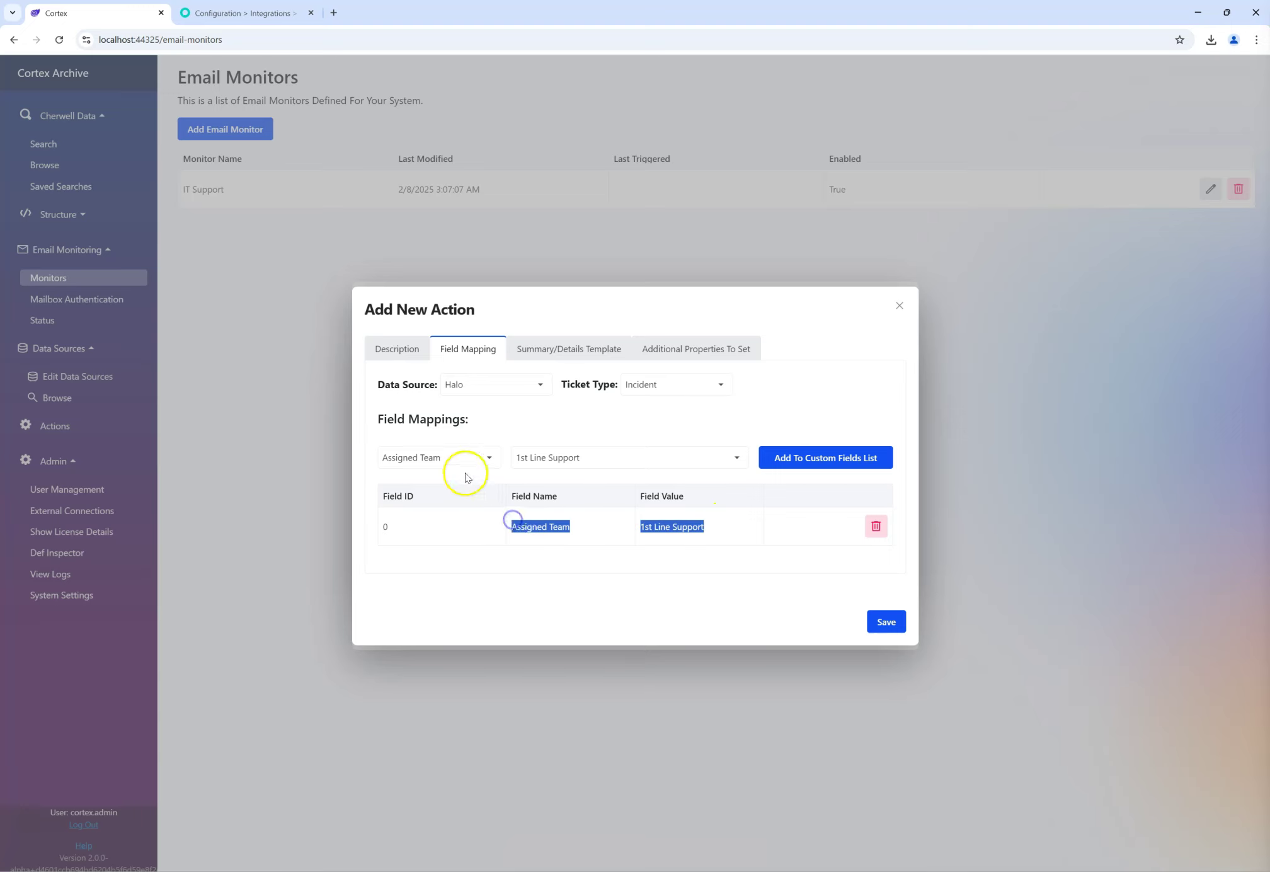
Step: Add a field mapping that sets Category to Account Administration>Application Access
{"action": "left_click", "coordinate": [445, 457]}
{"action": "left_click", "coordinate": [443, 505]}
{"action": "left_click", "coordinate": [620, 457]}
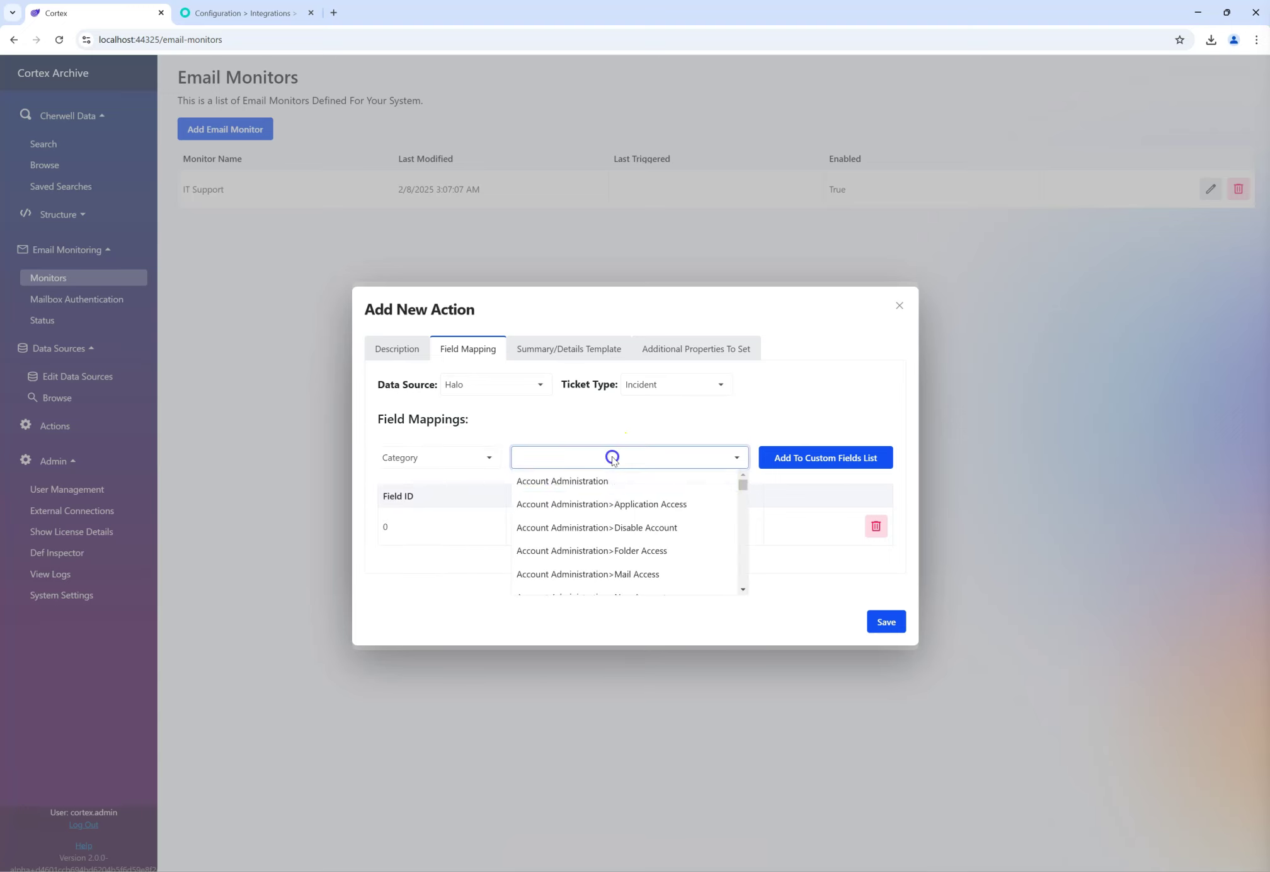
{"action": "scroll", "coordinate": [626, 498], "scroll_direction": "down", "scroll_amount": 15}
{"action": "scroll", "coordinate": [628, 513], "scroll_direction": "up", "scroll_amount": 5}
{"action": "scroll", "coordinate": [642, 541], "scroll_direction": "down", "scroll_amount": 1}
{"action": "scroll", "coordinate": [642, 540], "scroll_direction": "down", "scroll_amount": 4}
{"action": "scroll", "coordinate": [650, 545], "scroll_direction": "up", "scroll_amount": 15}
{"action": "scroll", "coordinate": [650, 545], "scroll_direction": "up", "scroll_amount": 2}
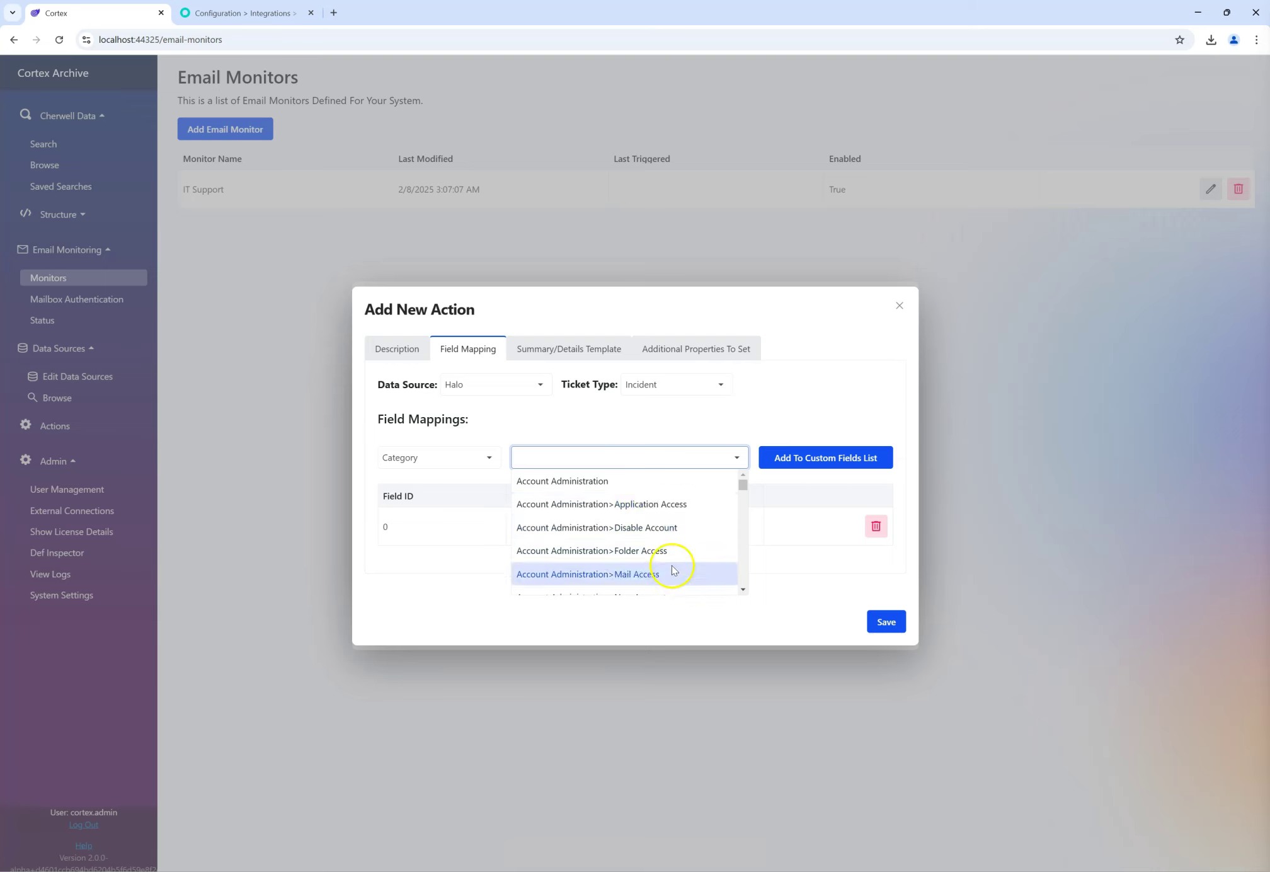
{"action": "left_click", "coordinate": [672, 505]}
{"action": "left_click", "coordinate": [811, 458]}
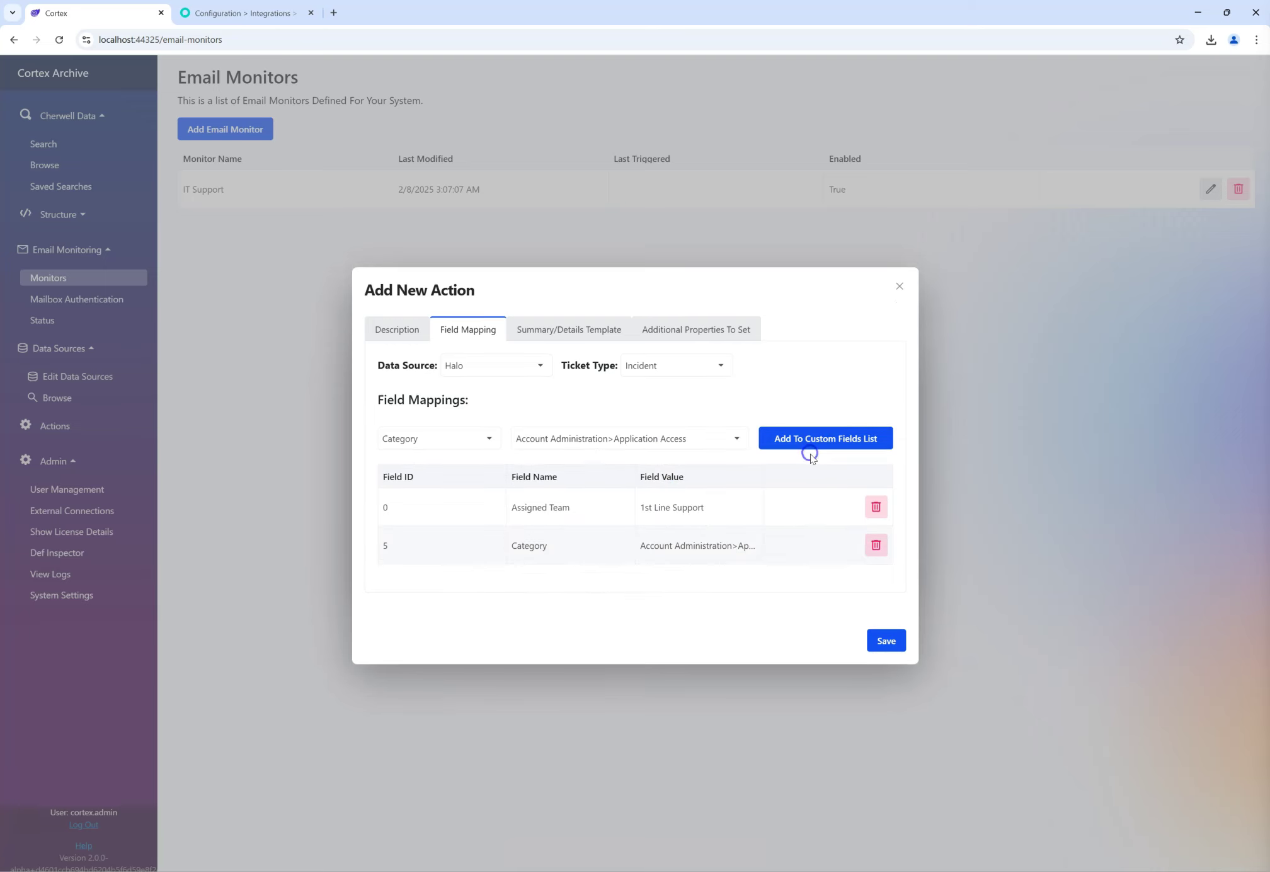
Step: Add a field mapping that sets Impact to Multiple Users Affected
{"action": "left_click", "coordinate": [434, 439]}
{"action": "left_click", "coordinate": [434, 506]}
{"action": "left_click", "coordinate": [625, 439]}
{"action": "left_click", "coordinate": [623, 486]}
{"action": "left_click", "coordinate": [770, 437]}
Step: Add a field mapping that sets Urgency to Medium
{"action": "left_click", "coordinate": [439, 418]}
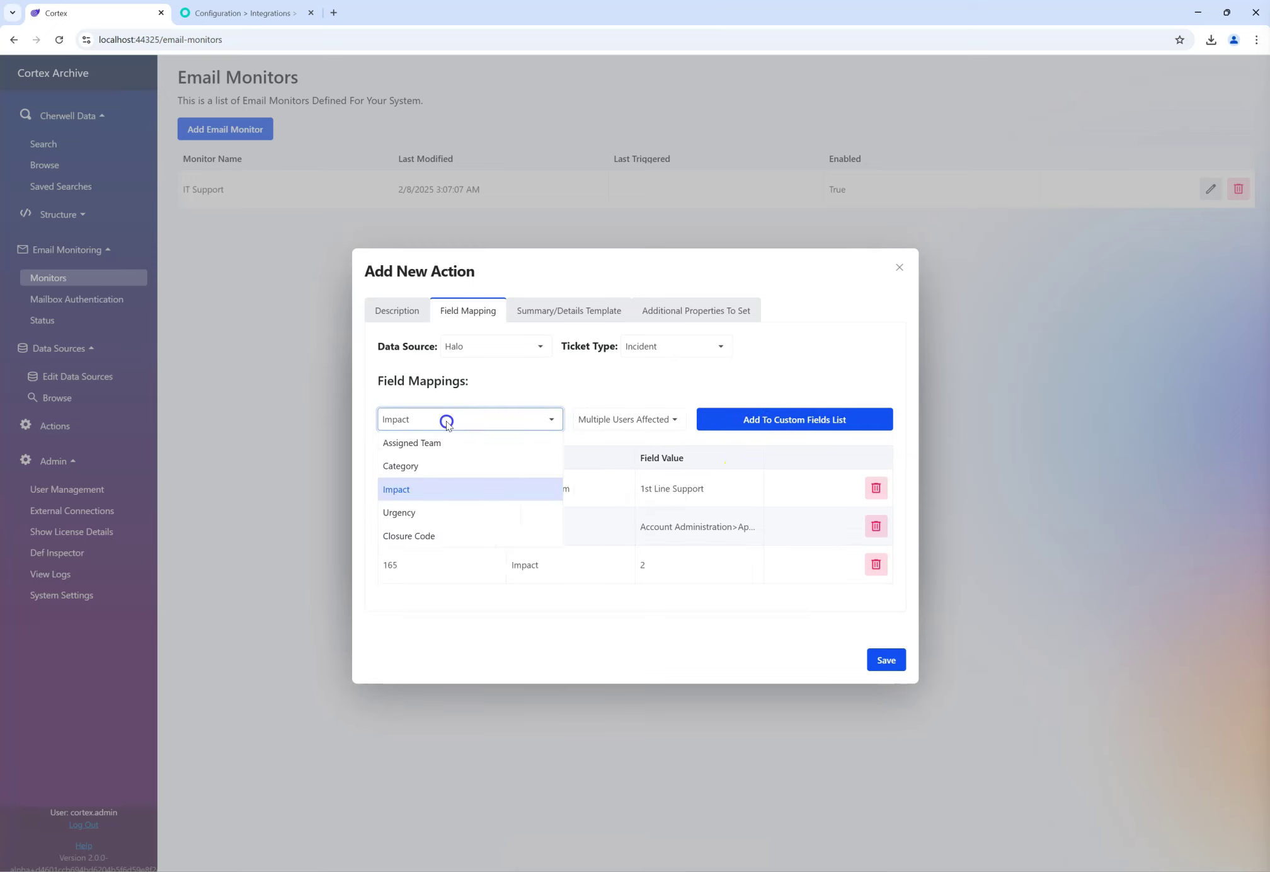
{"action": "left_click", "coordinate": [442, 510]}
{"action": "left_click", "coordinate": [608, 420]}
{"action": "left_click", "coordinate": [599, 466]}
{"action": "left_click", "coordinate": [734, 421]}
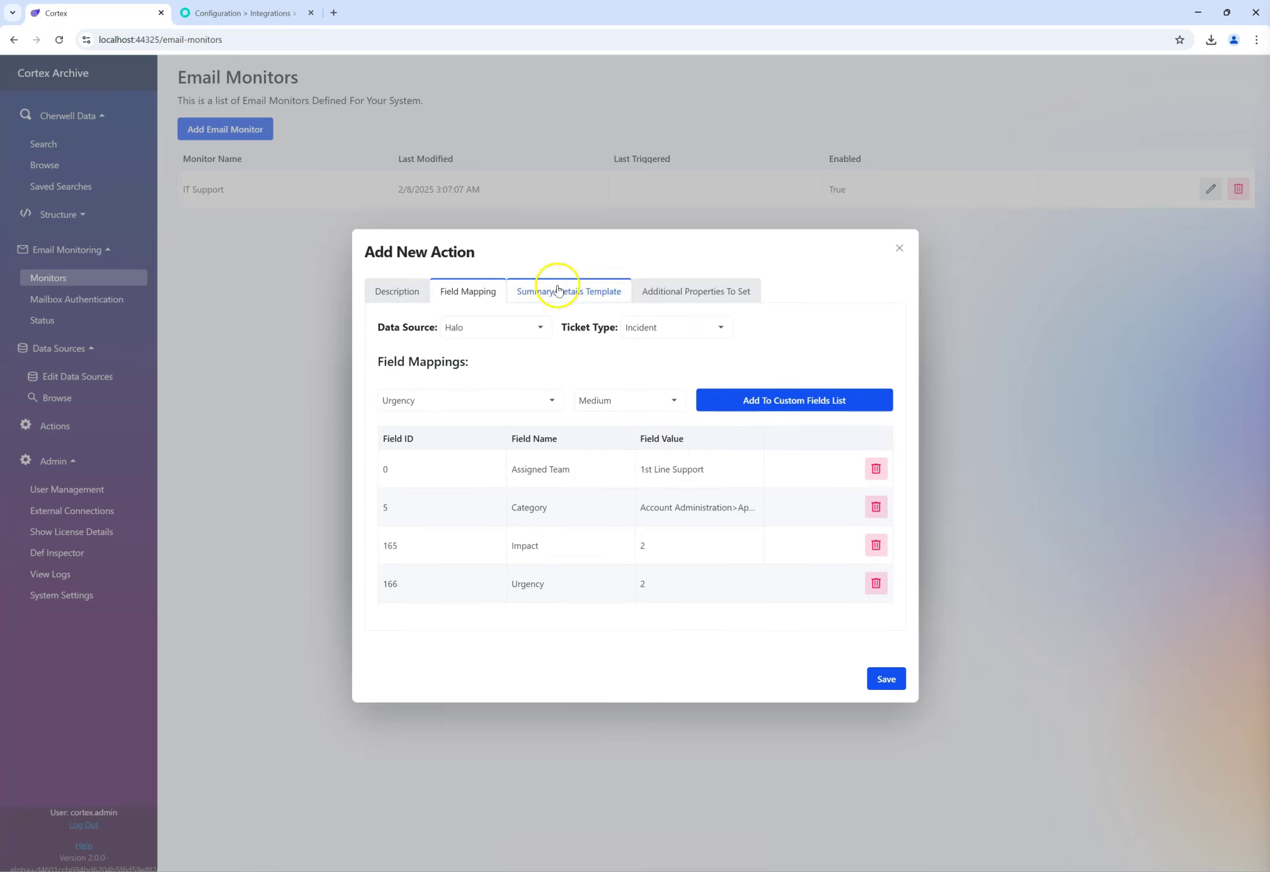
{"action": "left_click", "coordinate": [441, 394]}
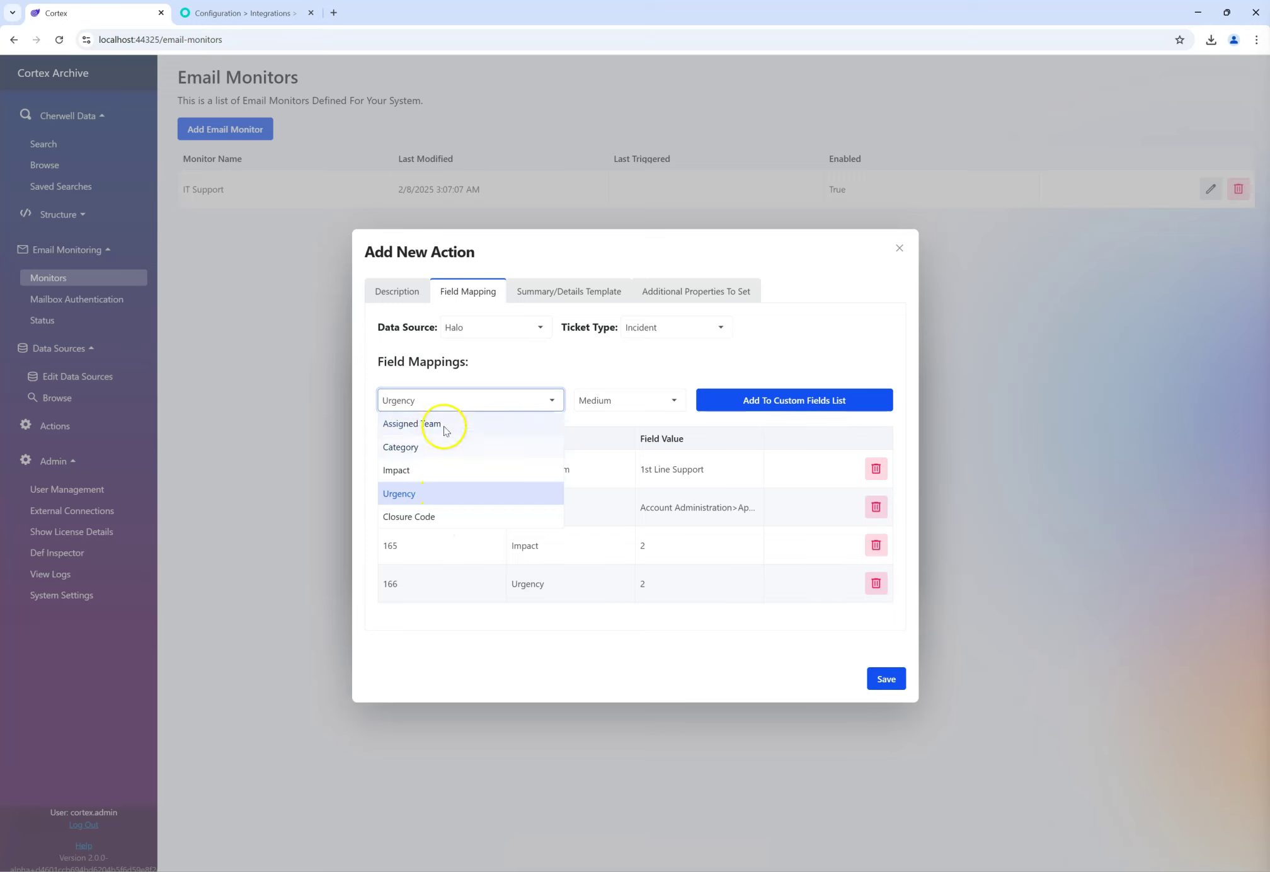
Step: Review the new action's summary and details templates and the email tokens available for insertion in the details
{"action": "left_click", "coordinate": [548, 293]}
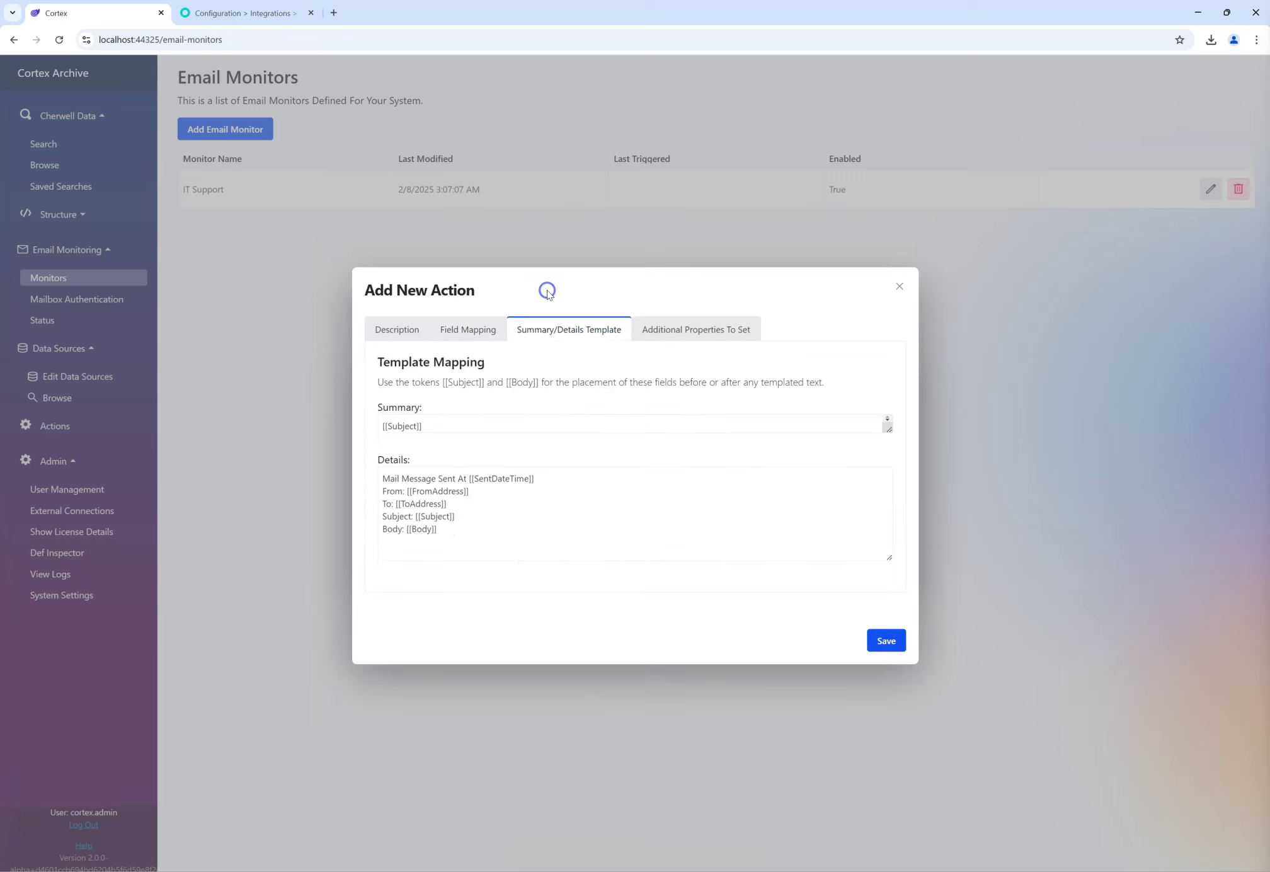
{"action": "left_click_drag", "start_coordinate": [485, 422], "coordinate": [348, 429]}
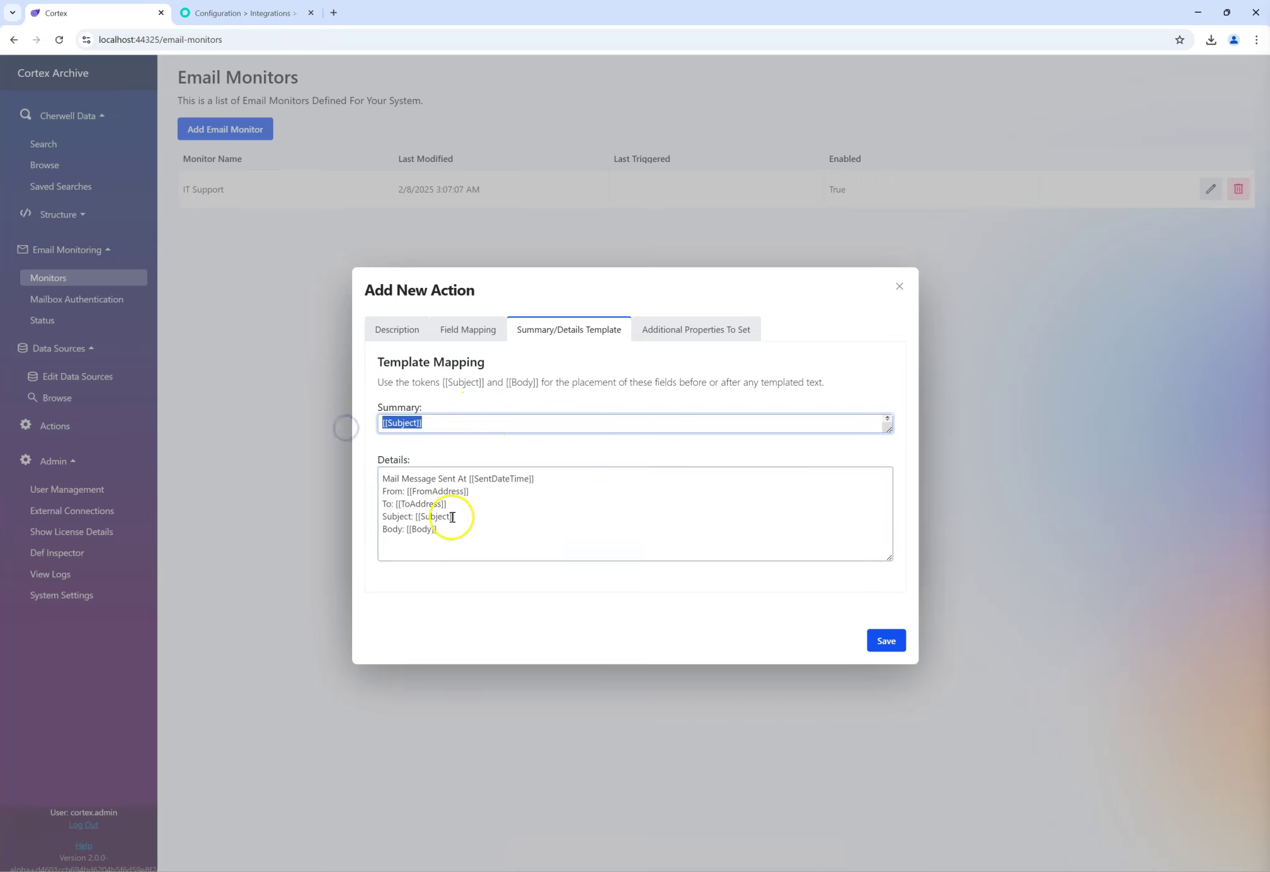
{"action": "left_click", "coordinate": [455, 538]}
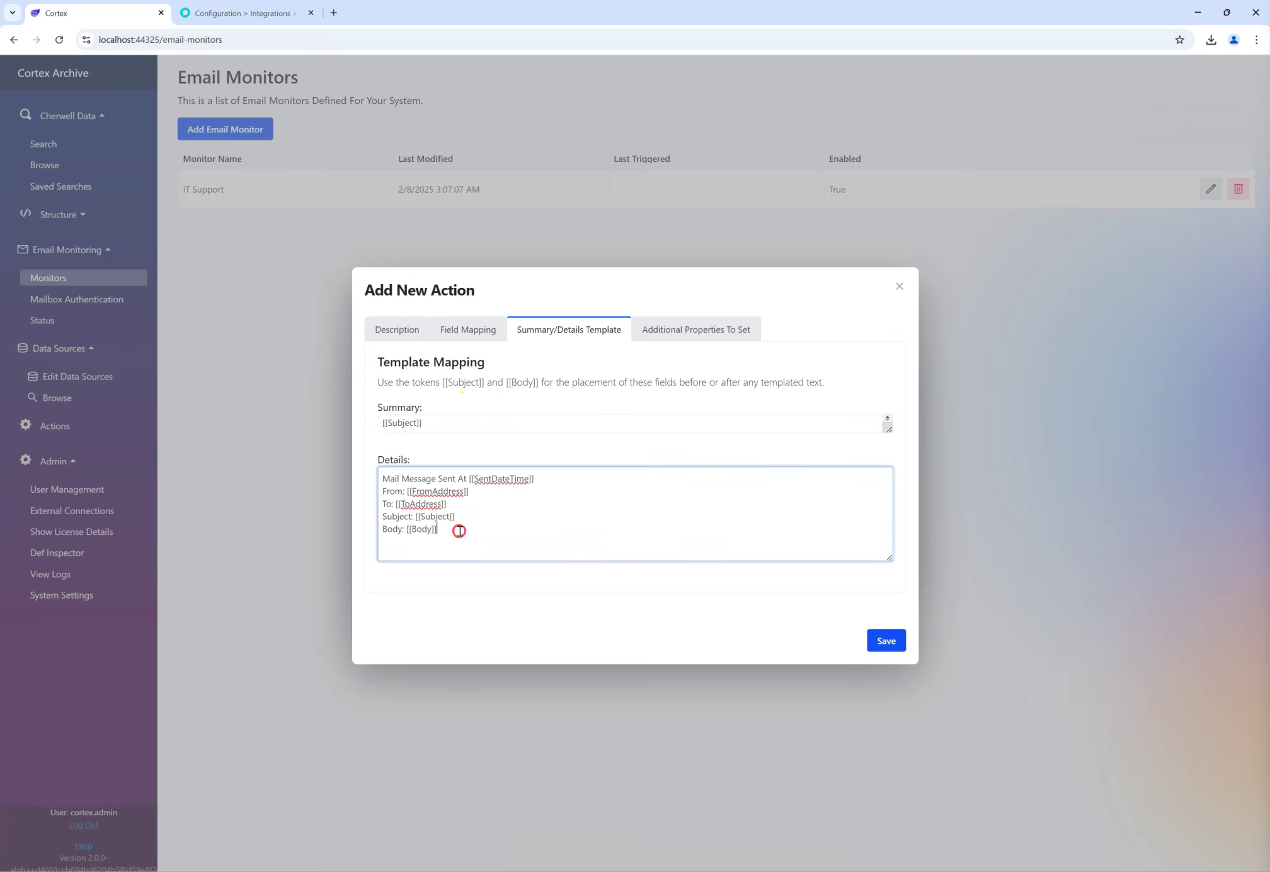
{"action": "right_click", "coordinate": [459, 531]}
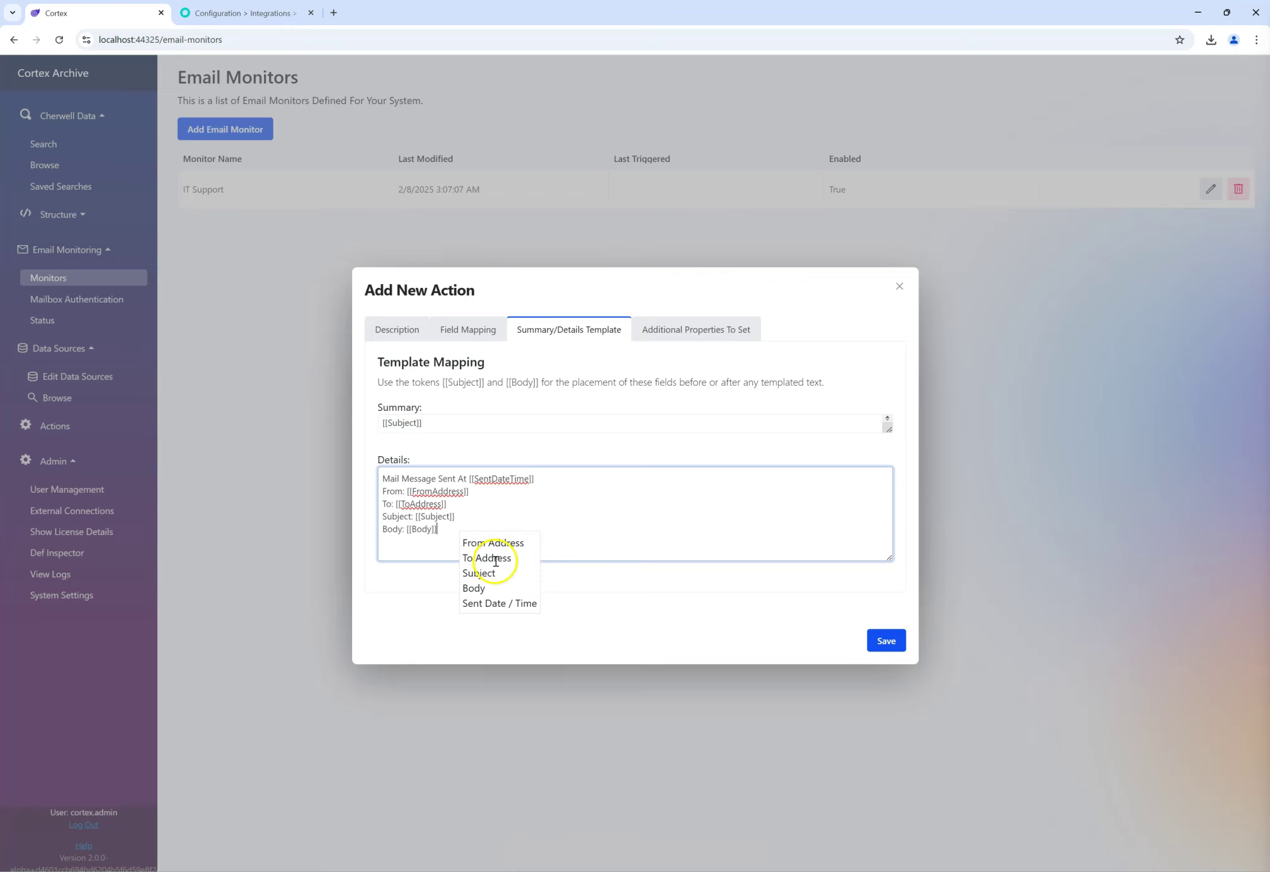
{"action": "left_click", "coordinate": [564, 537]}
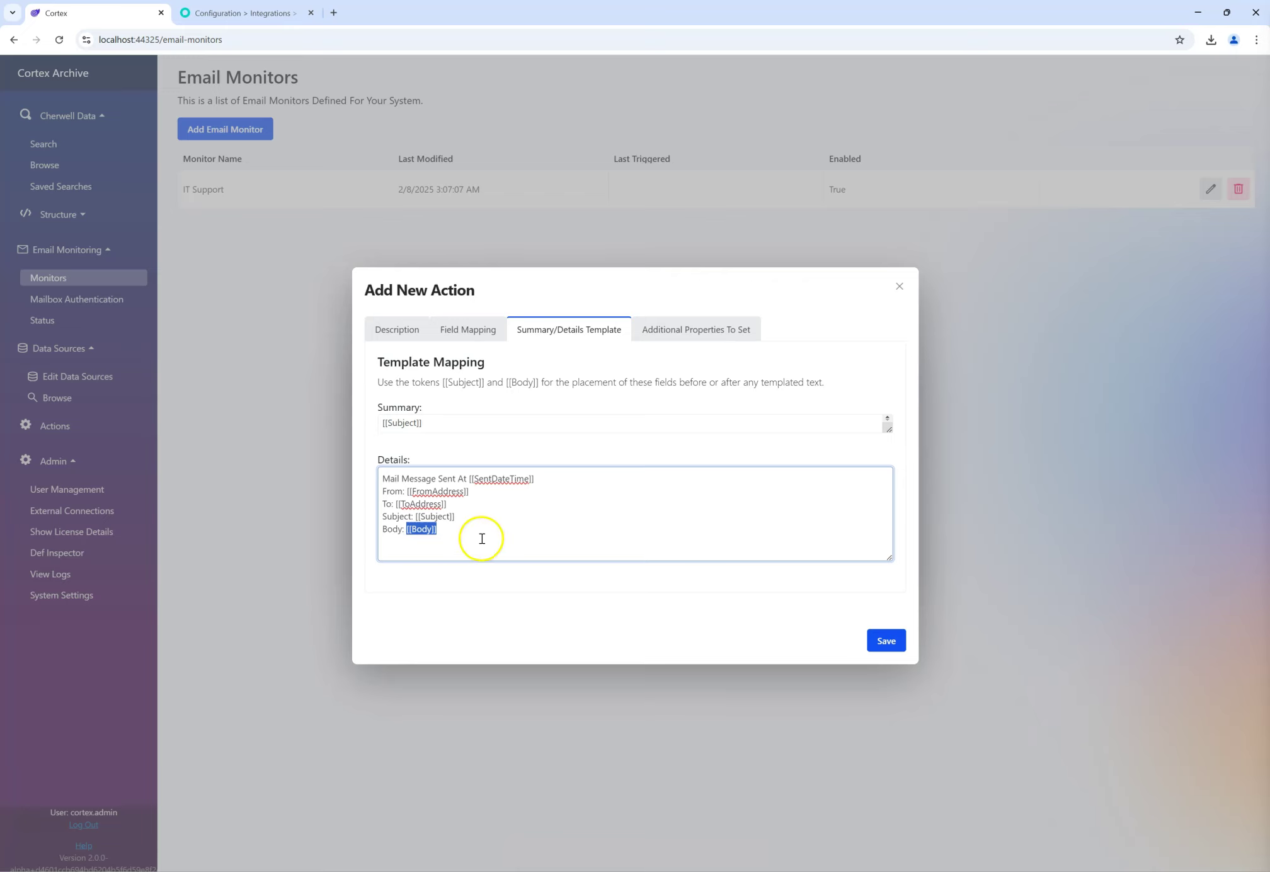
{"action": "double_click", "coordinate": [427, 528]}
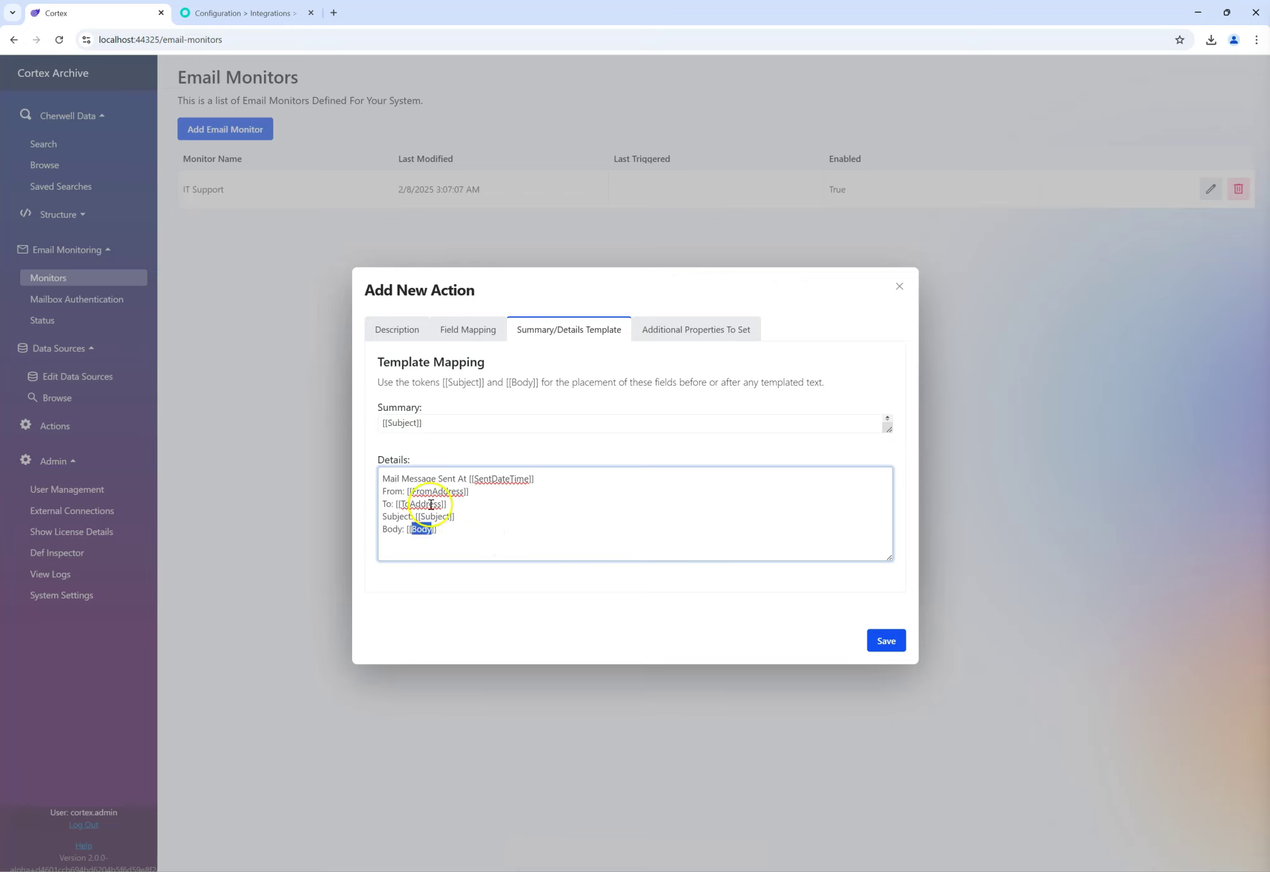
{"action": "double_click", "coordinate": [439, 491]}
{"action": "left_click", "coordinate": [487, 481]}
{"action": "left_click", "coordinate": [508, 533]}
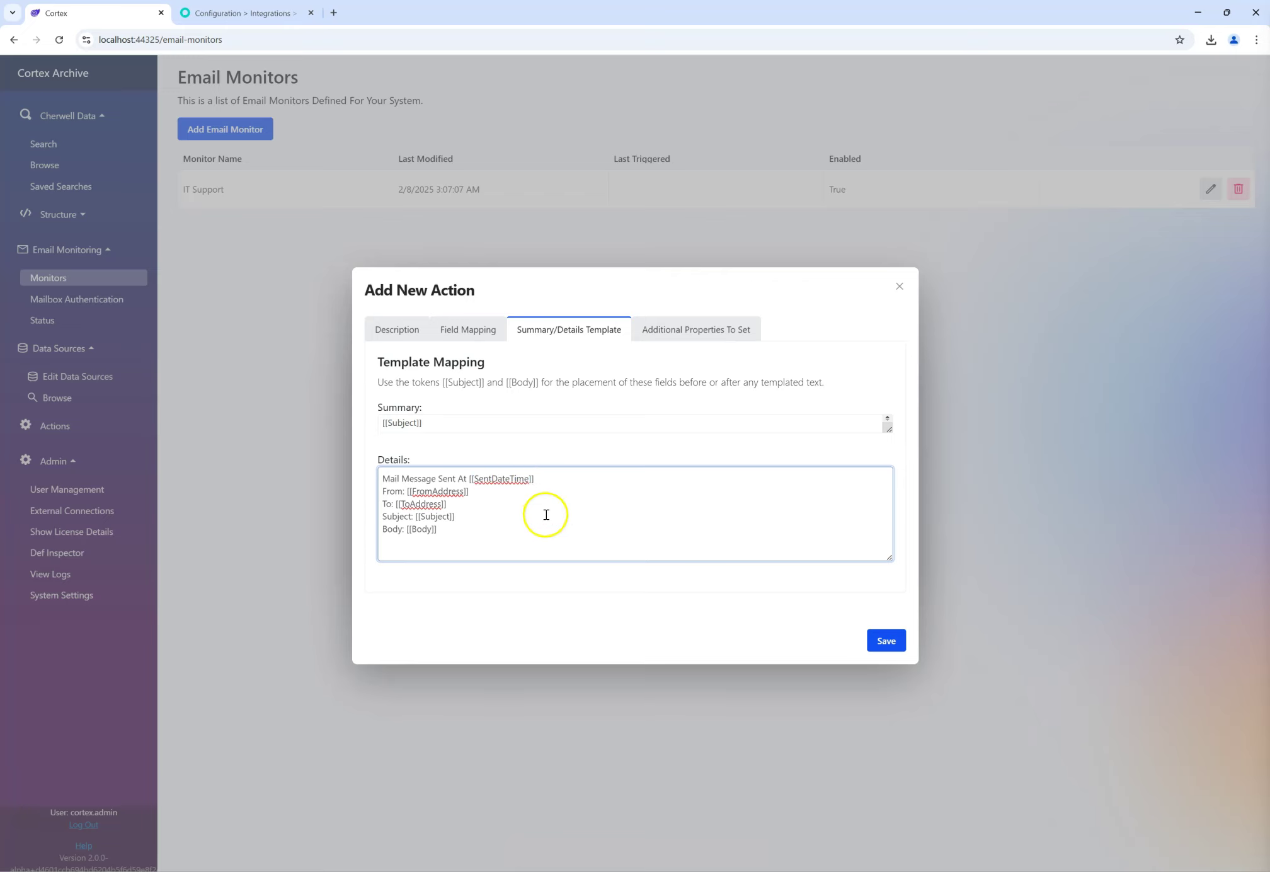
{"action": "left_click_drag", "start_coordinate": [502, 535], "coordinate": [380, 476]}
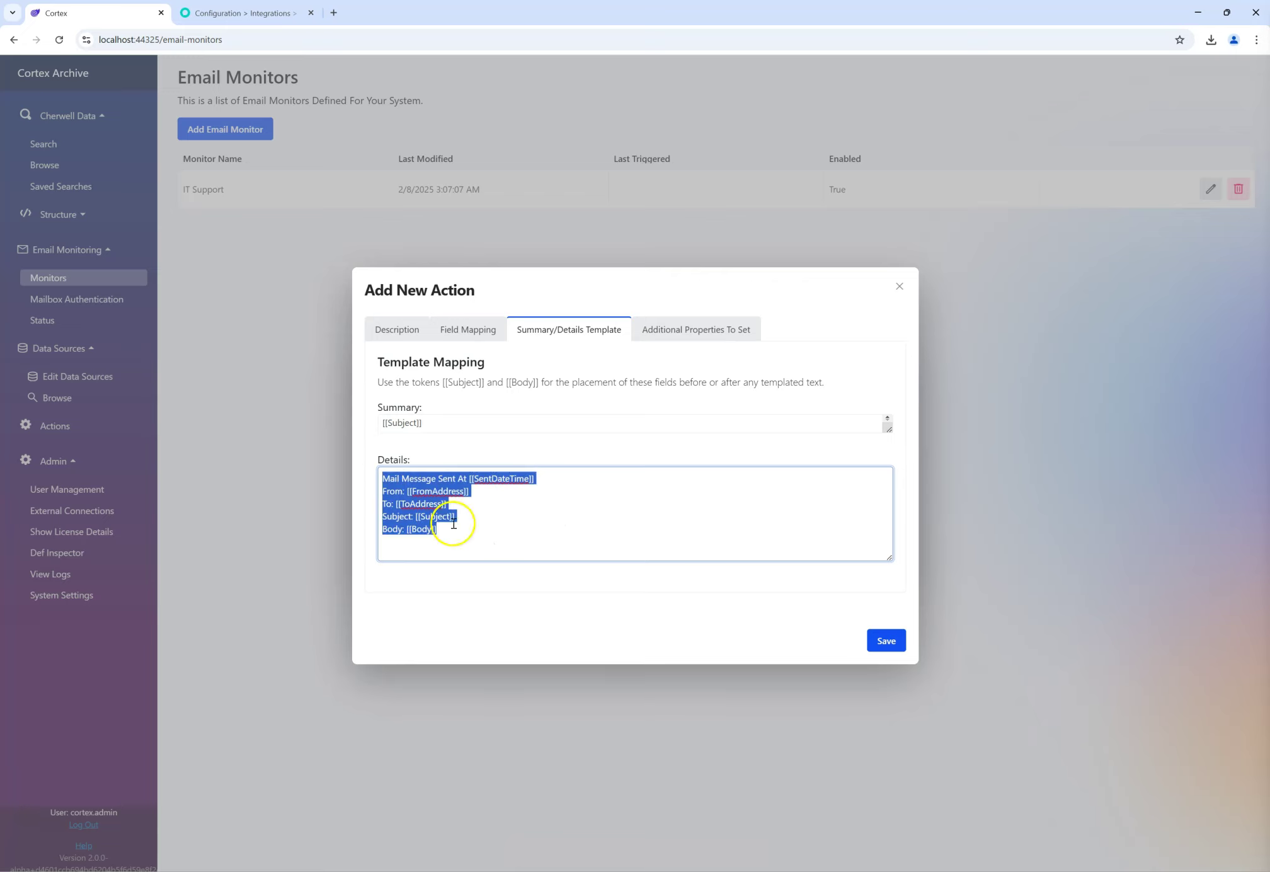
{"action": "left_click", "coordinate": [487, 538]}
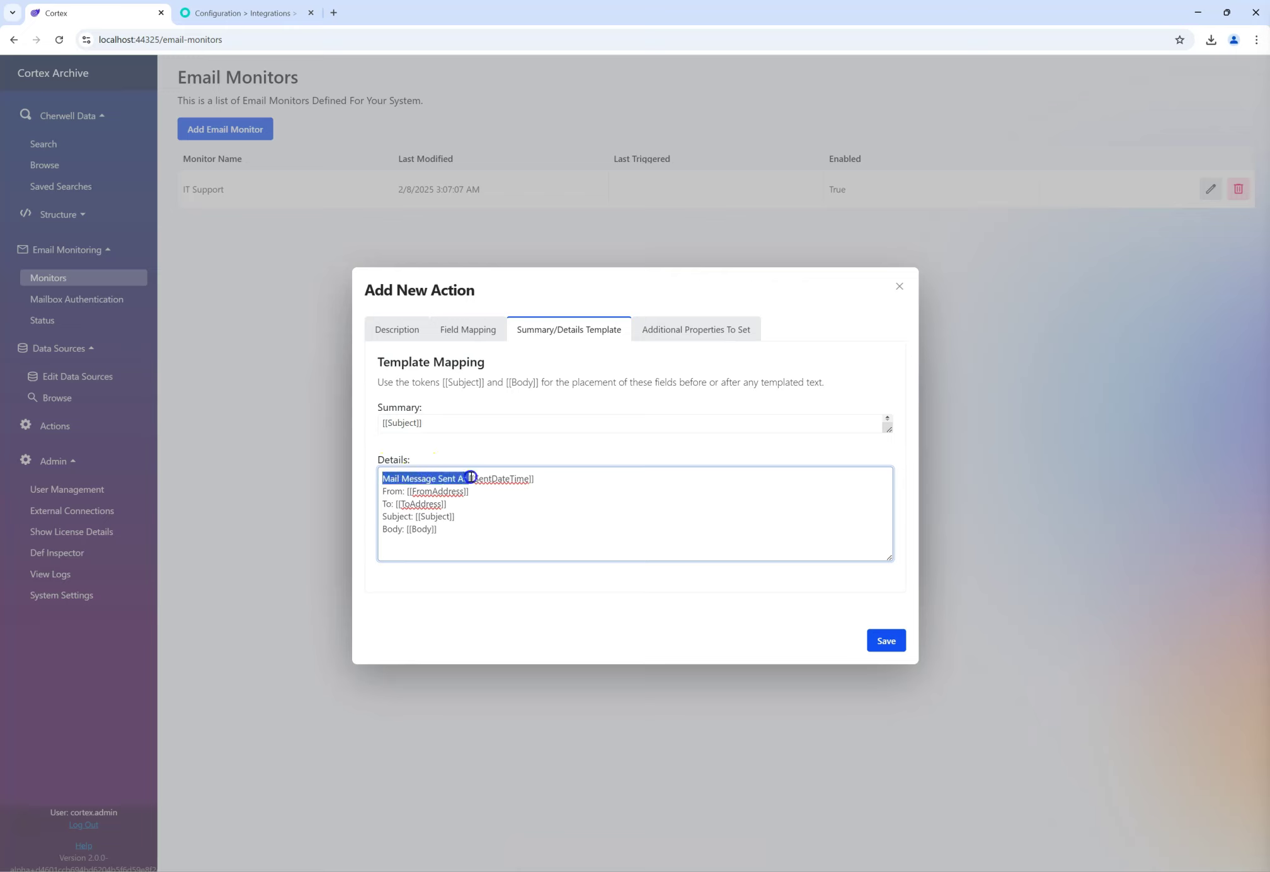
{"action": "left_click_drag", "start_coordinate": [381, 491], "coordinate": [399, 491]}
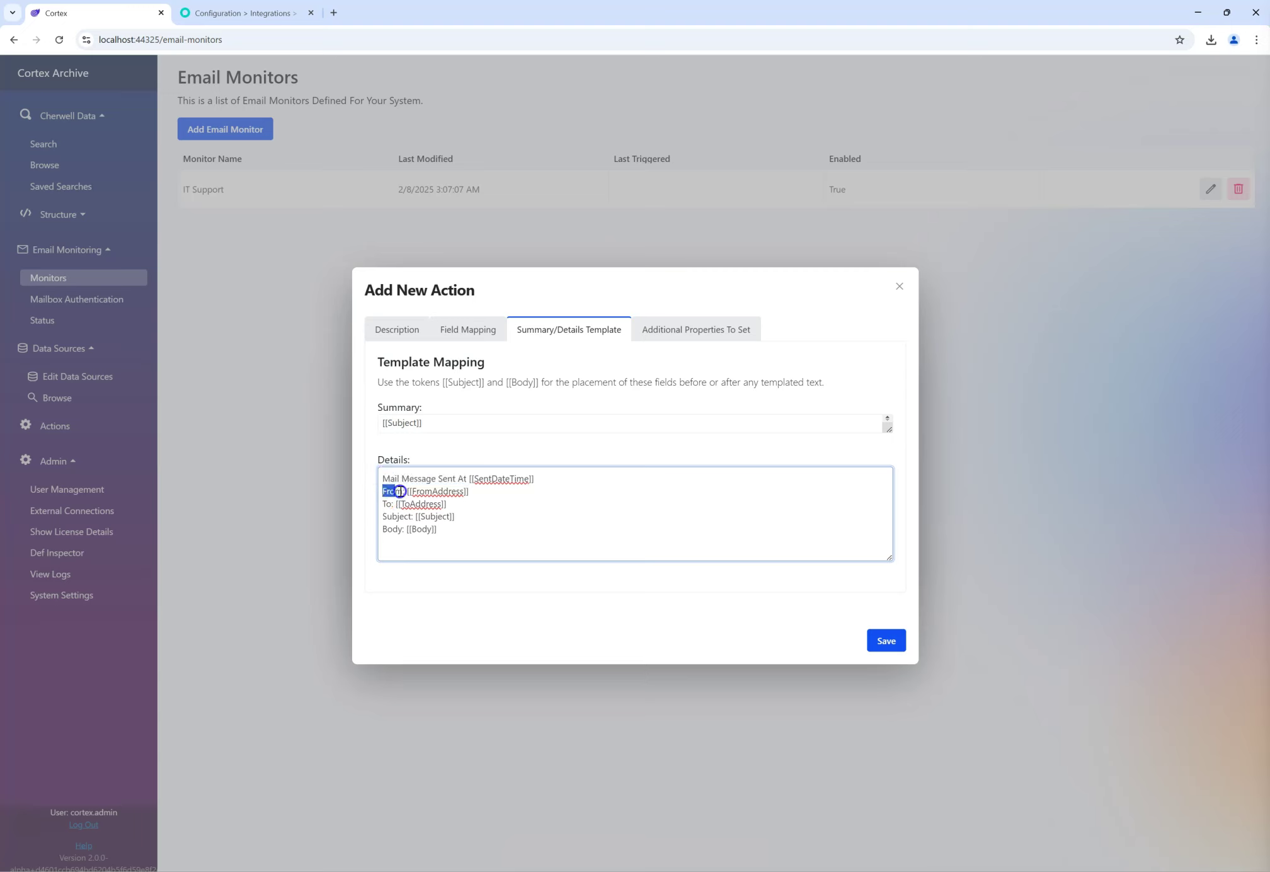
{"action": "left_click", "coordinate": [384, 504]}
Step: Save the new action and delete the rule's older Create A Halo Ticket action, which assigns tickets to Human Resources
{"action": "left_click", "coordinate": [415, 330]}
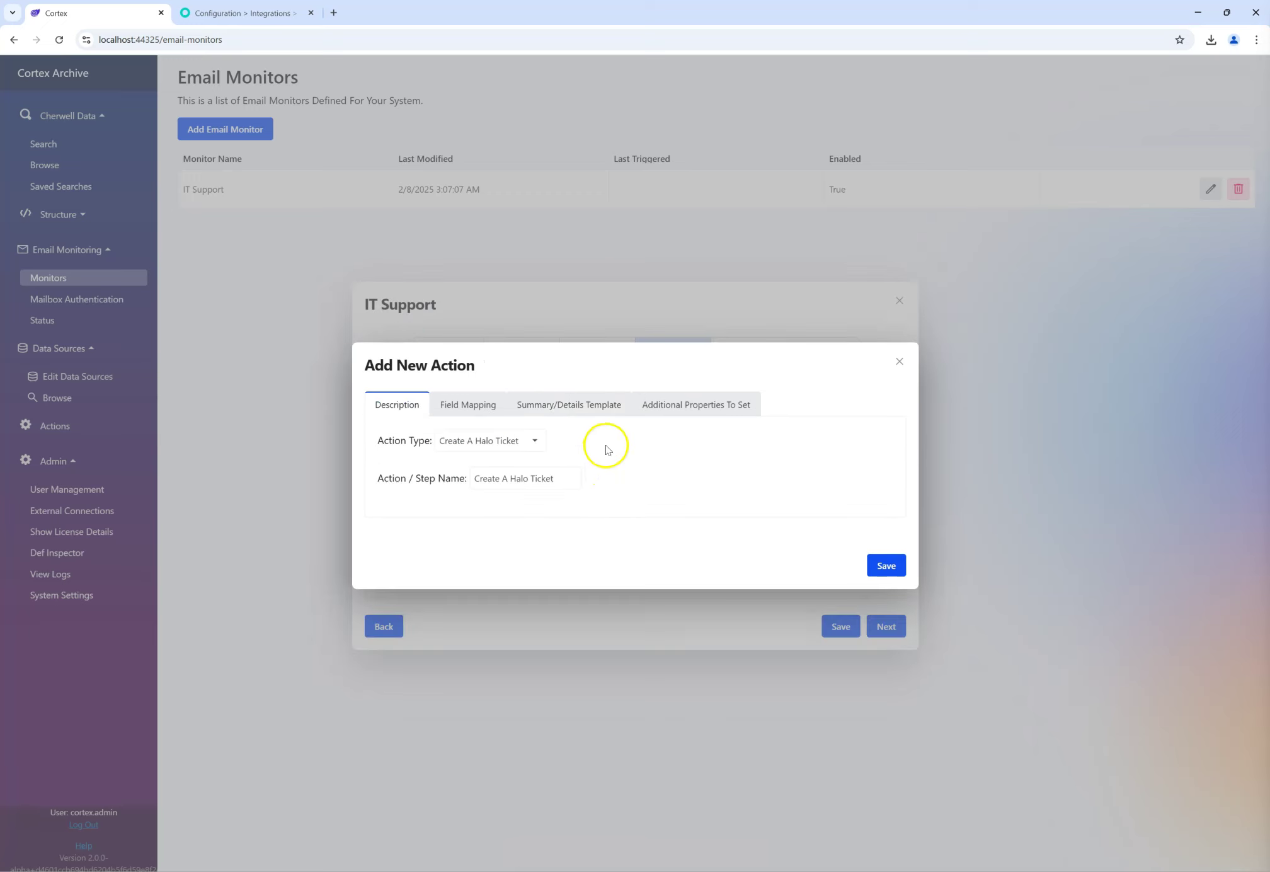
{"action": "left_click", "coordinate": [884, 565]}
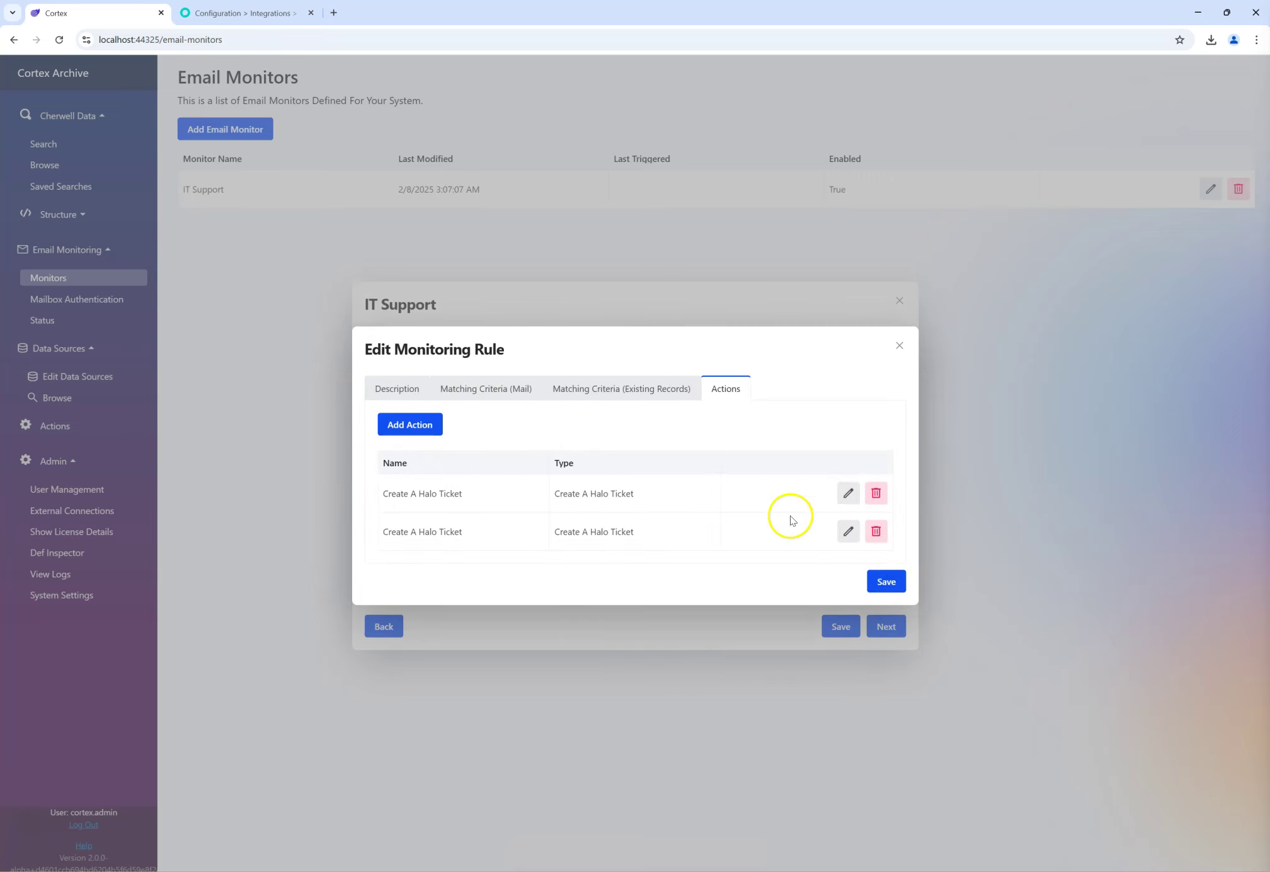
{"action": "left_click", "coordinate": [848, 499]}
{"action": "left_click", "coordinate": [468, 403]}
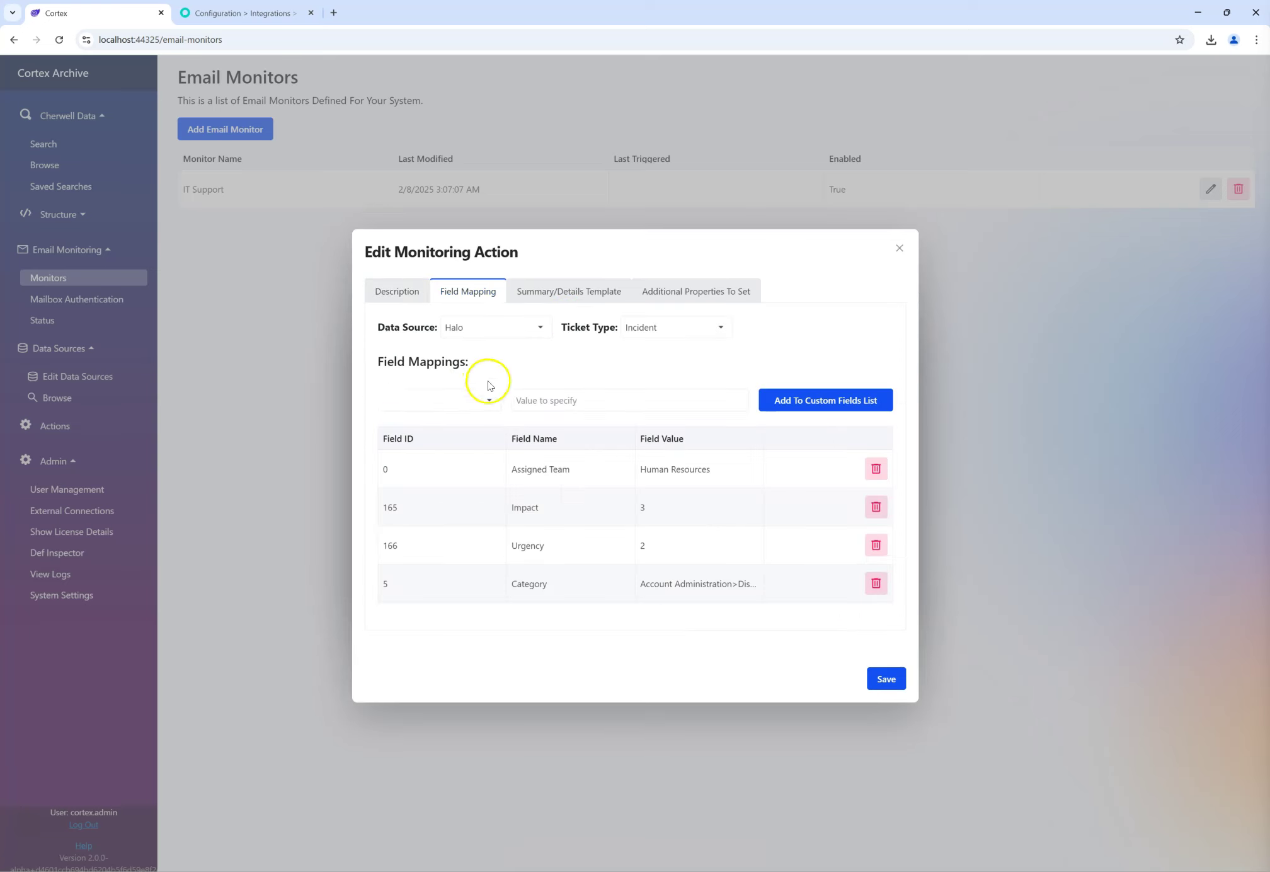
{"action": "left_click", "coordinate": [900, 254]}
{"action": "left_click", "coordinate": [880, 490]}
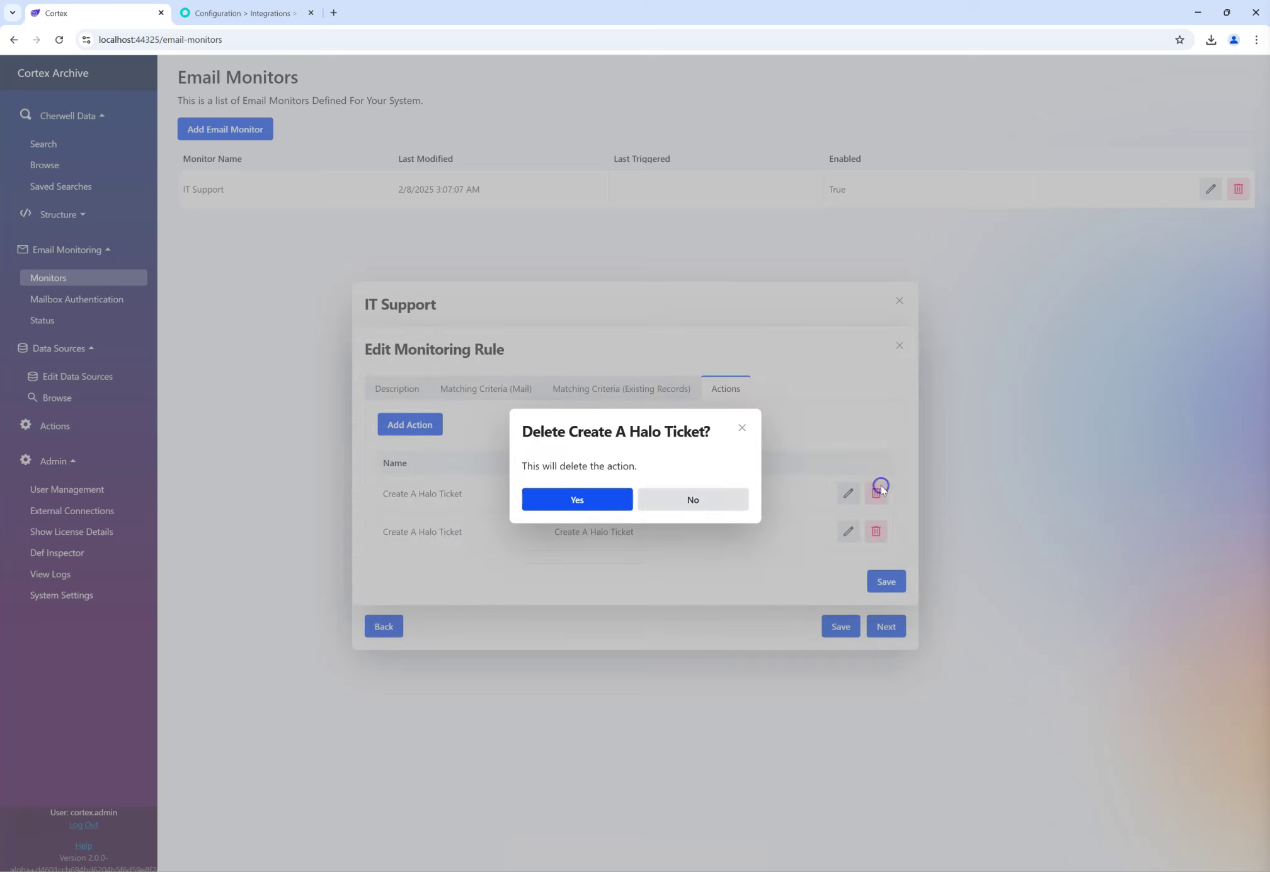
{"action": "left_click", "coordinate": [602, 502]}
Step: Check the remaining Create A Halo Ticket action's field mappings, then save the action and its monitoring rule
{"action": "left_click", "coordinate": [848, 512]}
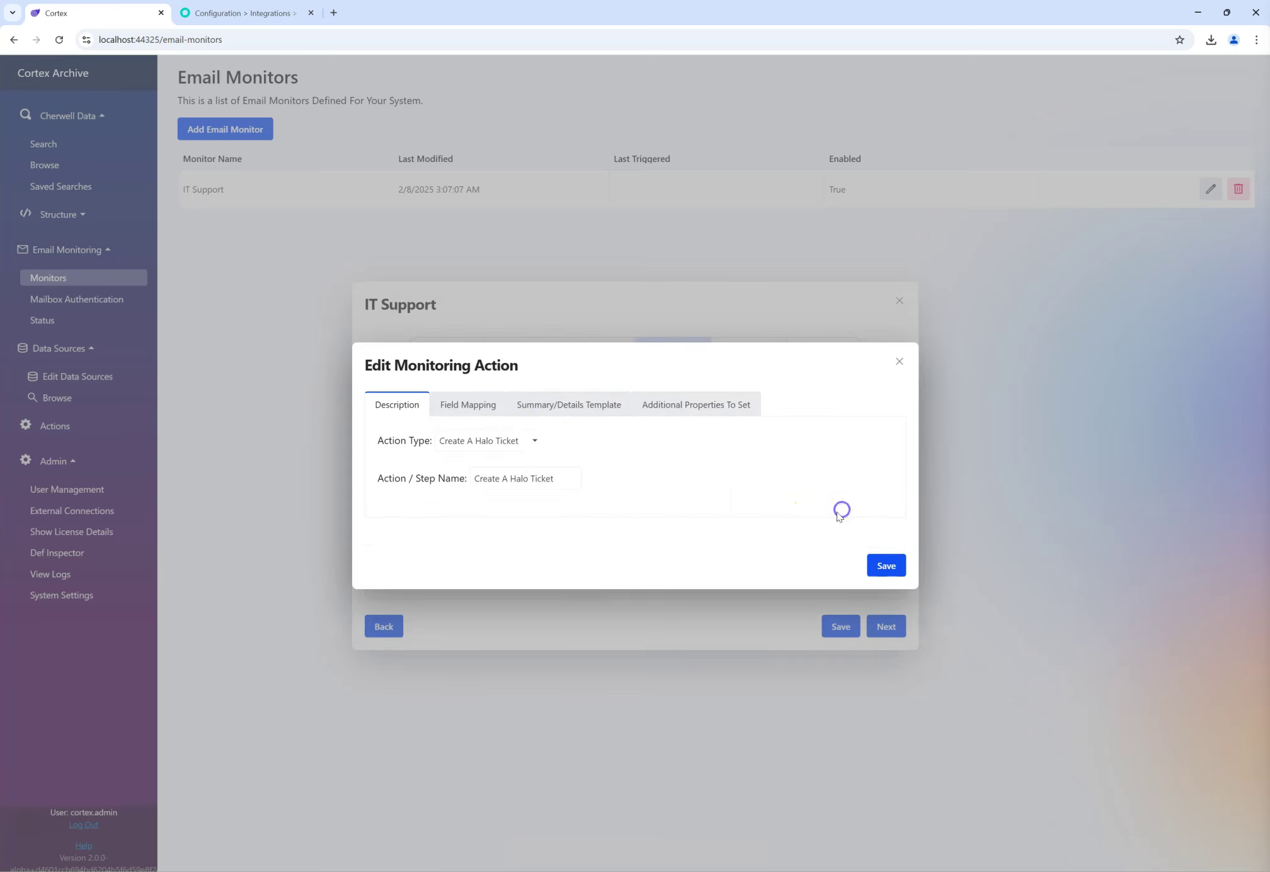
{"action": "left_click", "coordinate": [466, 403]}
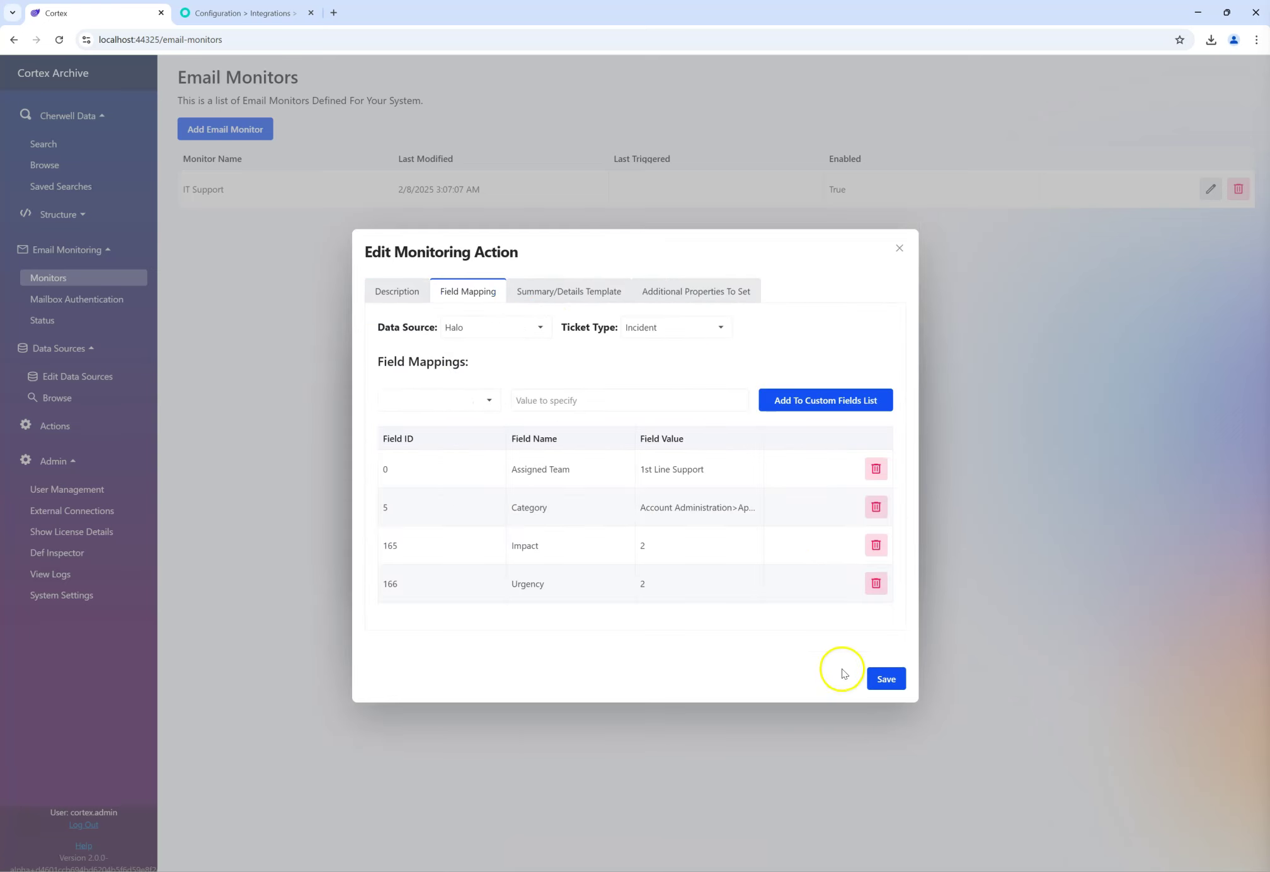
{"action": "left_click", "coordinate": [887, 679]}
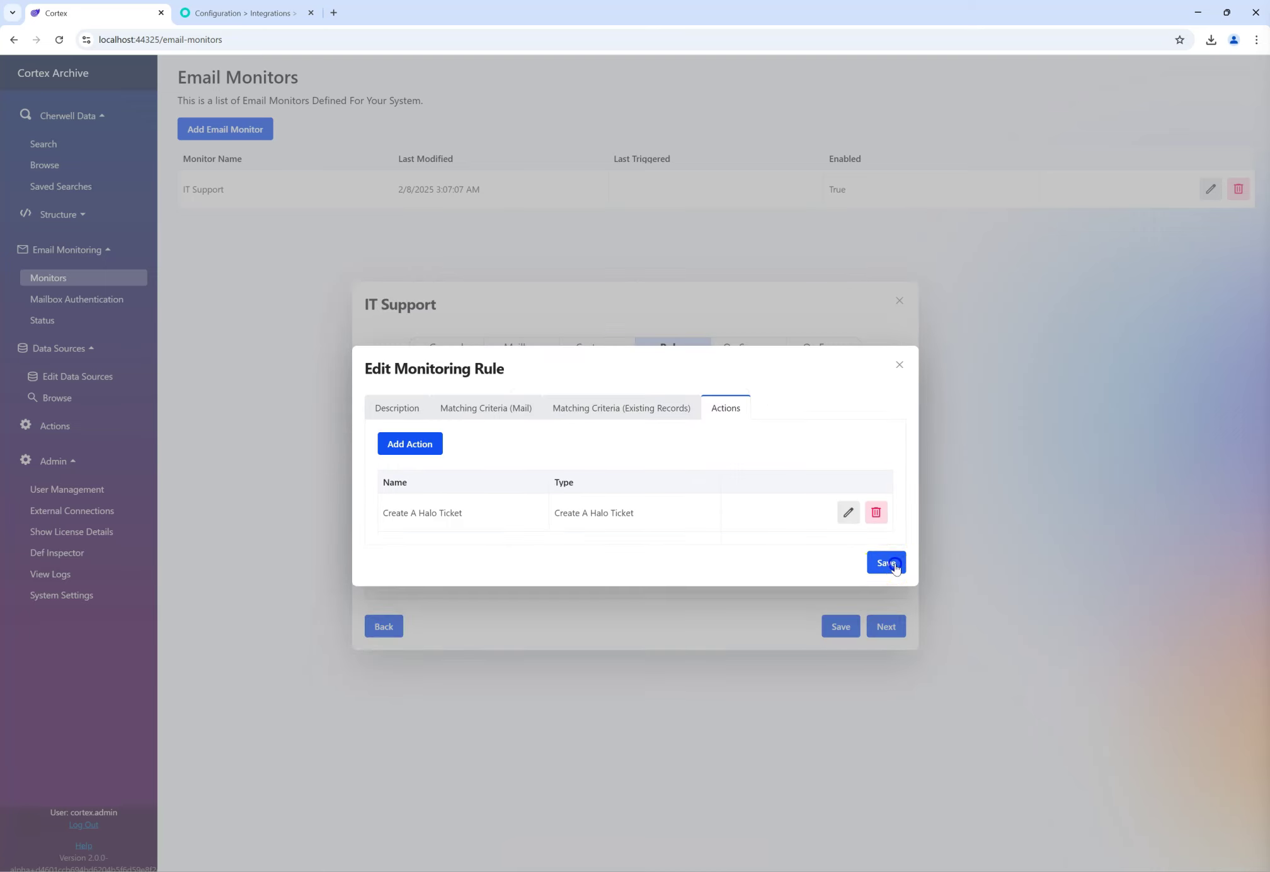
{"action": "left_click", "coordinate": [887, 563]}
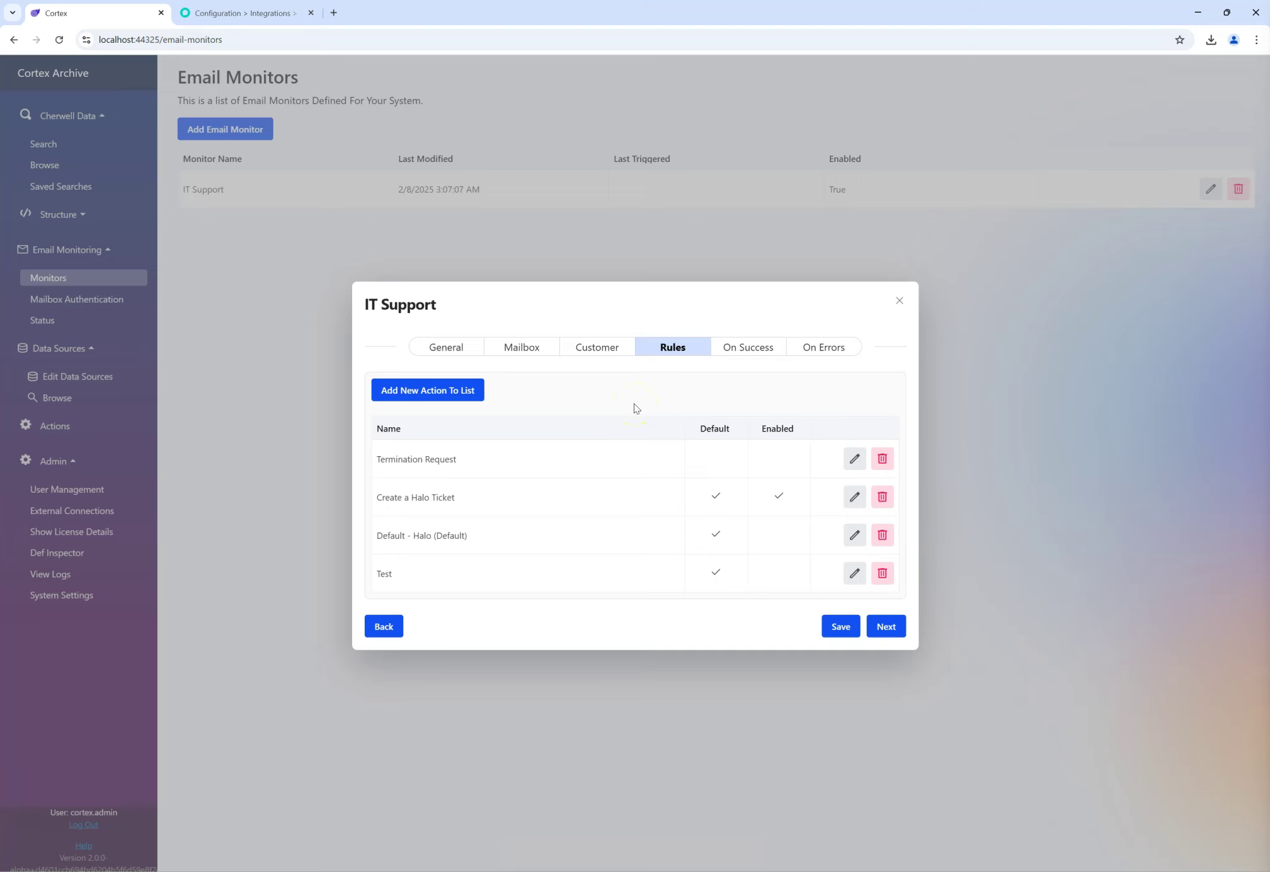
Step: Examine the Create a Halo Ticket rule's actions and its default and enabled settings, leaving the rule unedited
{"action": "left_click", "coordinate": [855, 497]}
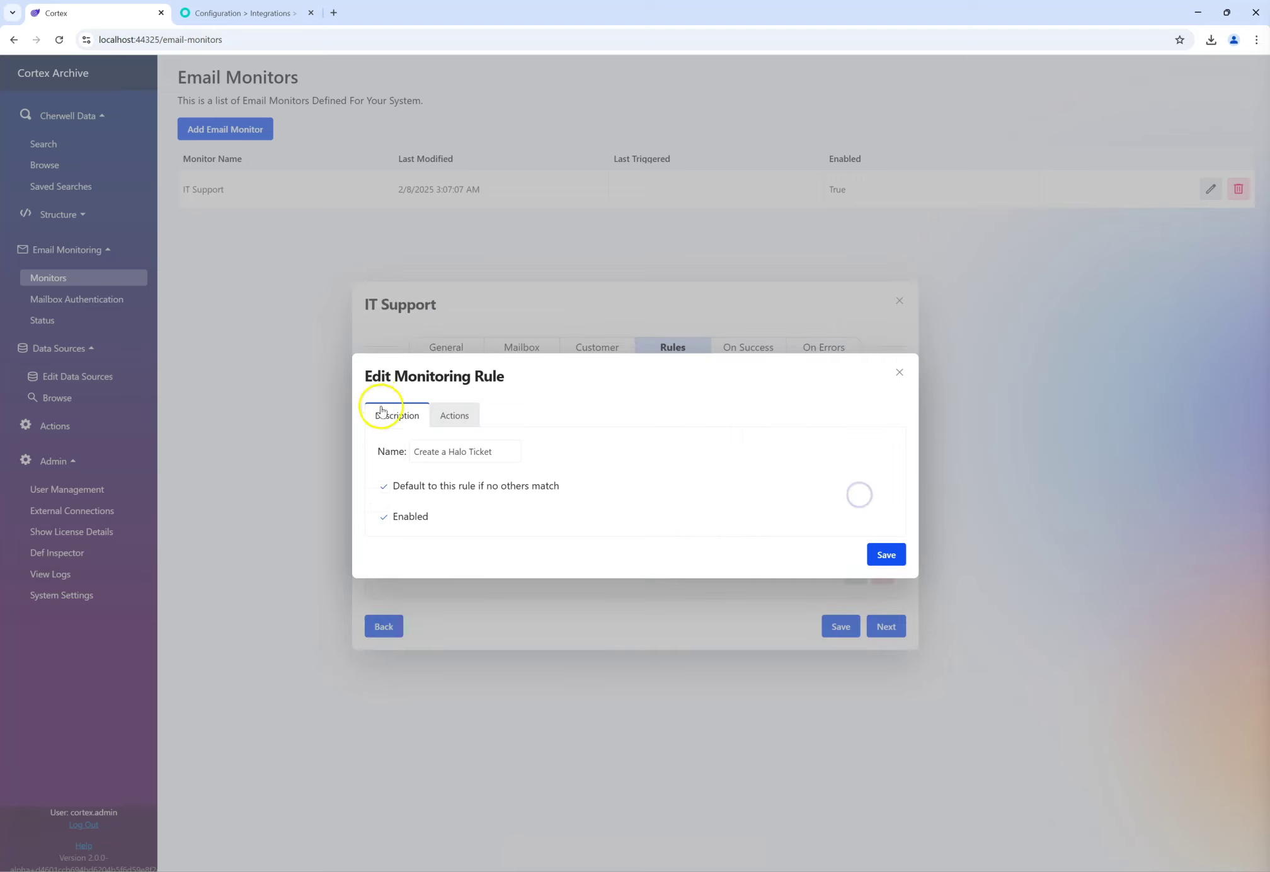
{"action": "left_click", "coordinate": [450, 416]}
{"action": "left_click", "coordinate": [898, 372]}
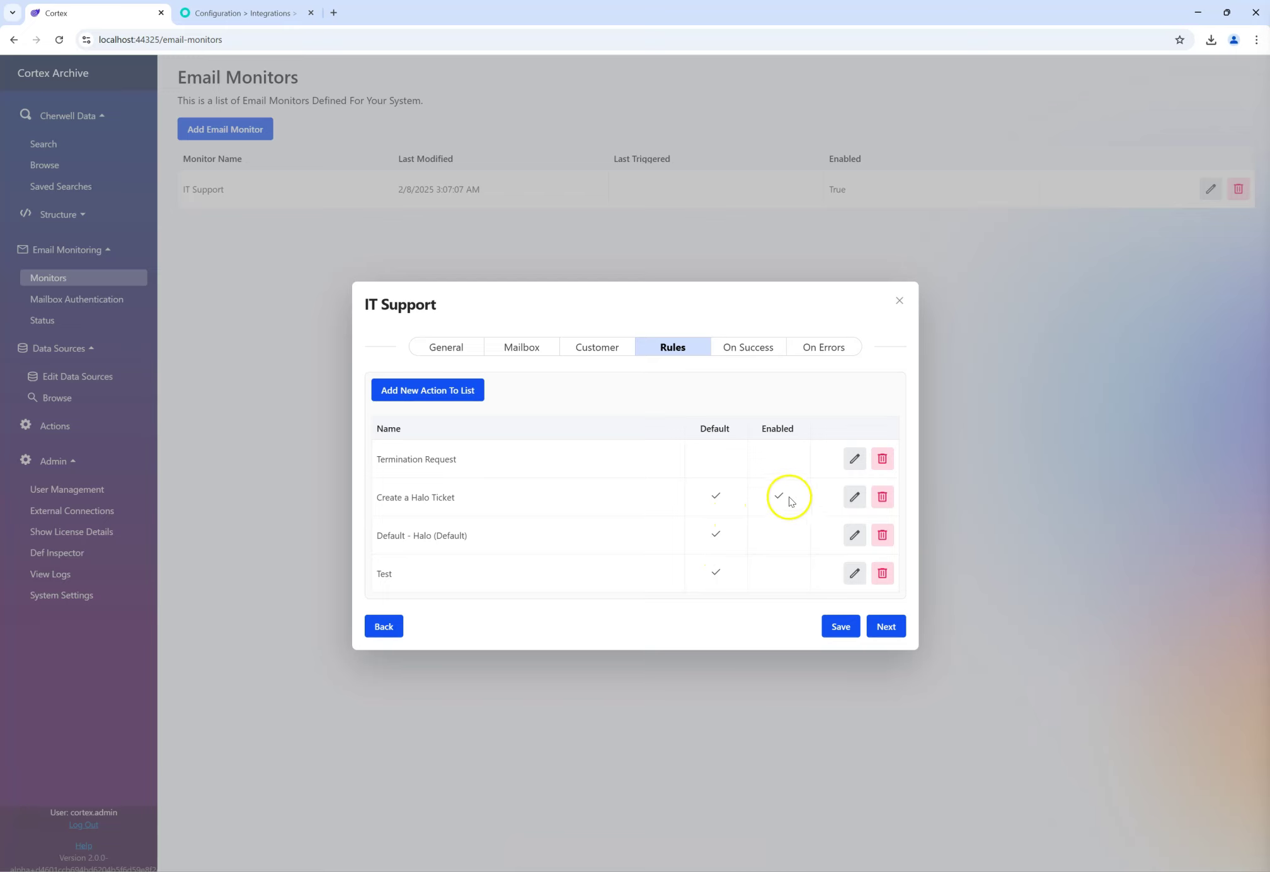
{"action": "left_click_drag", "start_coordinate": [727, 497], "coordinate": [692, 496]}
{"action": "left_click", "coordinate": [854, 497]}
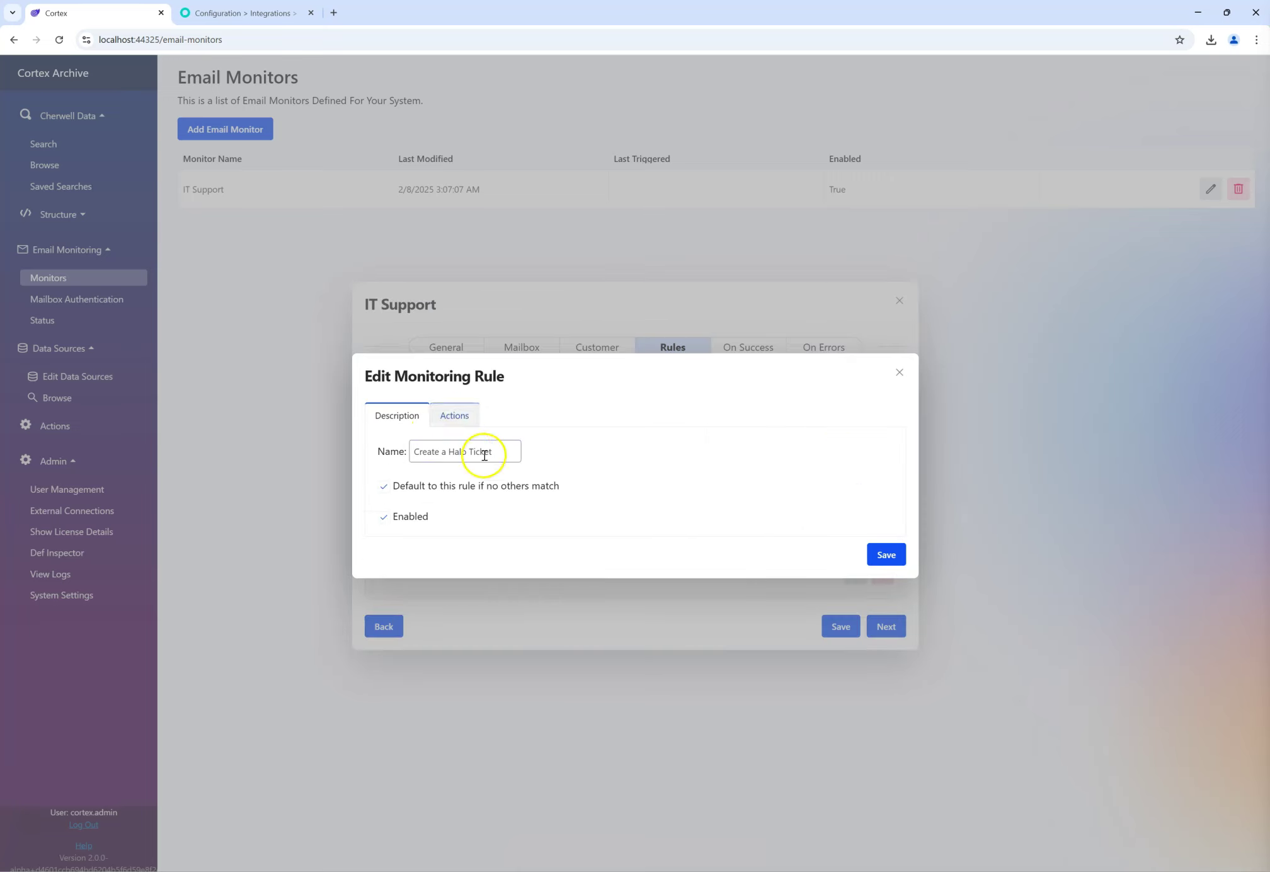
{"action": "left_click", "coordinate": [899, 372]}
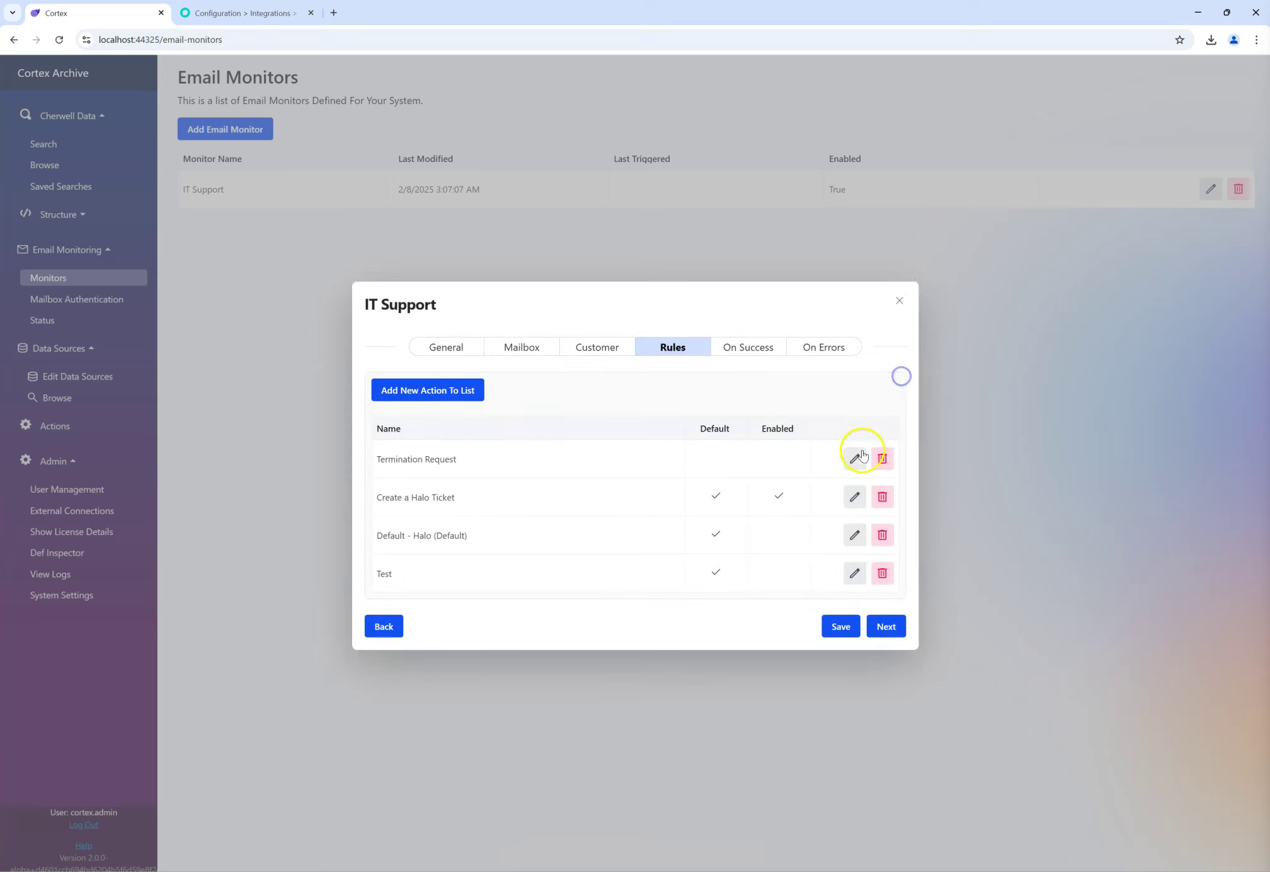
Step: Examine the Termination Request rule's matching criteria for mail and existing records, then close the rule unedited
{"action": "left_click", "coordinate": [856, 456]}
{"action": "left_click", "coordinate": [504, 417]}
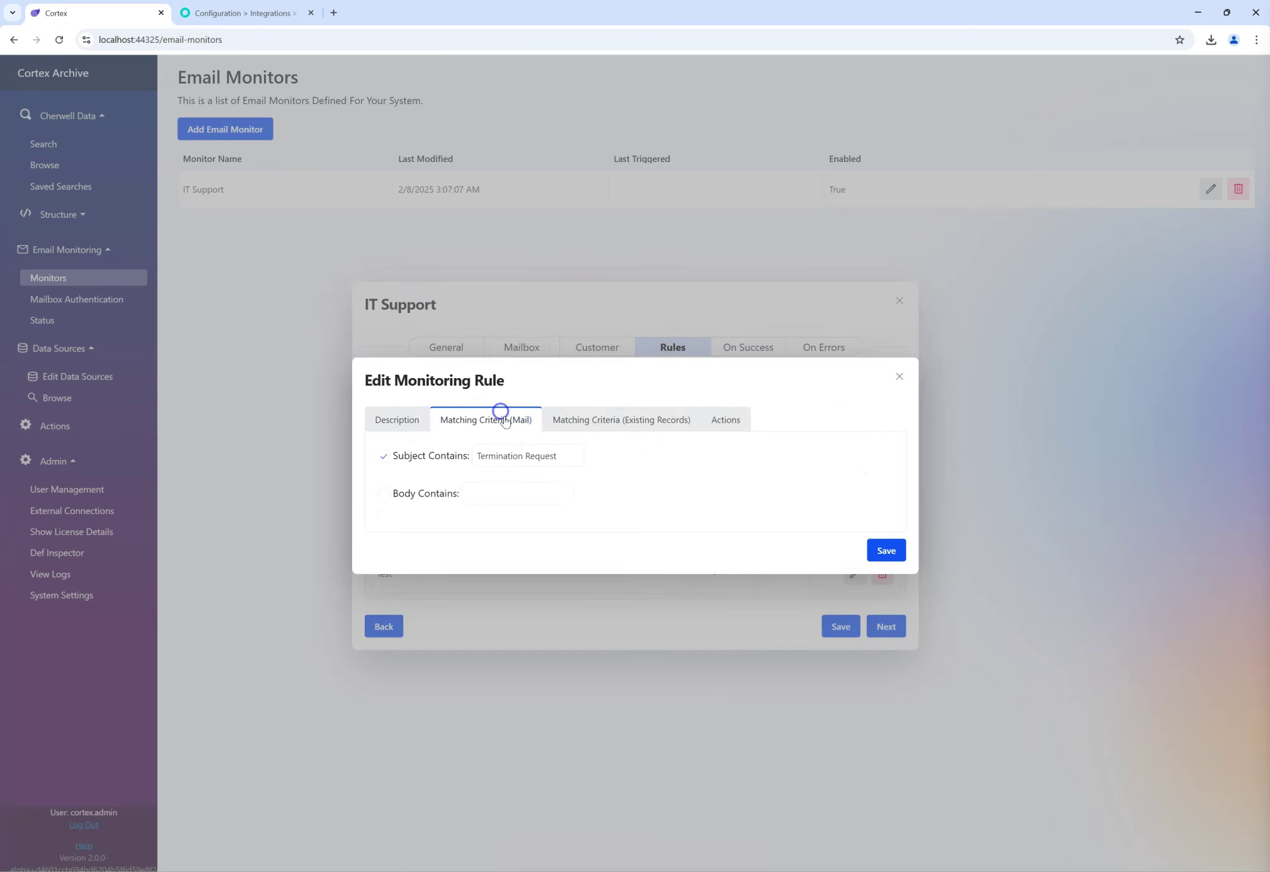
{"action": "left_click", "coordinate": [601, 418]}
{"action": "left_click", "coordinate": [459, 396]}
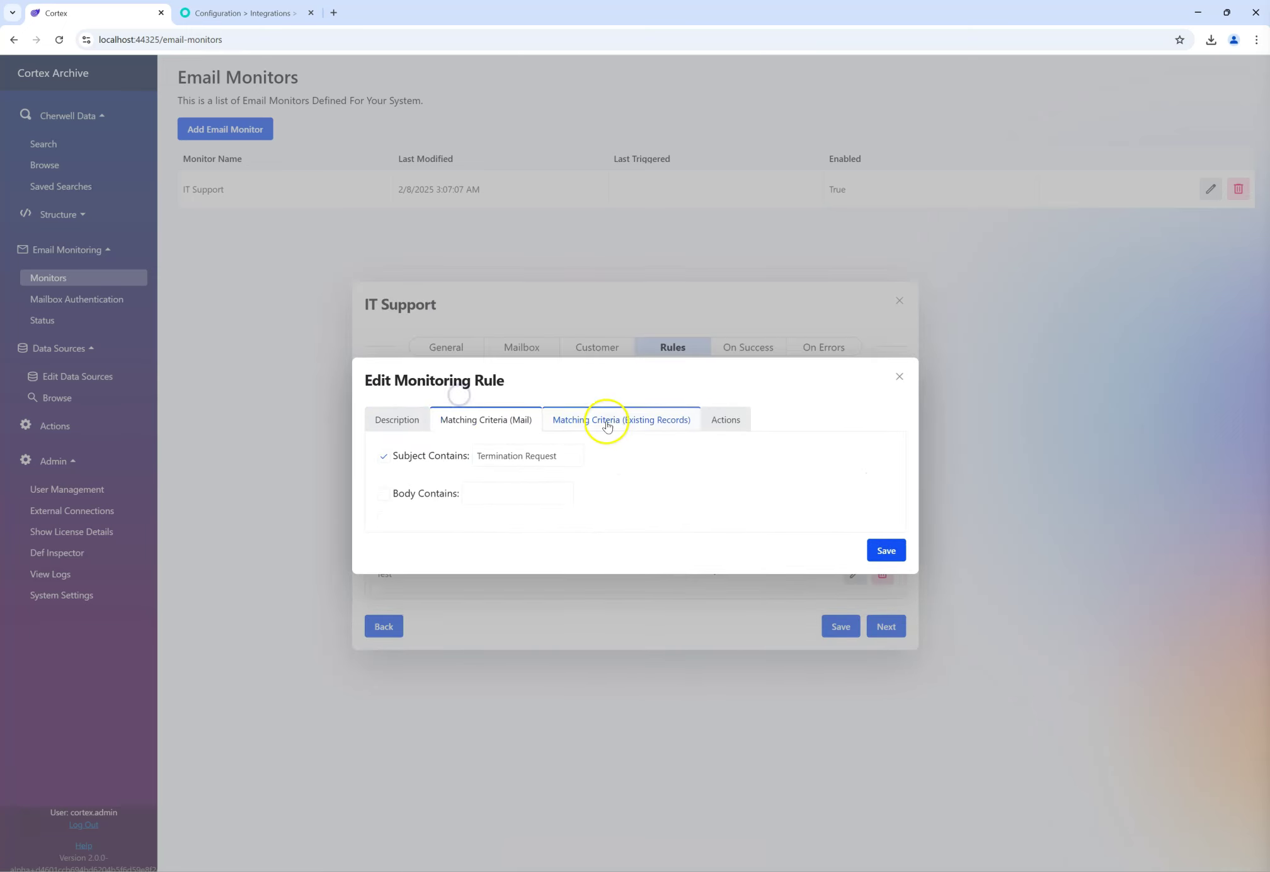
{"action": "left_click", "coordinate": [512, 494]}
{"action": "left_click_drag", "start_coordinate": [558, 456], "coordinate": [457, 451]}
{"action": "left_click", "coordinate": [587, 420]}
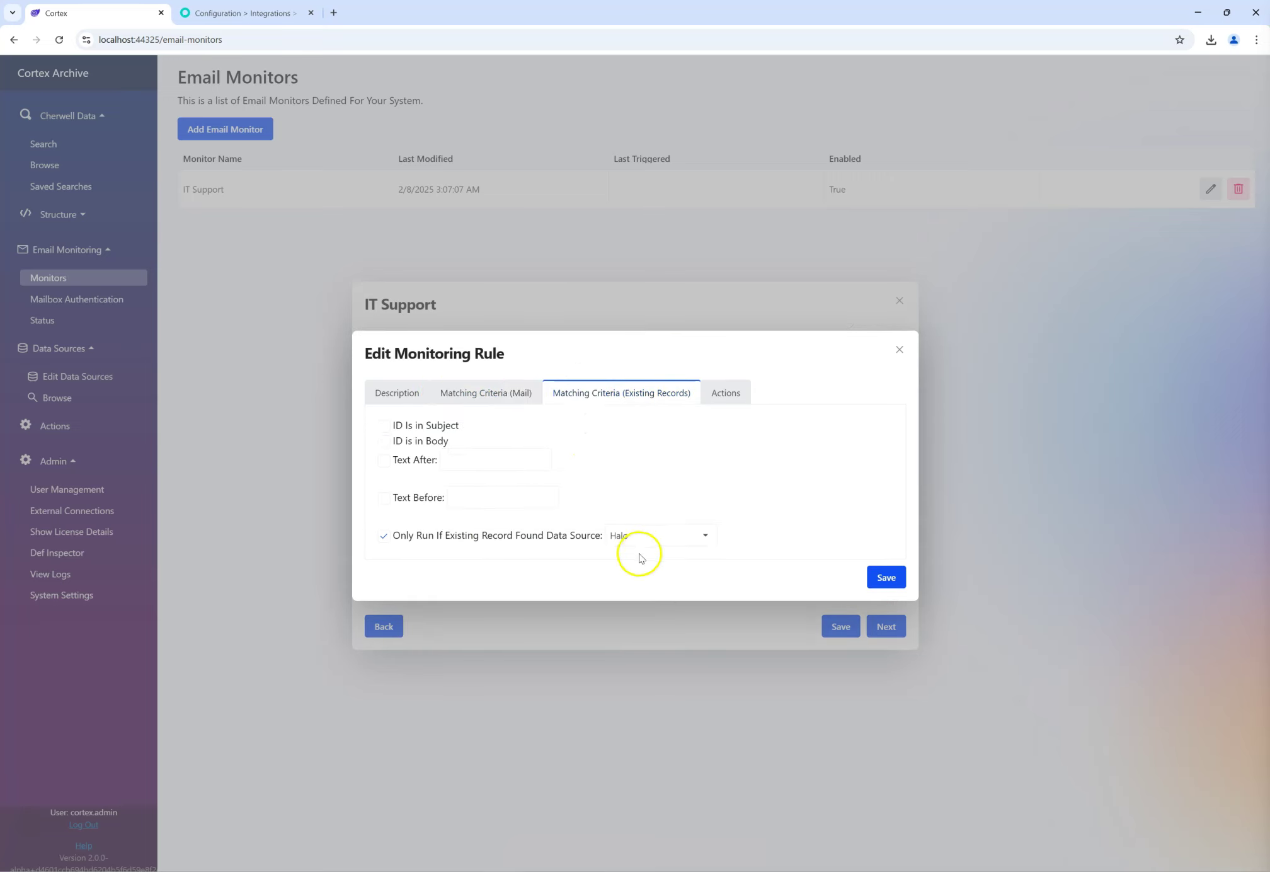
{"action": "left_click", "coordinate": [899, 351]}
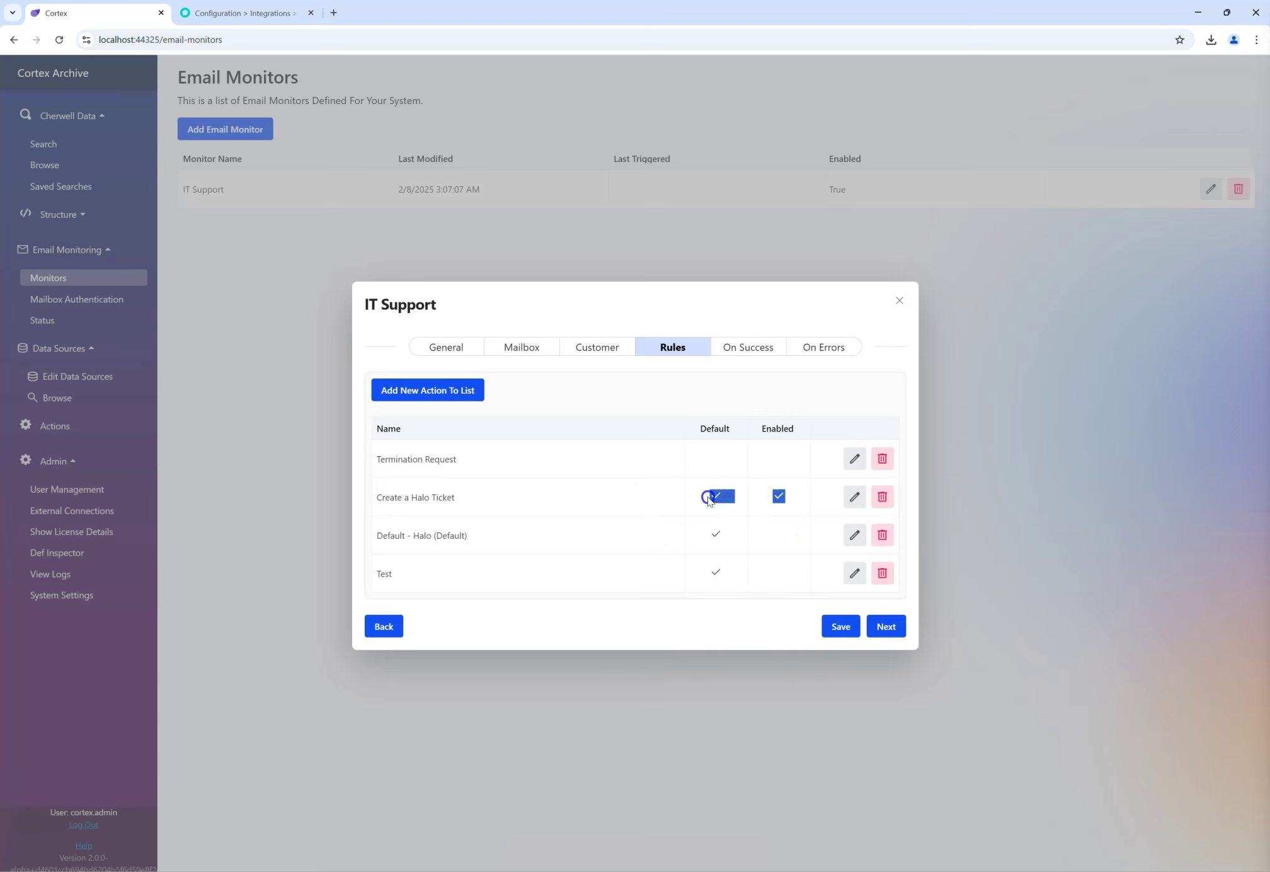
Step: Compare the default and enabled flags of the rules in the IT Support monitor's rule list
{"action": "left_click_drag", "start_coordinate": [723, 572], "coordinate": [686, 536]}
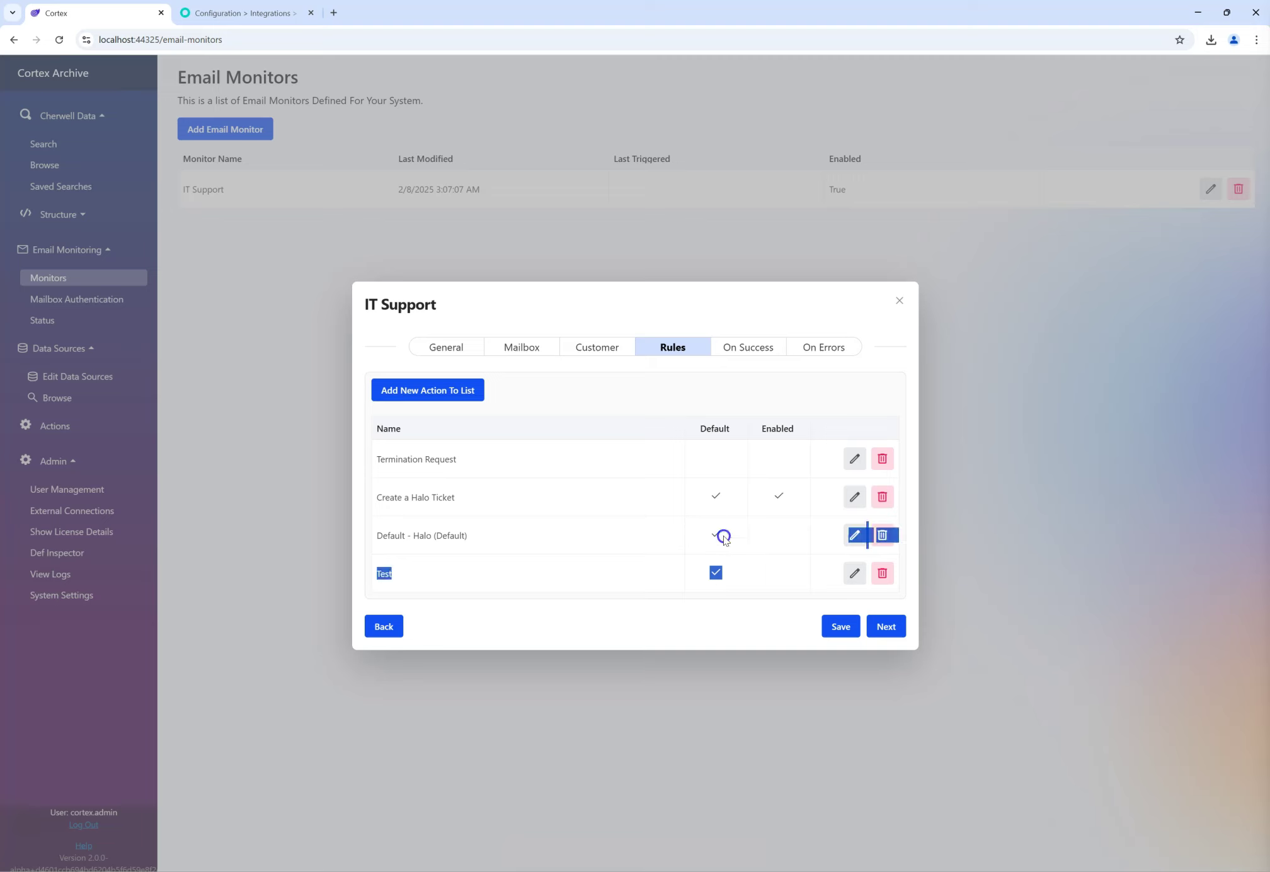
{"action": "left_click", "coordinate": [776, 538]}
{"action": "left_click_drag", "start_coordinate": [785, 502], "coordinate": [759, 498]}
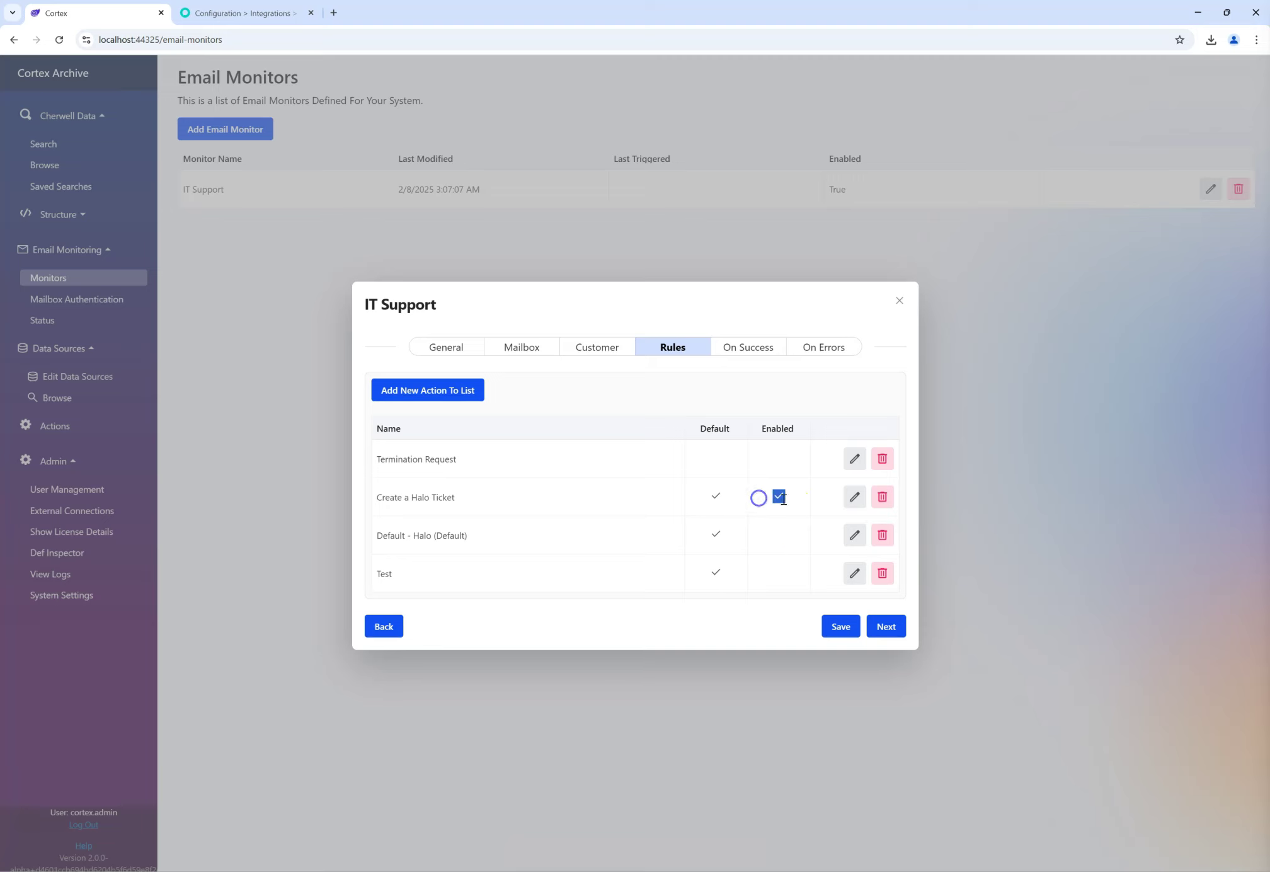
Step: Check the field mappings of the Create a Halo Ticket rule's action, then save the action and the rule
{"action": "left_click", "coordinate": [852, 496]}
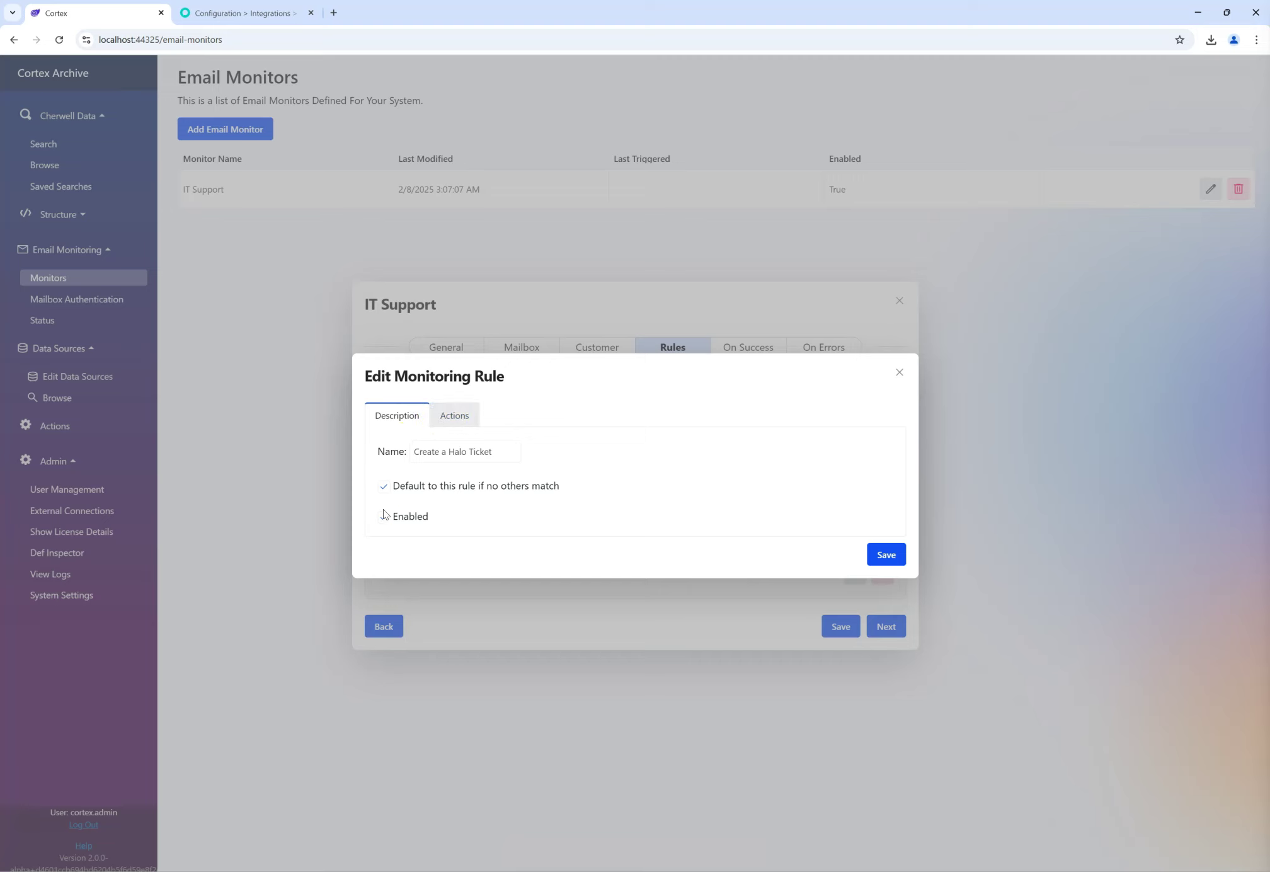
{"action": "left_click", "coordinate": [454, 415]}
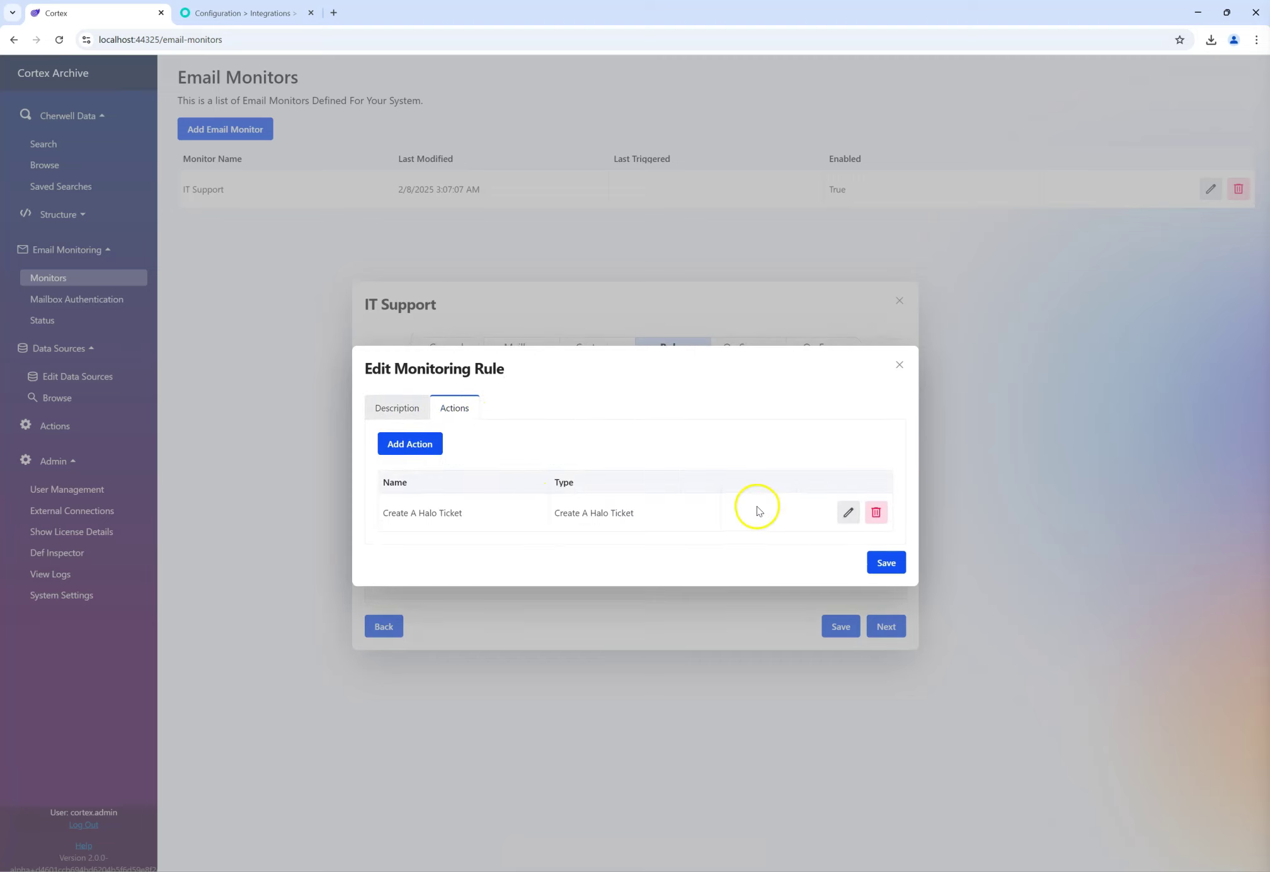
{"action": "left_click", "coordinate": [845, 524]}
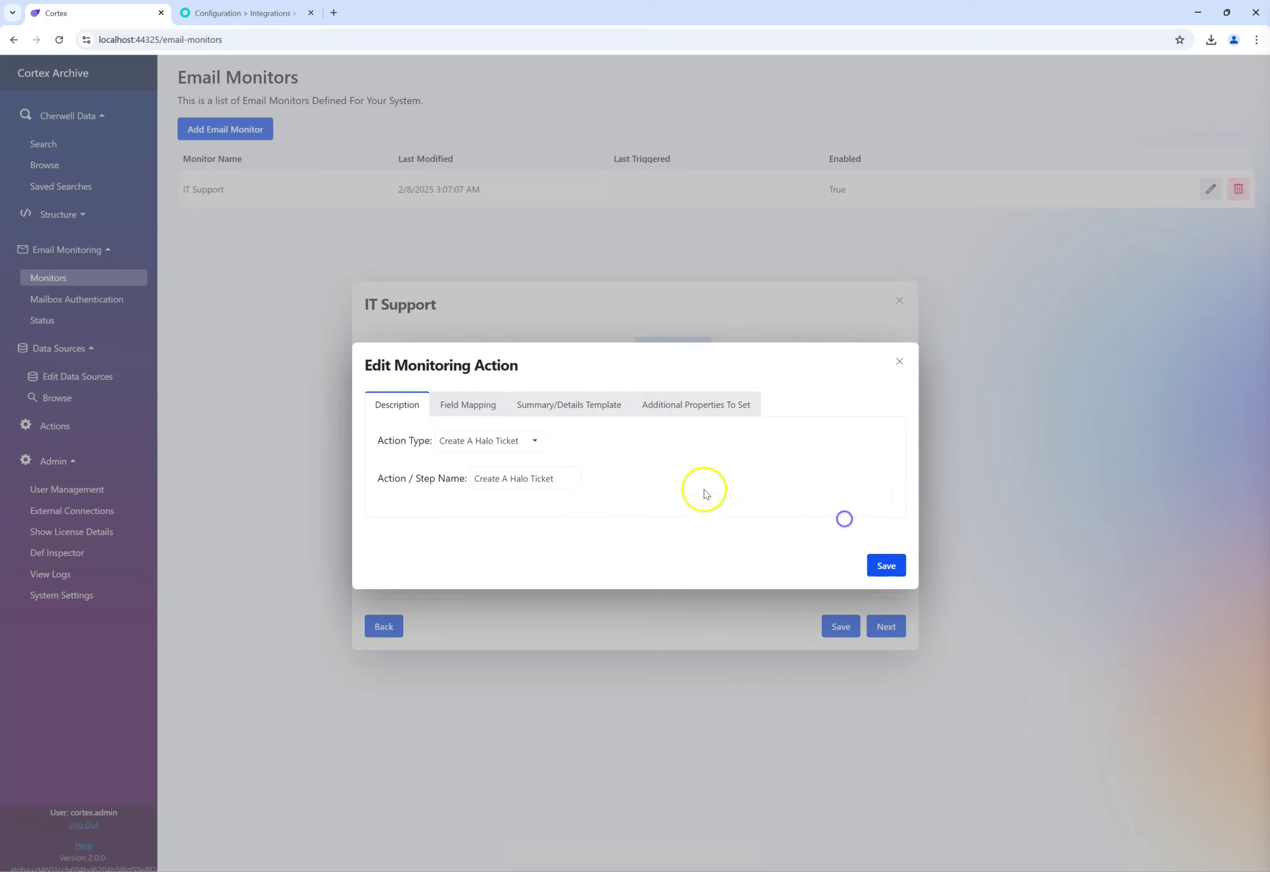
{"action": "left_click", "coordinate": [473, 409]}
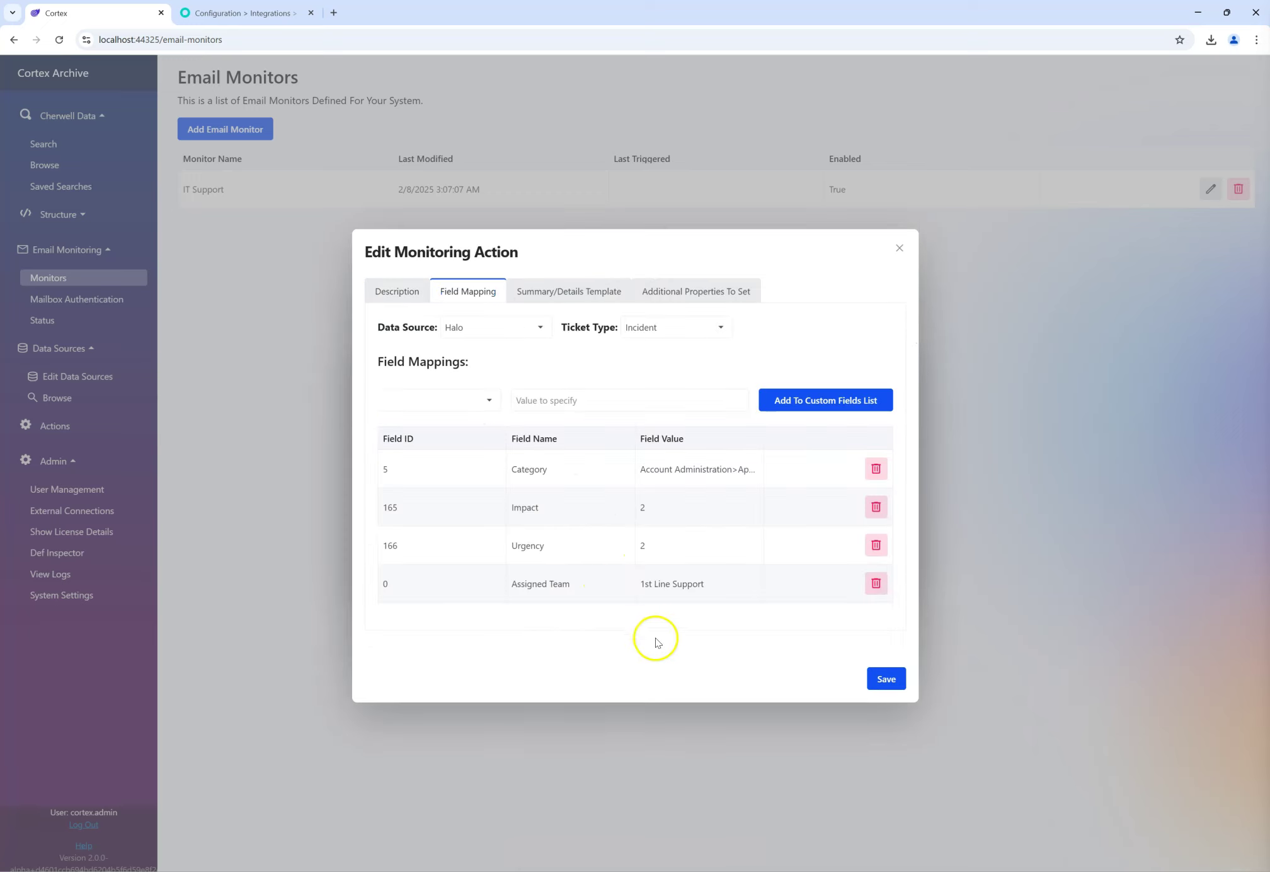
{"action": "left_click", "coordinate": [885, 680]}
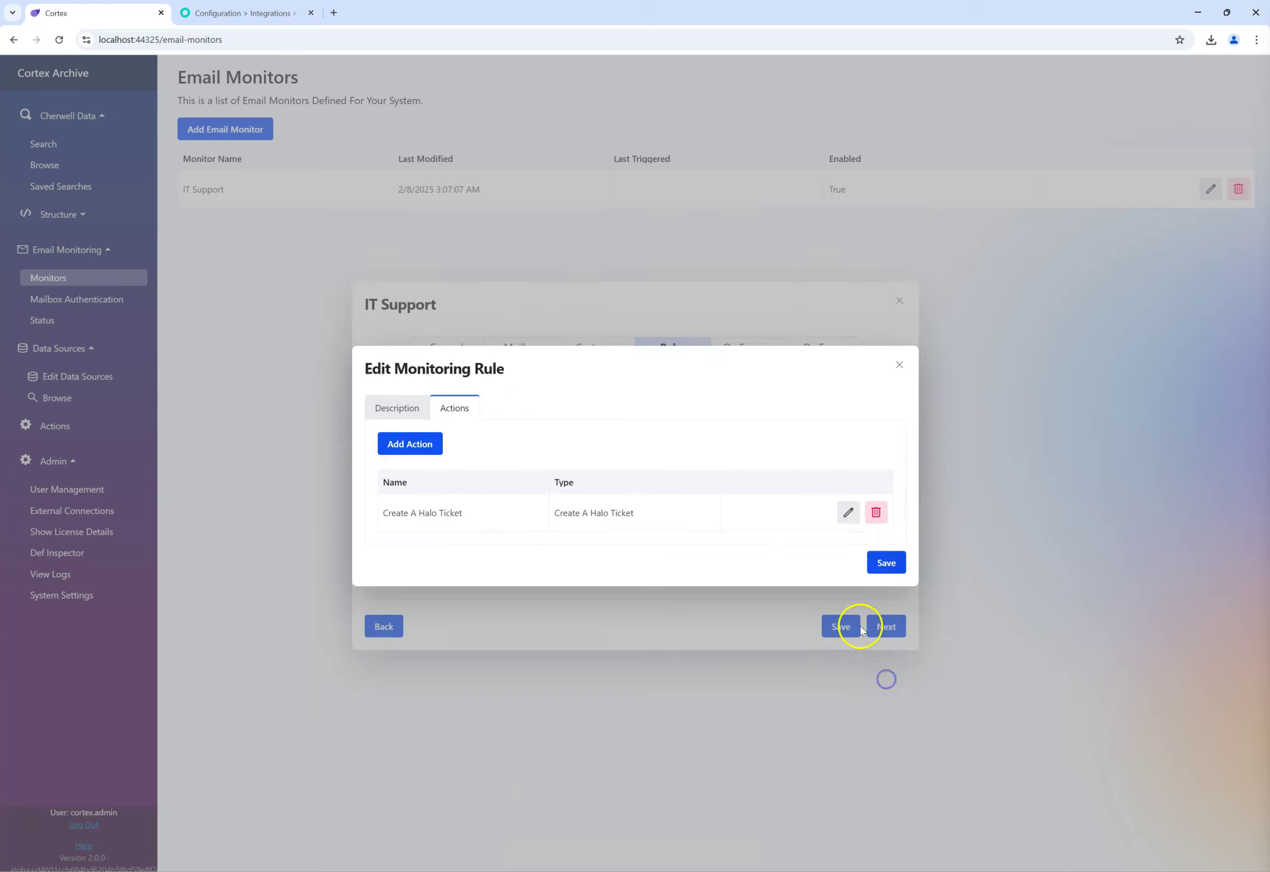
{"action": "left_click", "coordinate": [884, 565]}
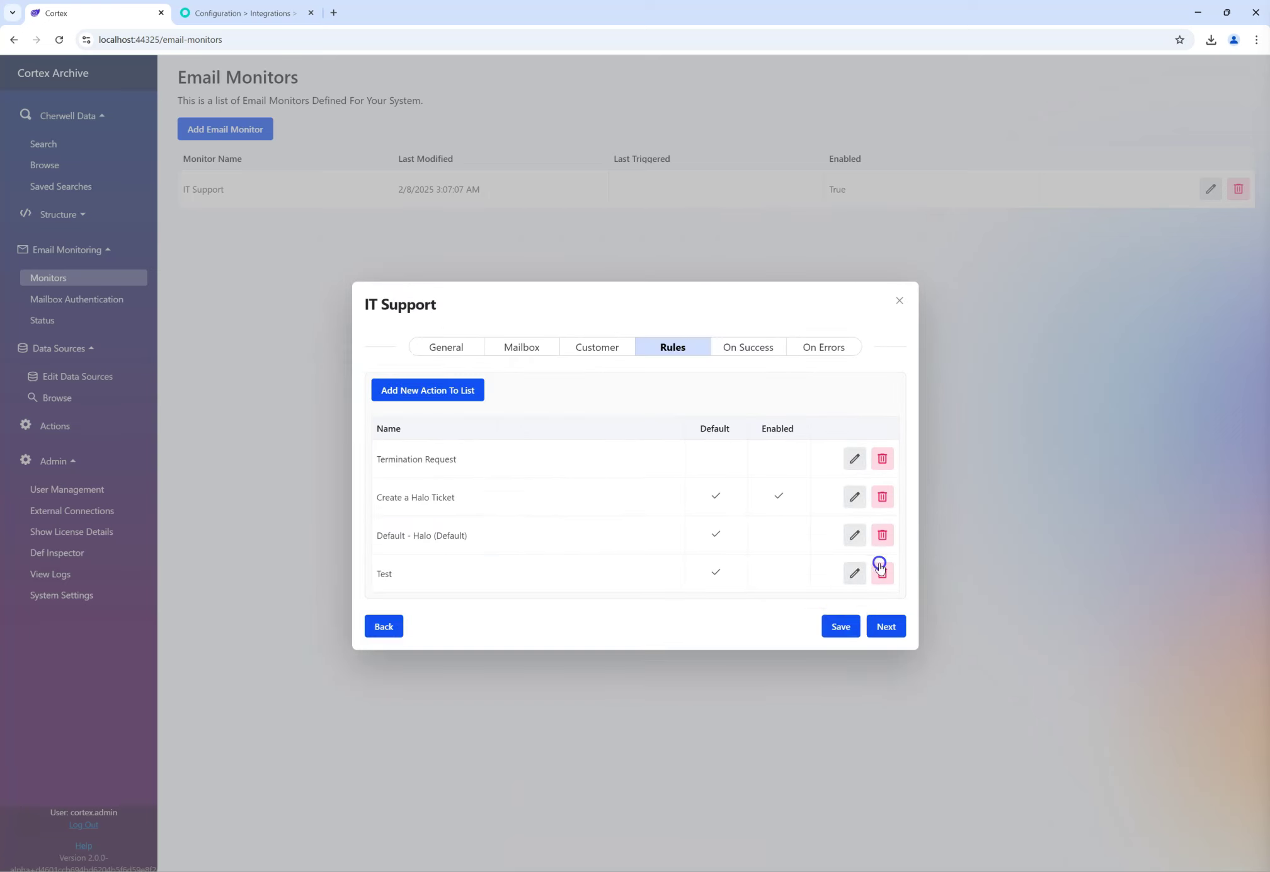
Step: Review the IT Support monitor's options for handling successfully processed emails, including the move-to-mailbox setting
{"action": "left_click", "coordinate": [746, 350]}
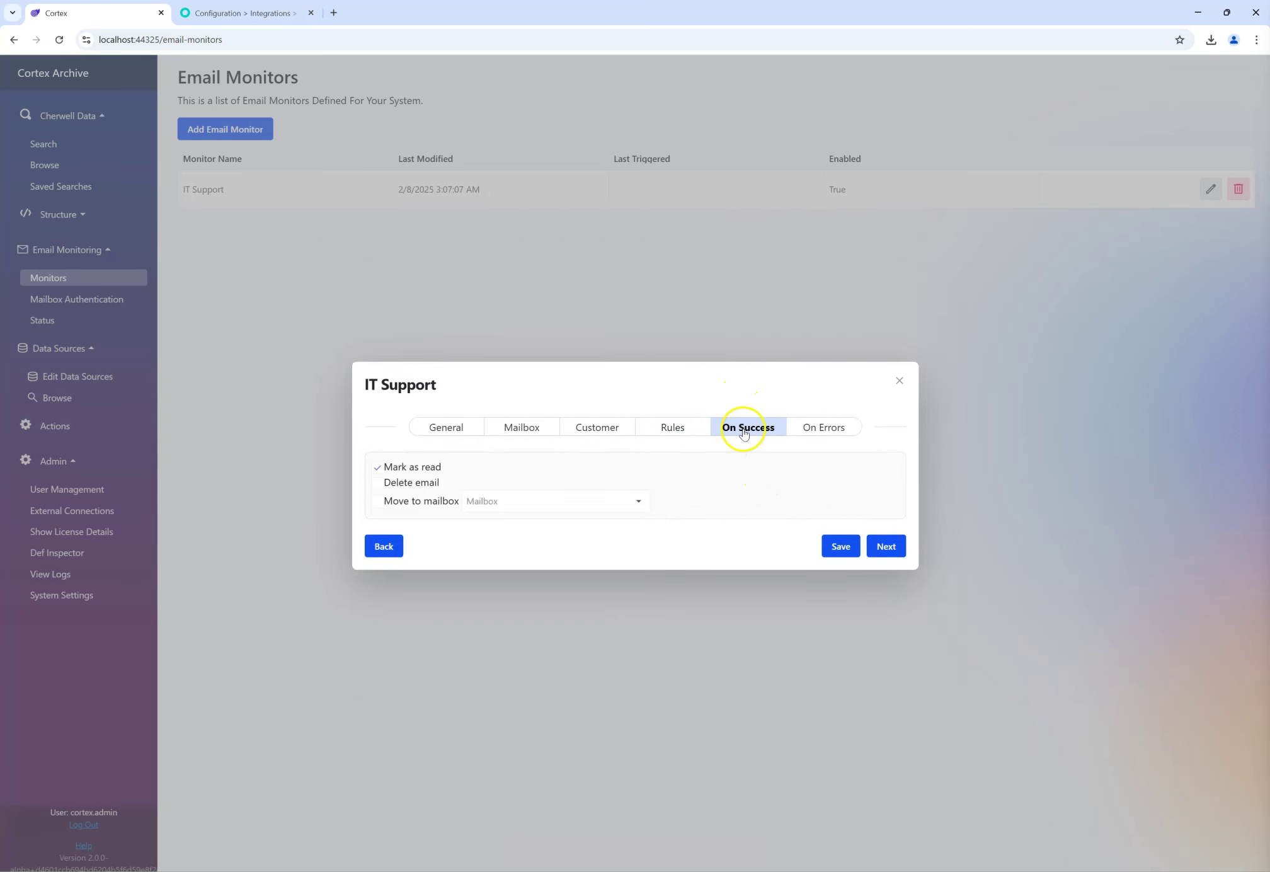
{"action": "left_click", "coordinate": [828, 432]}
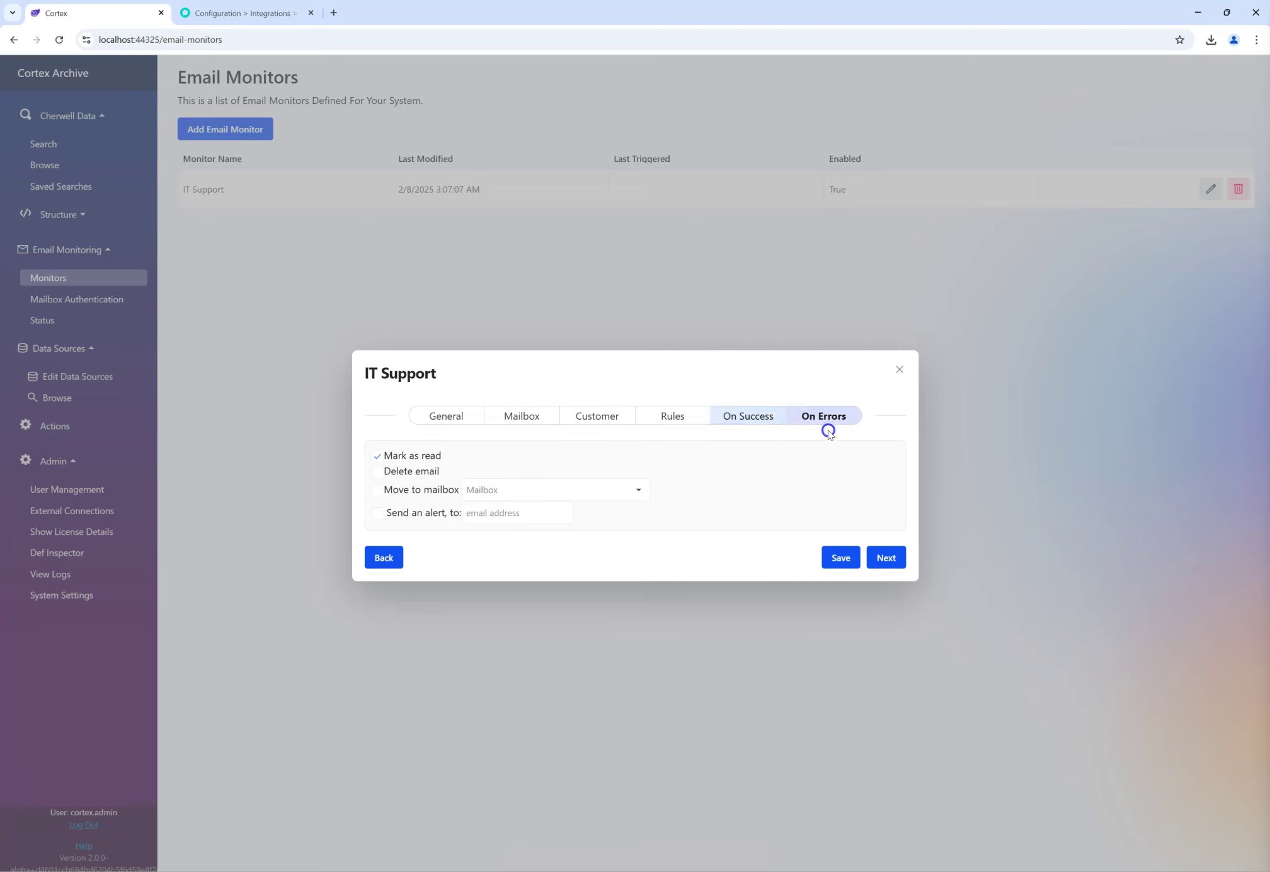
{"action": "left_click", "coordinate": [767, 420]}
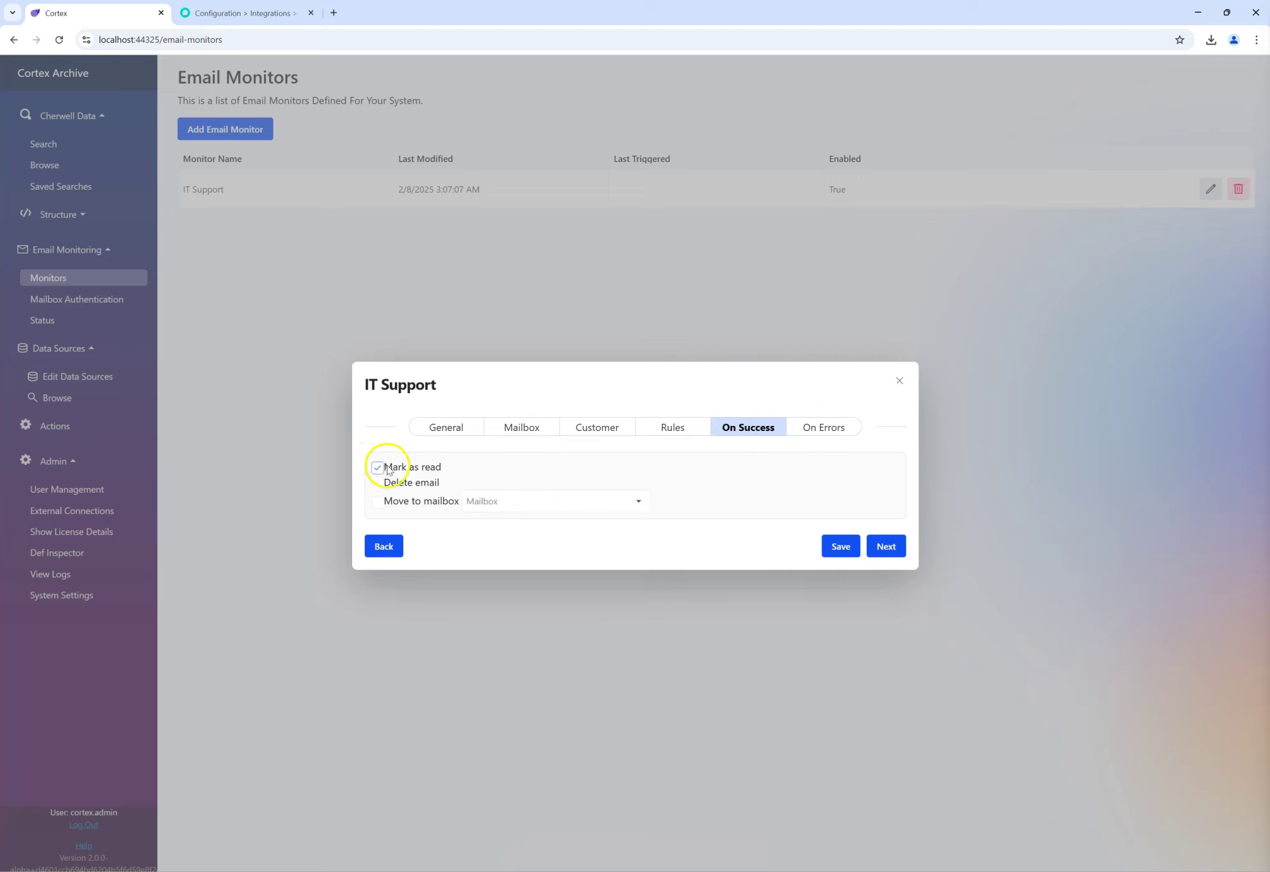
{"action": "left_click", "coordinate": [529, 500]}
{"action": "left_click", "coordinate": [528, 497]}
Step: Check the monitor's error-handling options and general settings, leaving the alert address empty, then save the IT Support monitor
{"action": "left_click", "coordinate": [824, 427]}
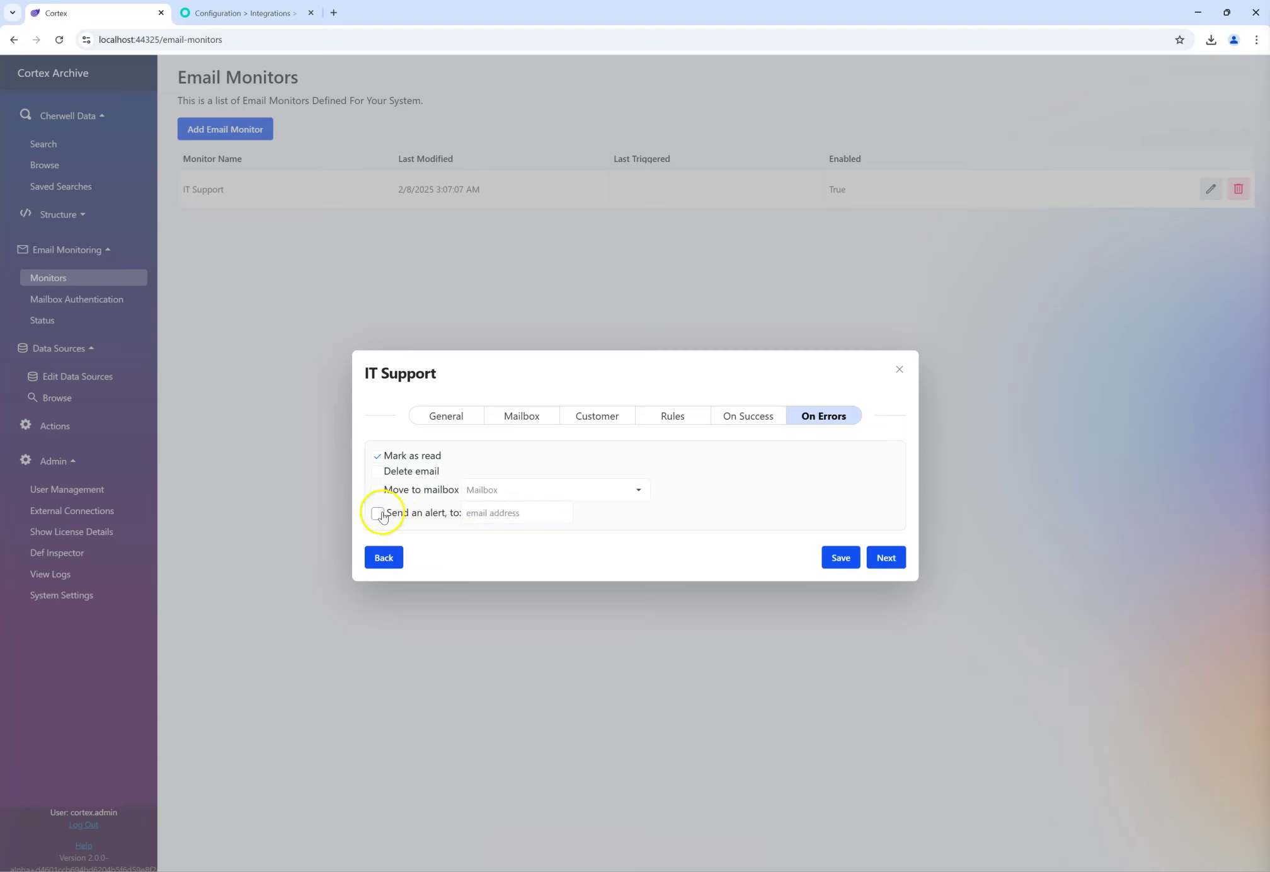
{"action": "left_click_drag", "start_coordinate": [397, 513], "coordinate": [444, 514]}
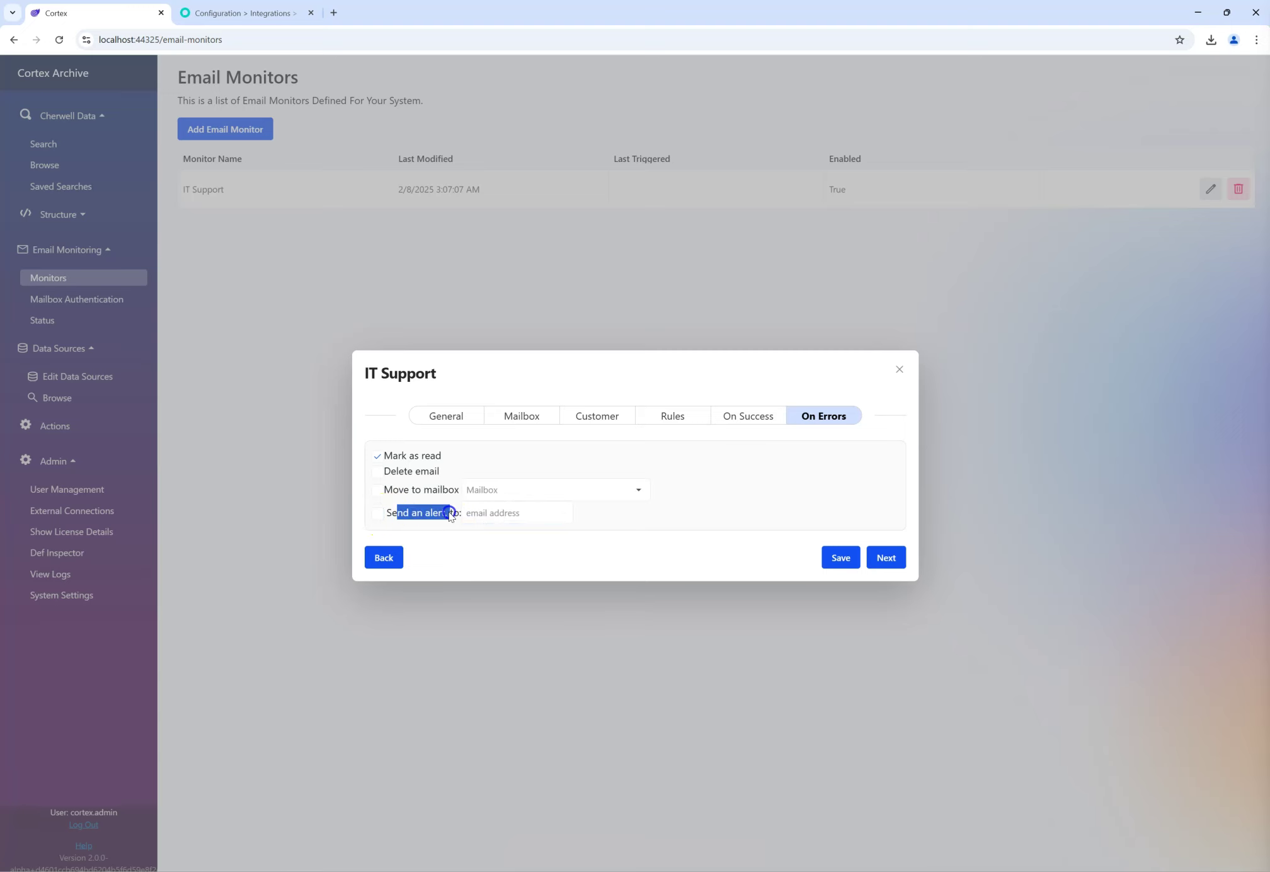
{"action": "left_click", "coordinate": [482, 516]}
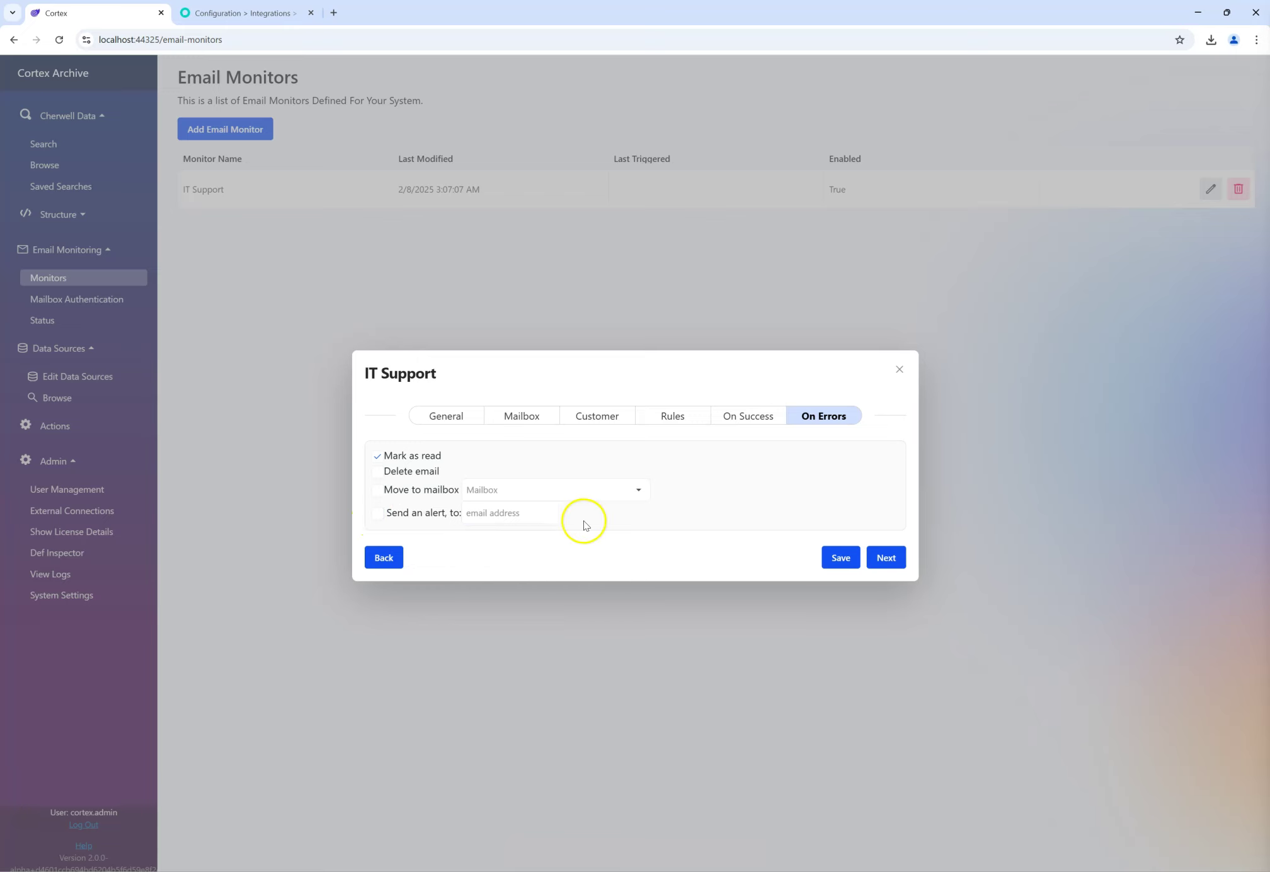
{"action": "triple_click", "coordinate": [483, 522]}
{"action": "key", "text": "BackSpace"}
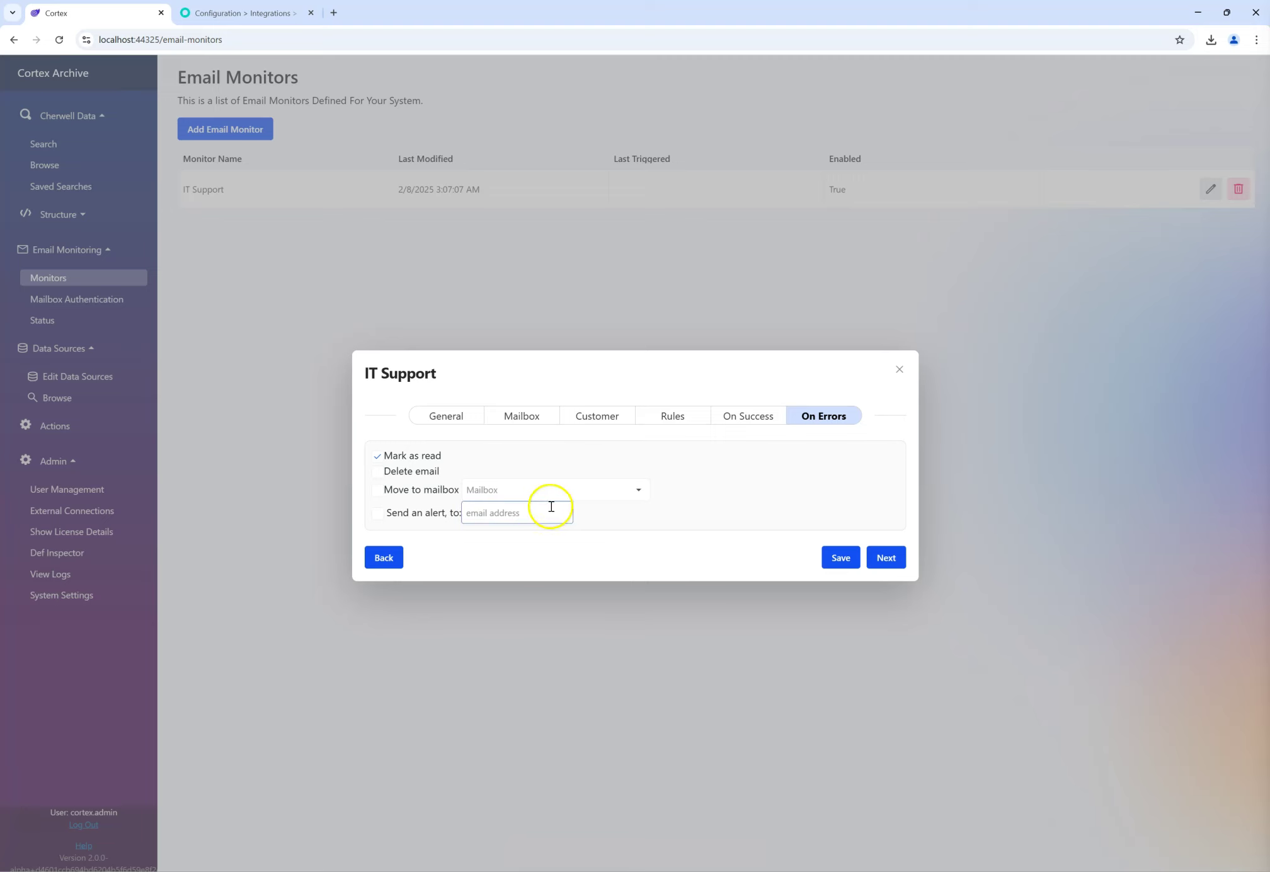
{"action": "left_click", "coordinate": [463, 416]}
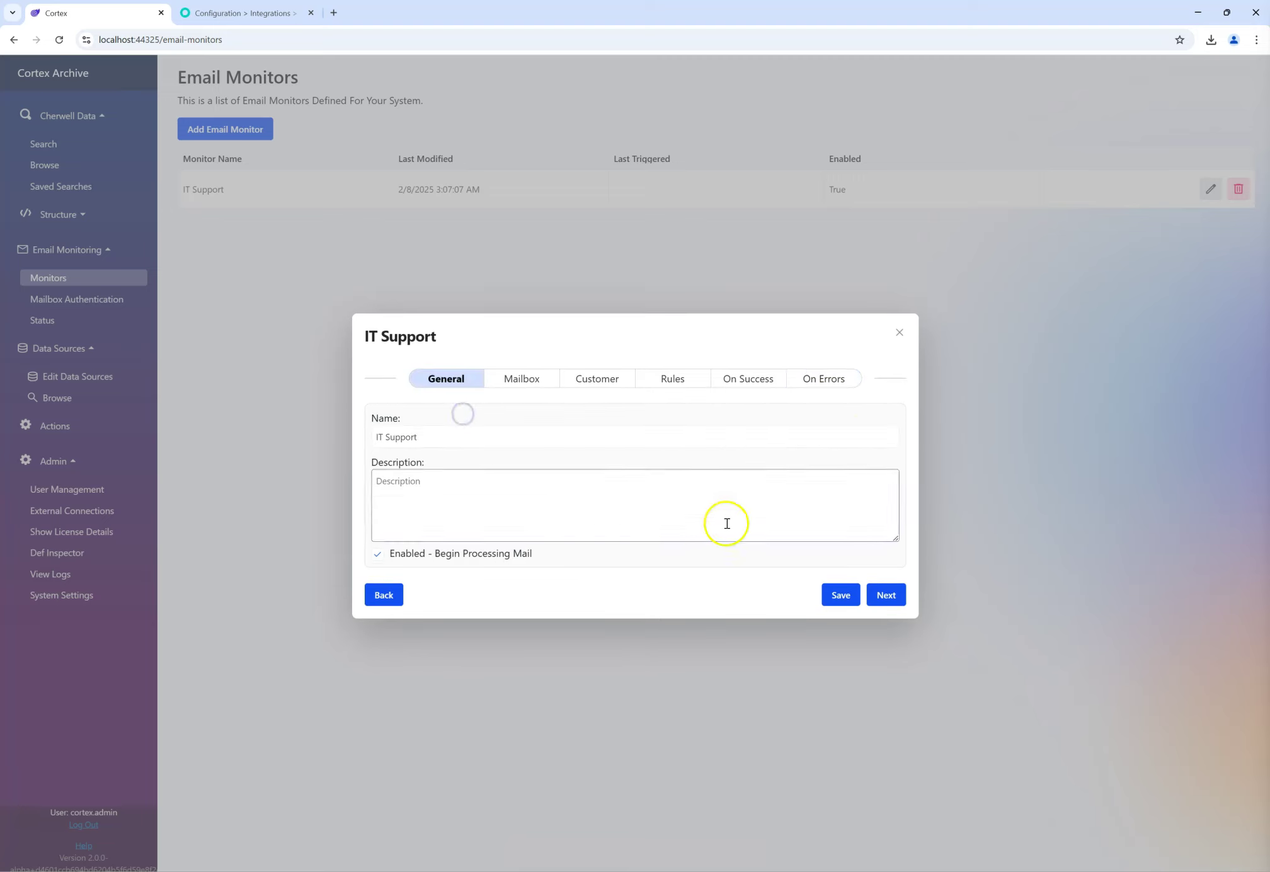
{"action": "left_click", "coordinate": [841, 595]}
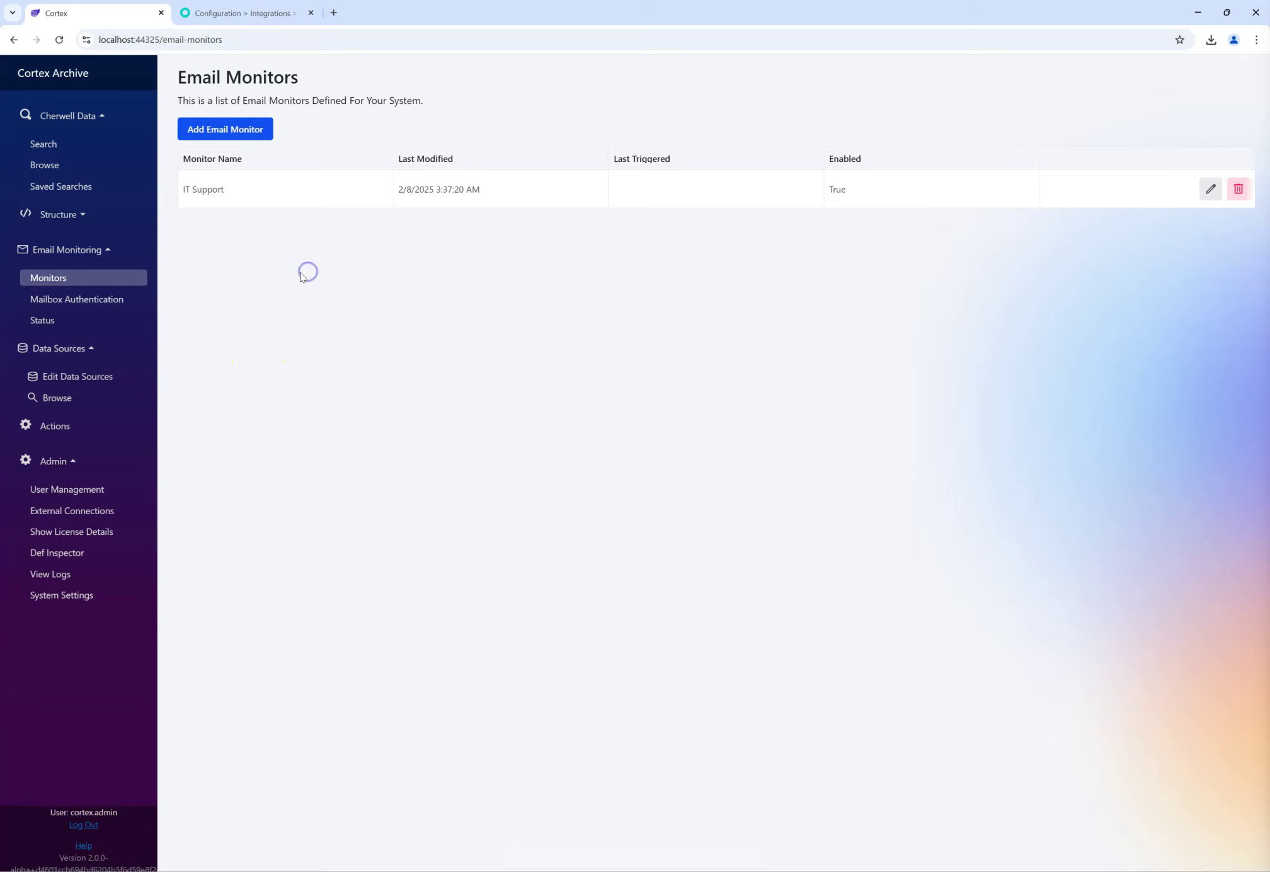
Step: View the email monitoring status, then switch to the mail client and mark all selected MonitoringTest messages as unread
{"action": "left_click", "coordinate": [114, 321]}
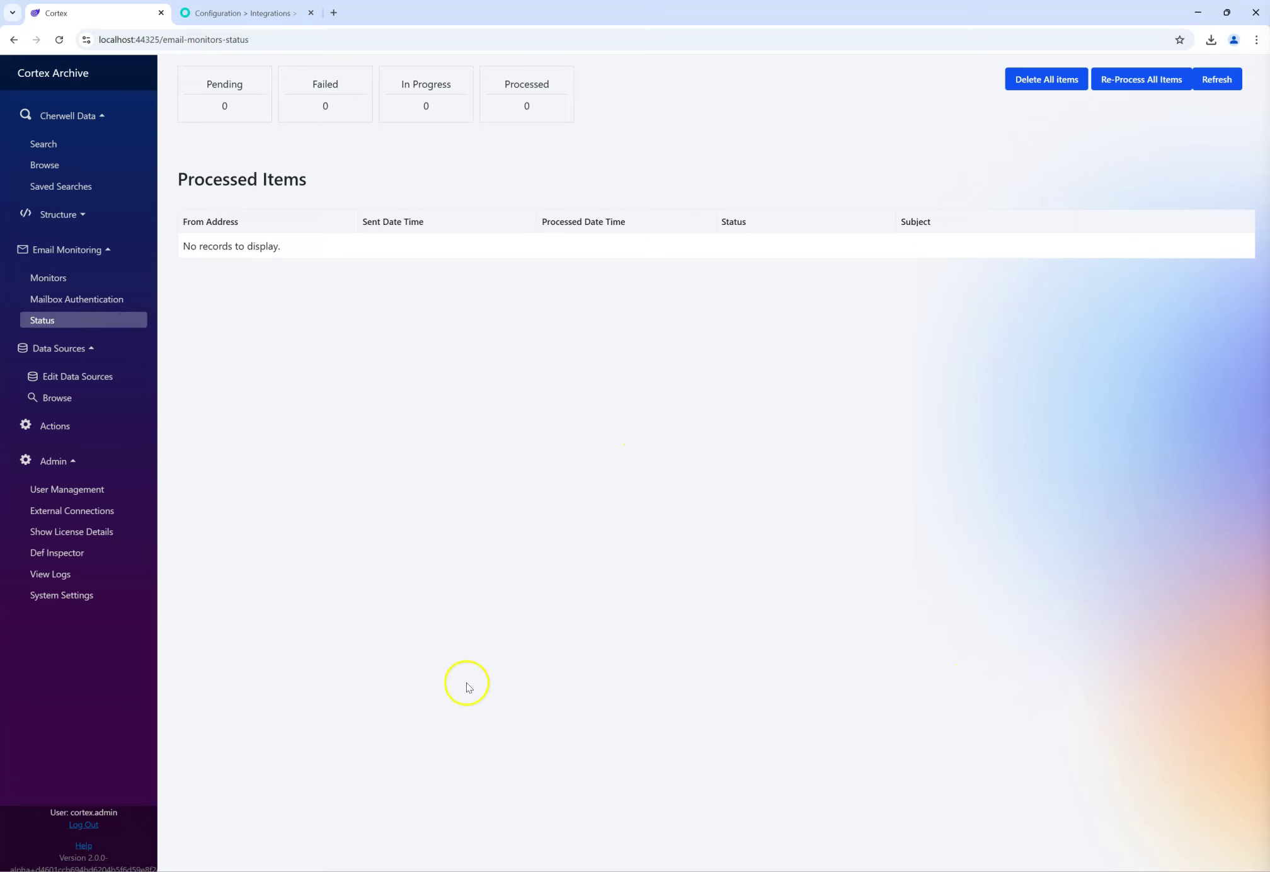
{"action": "left_click", "coordinate": [489, 430]}
{"action": "left_click", "coordinate": [416, 871]}
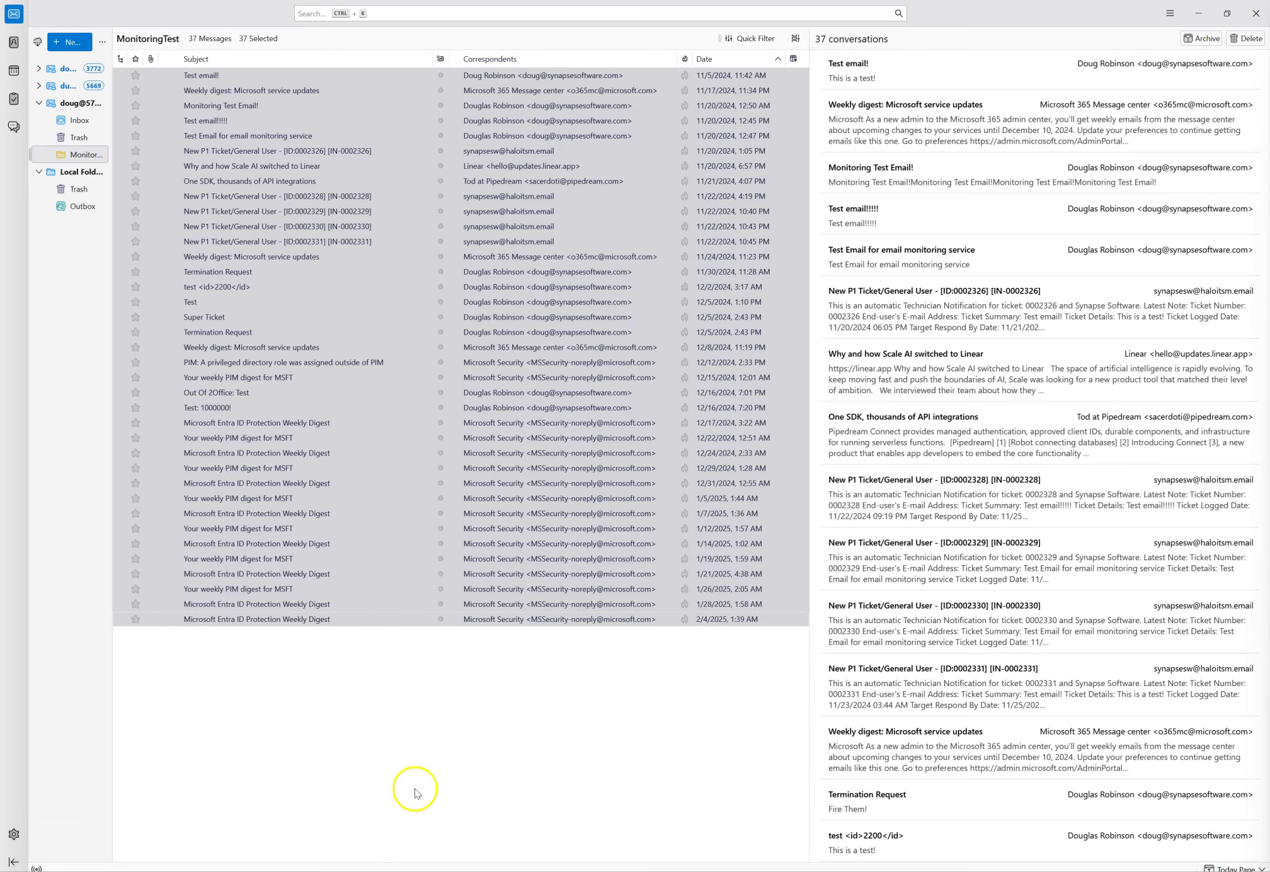
{"action": "right_click", "coordinate": [340, 618]}
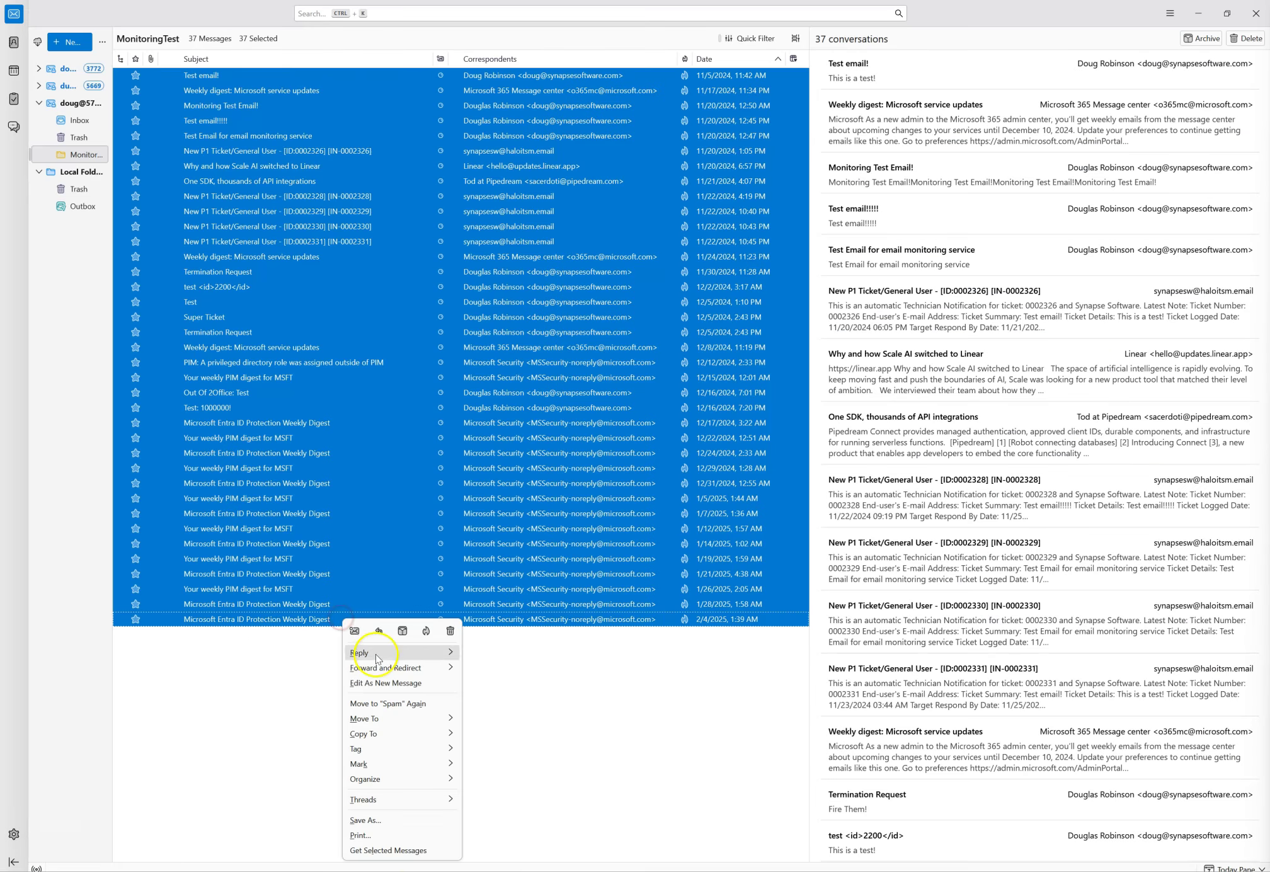
{"action": "mouse_move", "coordinate": [393, 767]}
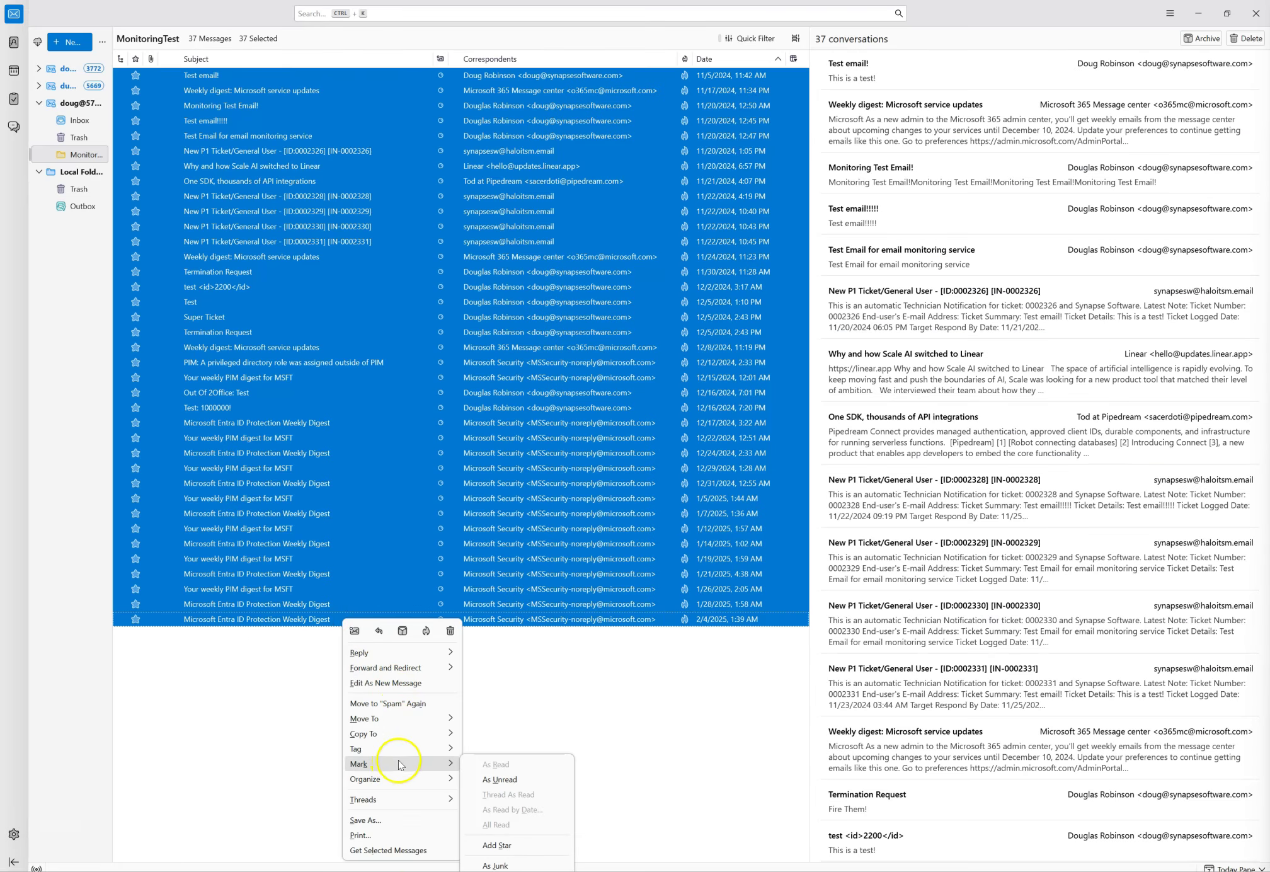
{"action": "left_click", "coordinate": [499, 779]}
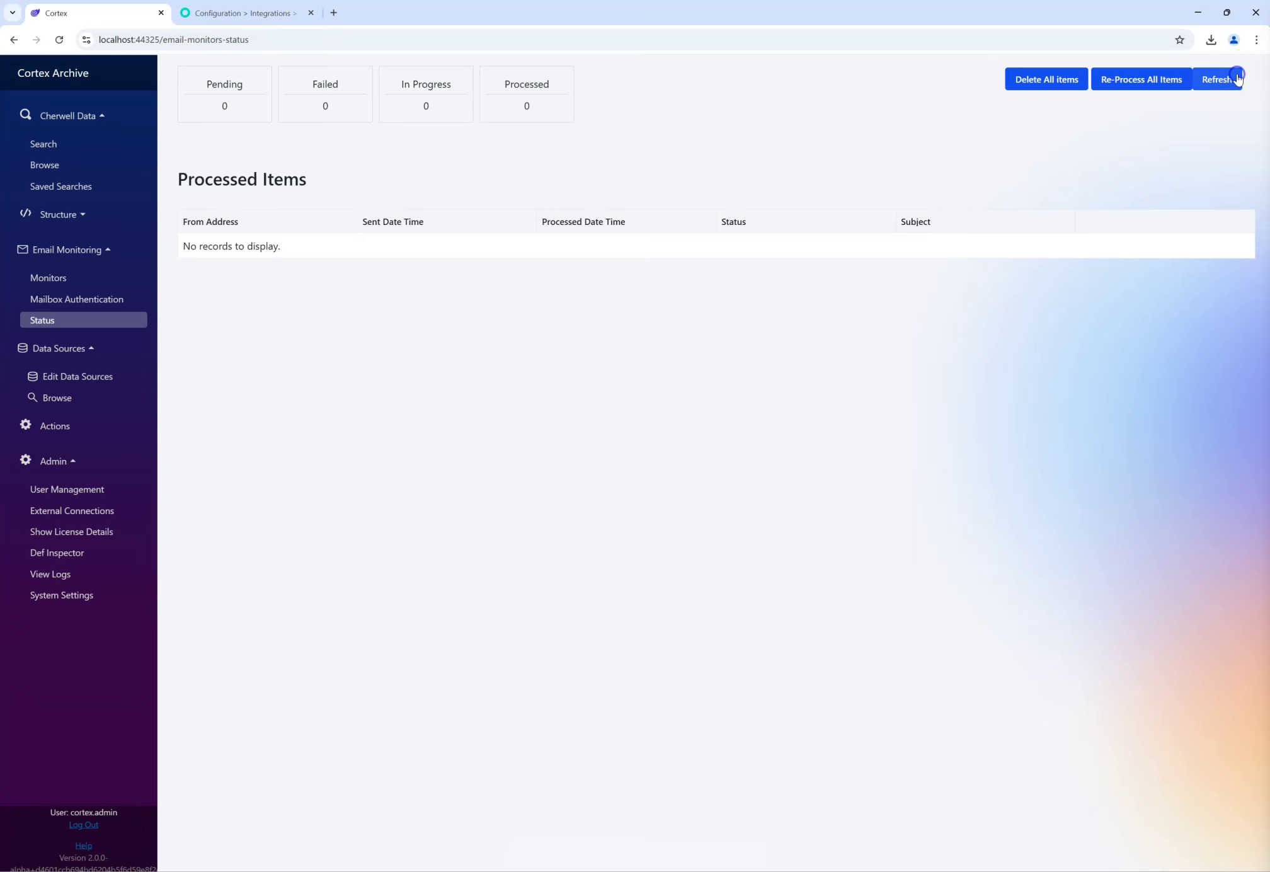
Step: Return to Cortex and refresh the email monitoring status repeatedly to follow the messages from pending to processed
{"action": "left_click", "coordinate": [1235, 83]}
{"action": "left_click", "coordinate": [1235, 84]}
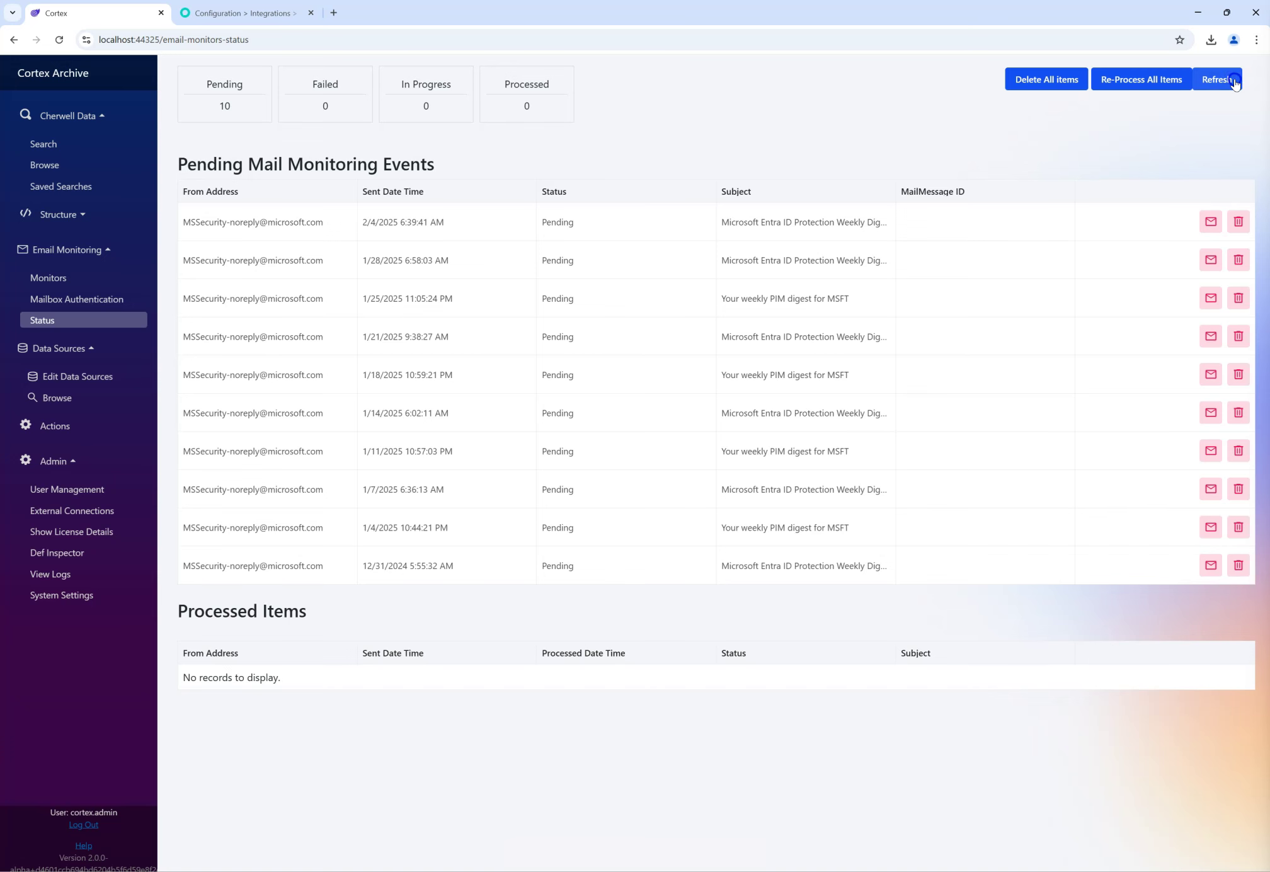
{"action": "left_click", "coordinate": [1236, 83]}
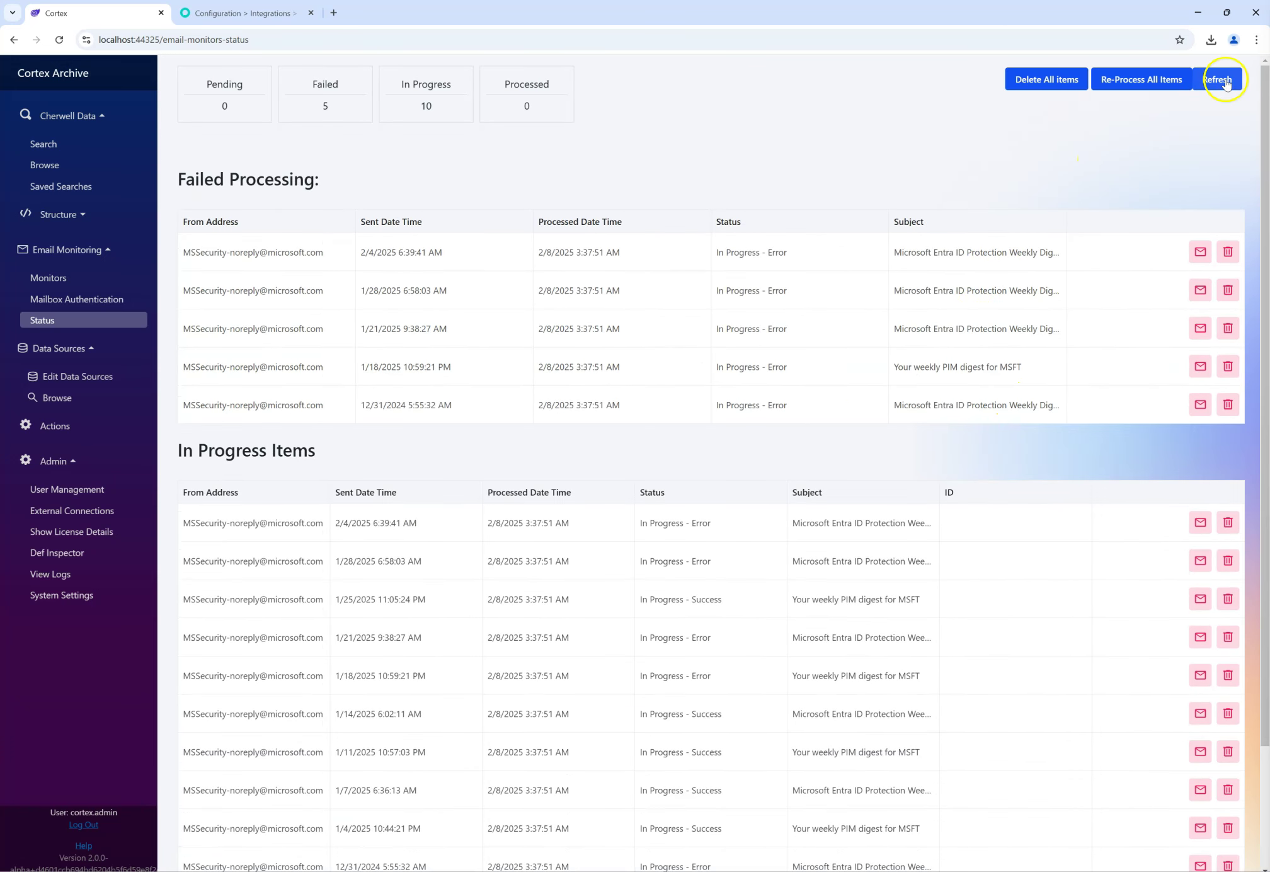
{"action": "left_click", "coordinate": [1226, 83]}
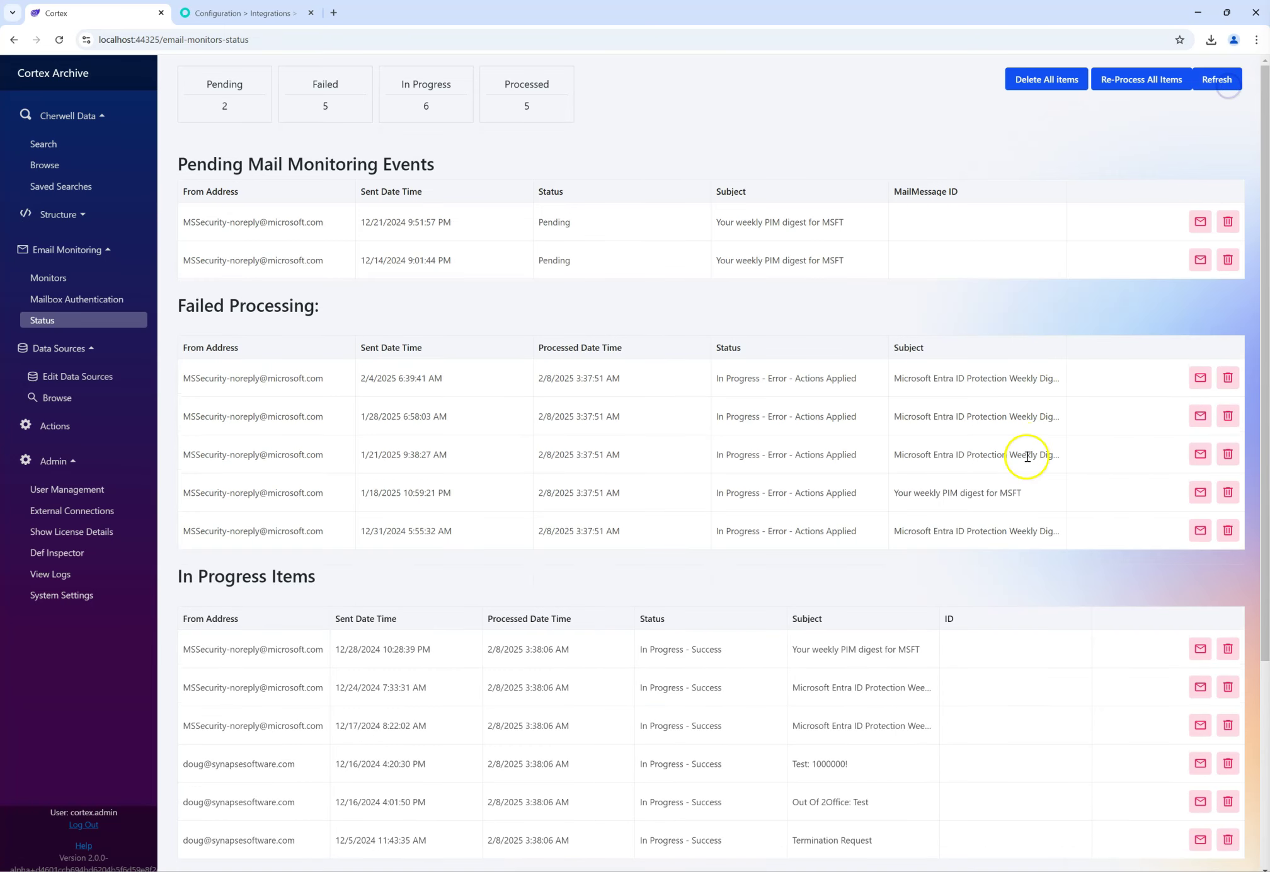
{"action": "scroll", "coordinate": [951, 492], "scroll_direction": "down", "scroll_amount": 2}
{"action": "scroll", "coordinate": [824, 362], "scroll_direction": "up", "scroll_amount": 2}
{"action": "left_click", "coordinate": [1218, 79]}
{"action": "left_click", "coordinate": [1225, 81]}
{"action": "left_click", "coordinate": [1226, 84]}
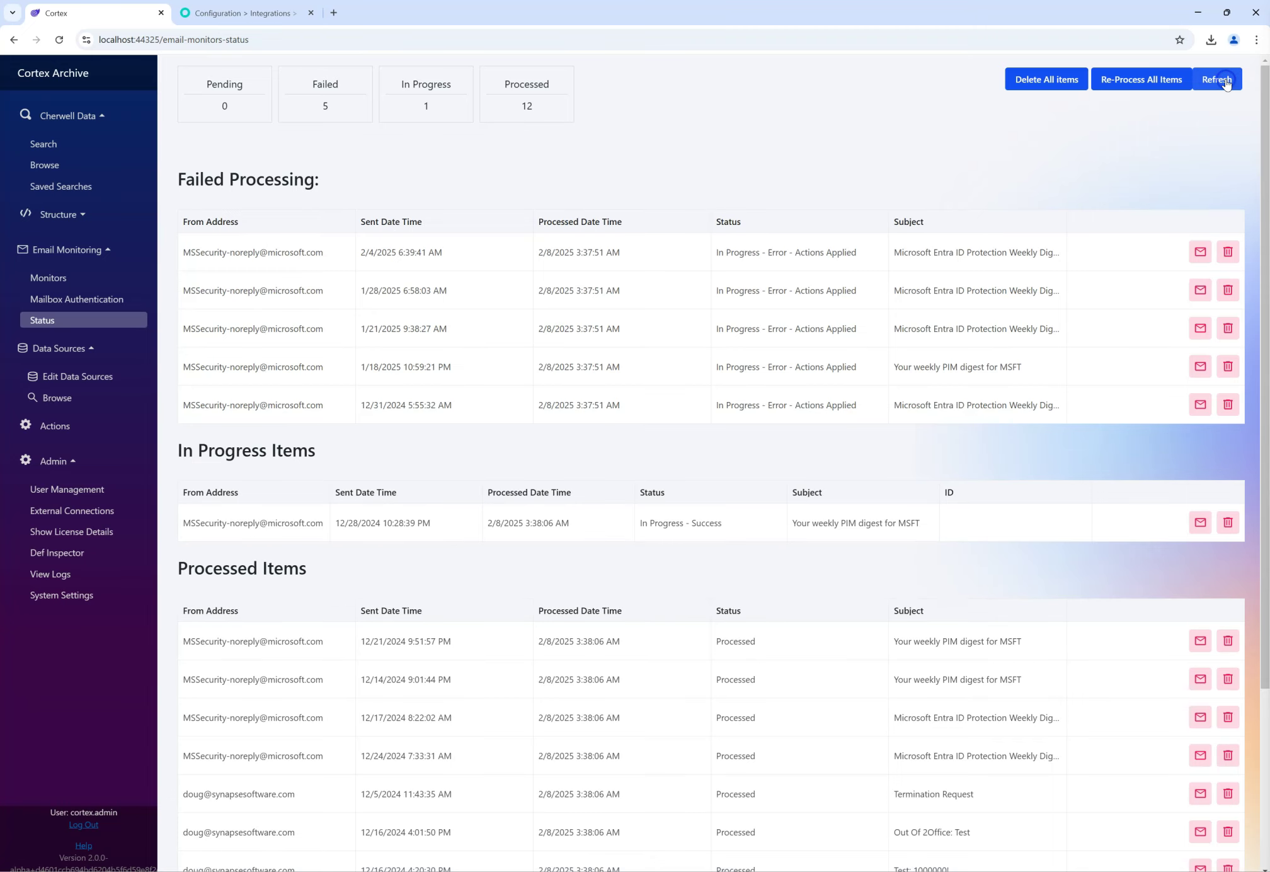
{"action": "left_click", "coordinate": [1225, 84]}
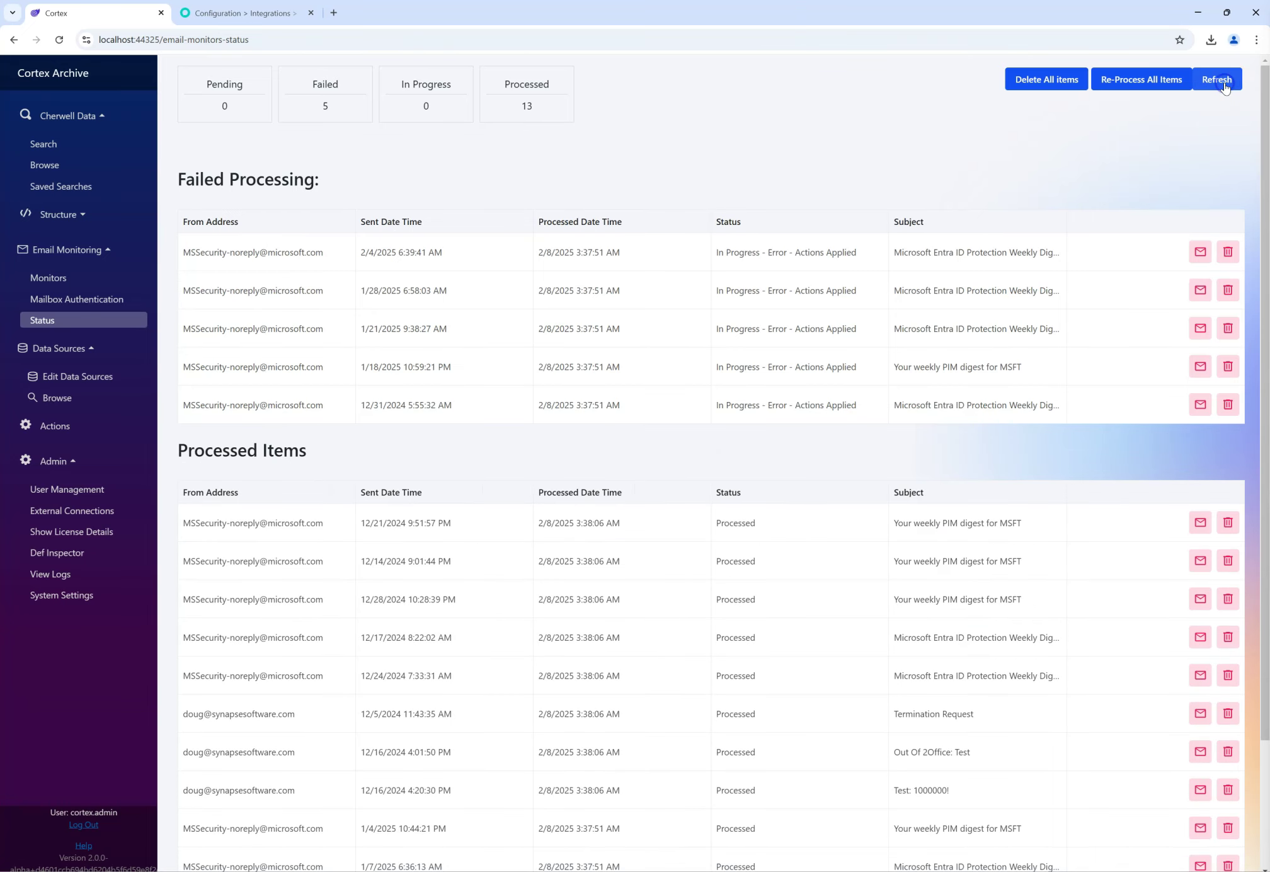
Step: Compare the status counters, refresh for the next batch of messages, and examine the failed, in-progress and processed items
{"action": "left_click_drag", "start_coordinate": [222, 107], "coordinate": [359, 110]}
{"action": "left_click", "coordinate": [620, 136]}
{"action": "left_click", "coordinate": [1234, 86]}
{"action": "left_click", "coordinate": [1235, 87]}
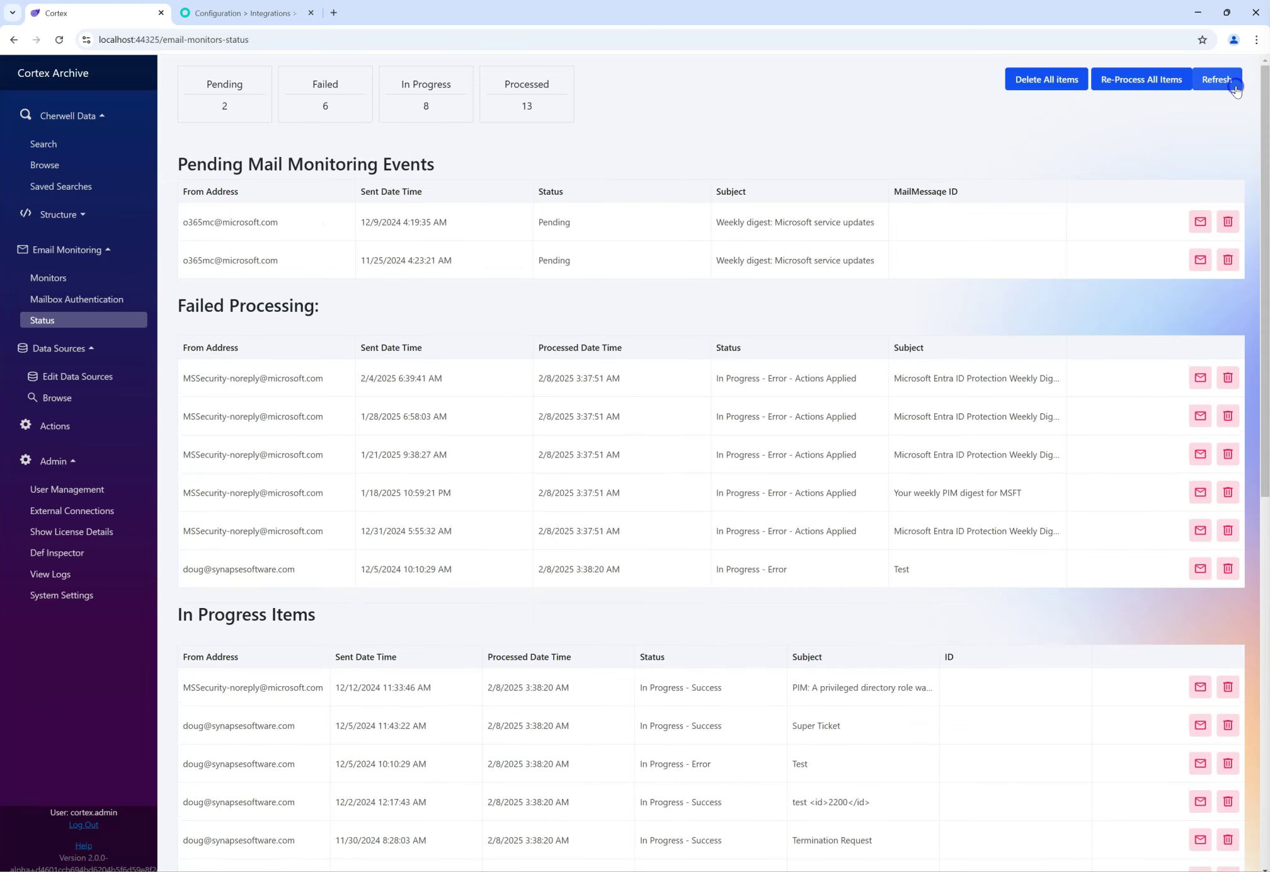
{"action": "left_click", "coordinate": [1236, 88]}
{"action": "left_click", "coordinate": [1236, 88]}
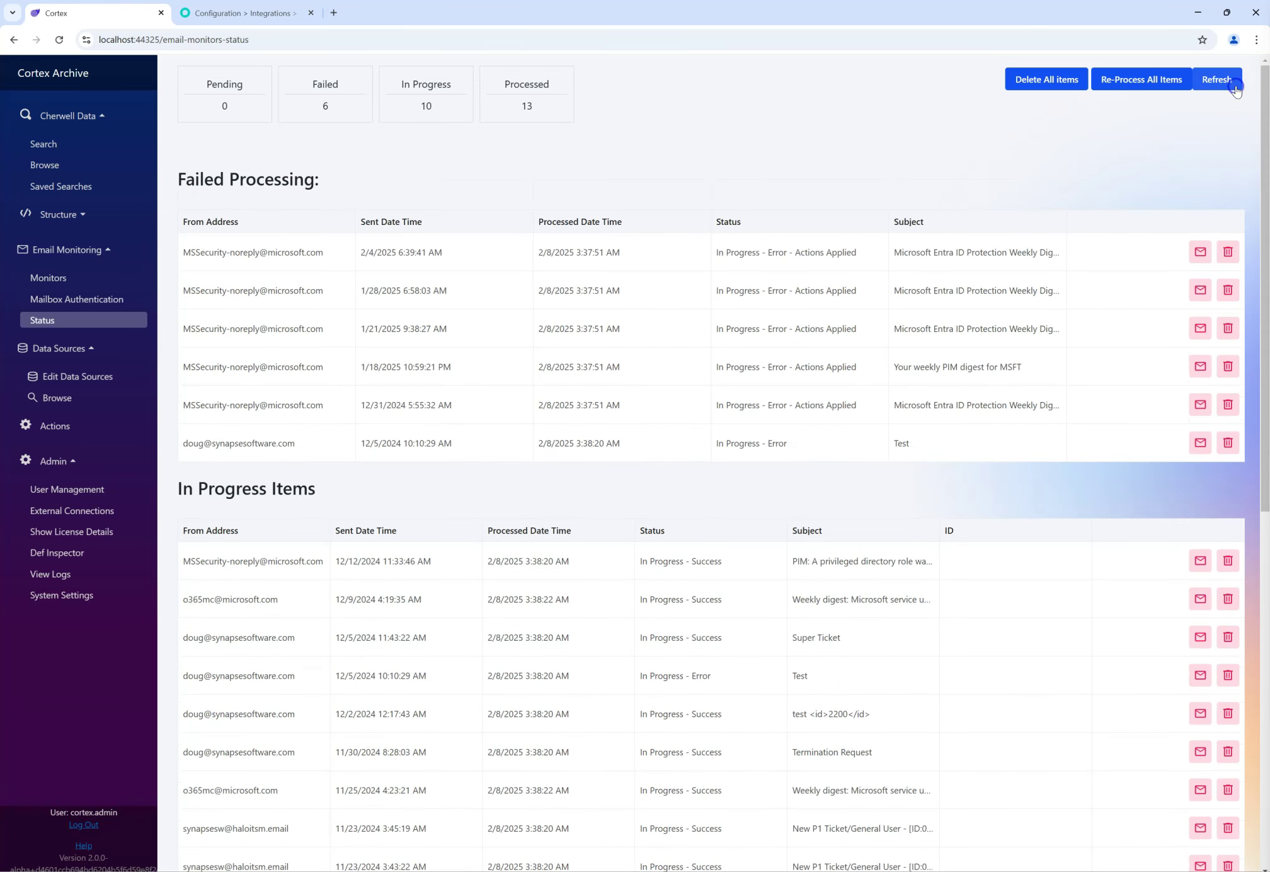
{"action": "scroll", "coordinate": [1027, 306], "scroll_direction": "down", "scroll_amount": 4}
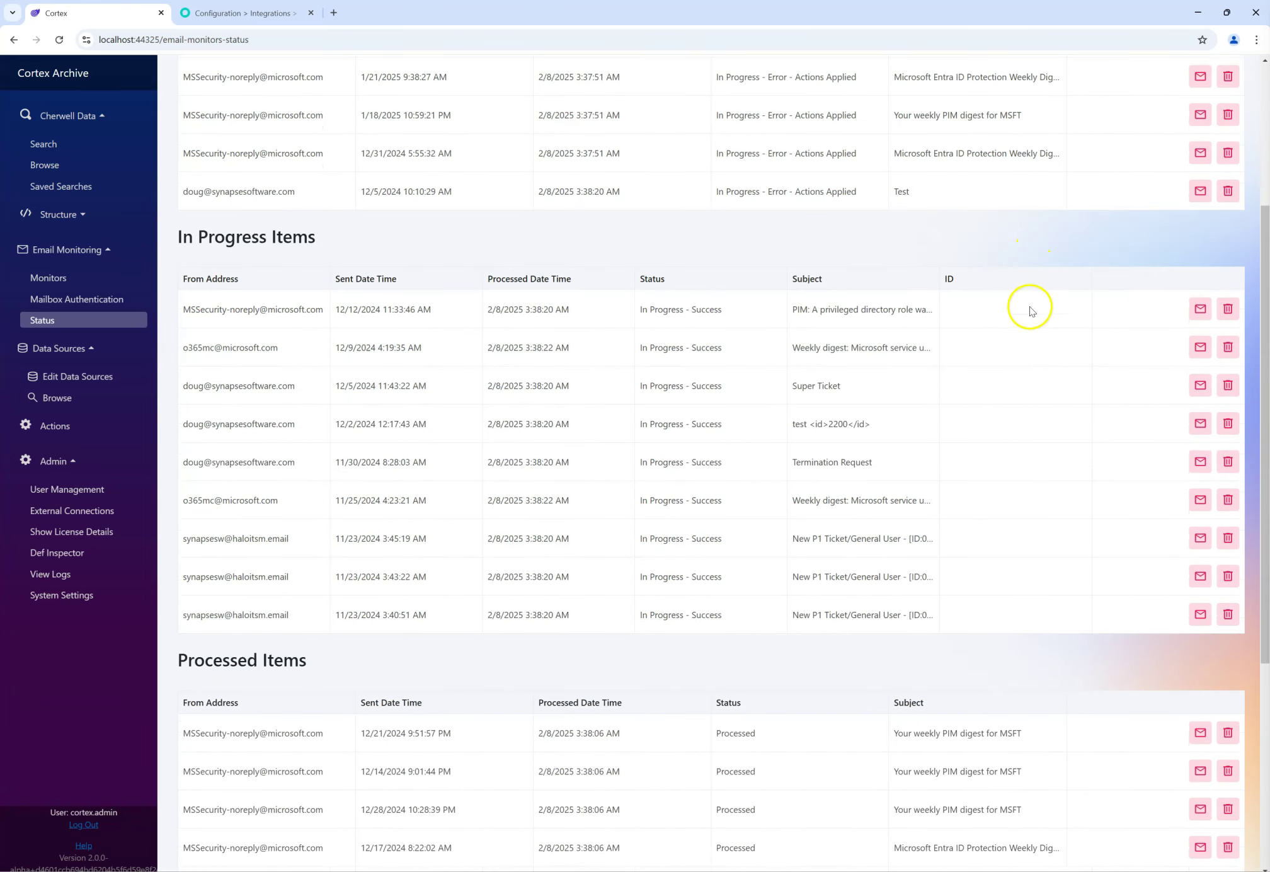
{"action": "scroll", "coordinate": [1029, 399], "scroll_direction": "down", "scroll_amount": 5}
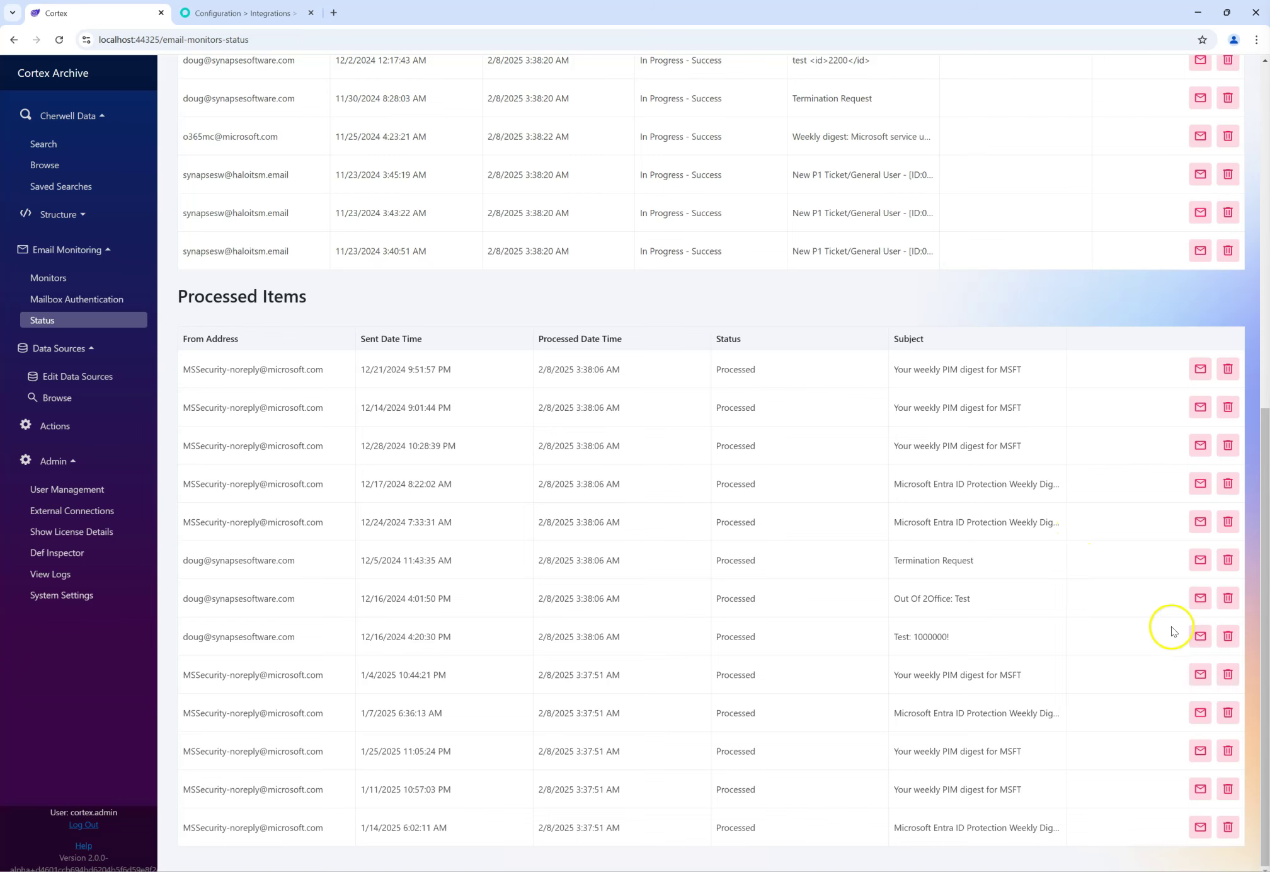
Step: Refresh the email monitoring status and examine which messages sit under In Progress Items and Processed Items
{"action": "scroll", "coordinate": [760, 382], "scroll_direction": "up", "scroll_amount": 10}
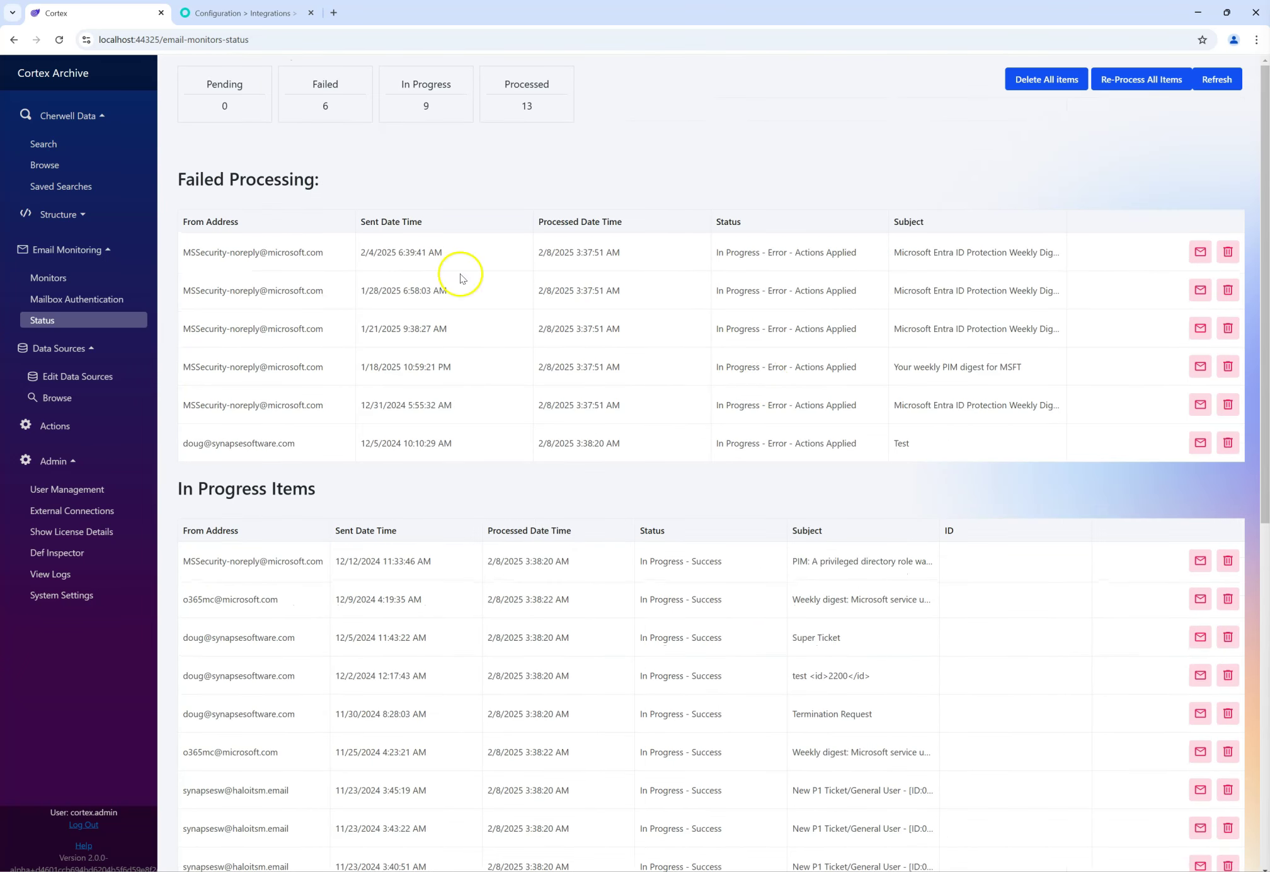
{"action": "left_click", "coordinate": [1215, 80]}
{"action": "scroll", "coordinate": [814, 312], "scroll_direction": "down", "scroll_amount": 12}
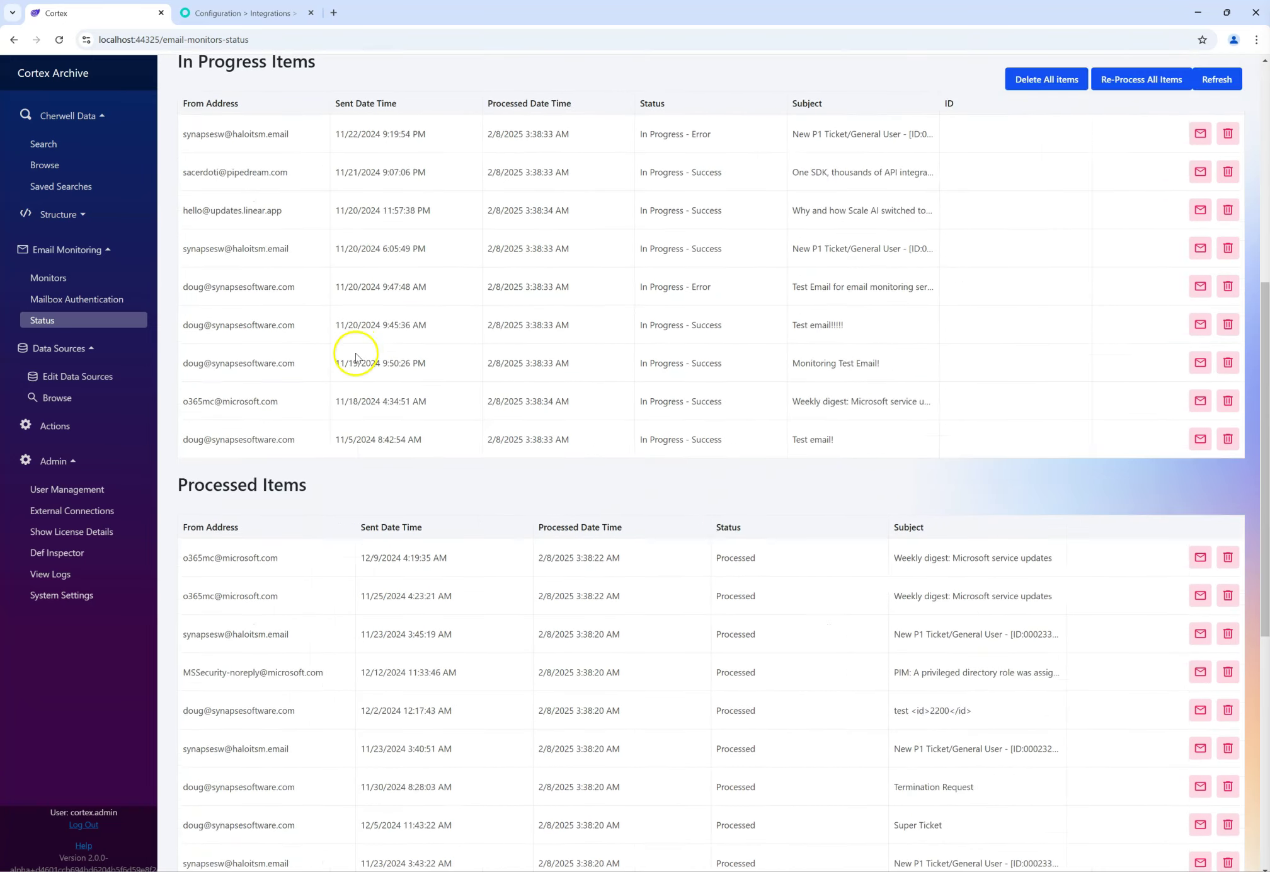
{"action": "triple_click", "coordinate": [227, 172]}
{"action": "scroll", "coordinate": [250, 167], "scroll_direction": "up", "scroll_amount": 6}
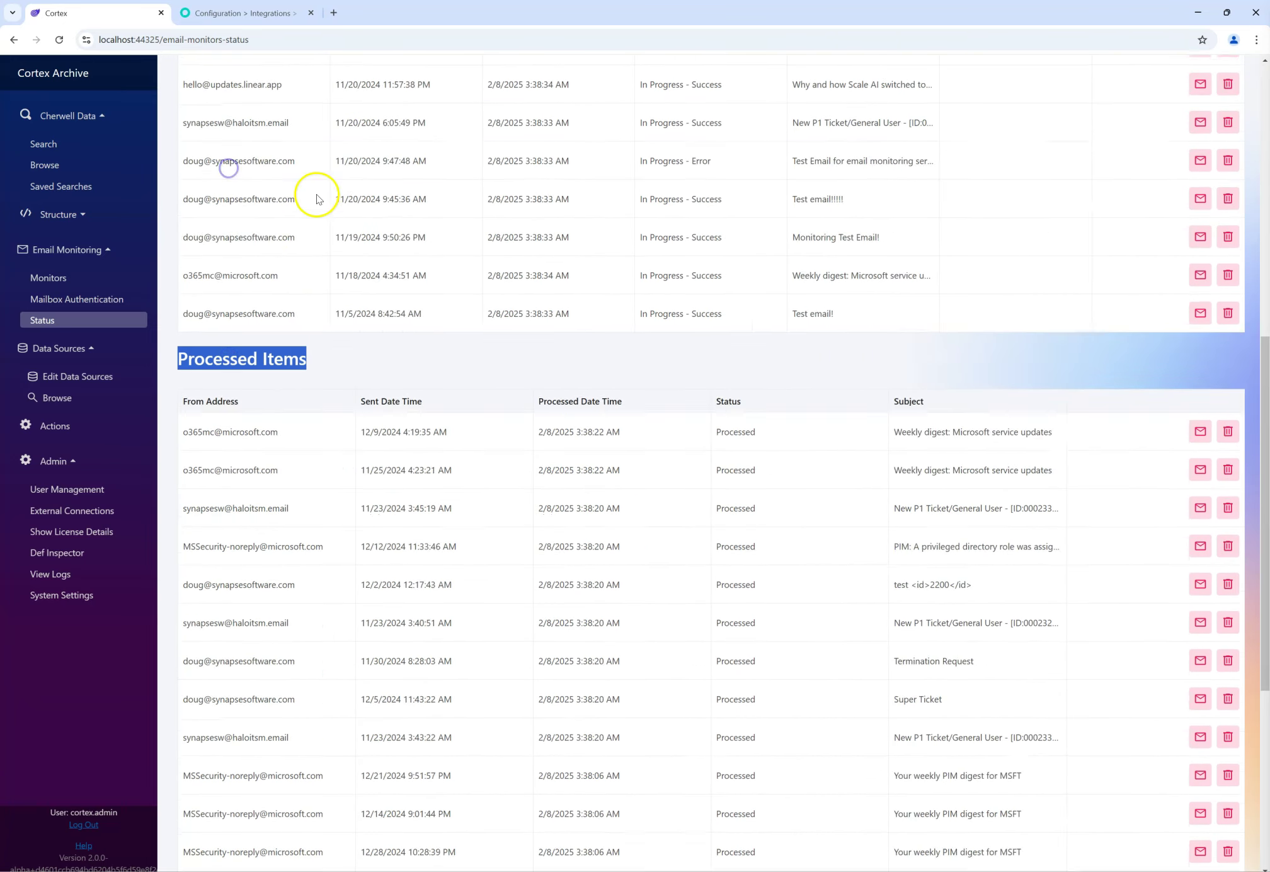
{"action": "triple_click", "coordinate": [246, 125]}
{"action": "scroll", "coordinate": [351, 161], "scroll_direction": "up", "scroll_amount": 4}
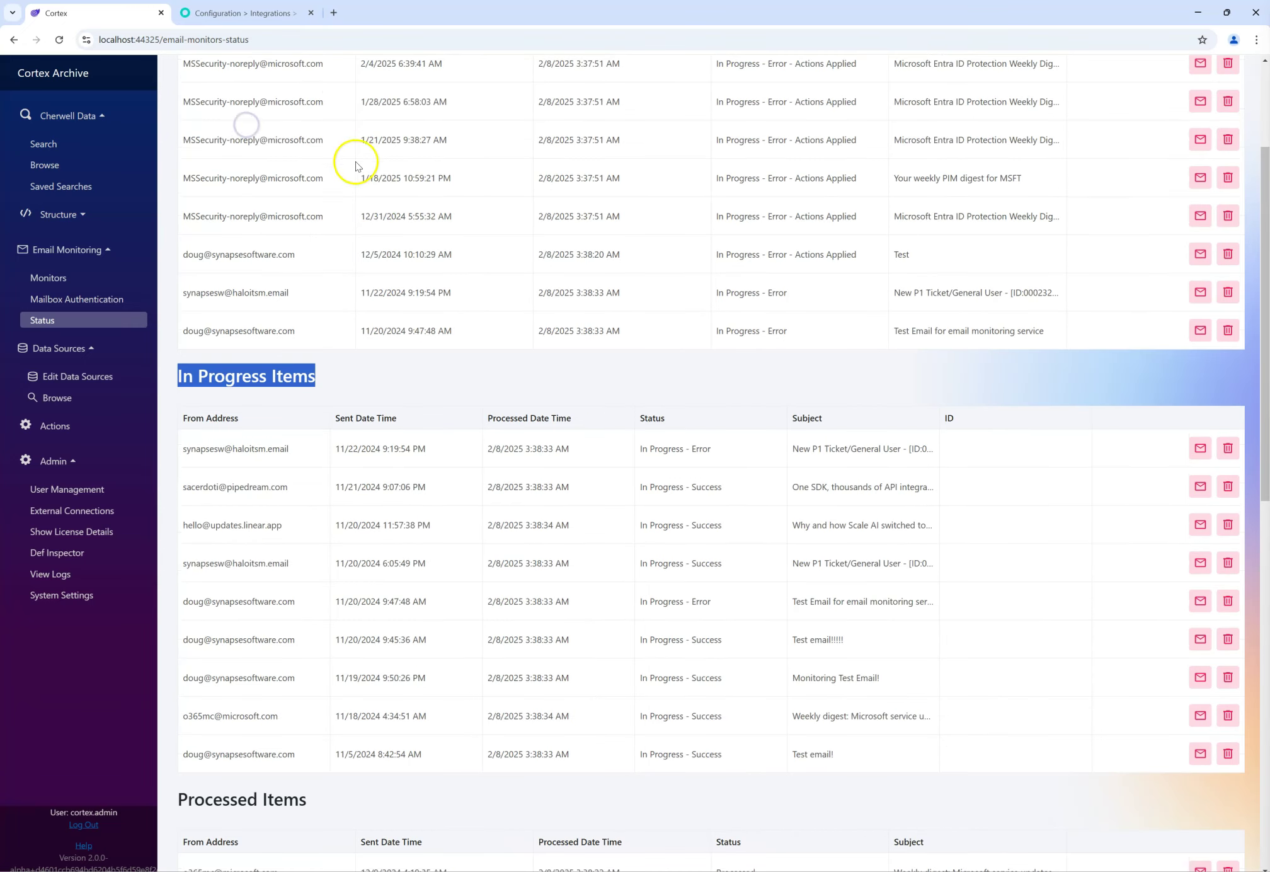
{"action": "scroll", "coordinate": [458, 261], "scroll_direction": "down", "scroll_amount": 5}
Step: Compare the success and error statuses of the in-progress messages with the entries under Failed Processing
{"action": "left_click_drag", "start_coordinate": [728, 446], "coordinate": [641, 137]}
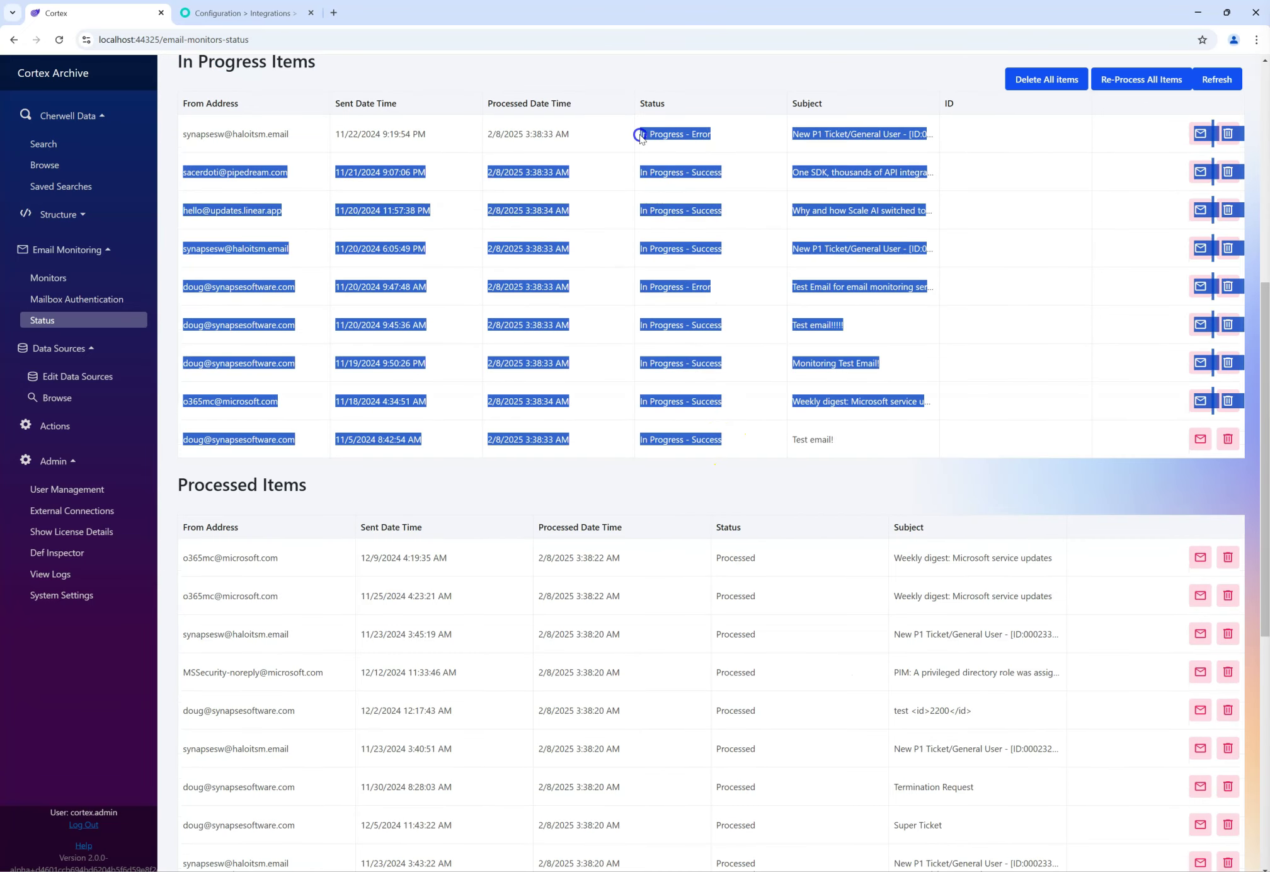
{"action": "scroll", "coordinate": [735, 261], "scroll_direction": "up", "scroll_amount": 2}
{"action": "double_click", "coordinate": [708, 376]}
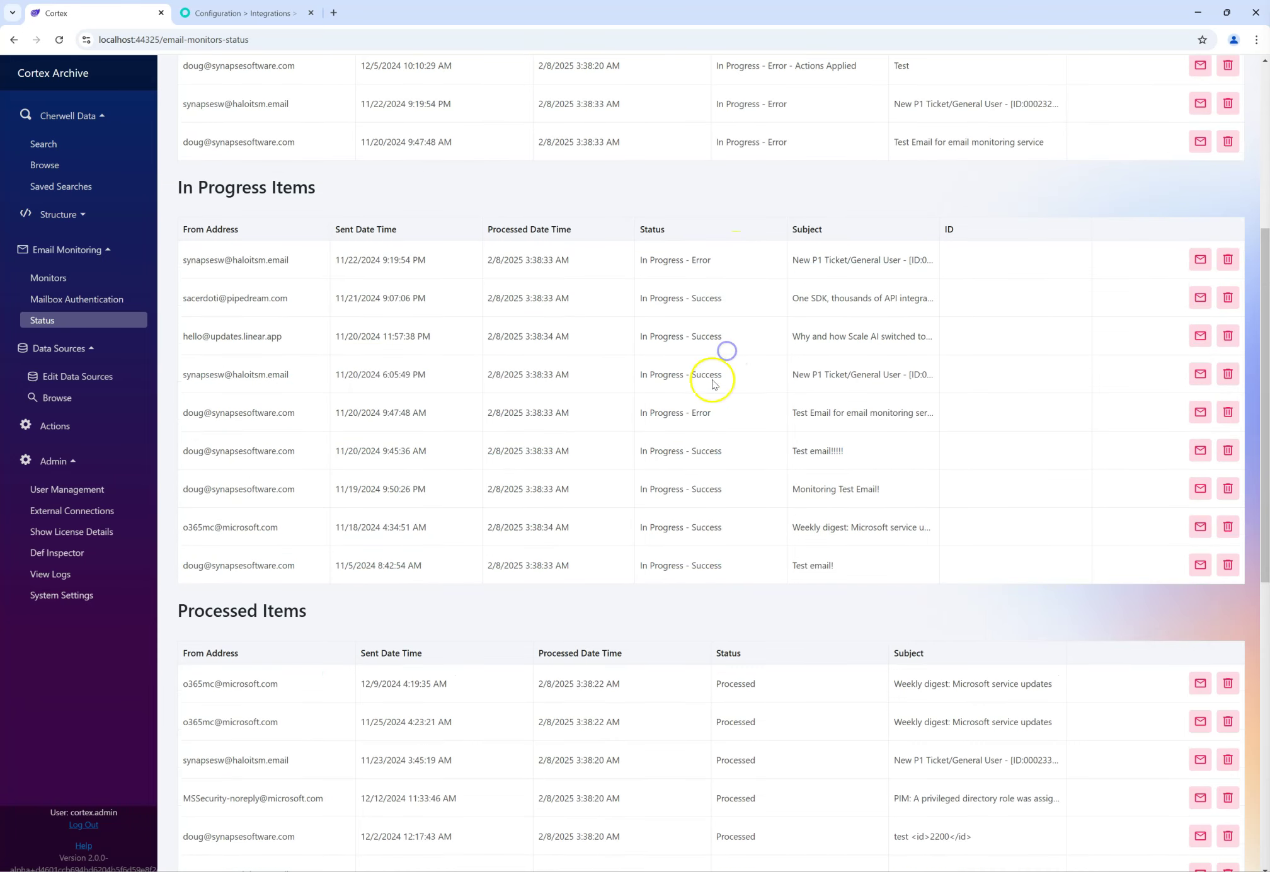
{"action": "left_click", "coordinate": [704, 419]}
{"action": "scroll", "coordinate": [740, 372], "scroll_direction": "up", "scroll_amount": 4}
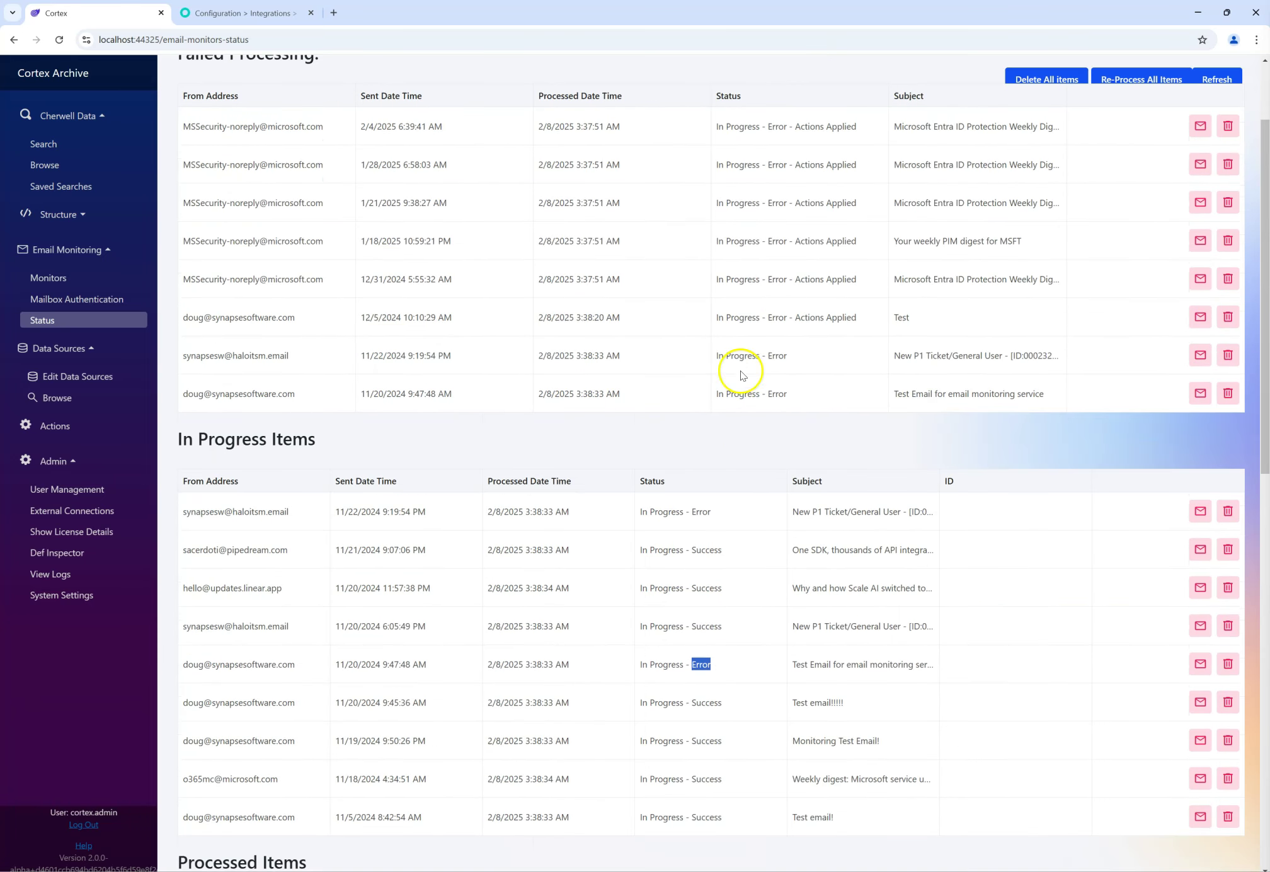
{"action": "left_click", "coordinate": [854, 319]}
{"action": "left_click_drag", "start_coordinate": [854, 319], "coordinate": [704, 319]}
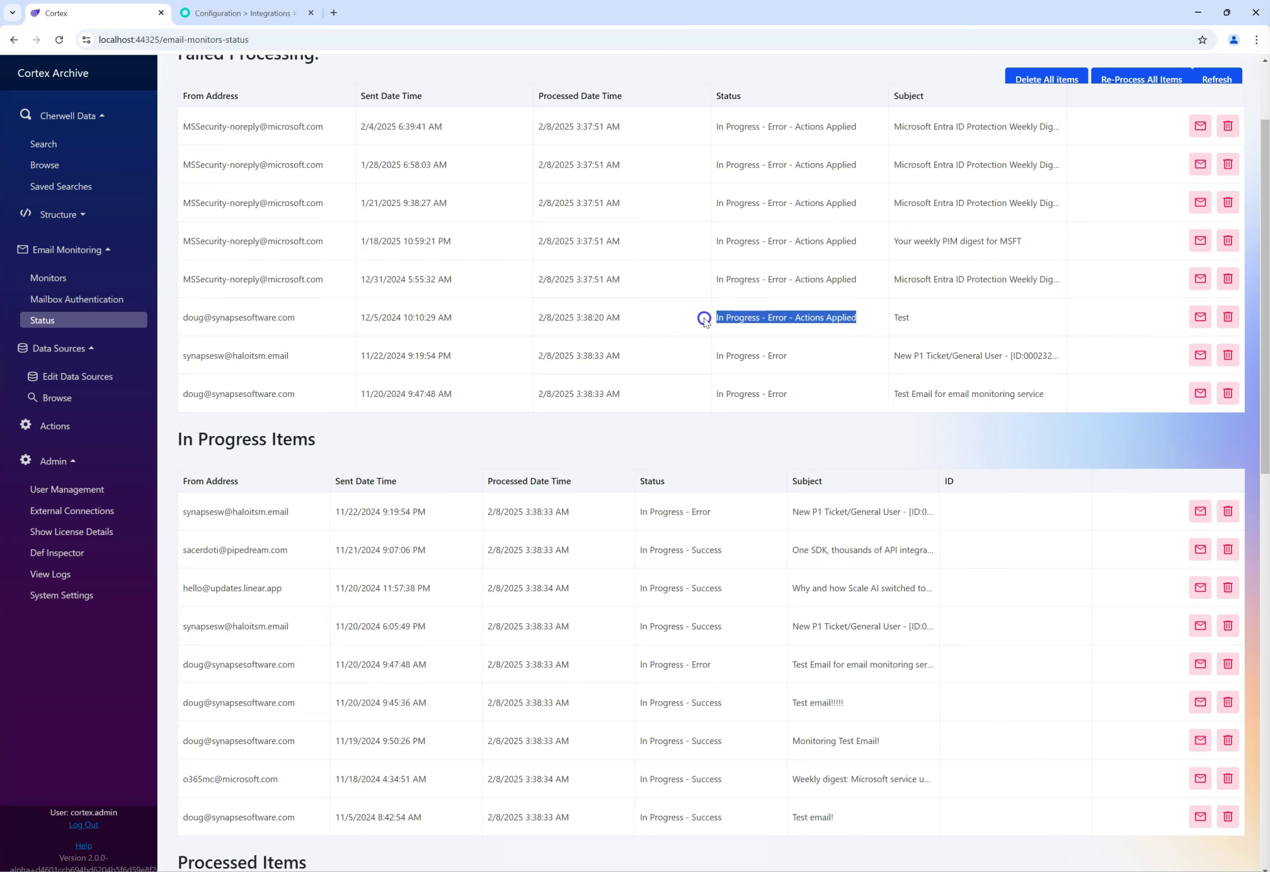
{"action": "scroll", "coordinate": [838, 397], "scroll_direction": "down", "scroll_amount": 4}
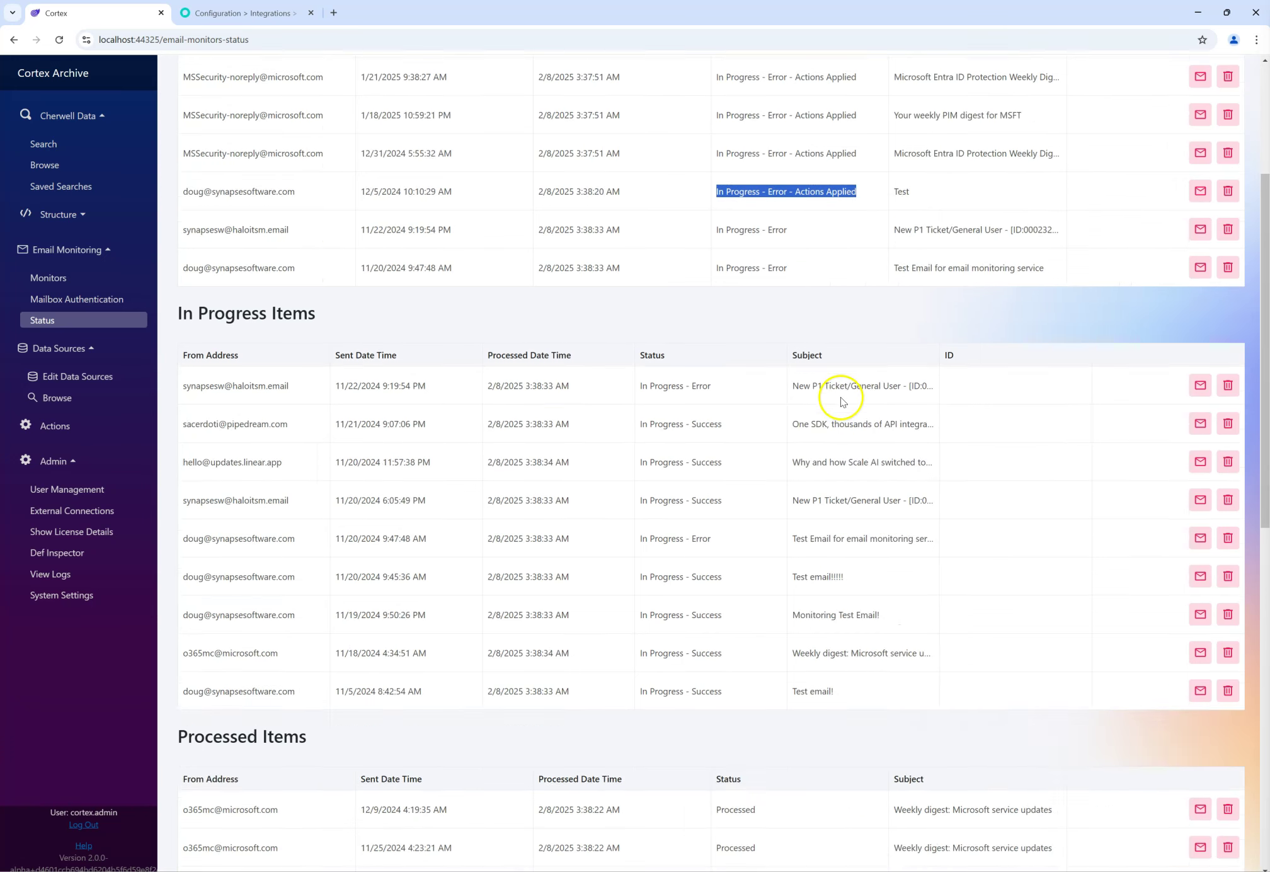
{"action": "left_click_drag", "start_coordinate": [747, 299], "coordinate": [645, 308]}
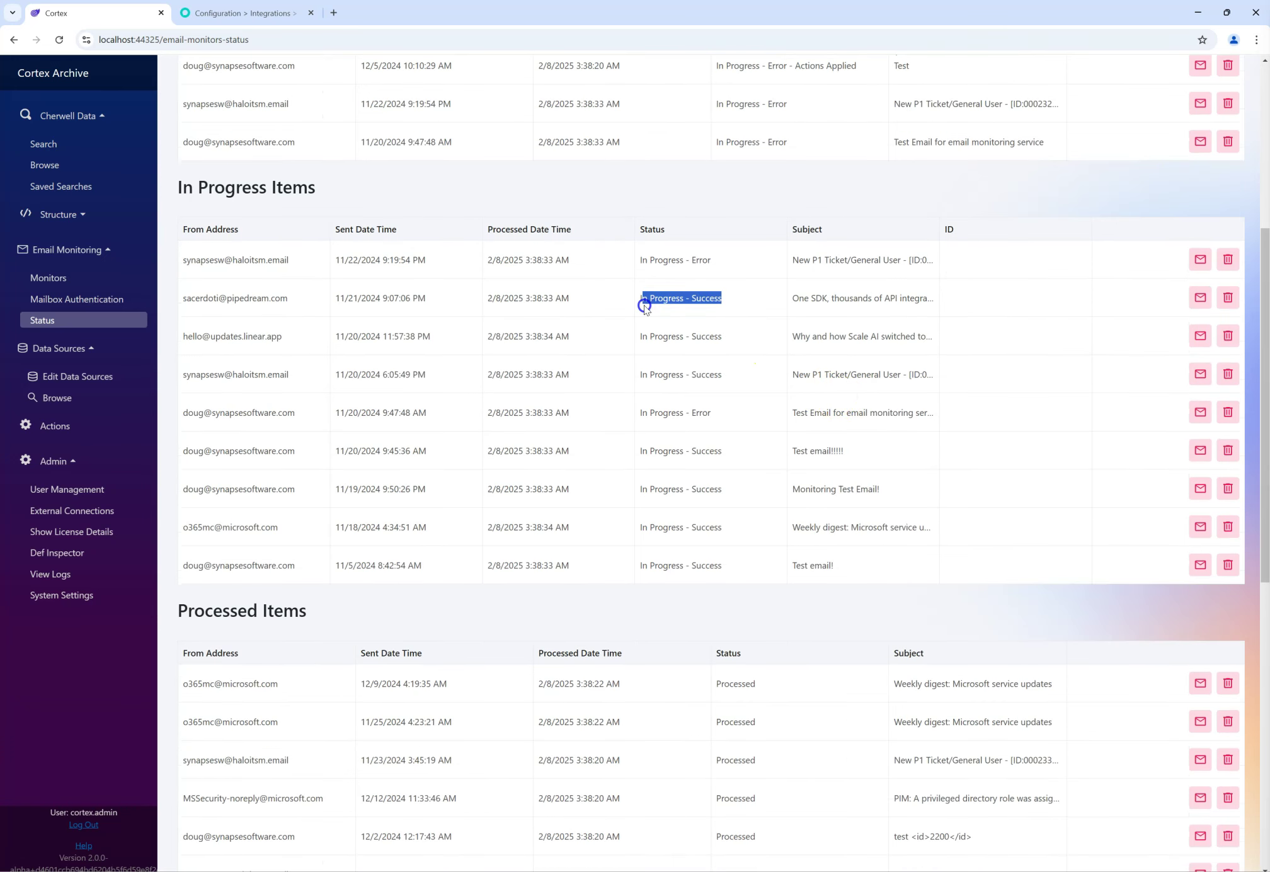
{"action": "double_click", "coordinate": [707, 300]}
{"action": "scroll", "coordinate": [743, 309], "scroll_direction": "up", "scroll_amount": 6}
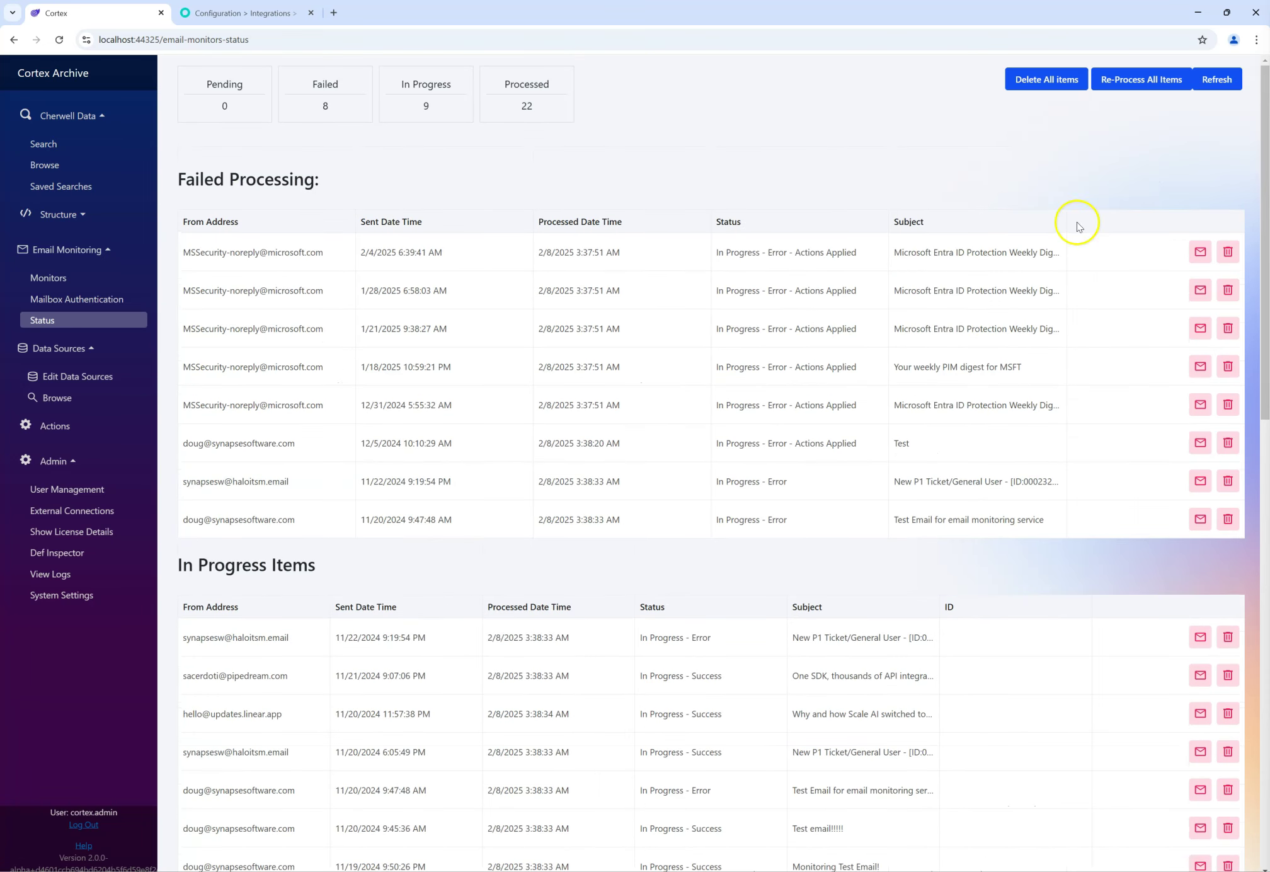
Step: Refresh the monitoring status again and review the failed and processed lists after the on-success and on-error actions run
{"action": "left_click", "coordinate": [1217, 79]}
{"action": "scroll", "coordinate": [972, 176], "scroll_direction": "down", "scroll_amount": 10}
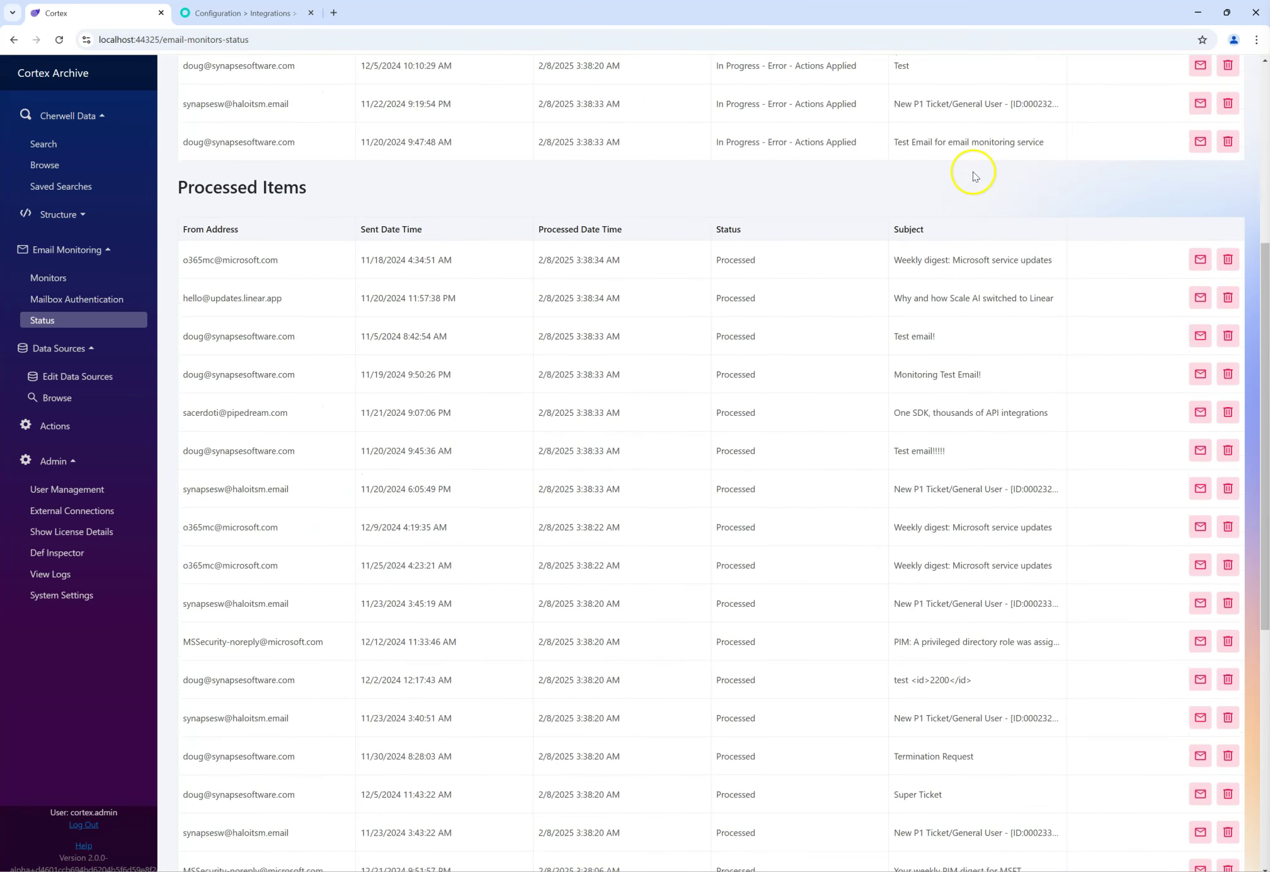
{"action": "scroll", "coordinate": [732, 287], "scroll_direction": "down", "scroll_amount": 2}
{"action": "scroll", "coordinate": [732, 287], "scroll_direction": "down", "scroll_amount": 1}
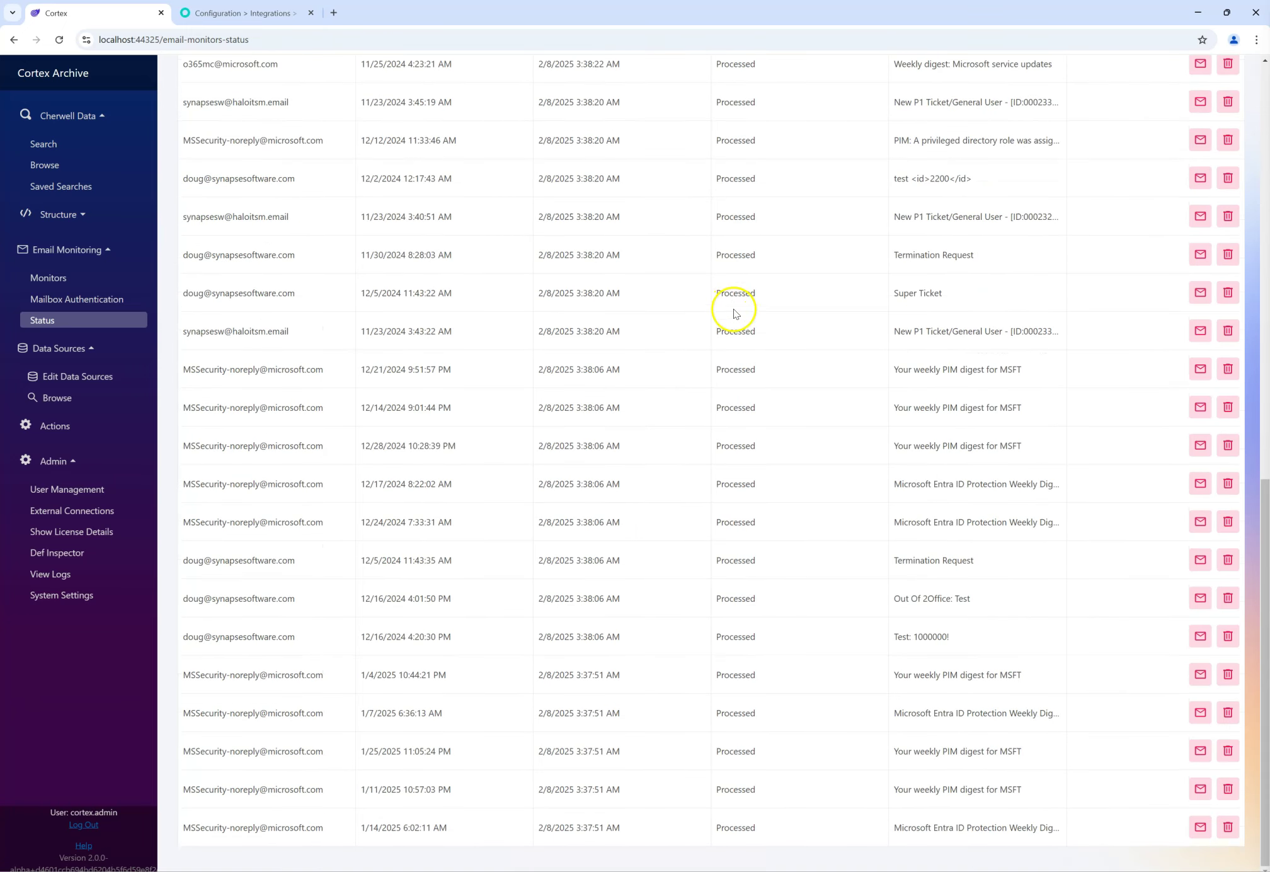
{"action": "scroll", "coordinate": [785, 335], "scroll_direction": "up", "scroll_amount": 14}
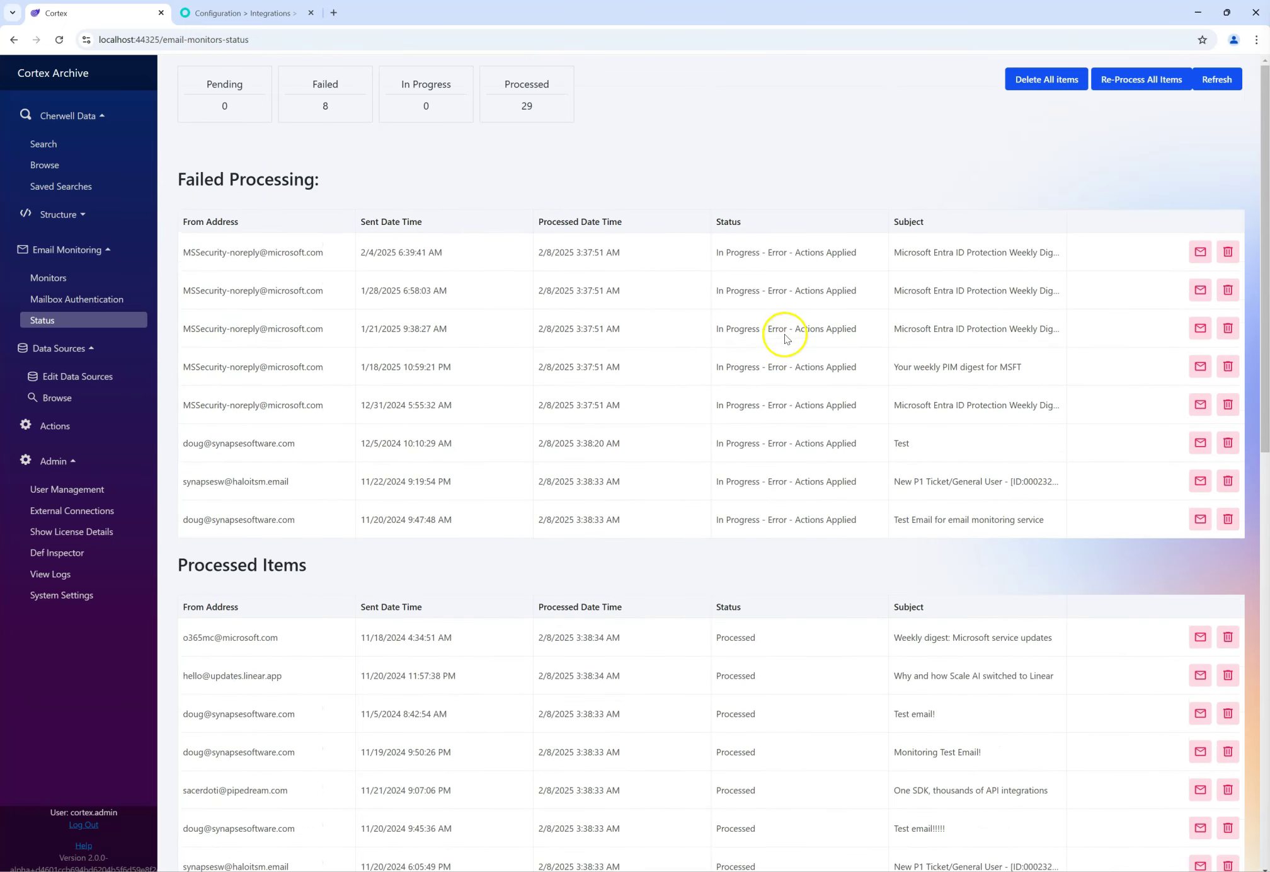
{"action": "left_click", "coordinate": [1216, 80]}
{"action": "scroll", "coordinate": [862, 575], "scroll_direction": "down", "scroll_amount": 11}
{"action": "scroll", "coordinate": [864, 584], "scroll_direction": "up", "scroll_amount": 11}
{"action": "scroll", "coordinate": [1050, 608], "scroll_direction": "down", "scroll_amount": 4}
Step: Open the processing details of the "One SDK, thousands of API integrations" email and examine its monitor, matching rule and message body
{"action": "left_click", "coordinate": [1196, 603]}
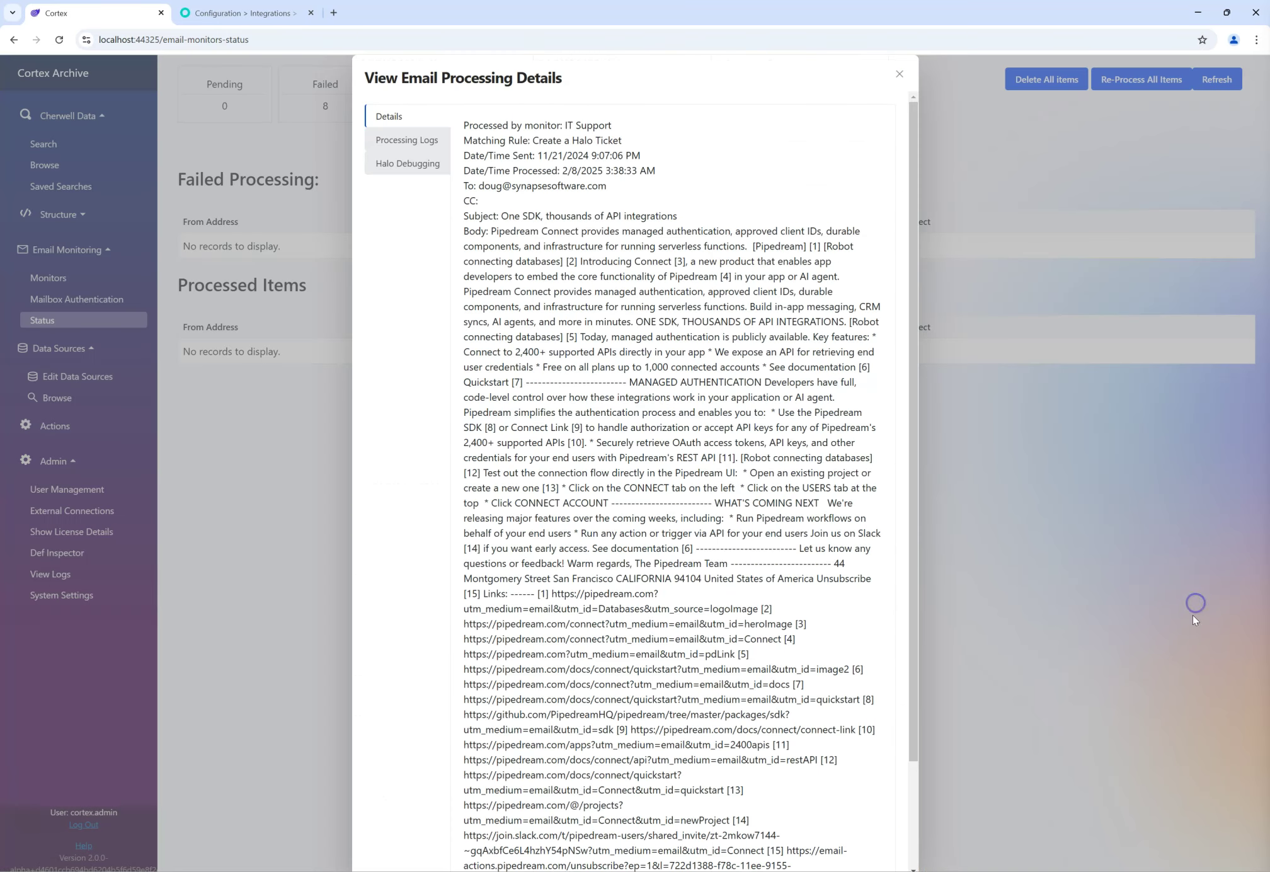
{"action": "scroll", "coordinate": [642, 258], "scroll_direction": "down", "scroll_amount": 1}
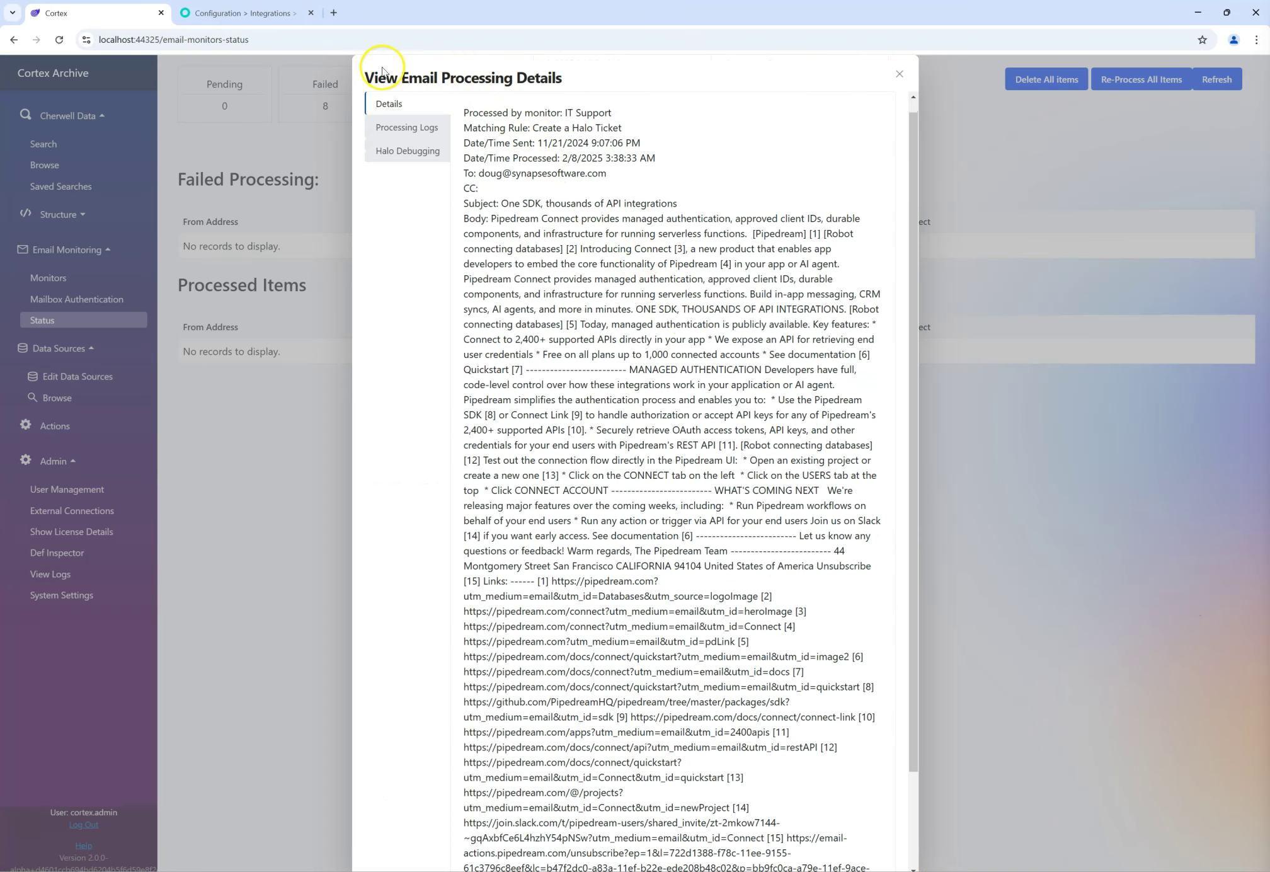
{"action": "scroll", "coordinate": [654, 253], "scroll_direction": "down", "scroll_amount": 2}
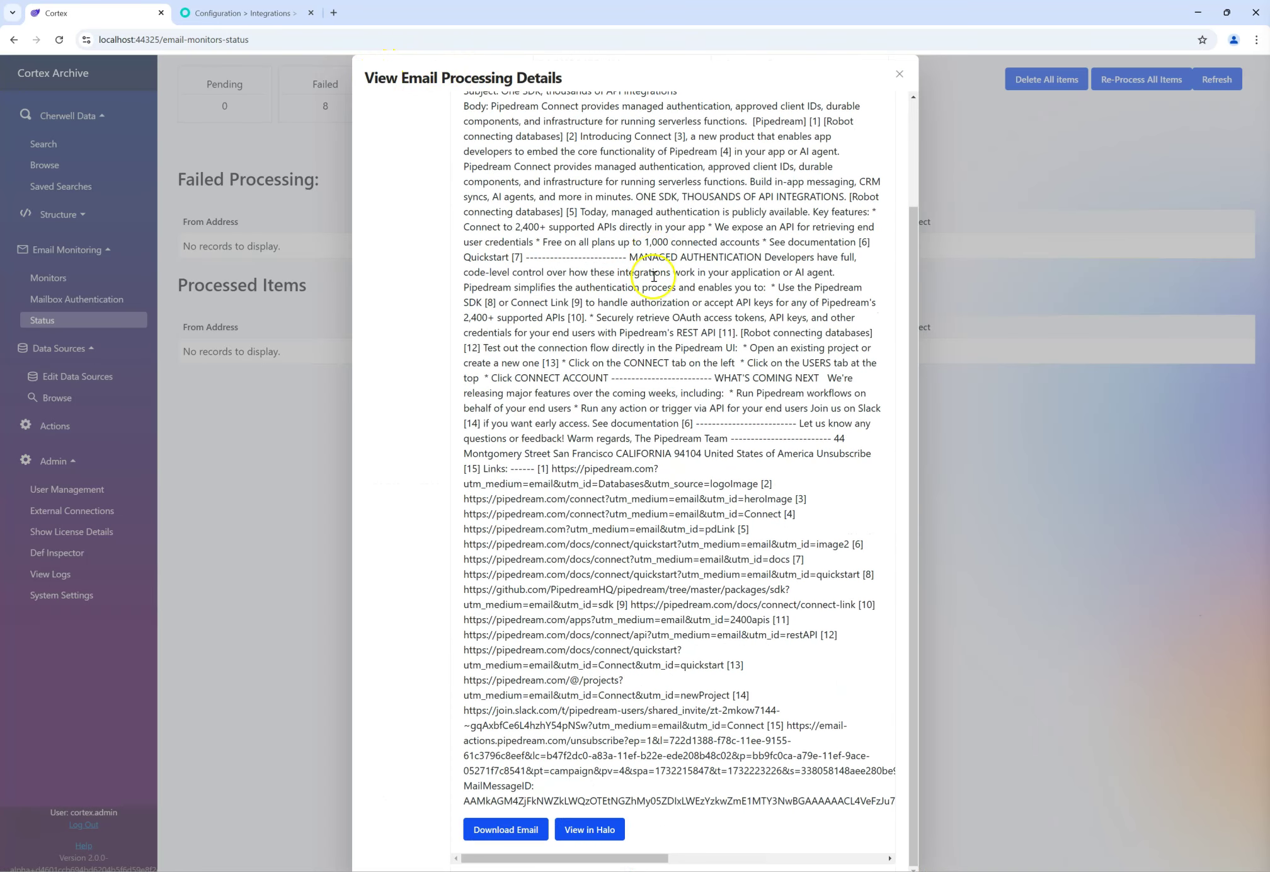
{"action": "scroll", "coordinate": [654, 276], "scroll_direction": "up", "scroll_amount": 2}
{"action": "left_click_drag", "start_coordinate": [490, 164], "coordinate": [672, 412]}
{"action": "left_click", "coordinate": [691, 203]}
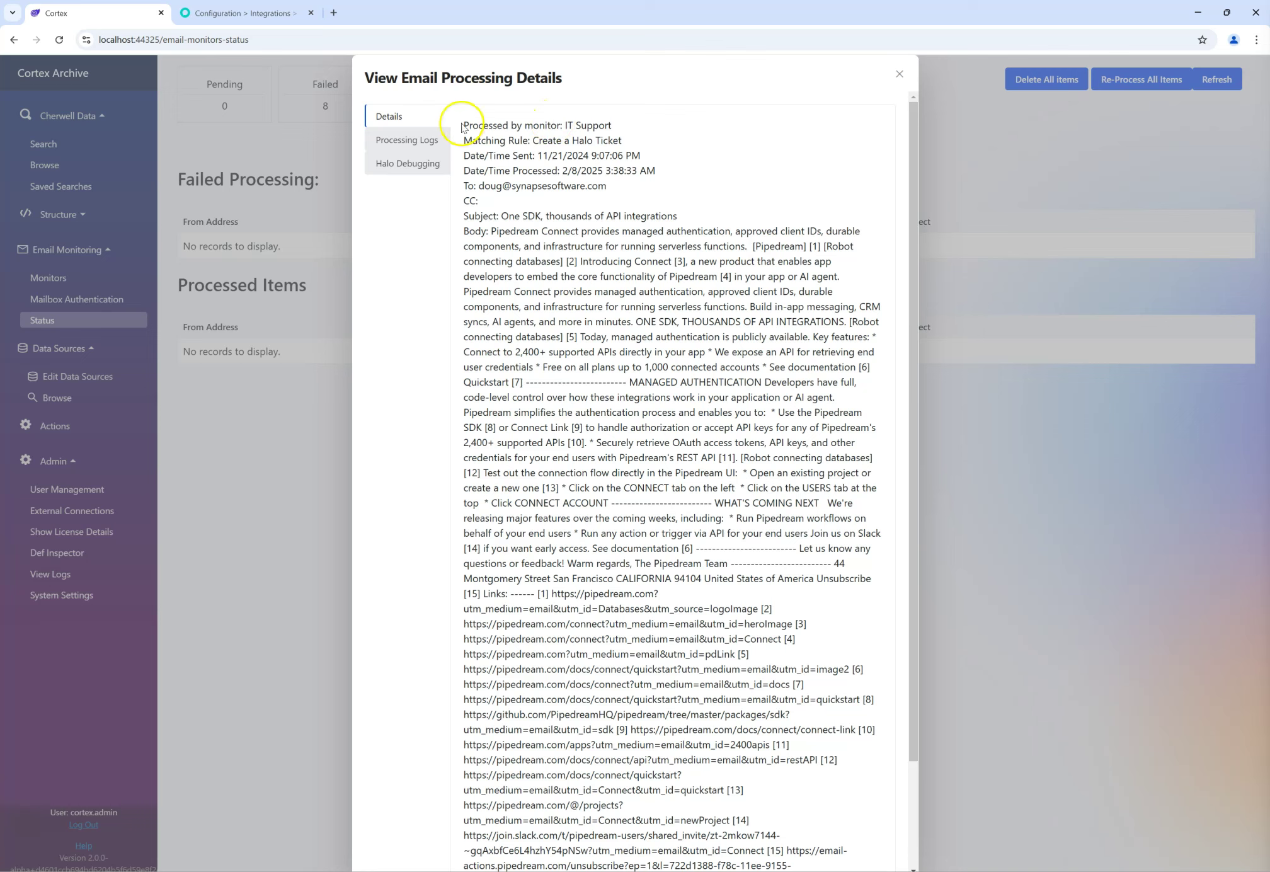
{"action": "left_click_drag", "start_coordinate": [463, 125], "coordinate": [551, 122]}
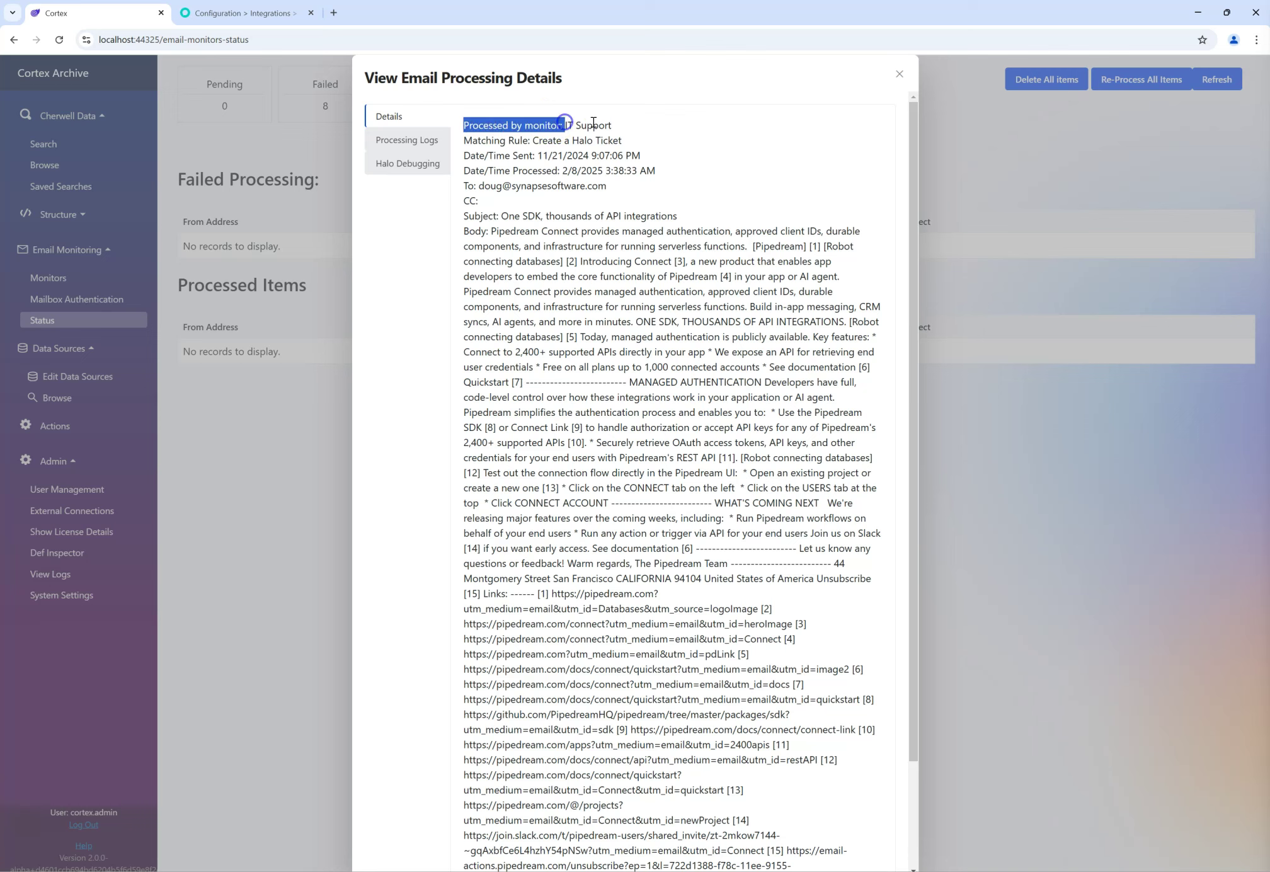
{"action": "left_click", "coordinate": [612, 123]}
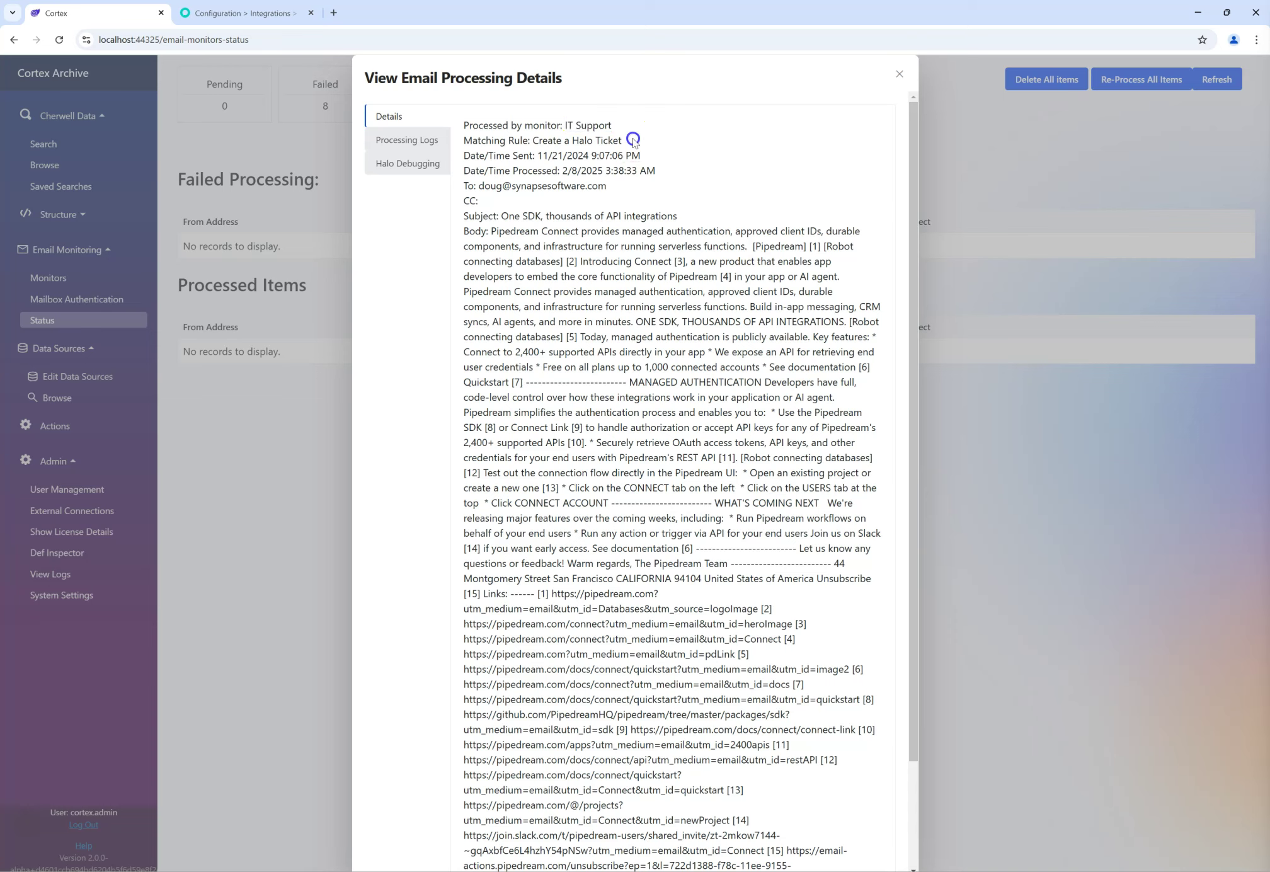
{"action": "left_click_drag", "start_coordinate": [623, 140], "coordinate": [534, 140]}
{"action": "double_click", "coordinate": [517, 140]}
{"action": "left_click_drag", "start_coordinate": [636, 139], "coordinate": [662, 594]}
{"action": "left_click", "coordinate": [663, 593]}
{"action": "scroll", "coordinate": [664, 594], "scroll_direction": "down", "scroll_amount": 2}
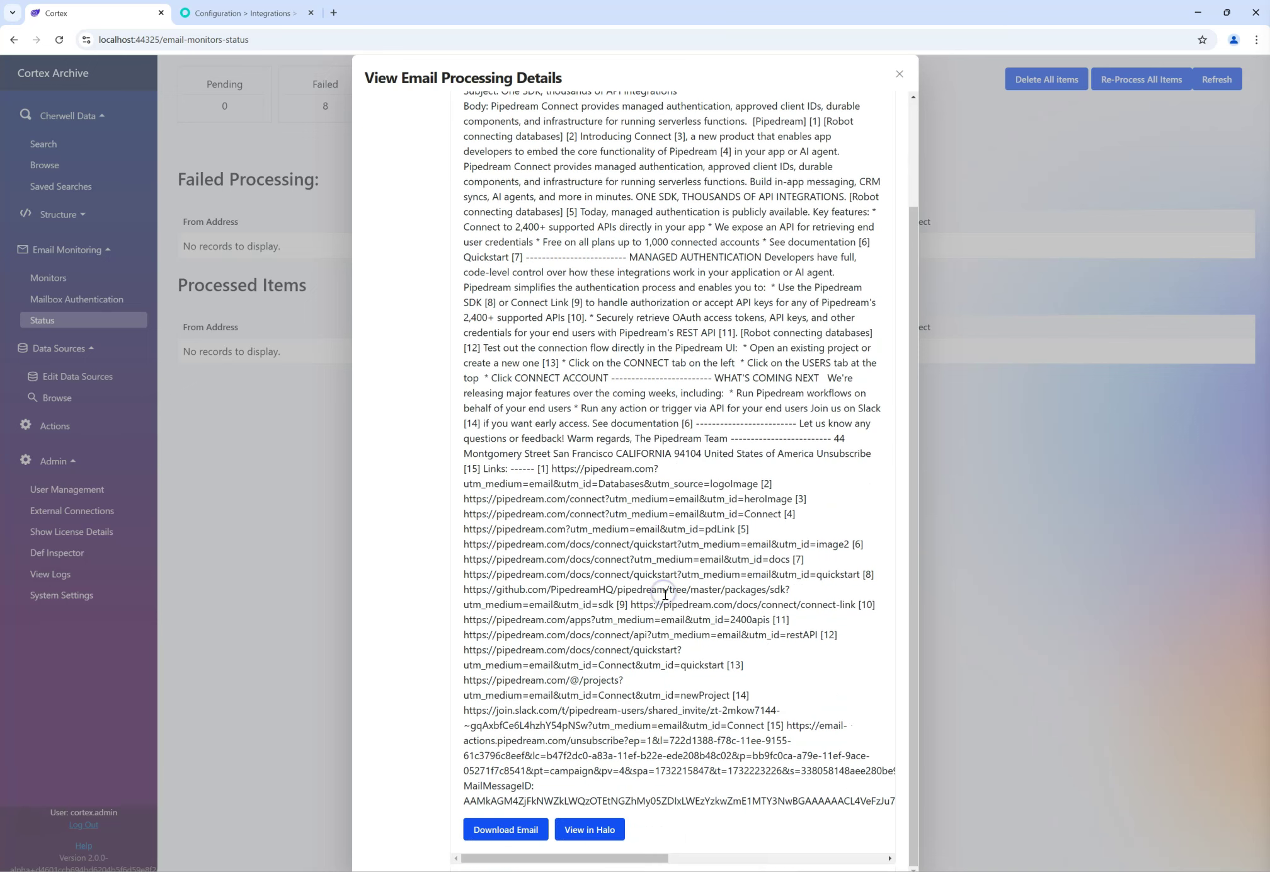
Step: Download the original email from its processing details, open it in Thunderbird and read through it
{"action": "left_click", "coordinate": [486, 836]}
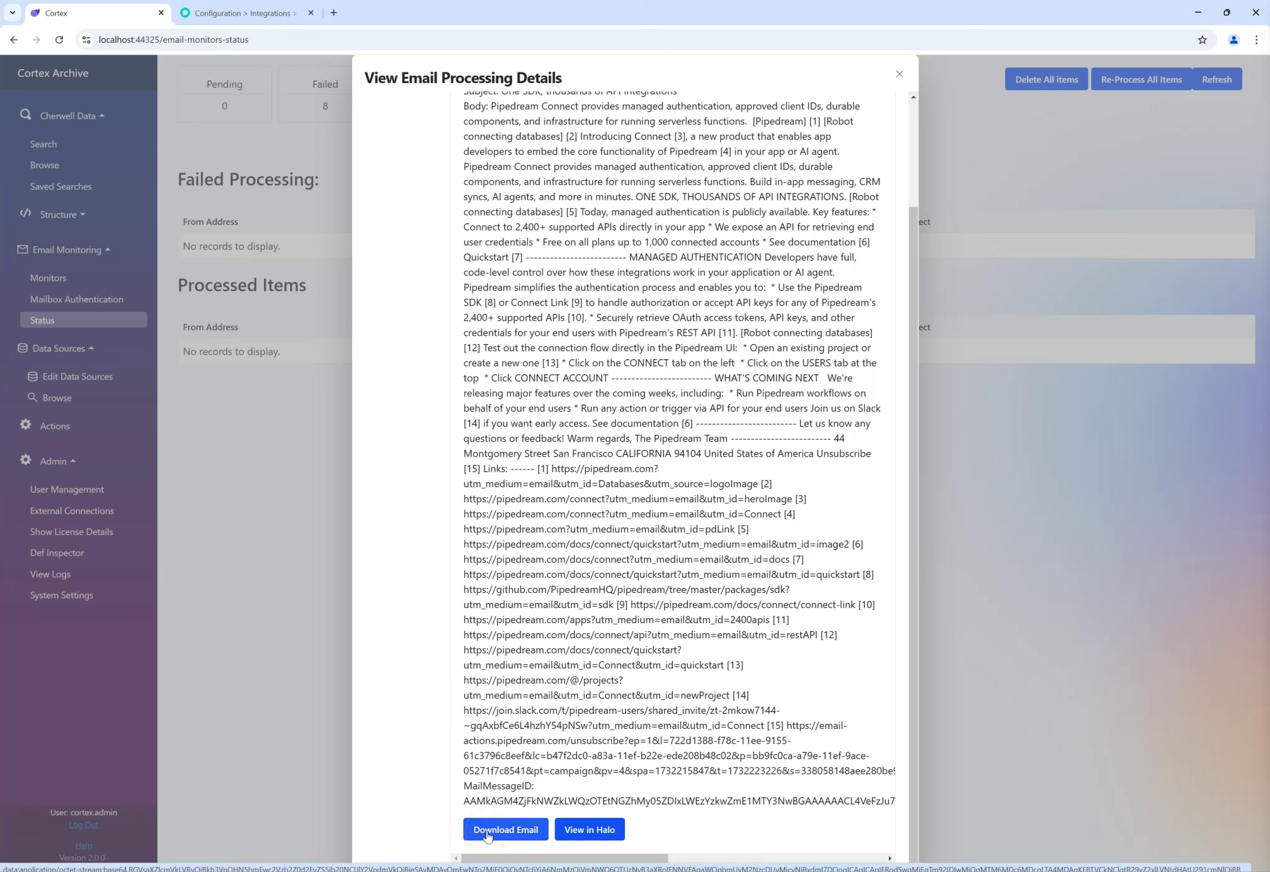
{"action": "left_click", "coordinate": [1085, 81]}
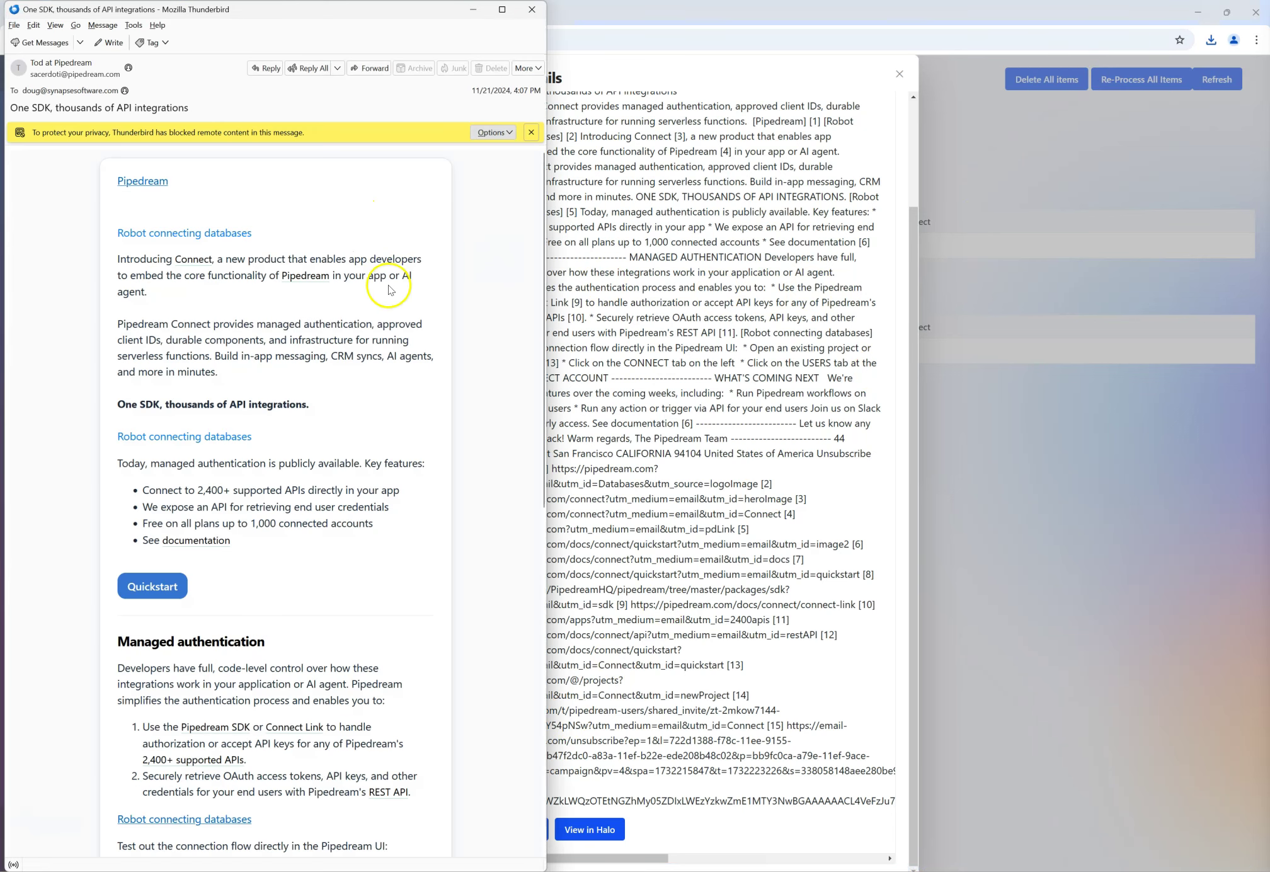
{"action": "scroll", "coordinate": [410, 281], "scroll_direction": "down", "scroll_amount": 10}
{"action": "scroll", "coordinate": [406, 397], "scroll_direction": "up", "scroll_amount": 10}
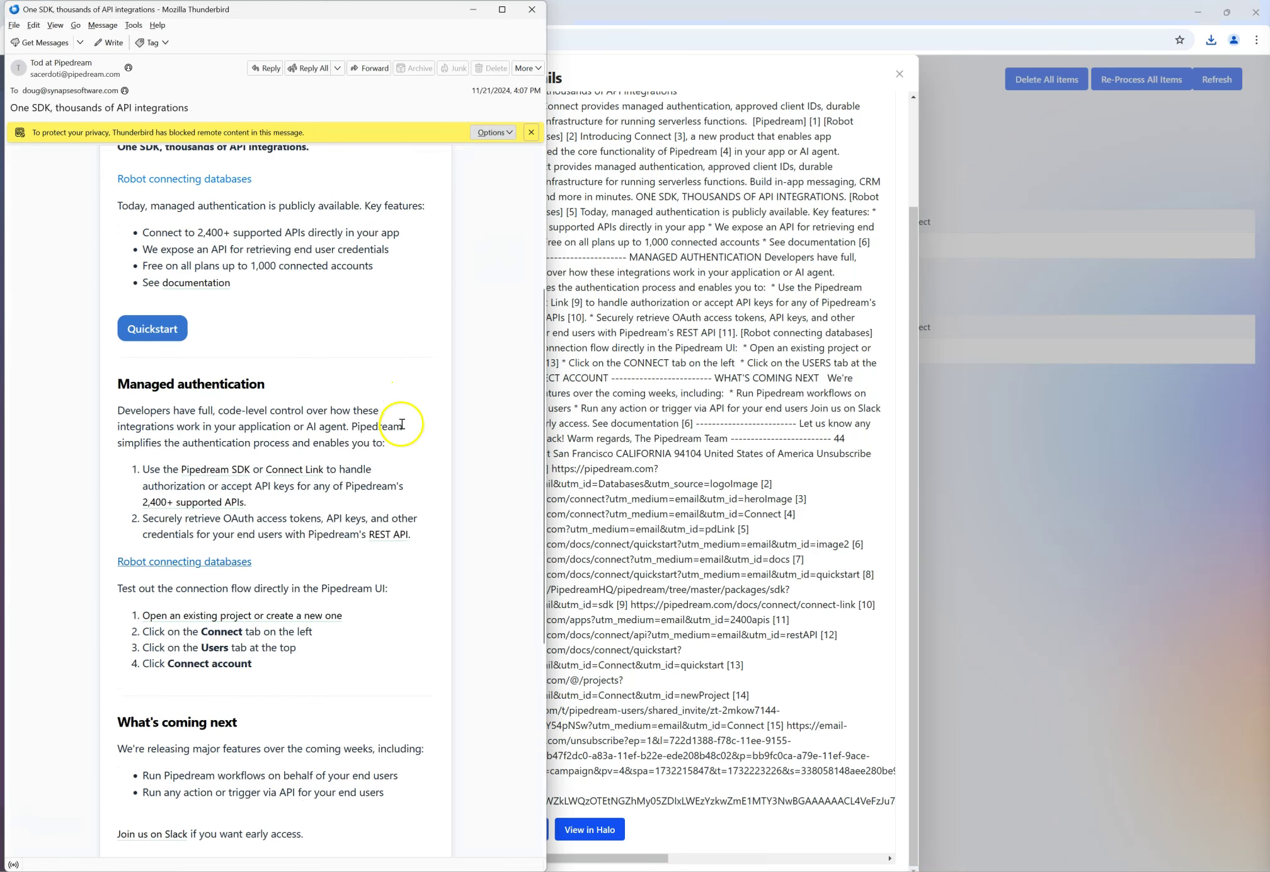
Step: Try to show the remote content in the downloaded message, look through it again and close the message window
{"action": "left_click", "coordinate": [493, 131]}
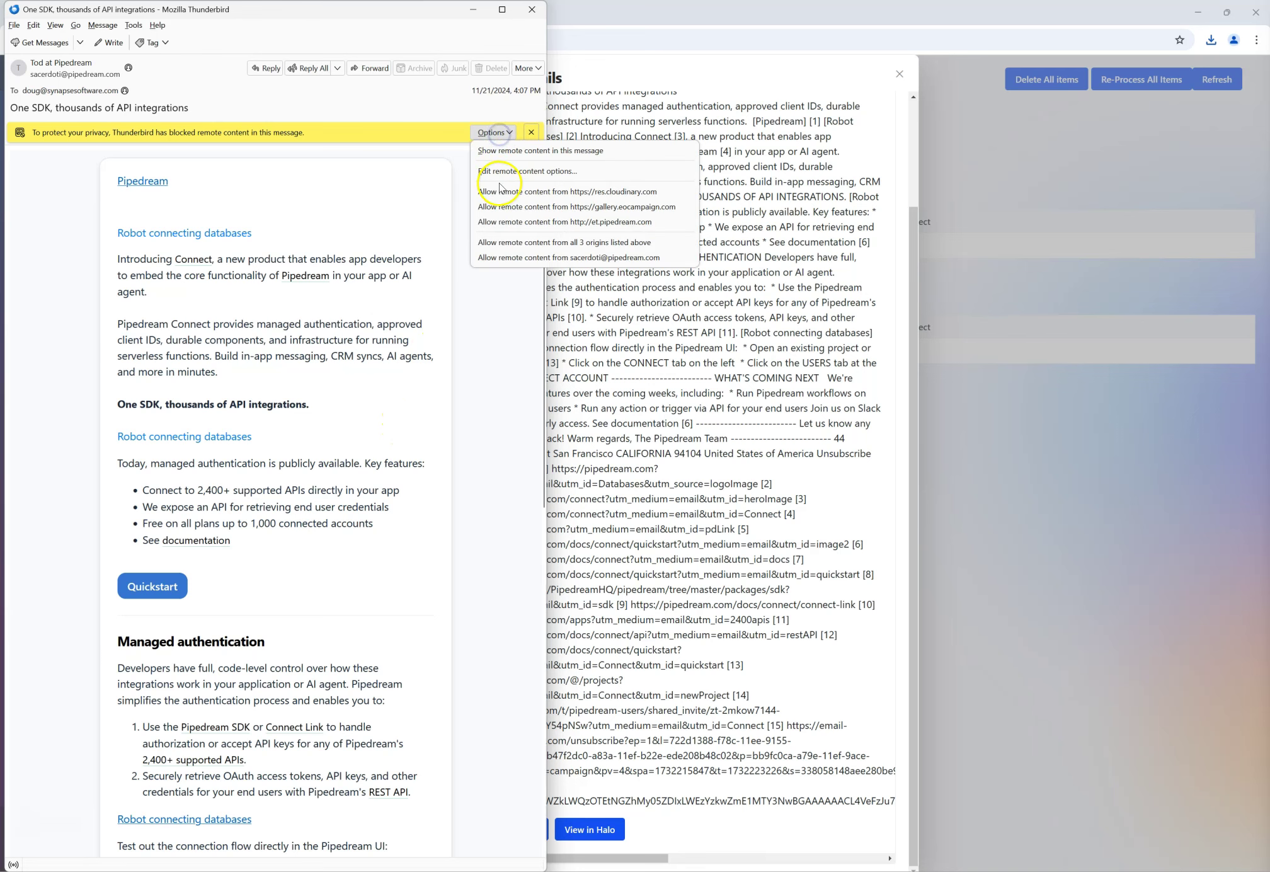
{"action": "left_click", "coordinate": [514, 154]}
{"action": "scroll", "coordinate": [453, 221], "scroll_direction": "down", "scroll_amount": 10}
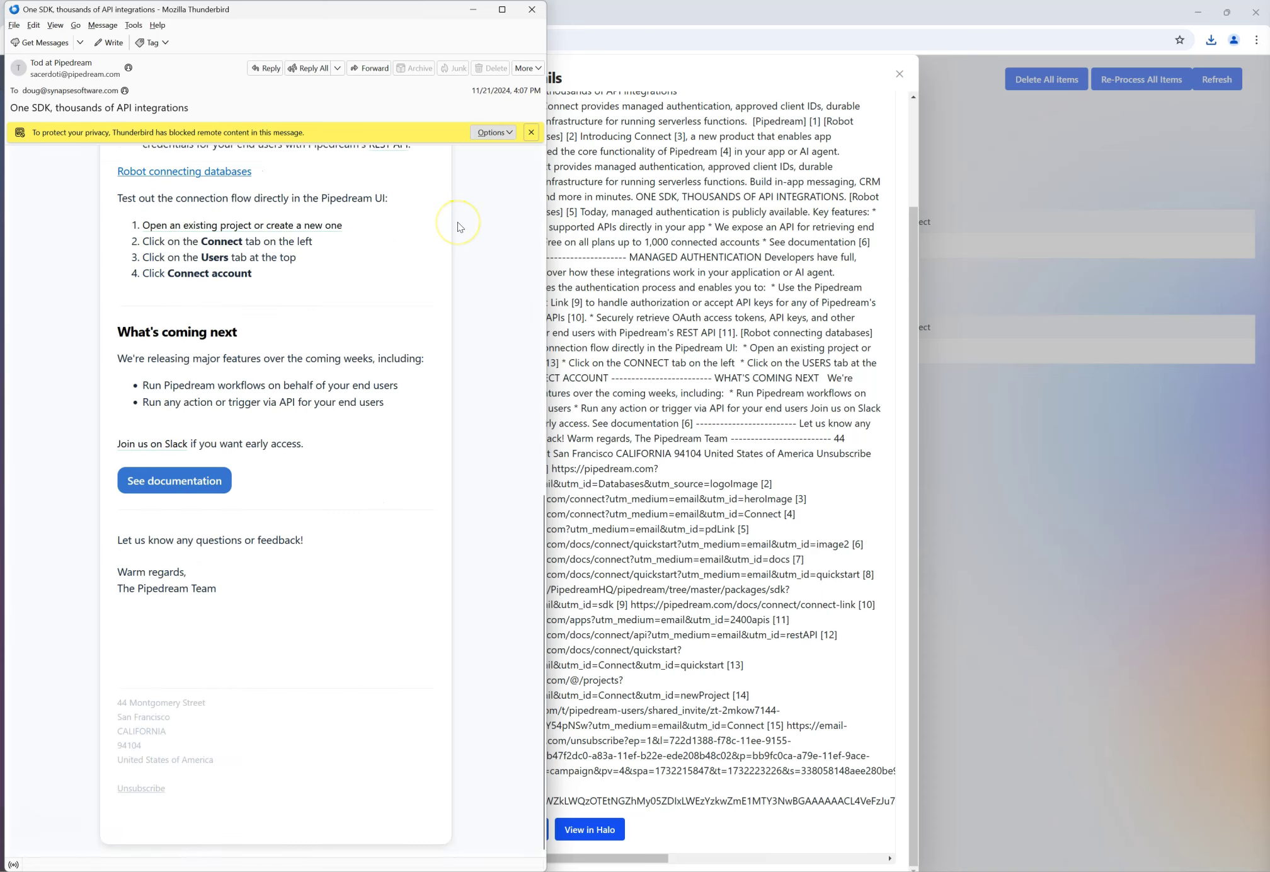
{"action": "scroll", "coordinate": [457, 224], "scroll_direction": "up", "scroll_amount": 10}
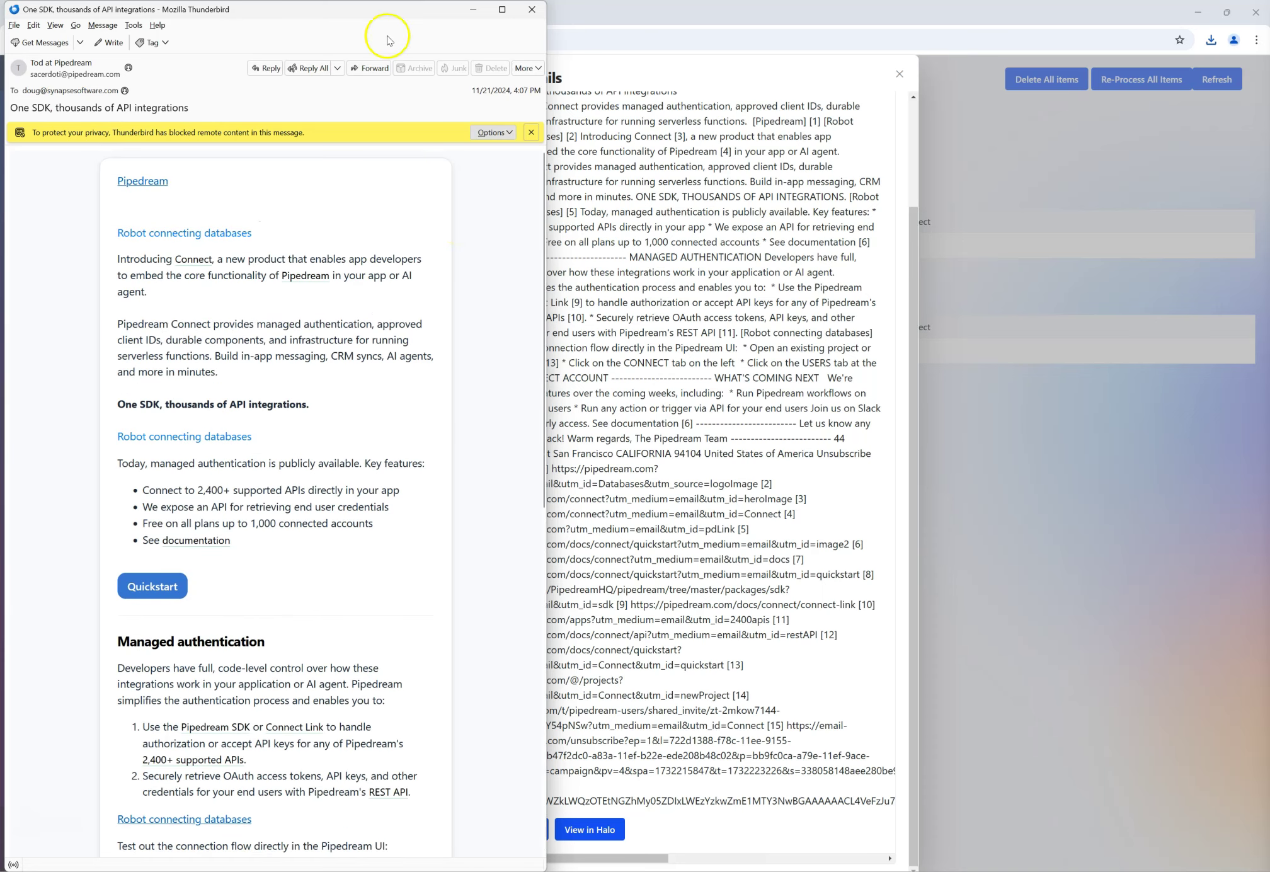
{"action": "left_click", "coordinate": [460, 11]}
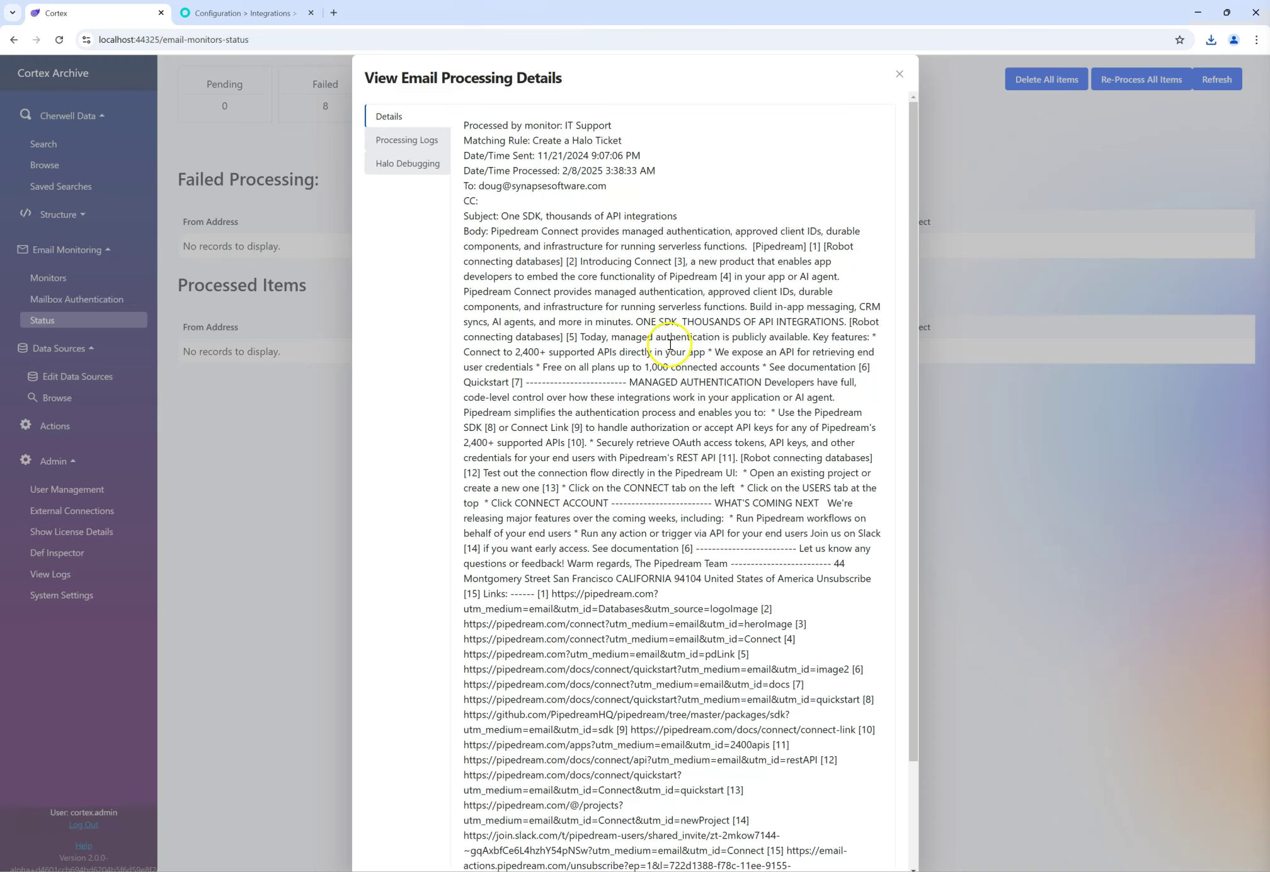
Step: View the email's processing logs, paste the Halo ticket creation request's JSON into Notepad++ and examine it
{"action": "left_click", "coordinate": [435, 139]}
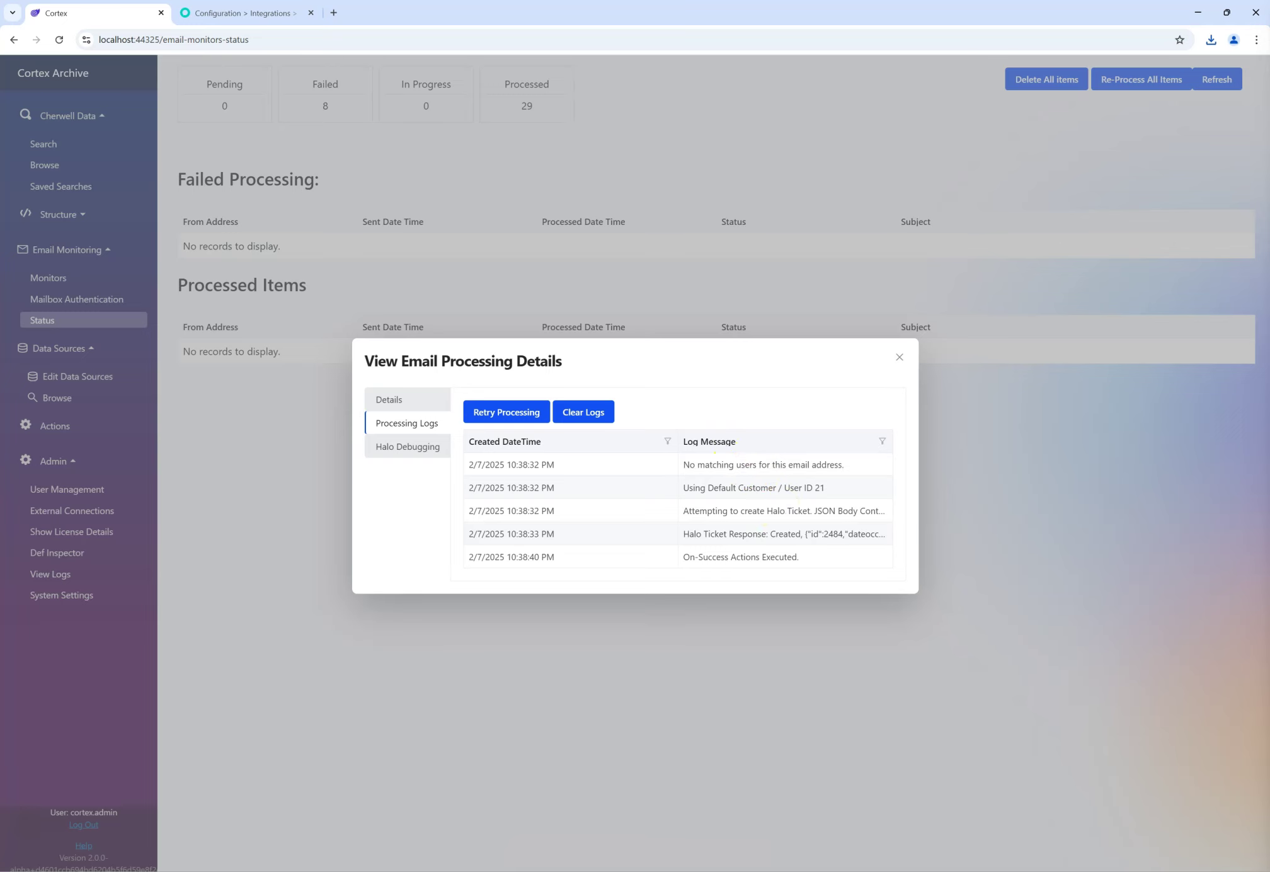
{"action": "key", "text": "alt+Tab"}
{"action": "left_click", "coordinate": [884, 492]}
{"action": "key", "text": "ctrl+a"}
{"action": "key", "text": "ctrl+v"}
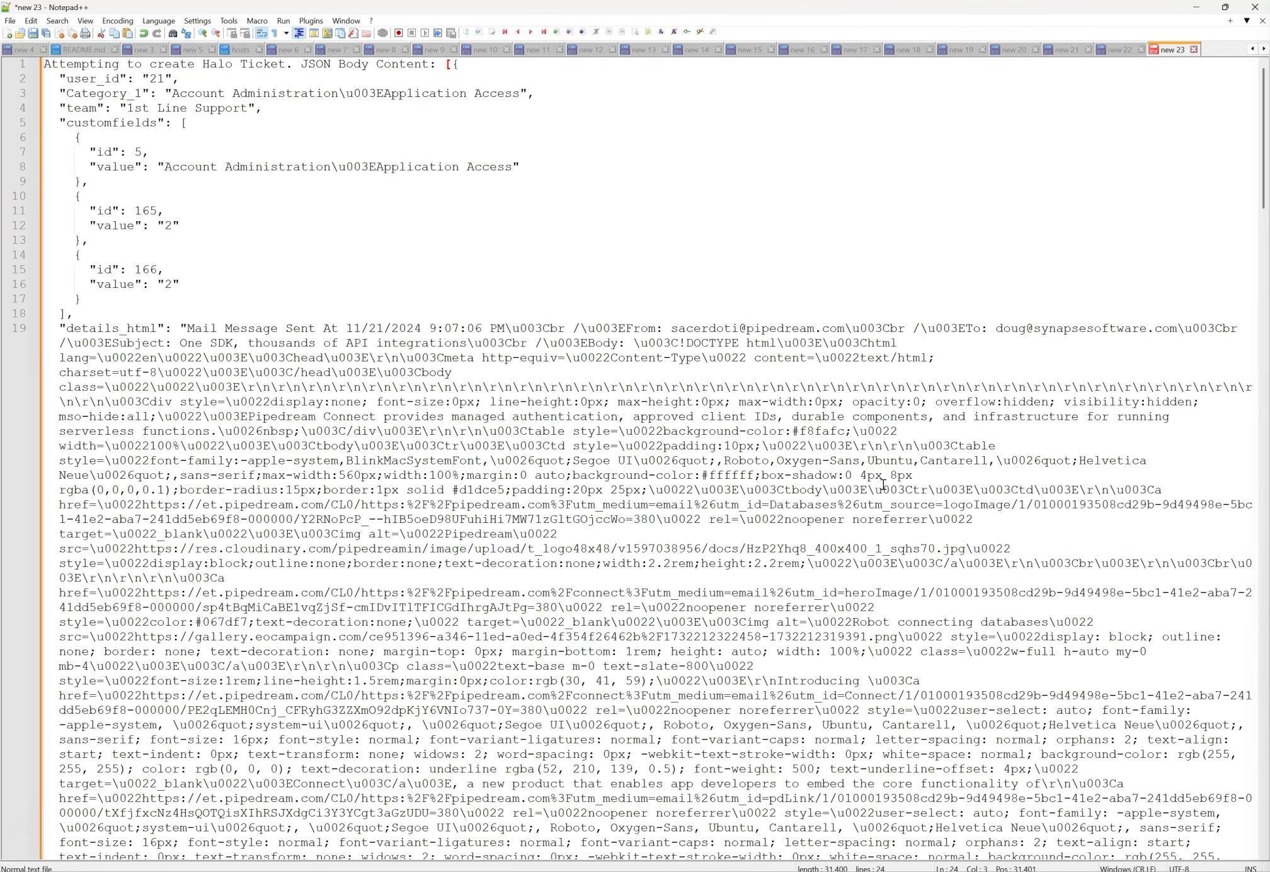
{"action": "scroll", "coordinate": [482, 276], "scroll_direction": "down", "scroll_amount": 15}
{"action": "scroll", "coordinate": [481, 271], "scroll_direction": "up", "scroll_amount": 13}
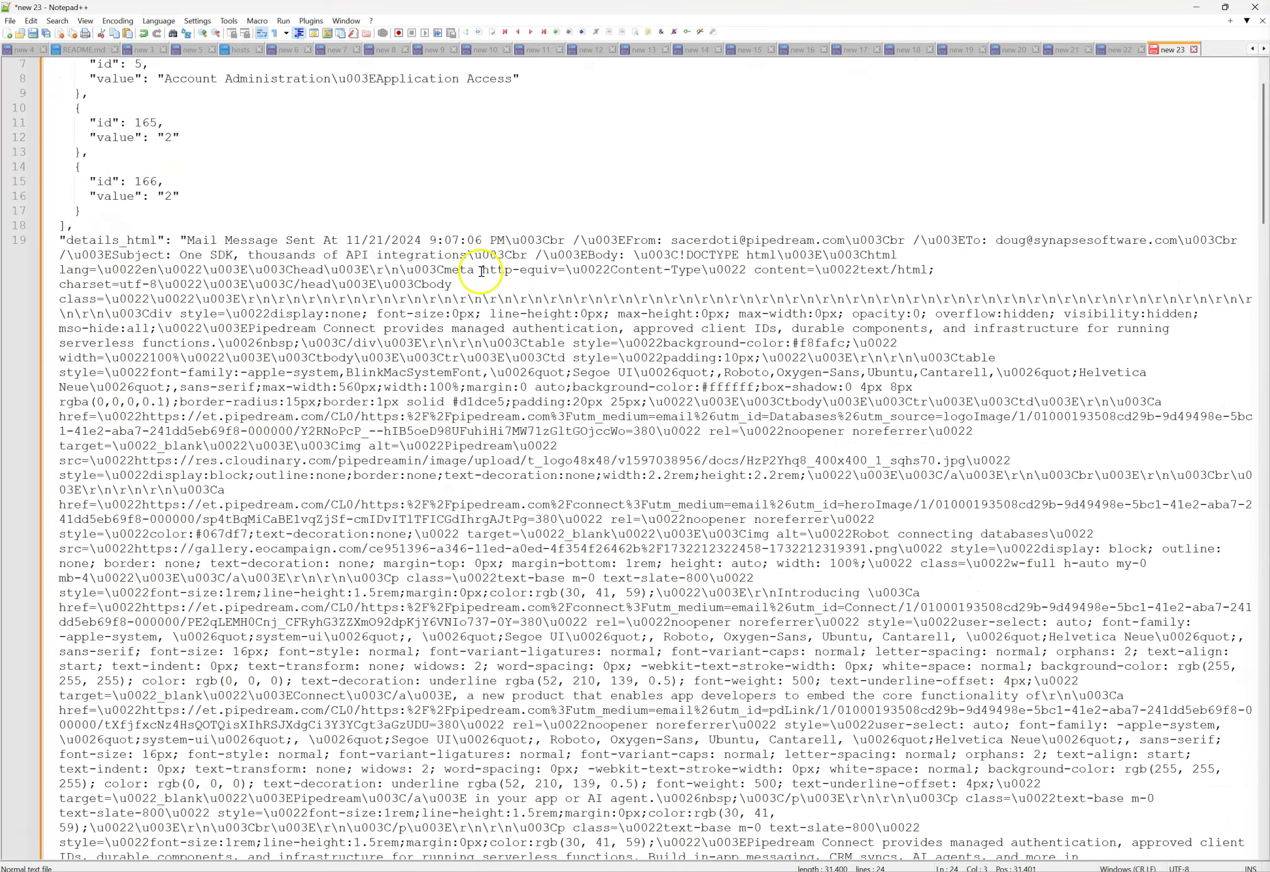
{"action": "scroll", "coordinate": [481, 271], "scroll_direction": "up", "scroll_amount": 2}
Step: Copy the Halo Ticket Response log message from Cortex, replace the Notepad++ text with it for review, and return to Cortex
{"action": "key", "text": "alt+Tab"}
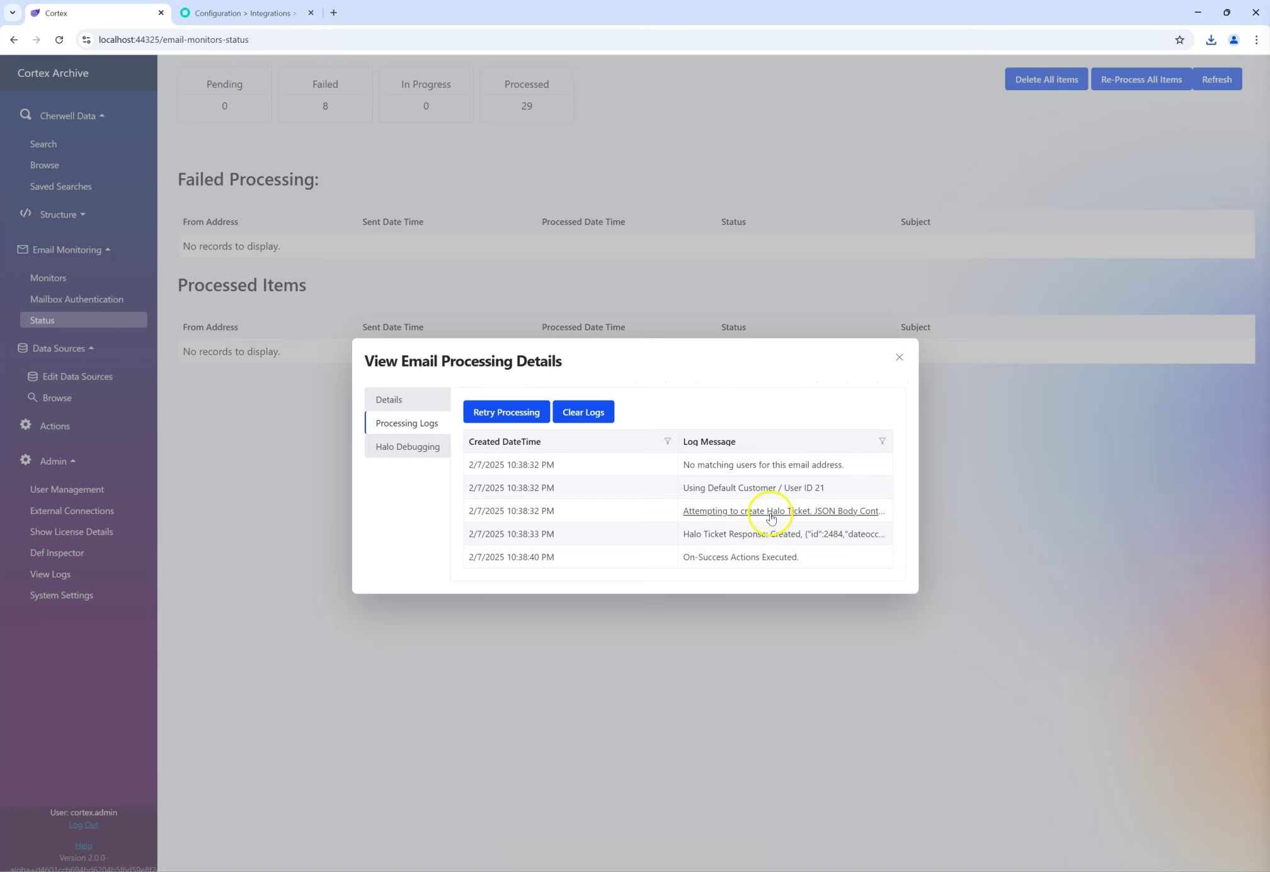
{"action": "left_click", "coordinate": [824, 537]}
{"action": "key", "text": "alt+Tab"}
{"action": "key", "text": "ctrl+a"}
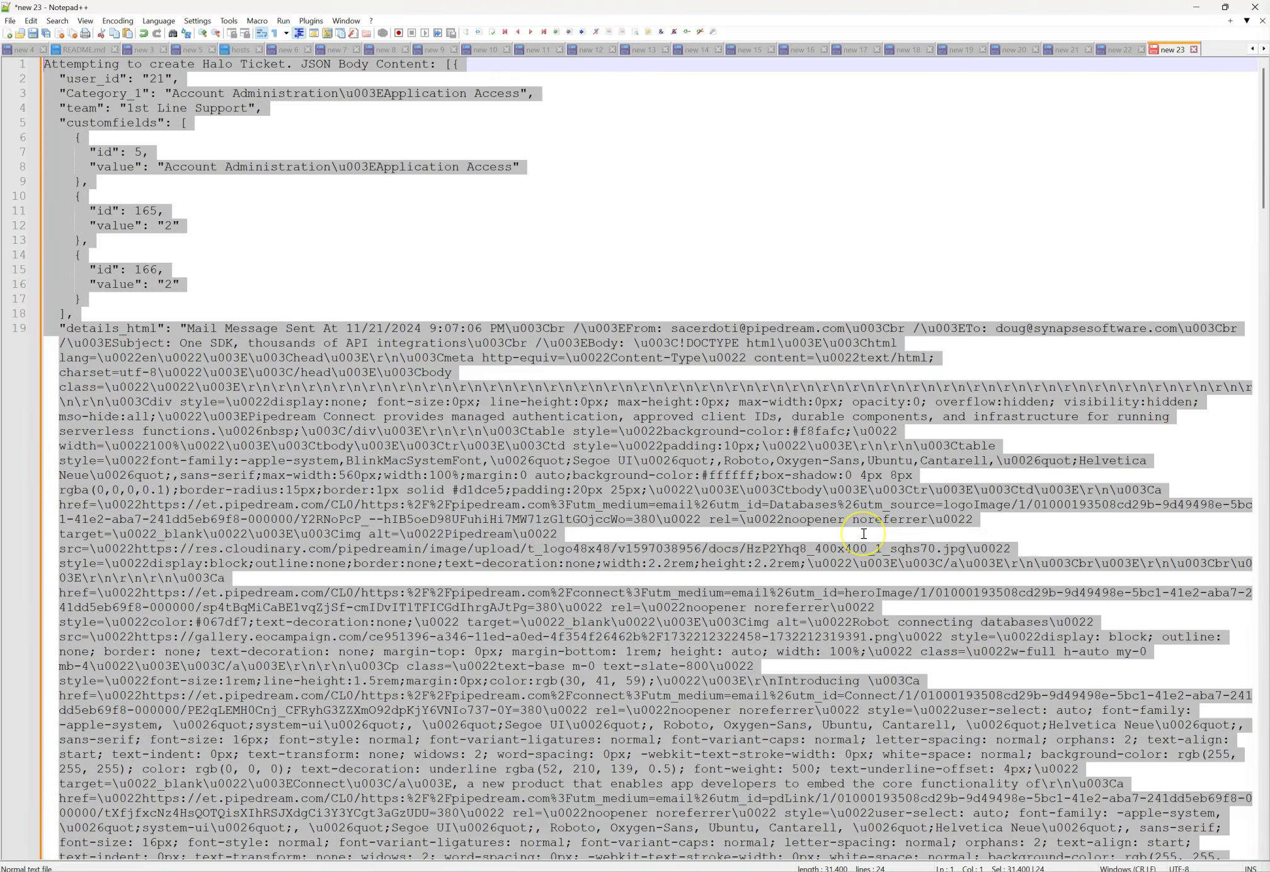
{"action": "key", "text": "ctrl+v"}
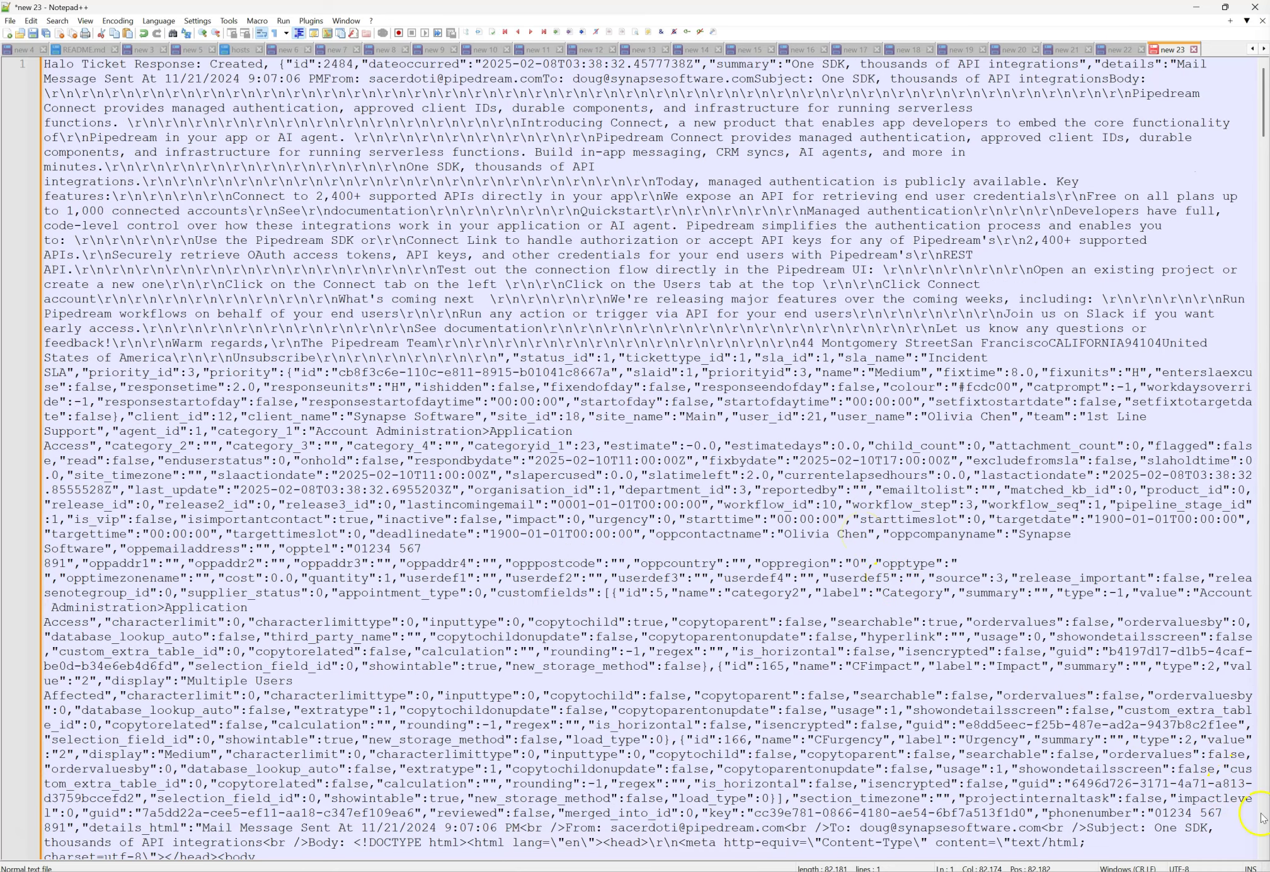
{"action": "key", "text": "alt+Tab"}
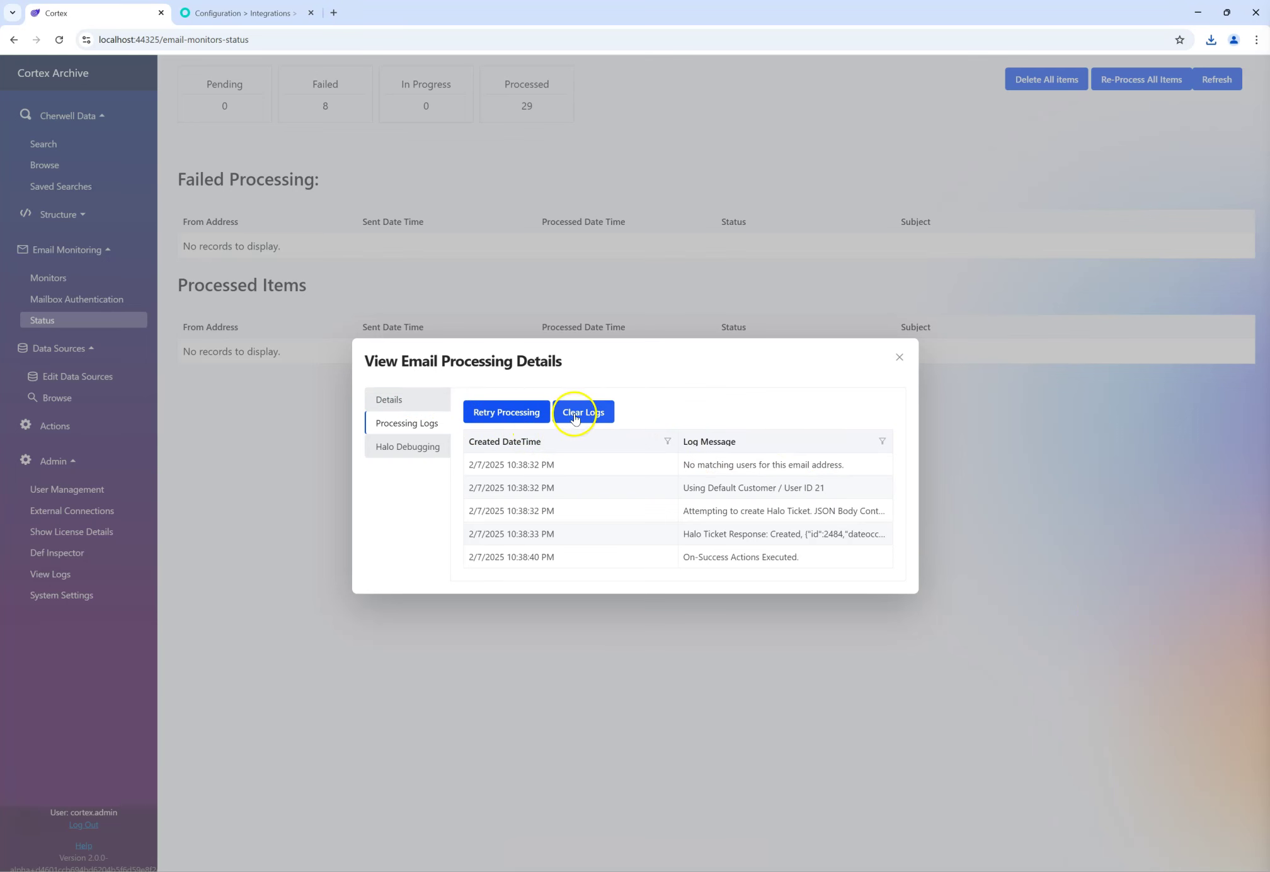
Step: Open the Halo ticket from the processed email's details and check its ticket number and summary
{"action": "left_click", "coordinate": [441, 400]}
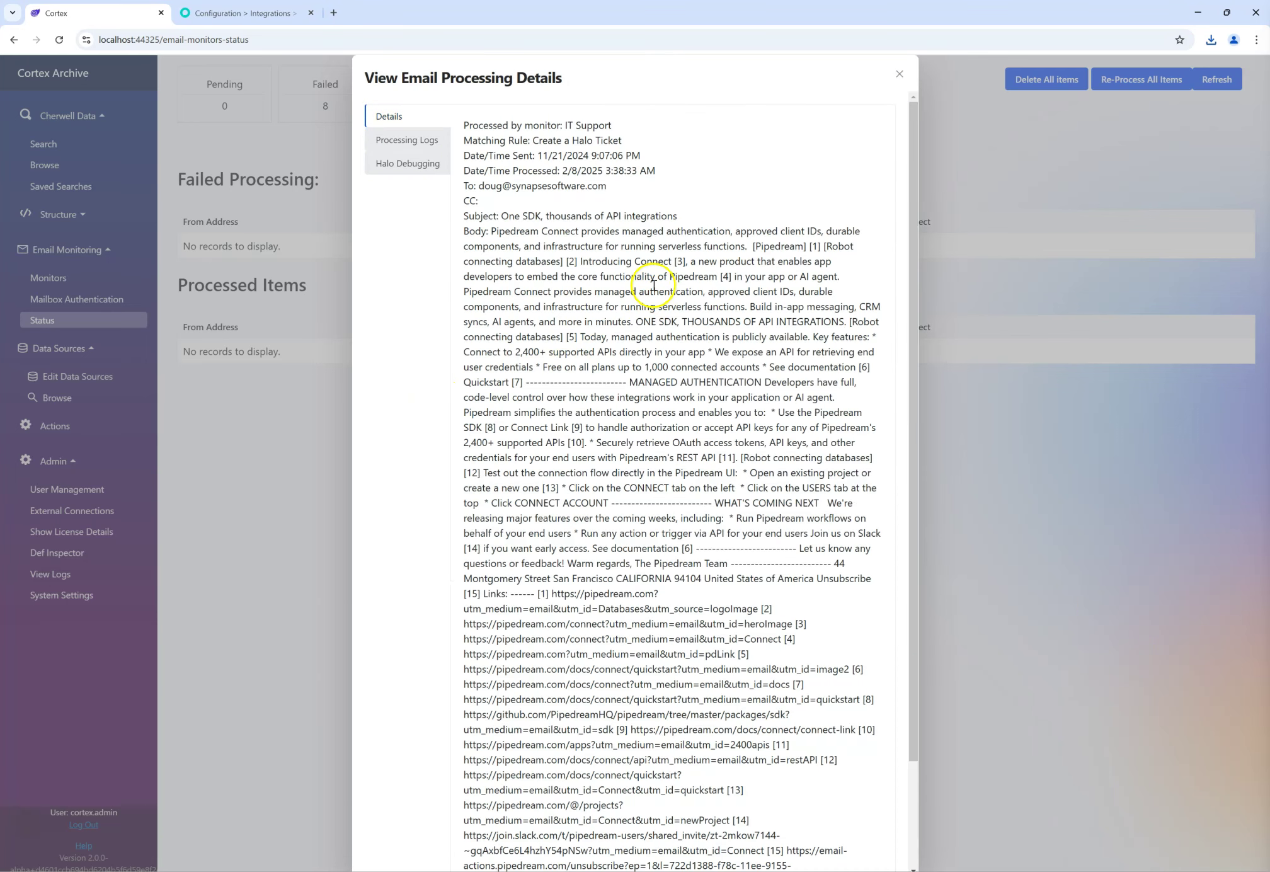
{"action": "scroll", "coordinate": [653, 286], "scroll_direction": "down", "scroll_amount": 2}
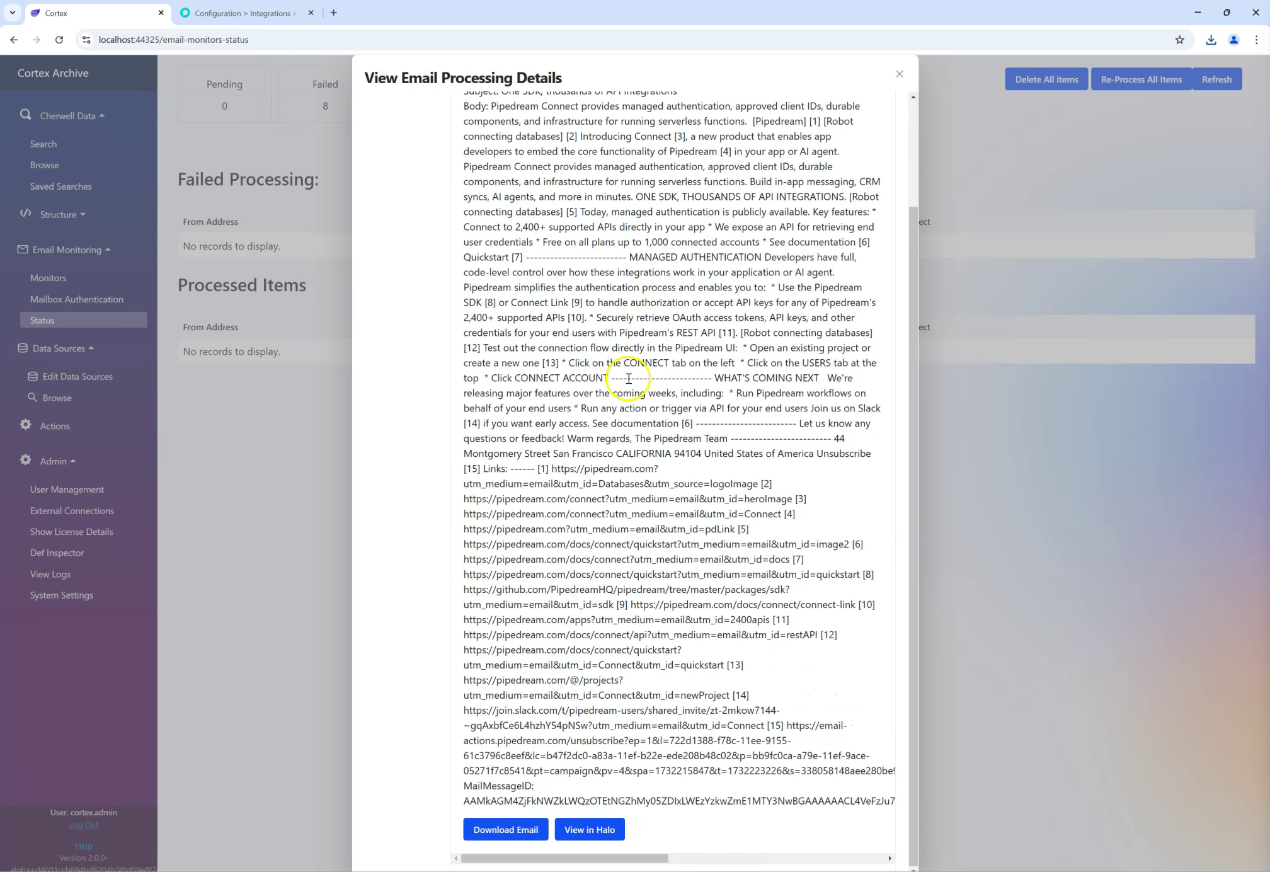
{"action": "left_click", "coordinate": [594, 829]}
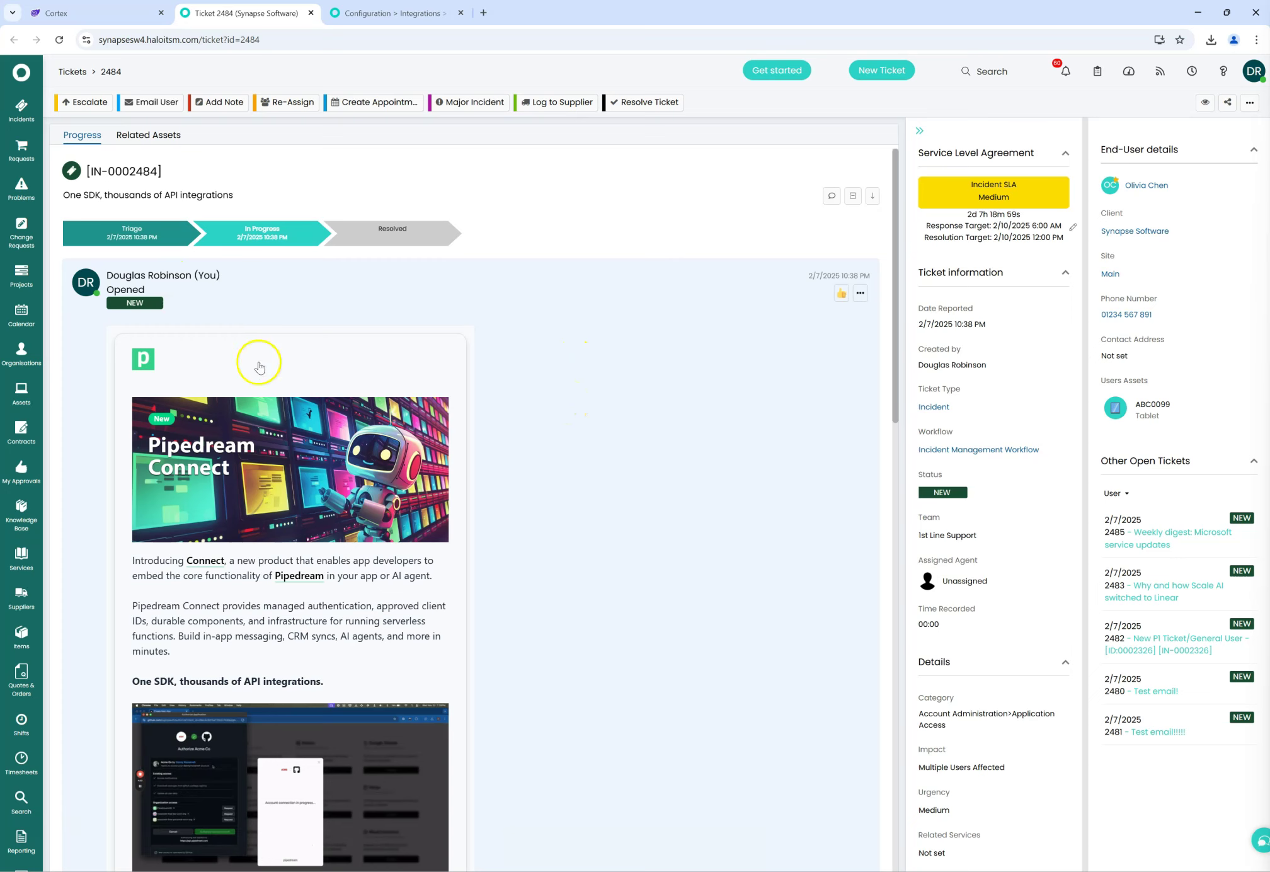
{"action": "left_click_drag", "start_coordinate": [247, 192], "coordinate": [81, 182]}
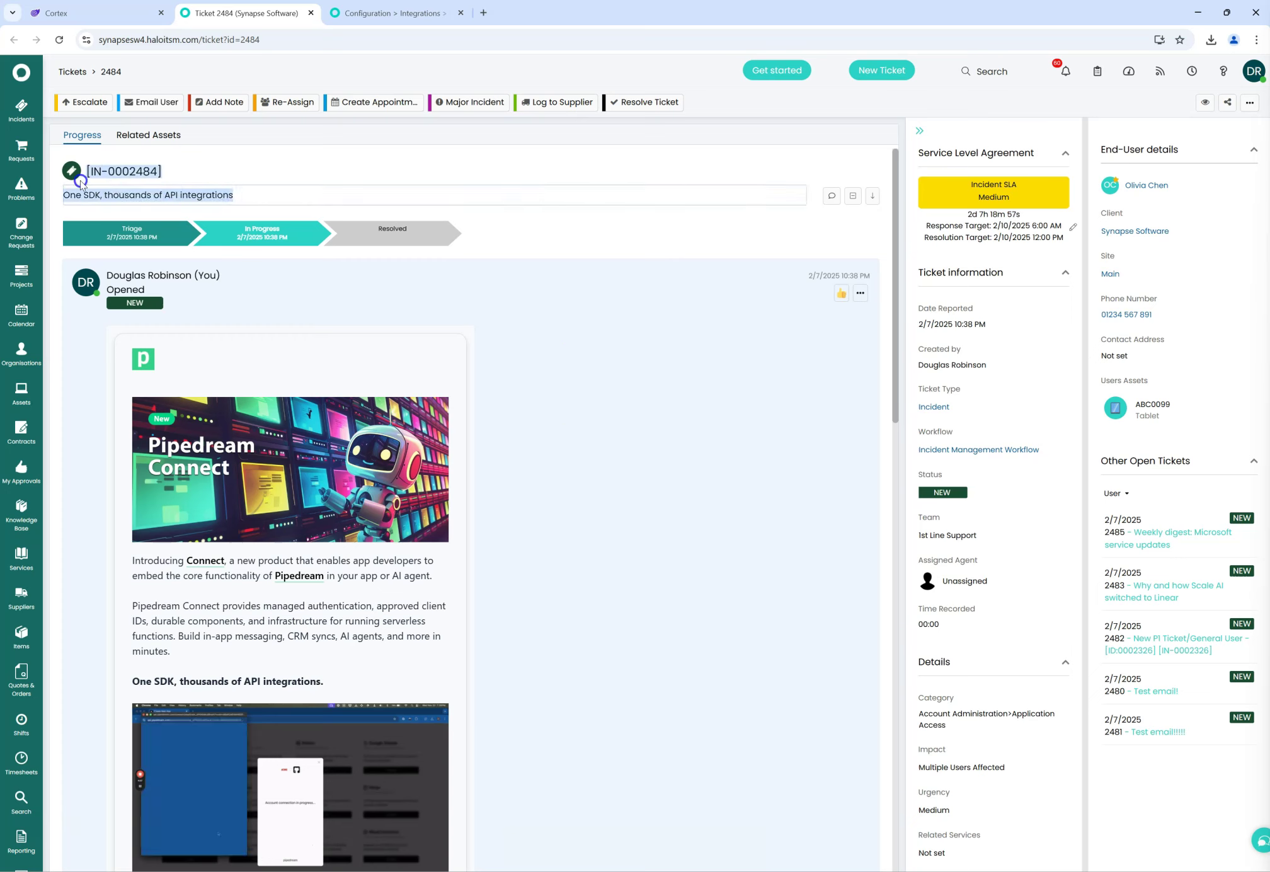
{"action": "left_click", "coordinate": [664, 242]}
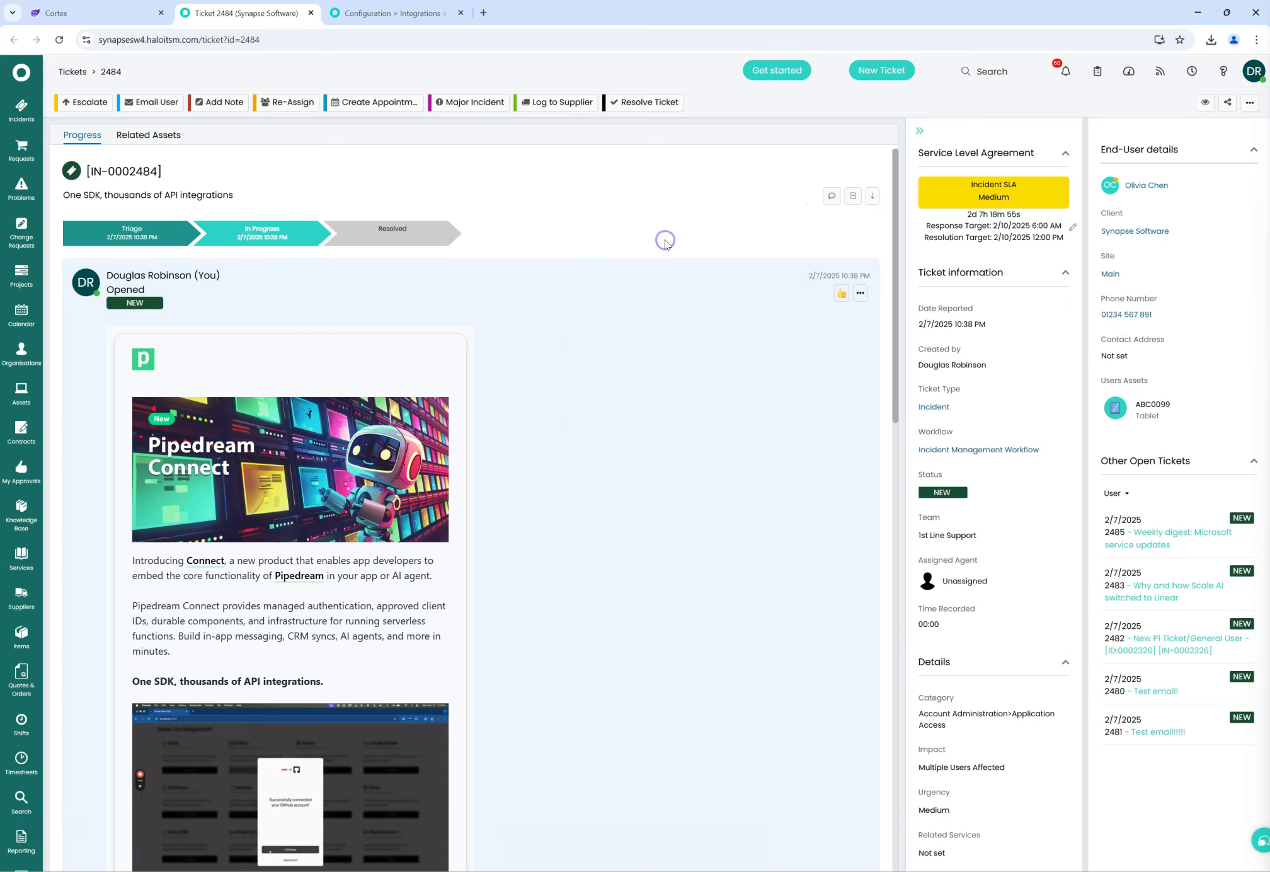
Step: Read through the email body in the Halo ticket to check its images, formatting and links
{"action": "scroll", "coordinate": [597, 444], "scroll_direction": "down", "scroll_amount": 8}
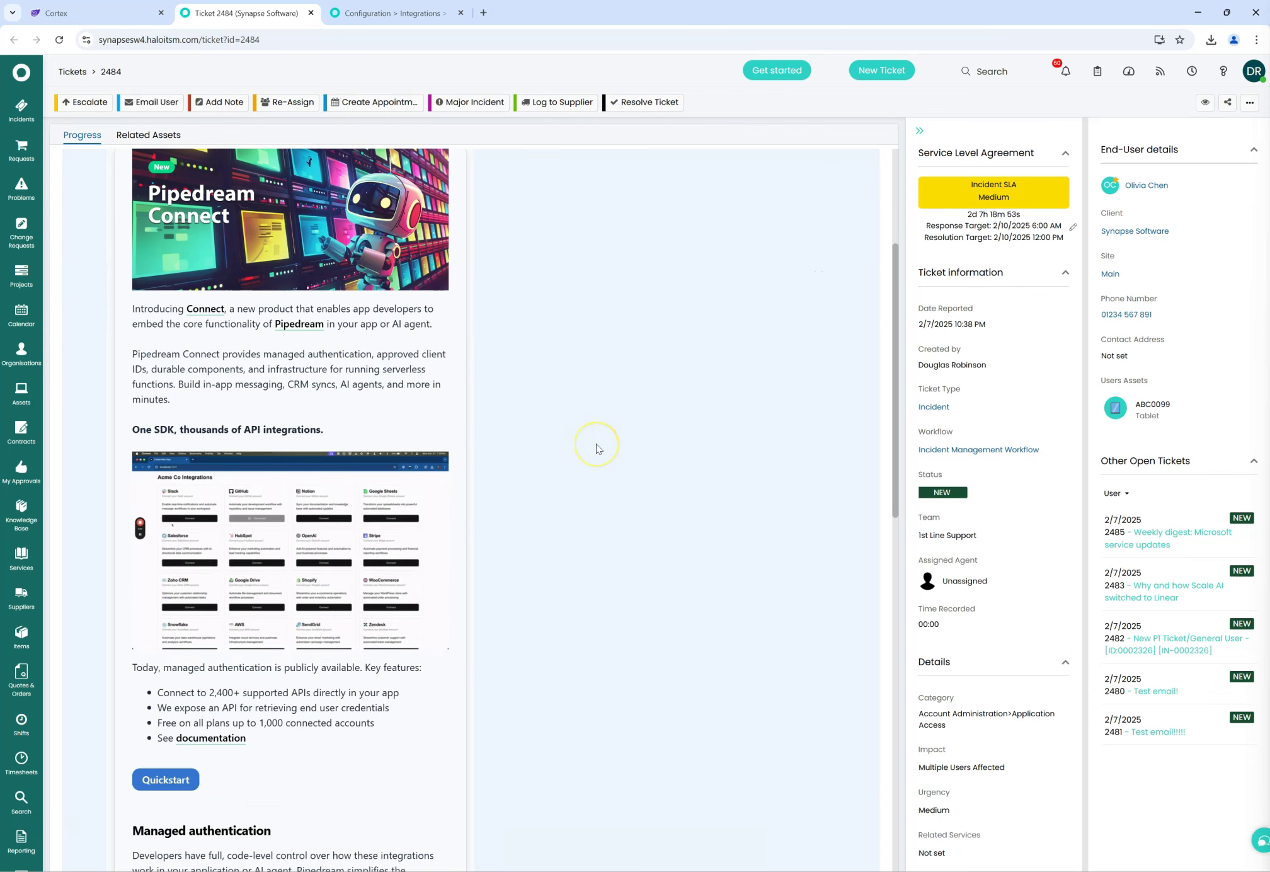
{"action": "scroll", "coordinate": [597, 444], "scroll_direction": "up", "scroll_amount": 10}
{"action": "scroll", "coordinate": [596, 443], "scroll_direction": "down", "scroll_amount": 3}
{"action": "scroll", "coordinate": [596, 445], "scroll_direction": "up", "scroll_amount": 3}
{"action": "left_click", "coordinate": [587, 448]}
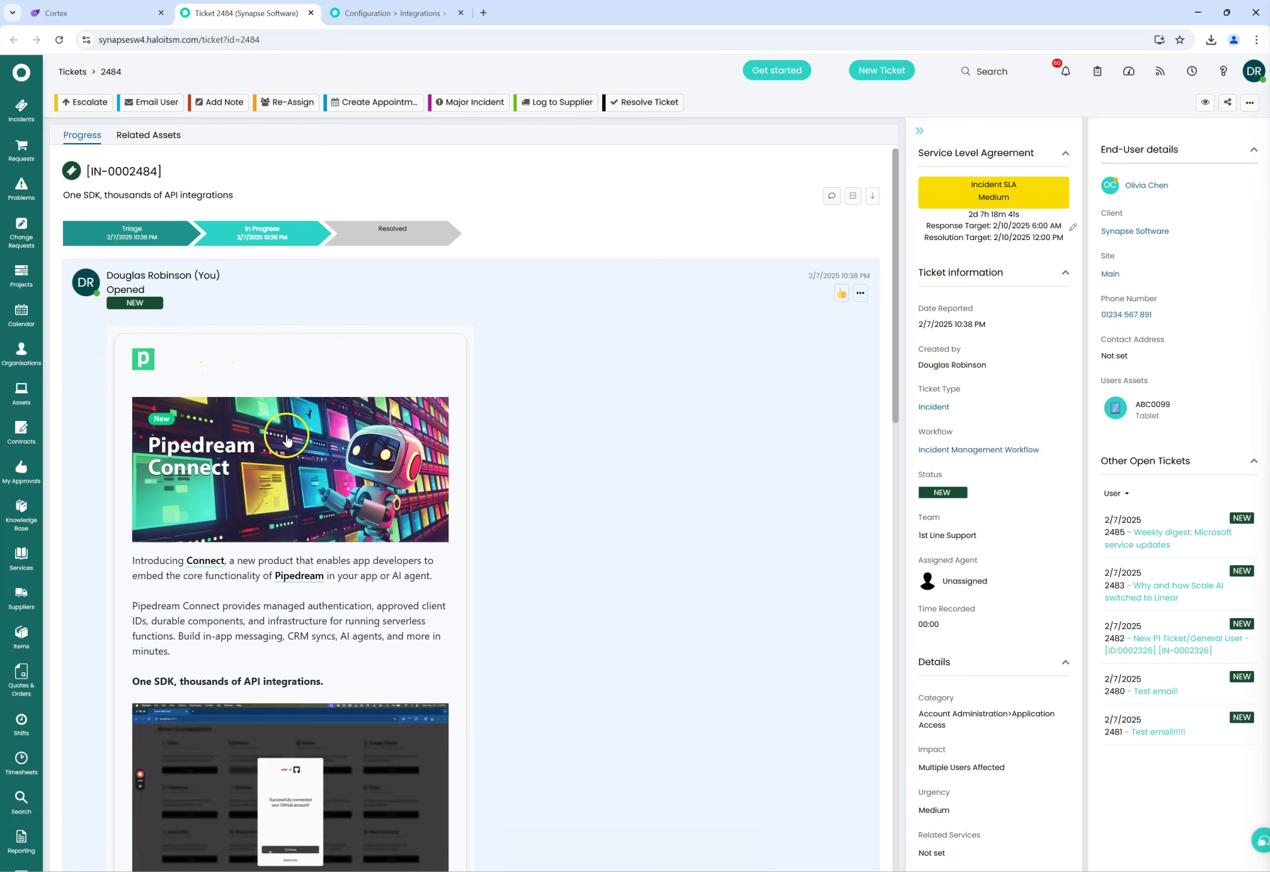
{"action": "scroll", "coordinate": [482, 381], "scroll_direction": "down", "scroll_amount": 20}
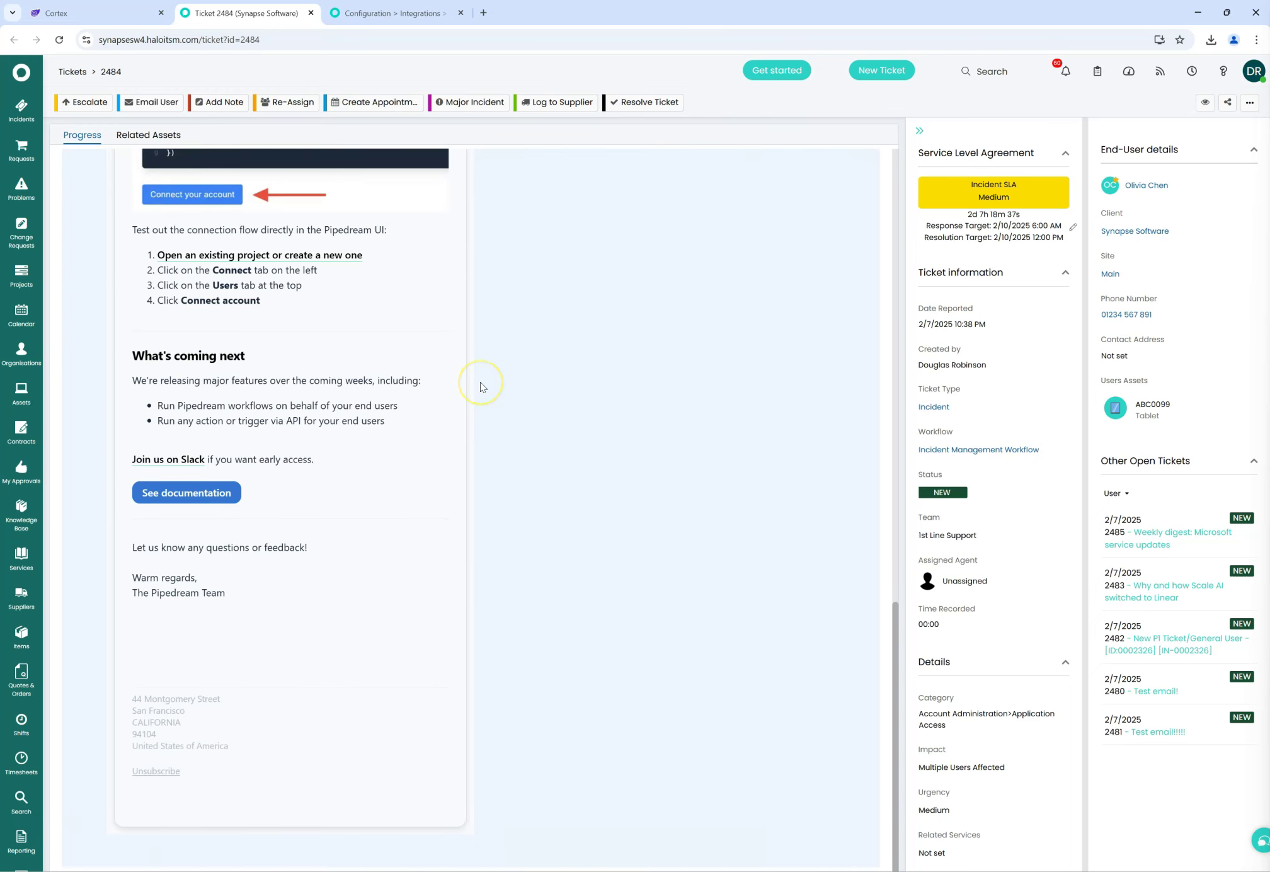
{"action": "scroll", "coordinate": [480, 387], "scroll_direction": "up", "scroll_amount": 20}
{"action": "scroll", "coordinate": [478, 417], "scroll_direction": "down", "scroll_amount": 10}
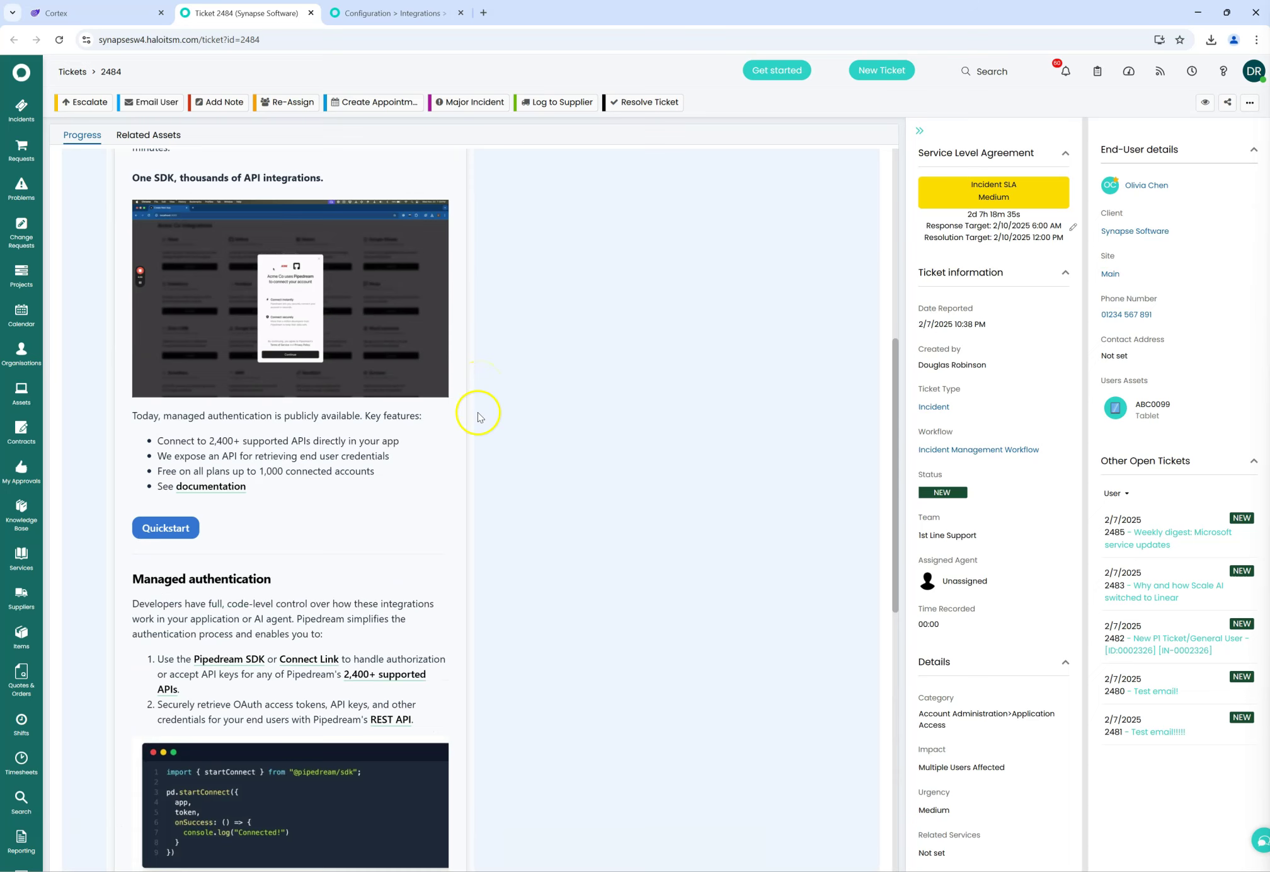
{"action": "scroll", "coordinate": [478, 416], "scroll_direction": "down", "scroll_amount": 10}
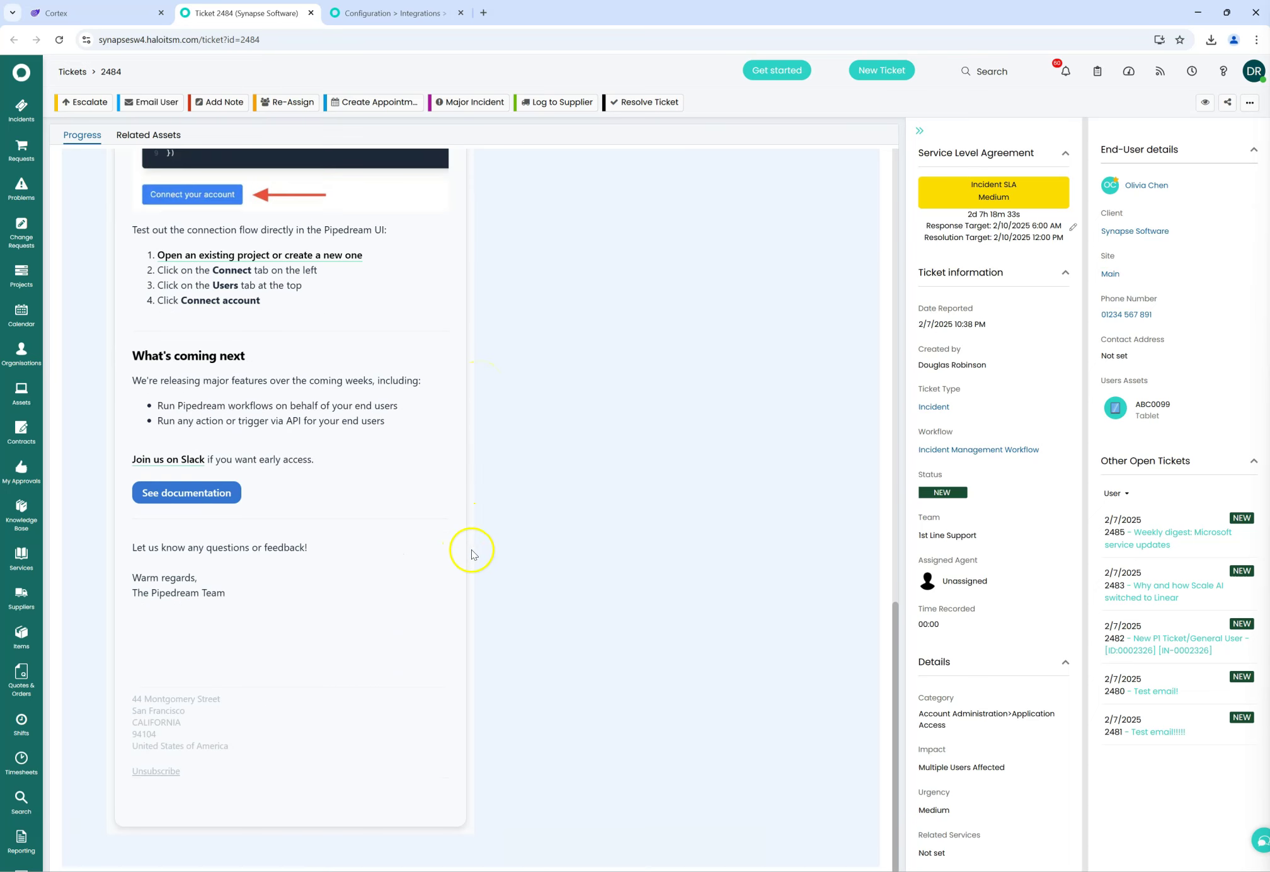
{"action": "scroll", "coordinate": [472, 549], "scroll_direction": "up", "scroll_amount": 10}
{"action": "scroll", "coordinate": [473, 553], "scroll_direction": "up", "scroll_amount": 8}
{"action": "scroll", "coordinate": [473, 553], "scroll_direction": "down", "scroll_amount": 15}
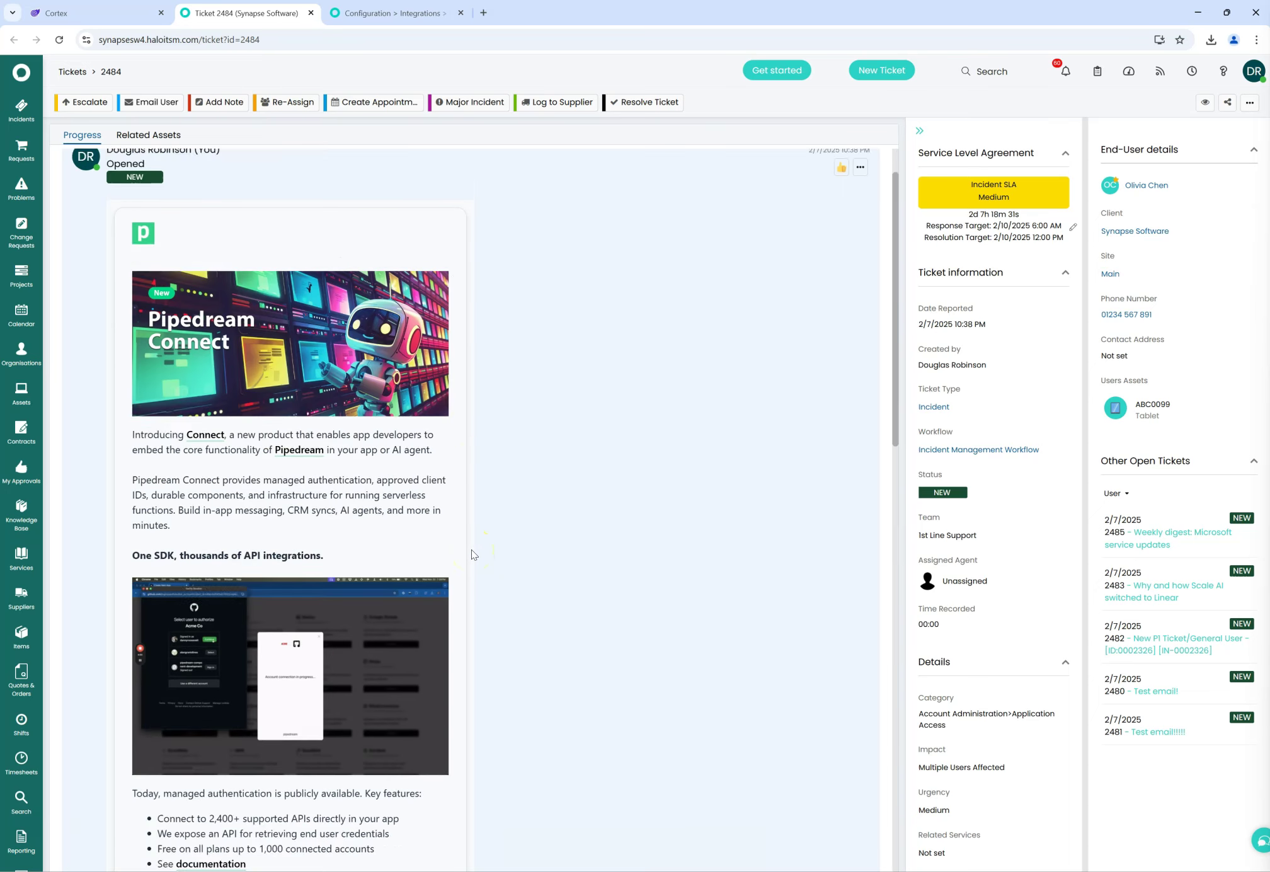
{"action": "scroll", "coordinate": [474, 551], "scroll_direction": "up", "scroll_amount": 10}
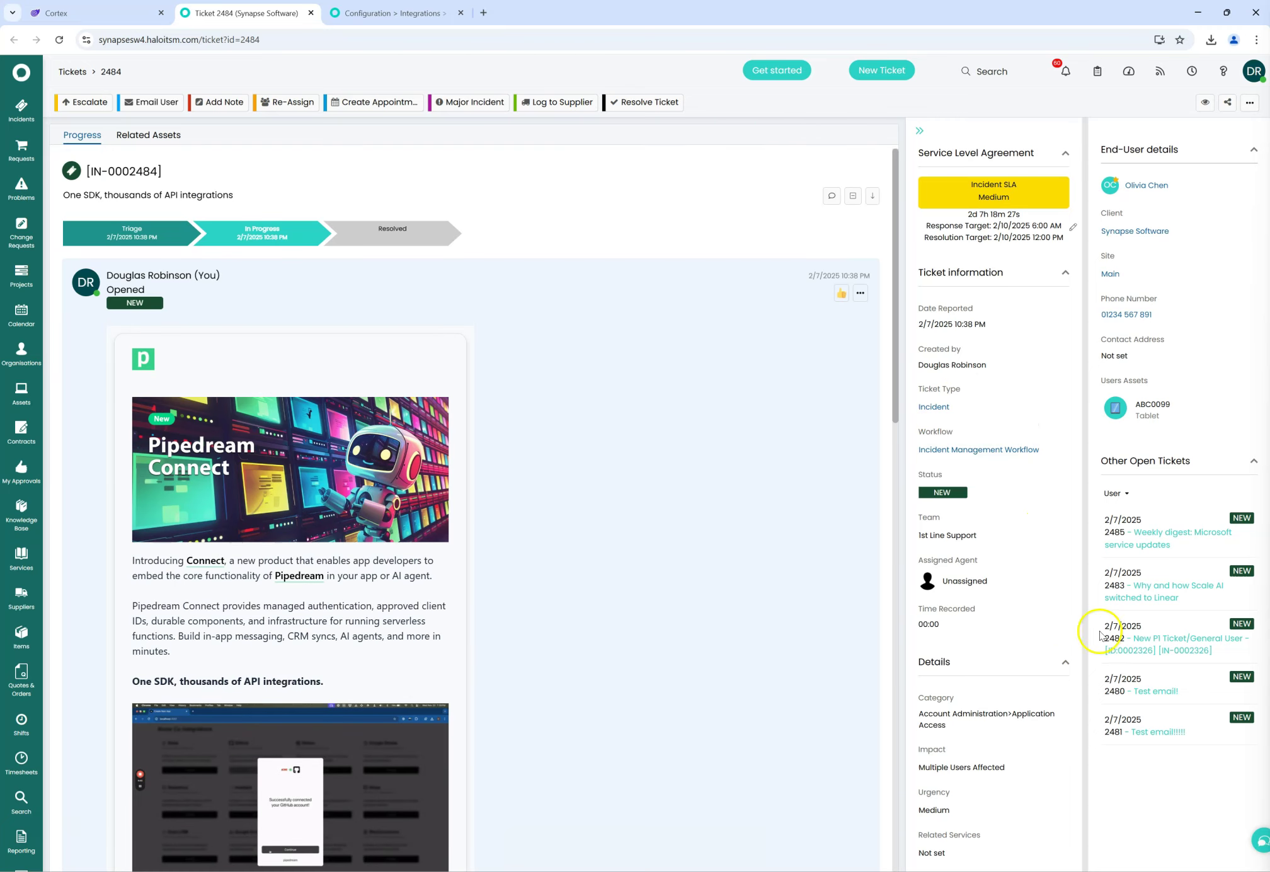
Step: Check the Halo ticket's team and category, then return to Cortex and close the email processing details
{"action": "left_click_drag", "start_coordinate": [974, 535], "coordinate": [929, 536]}
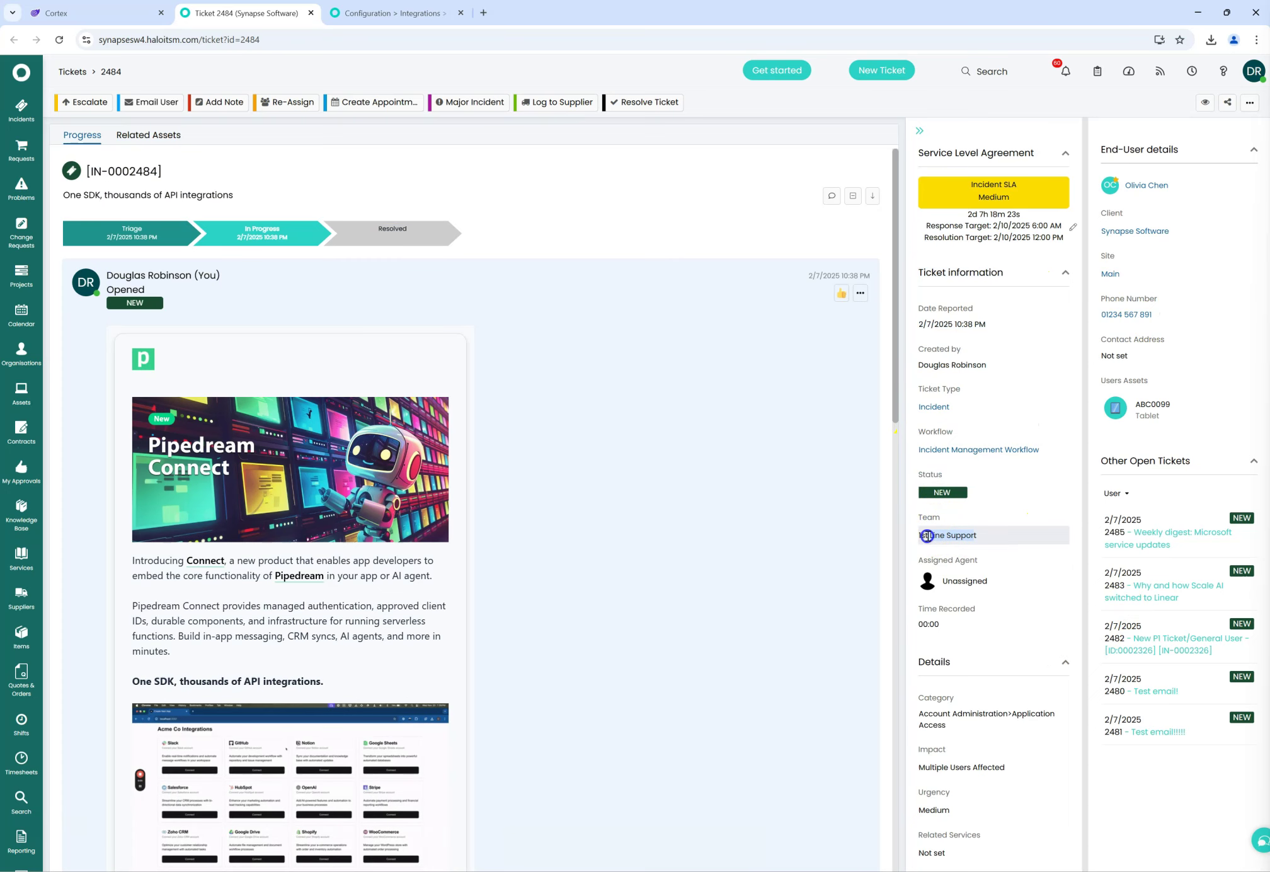
{"action": "left_click", "coordinate": [840, 445]}
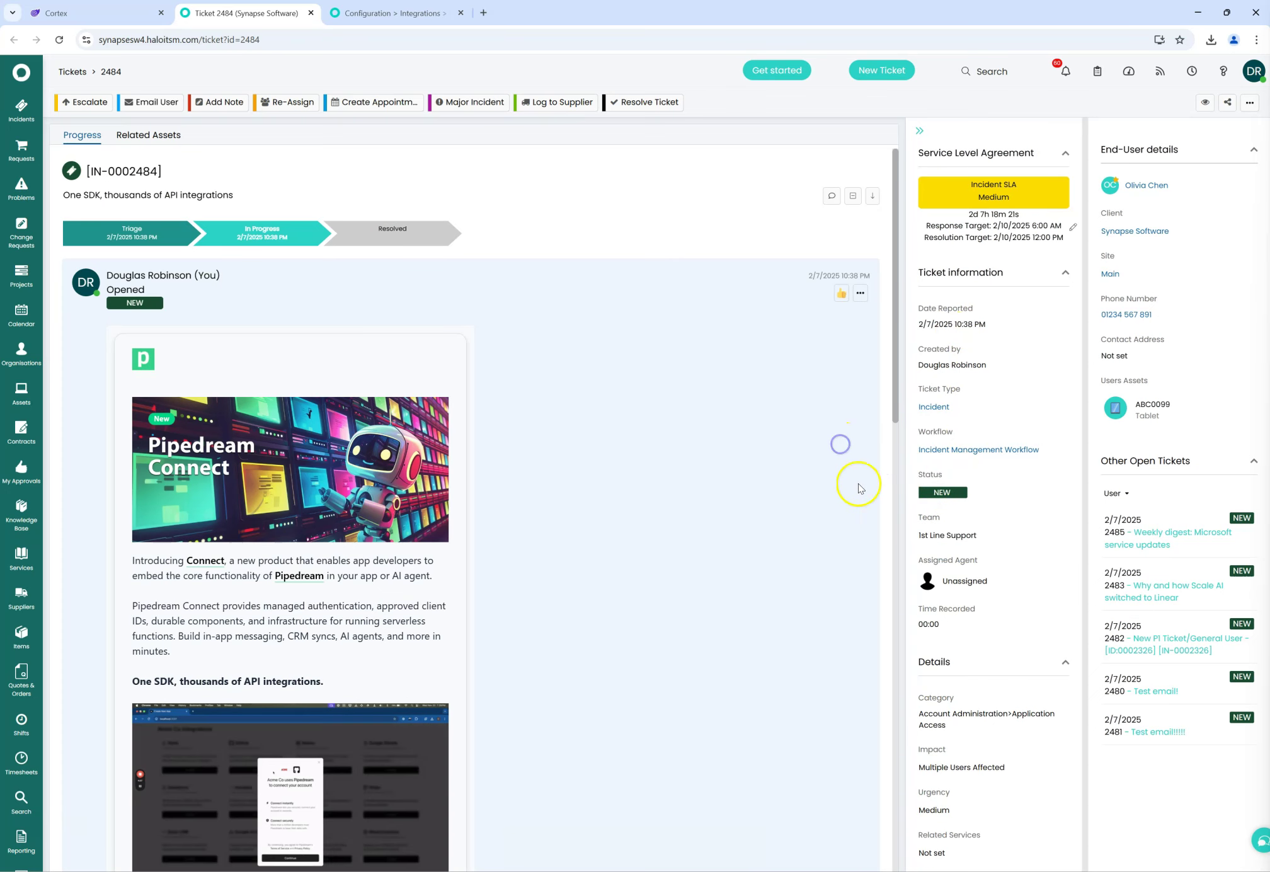
{"action": "left_click", "coordinate": [920, 707]}
{"action": "left_click_drag", "start_coordinate": [921, 707], "coordinate": [915, 706]}
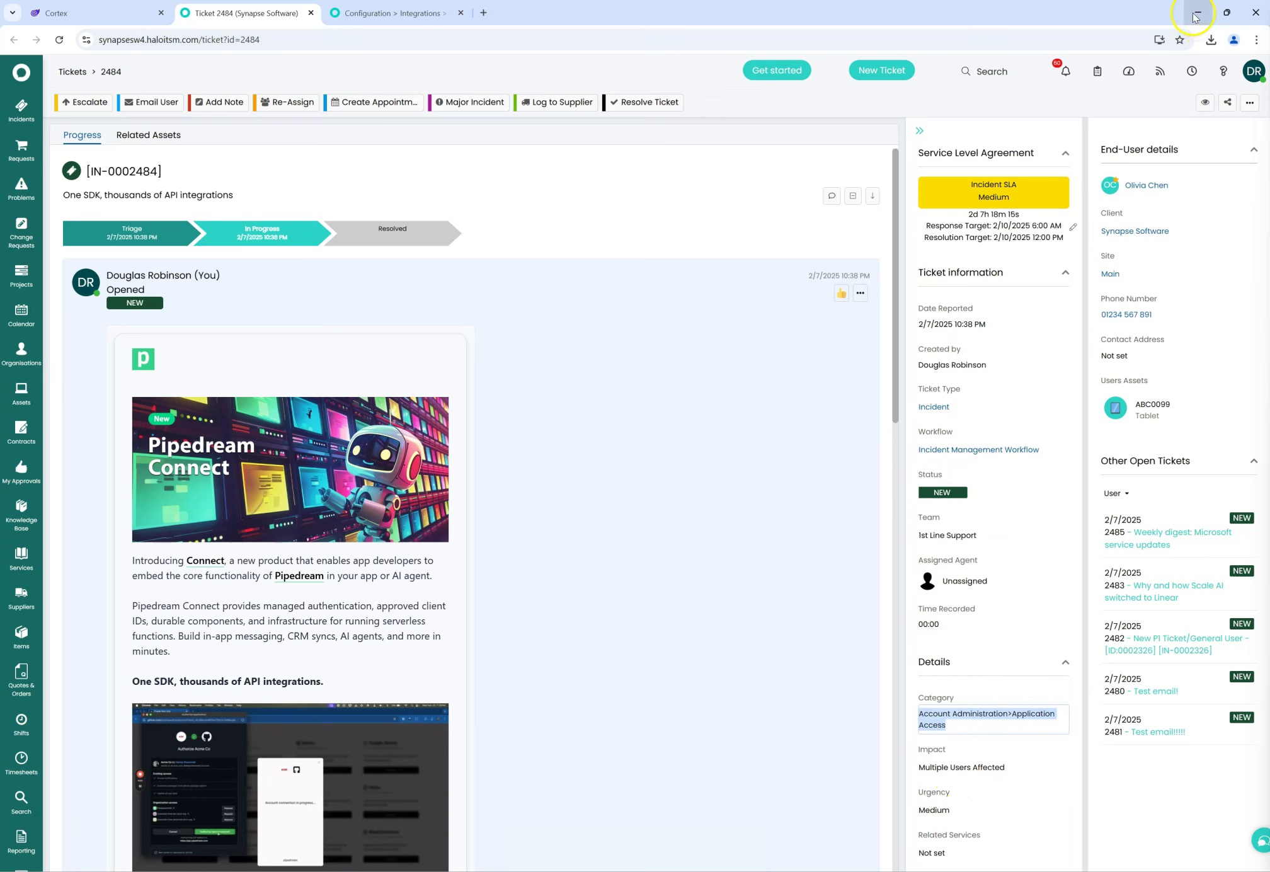
{"action": "left_click", "coordinate": [114, 13]}
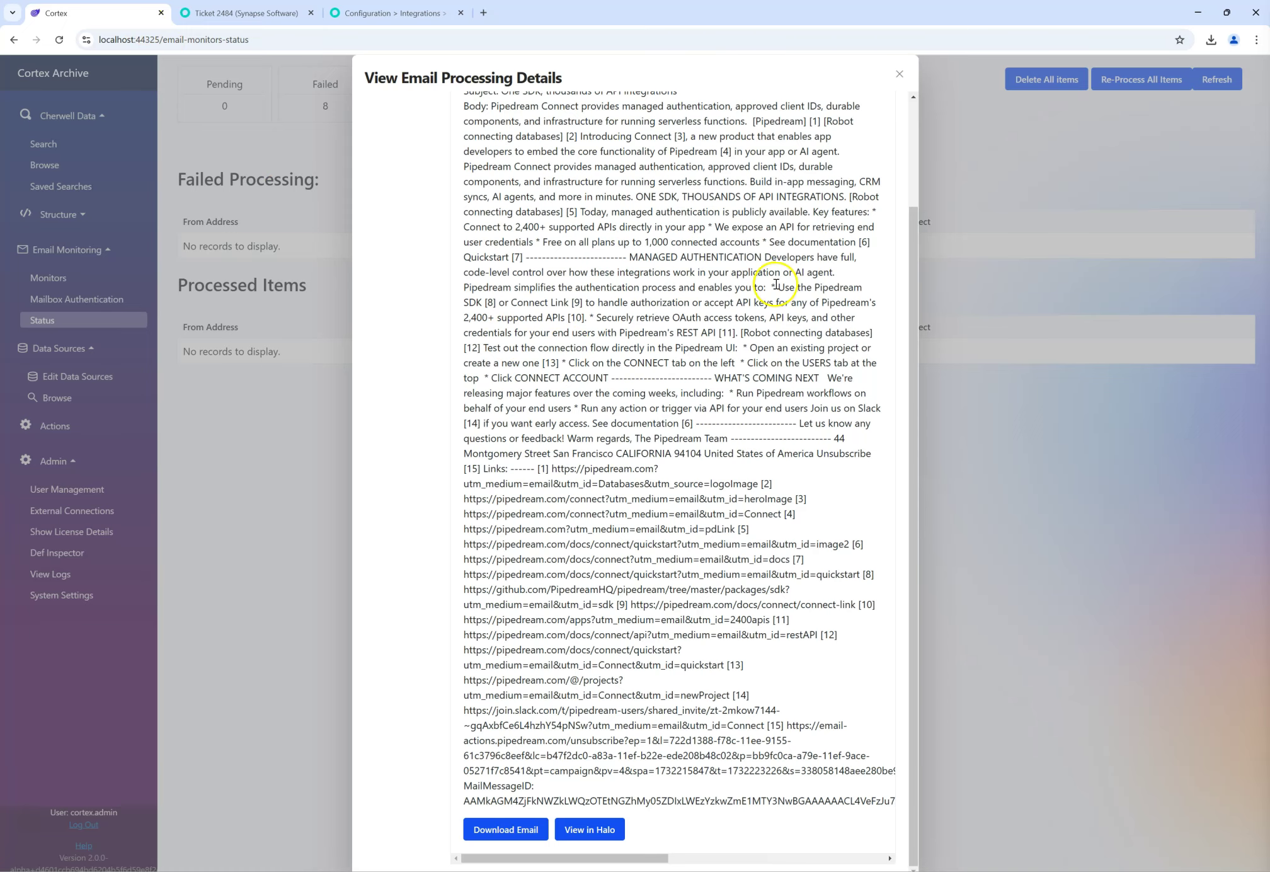
{"action": "left_click", "coordinate": [899, 74]}
Step: Open the Halo ticket for the processed "Test email!" message and examine its body and summary
{"action": "scroll", "coordinate": [983, 353], "scroll_direction": "down", "scroll_amount": 5}
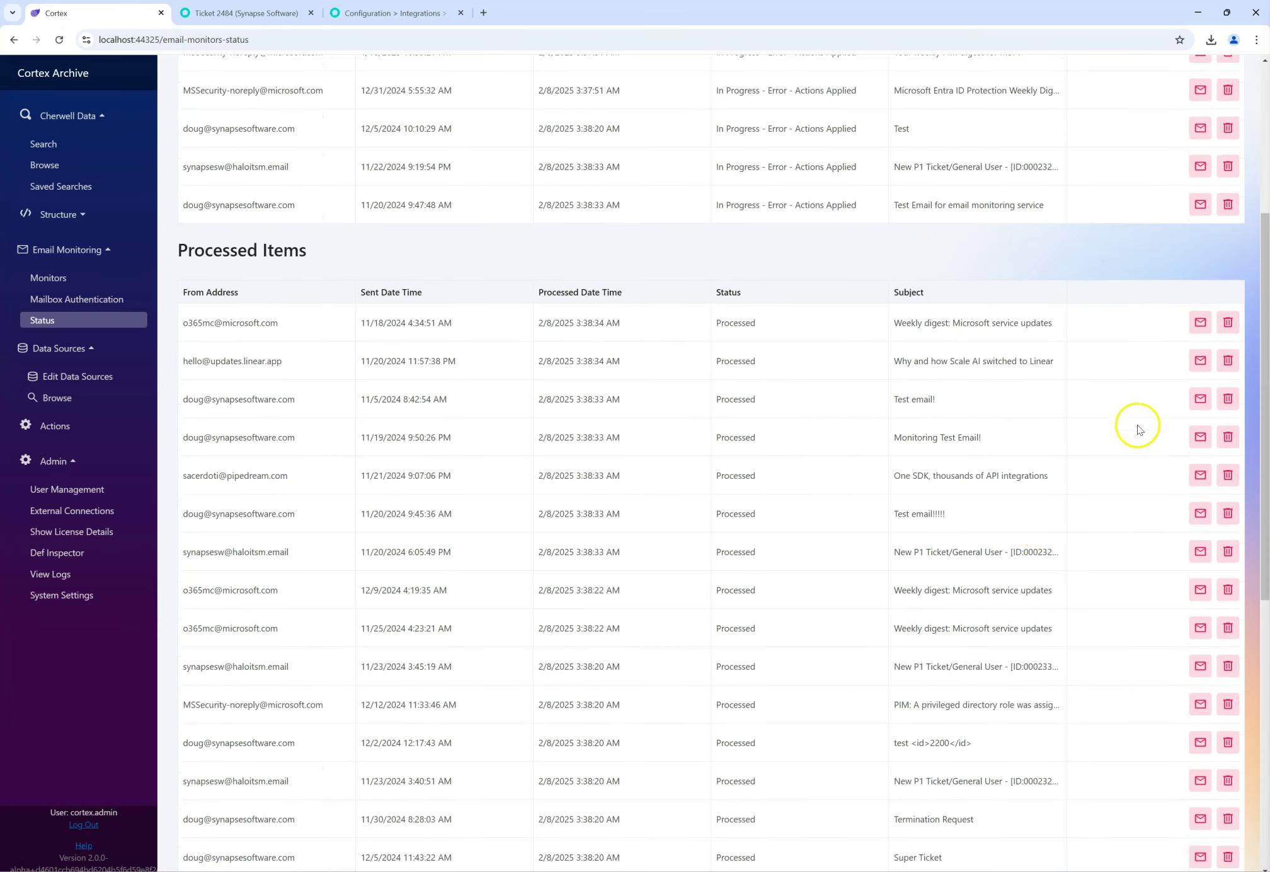
{"action": "left_click", "coordinate": [1200, 399]}
{"action": "left_click", "coordinate": [584, 560]}
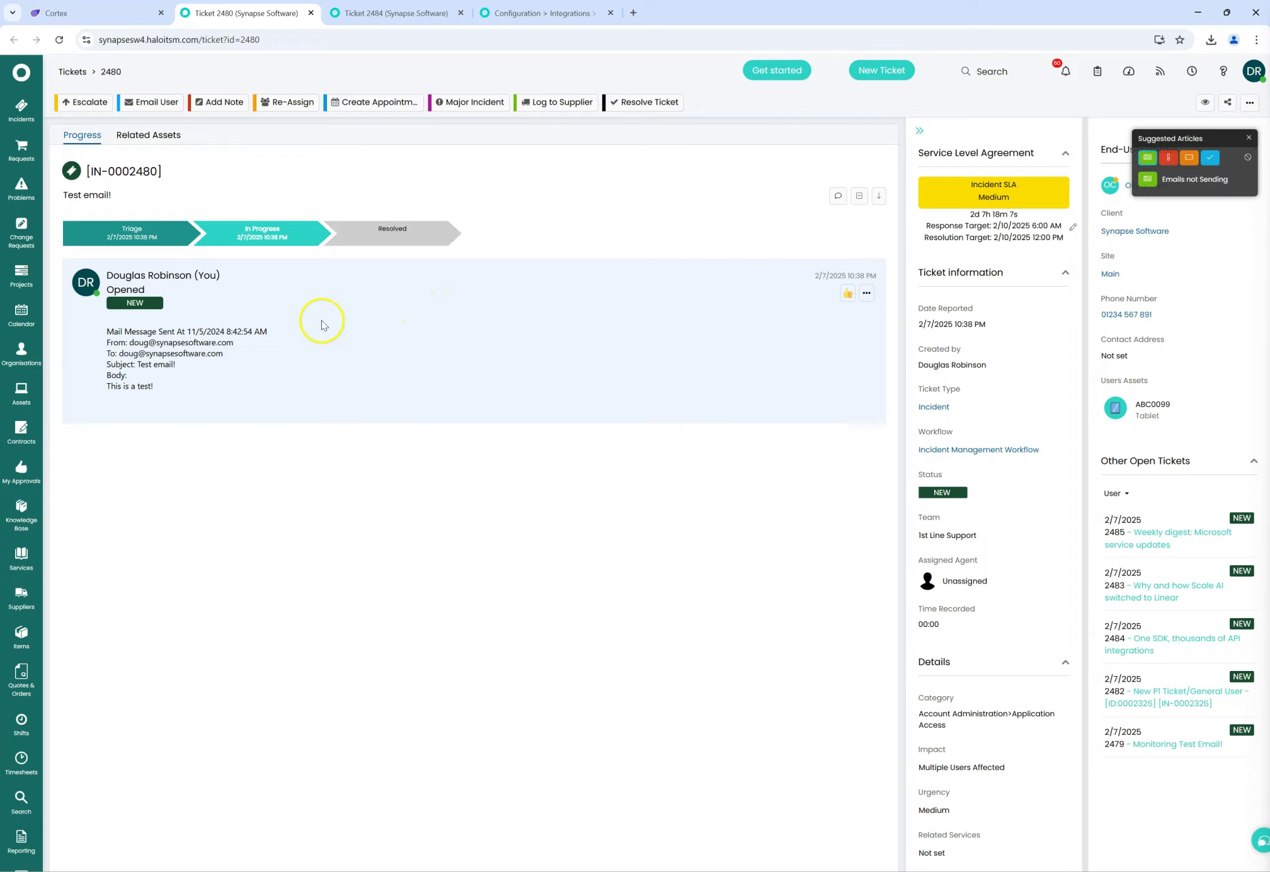
{"action": "left_click_drag", "start_coordinate": [162, 392], "coordinate": [104, 334]}
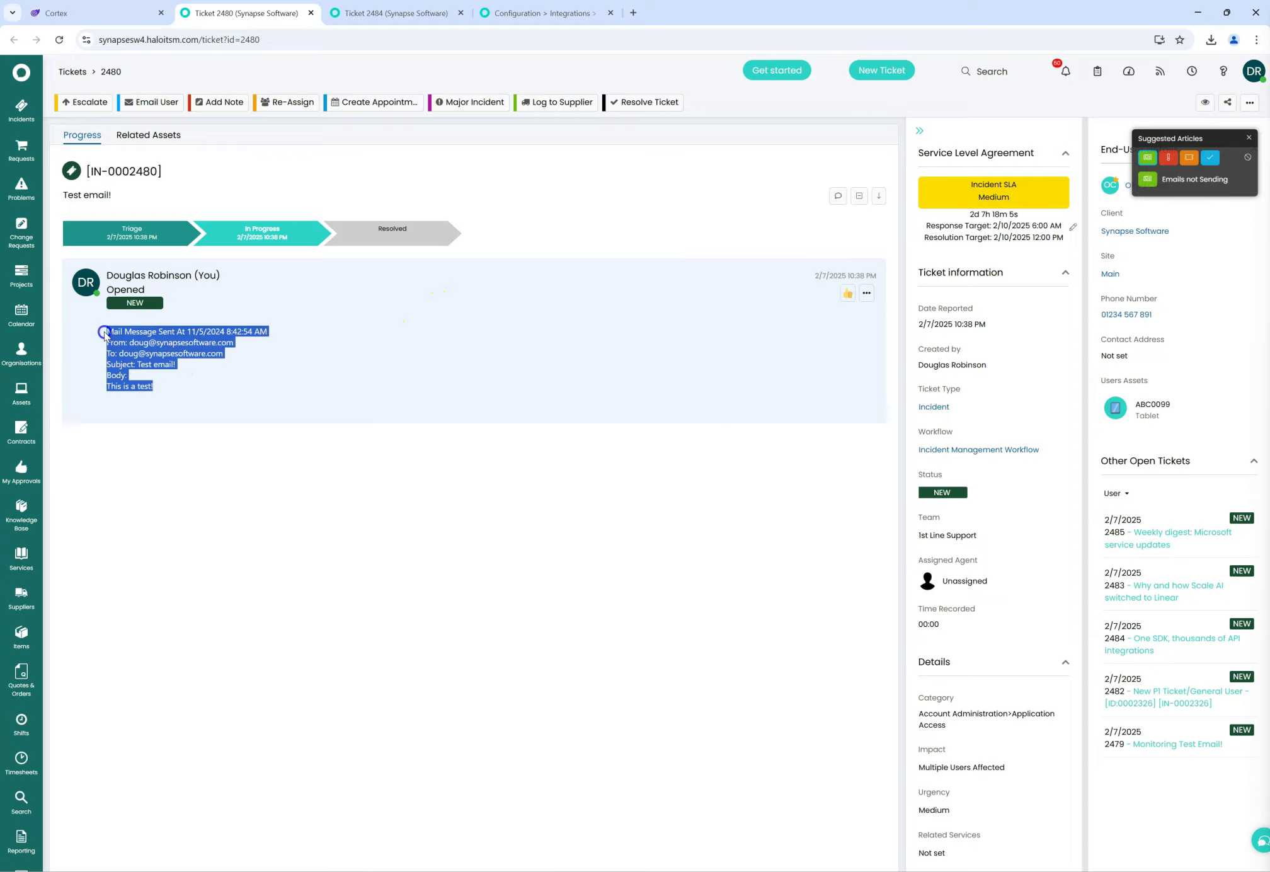
{"action": "left_click", "coordinate": [170, 387]}
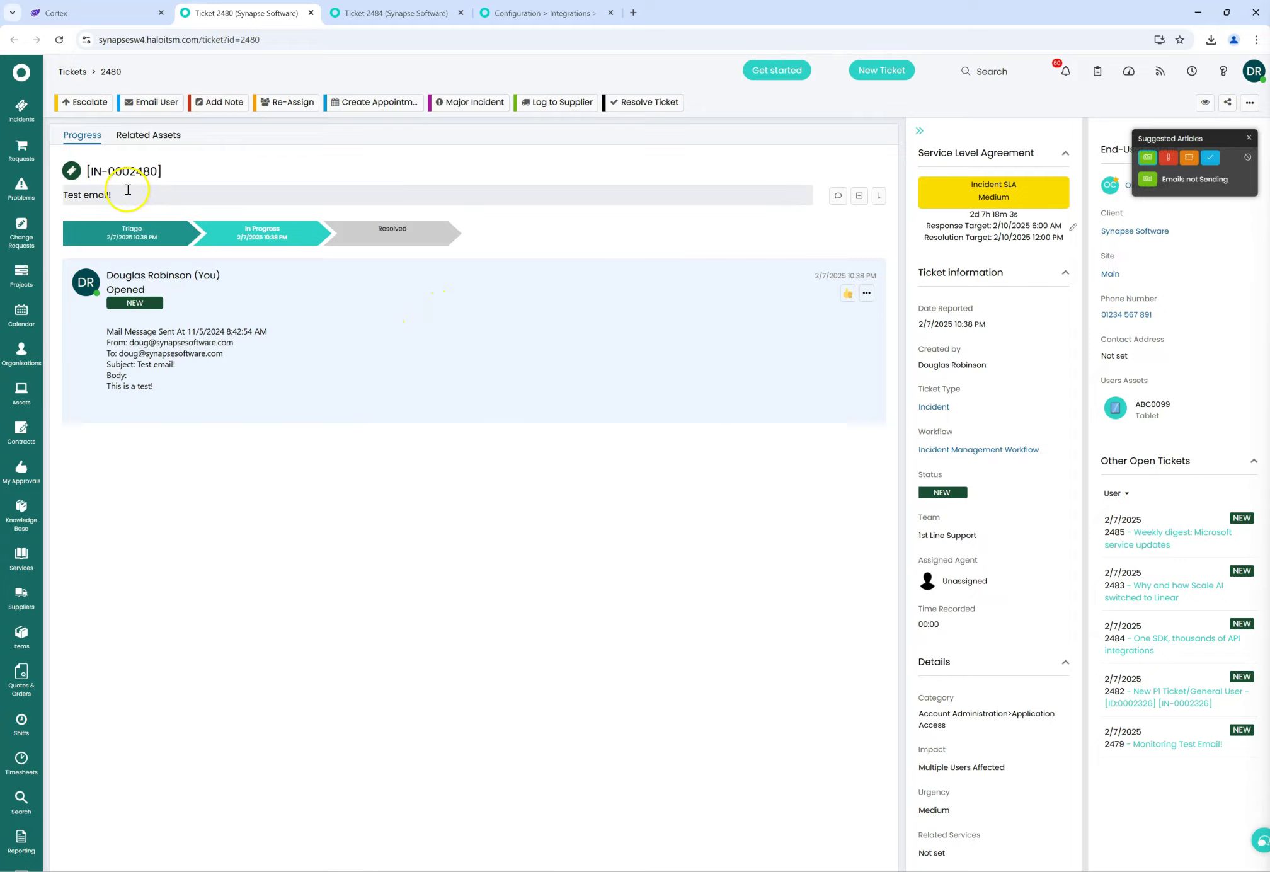
{"action": "left_click", "coordinate": [66, 196]}
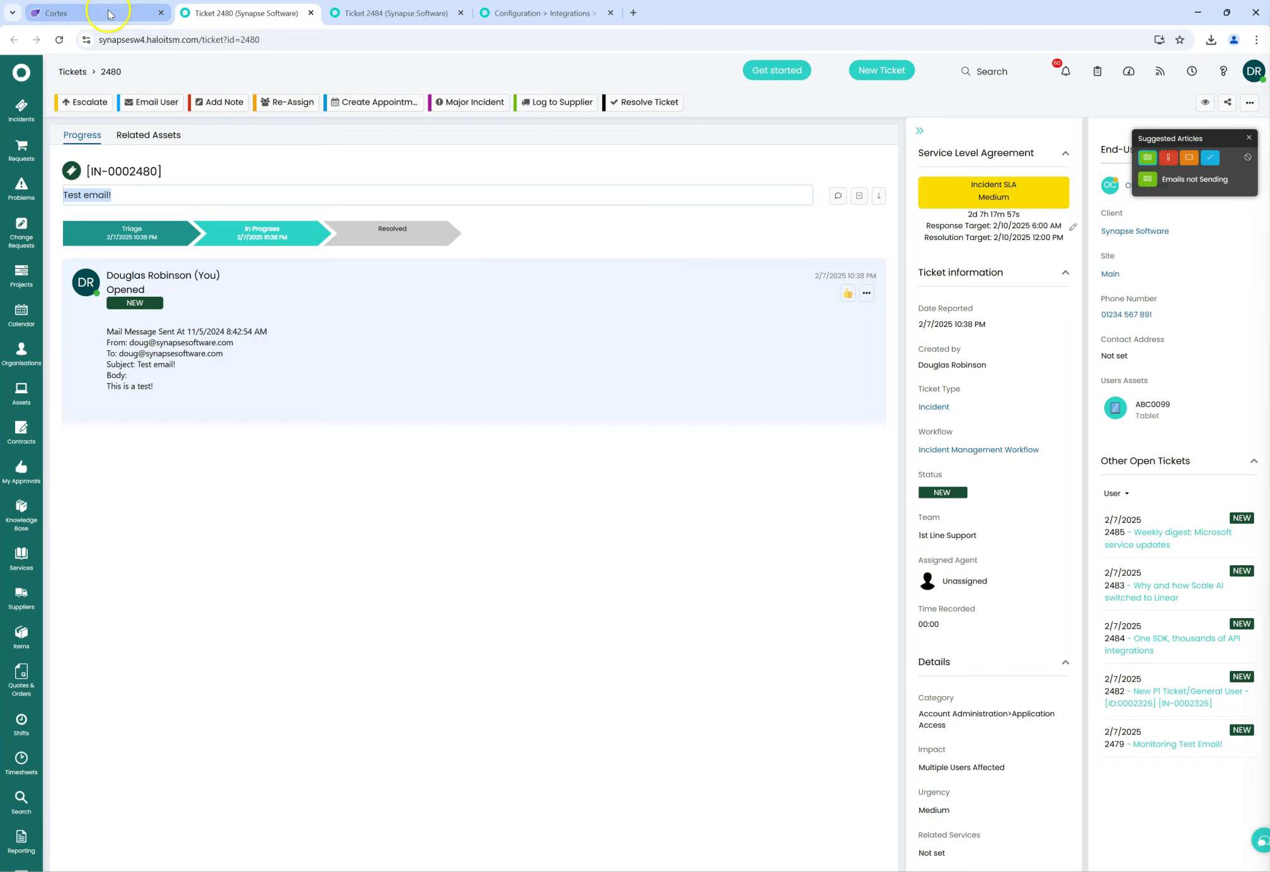
Step: Compare the email body in ticket 2484 with ticket 2480, then return to the Cortex email status list
{"action": "left_click", "coordinate": [372, 12]}
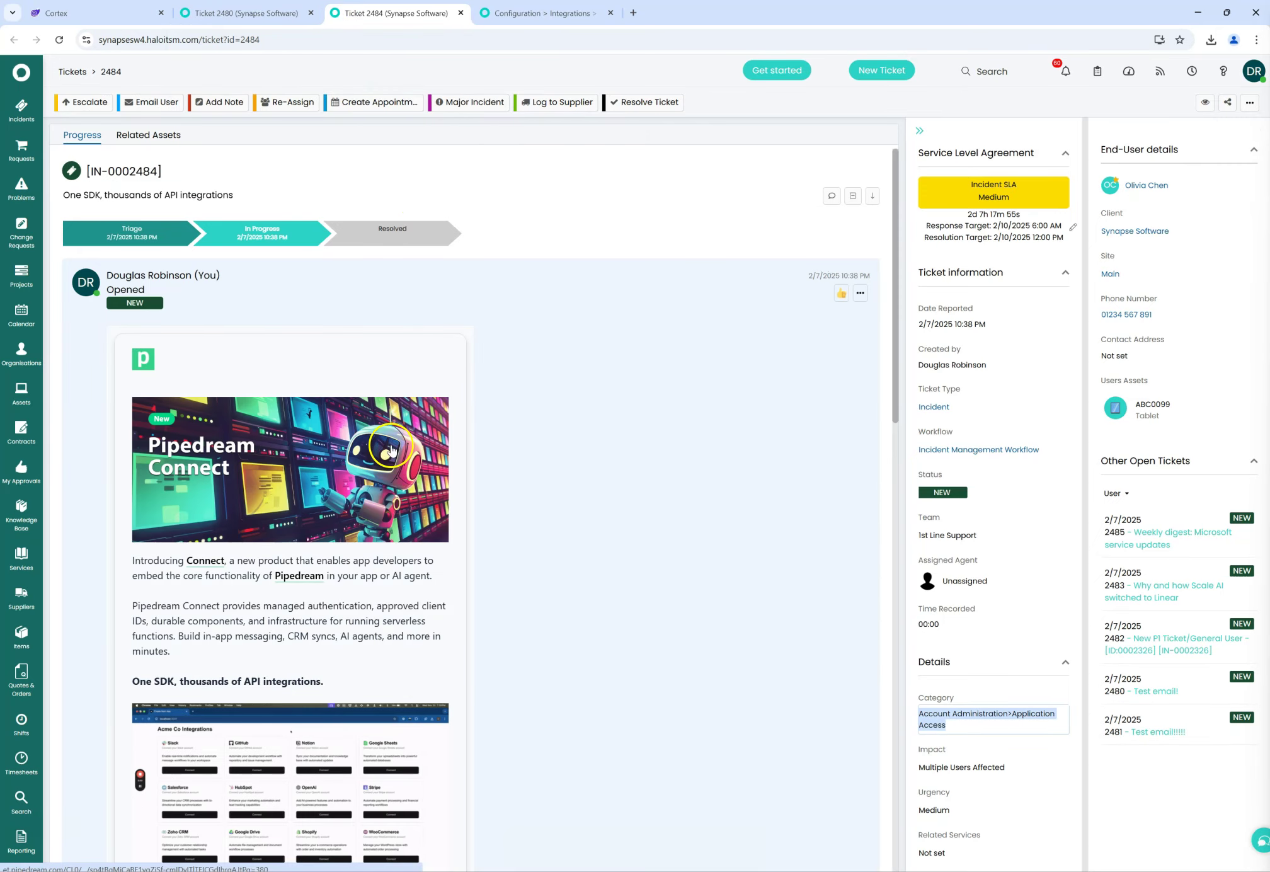
{"action": "scroll", "coordinate": [390, 450], "scroll_direction": "down", "scroll_amount": 15}
{"action": "scroll", "coordinate": [398, 508], "scroll_direction": "up", "scroll_amount": 15}
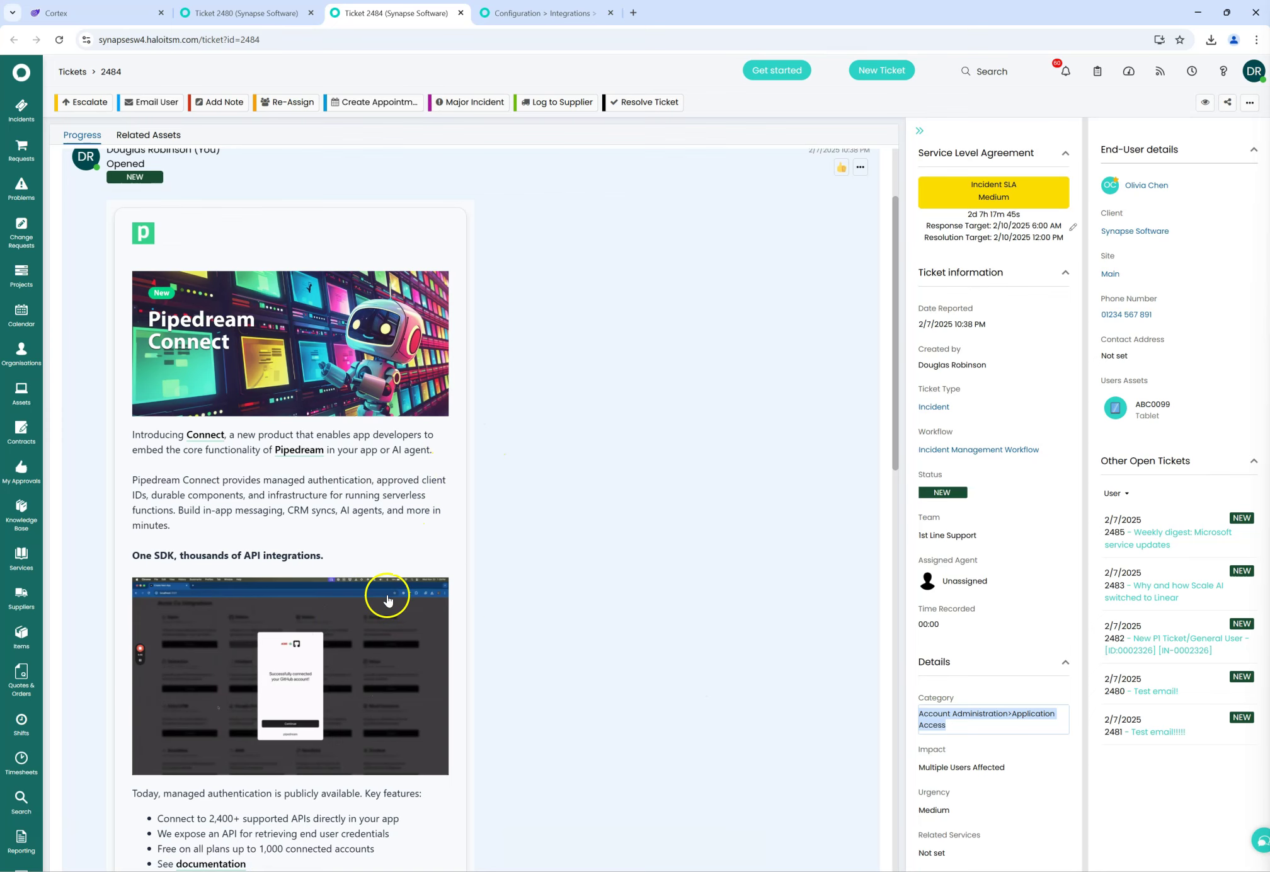
{"action": "scroll", "coordinate": [581, 588], "scroll_direction": "up", "scroll_amount": 2}
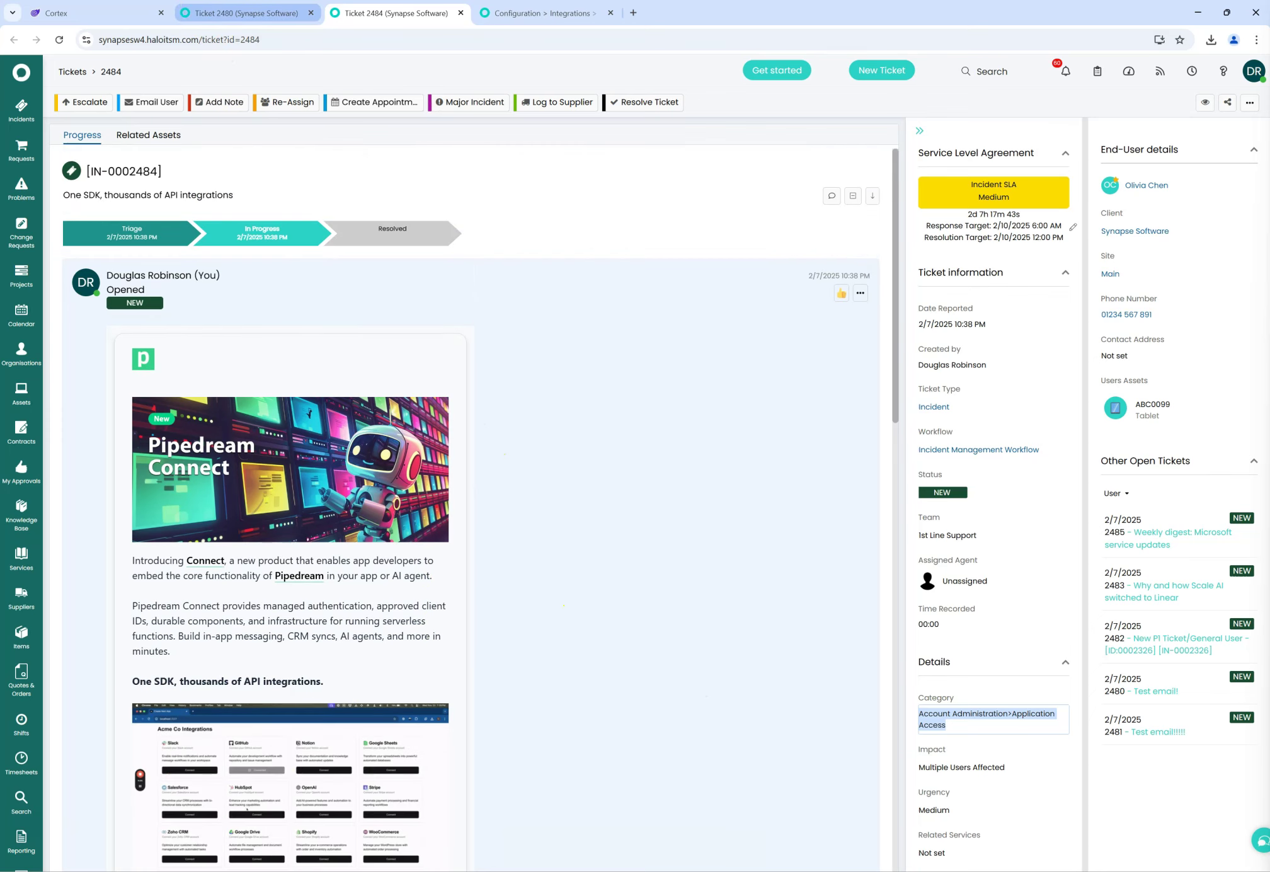
{"action": "left_click", "coordinate": [203, 7]}
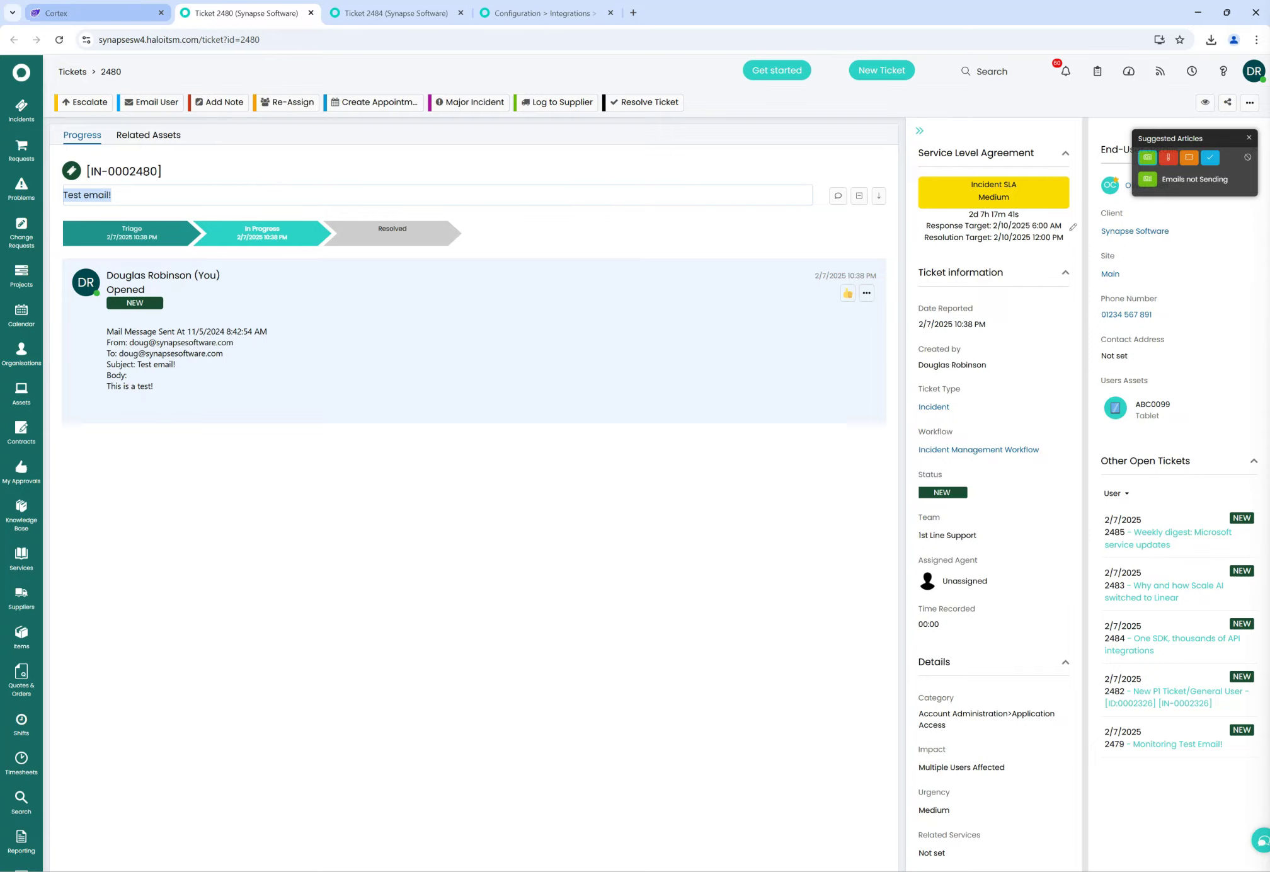
{"action": "left_click", "coordinate": [95, 6]}
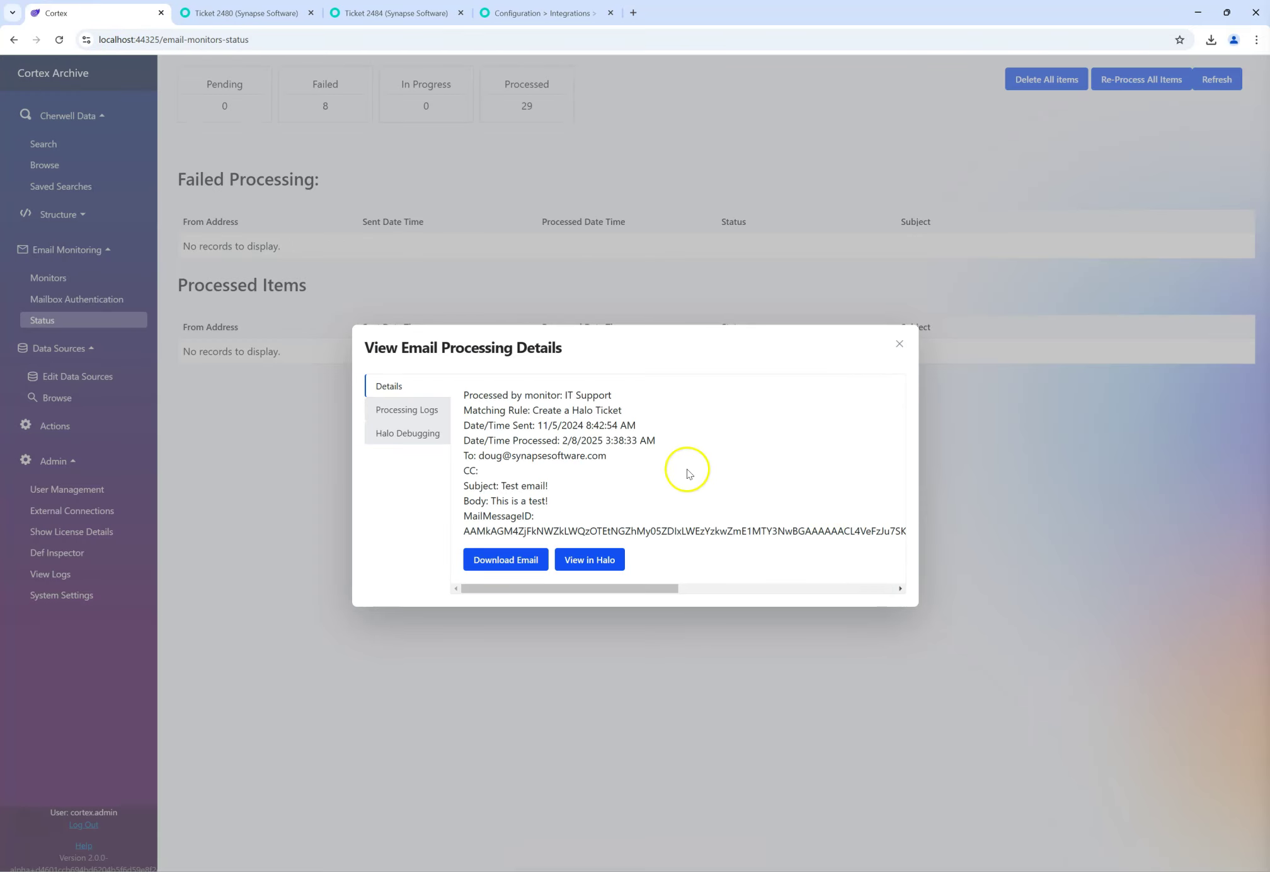
{"action": "left_click", "coordinate": [901, 344]}
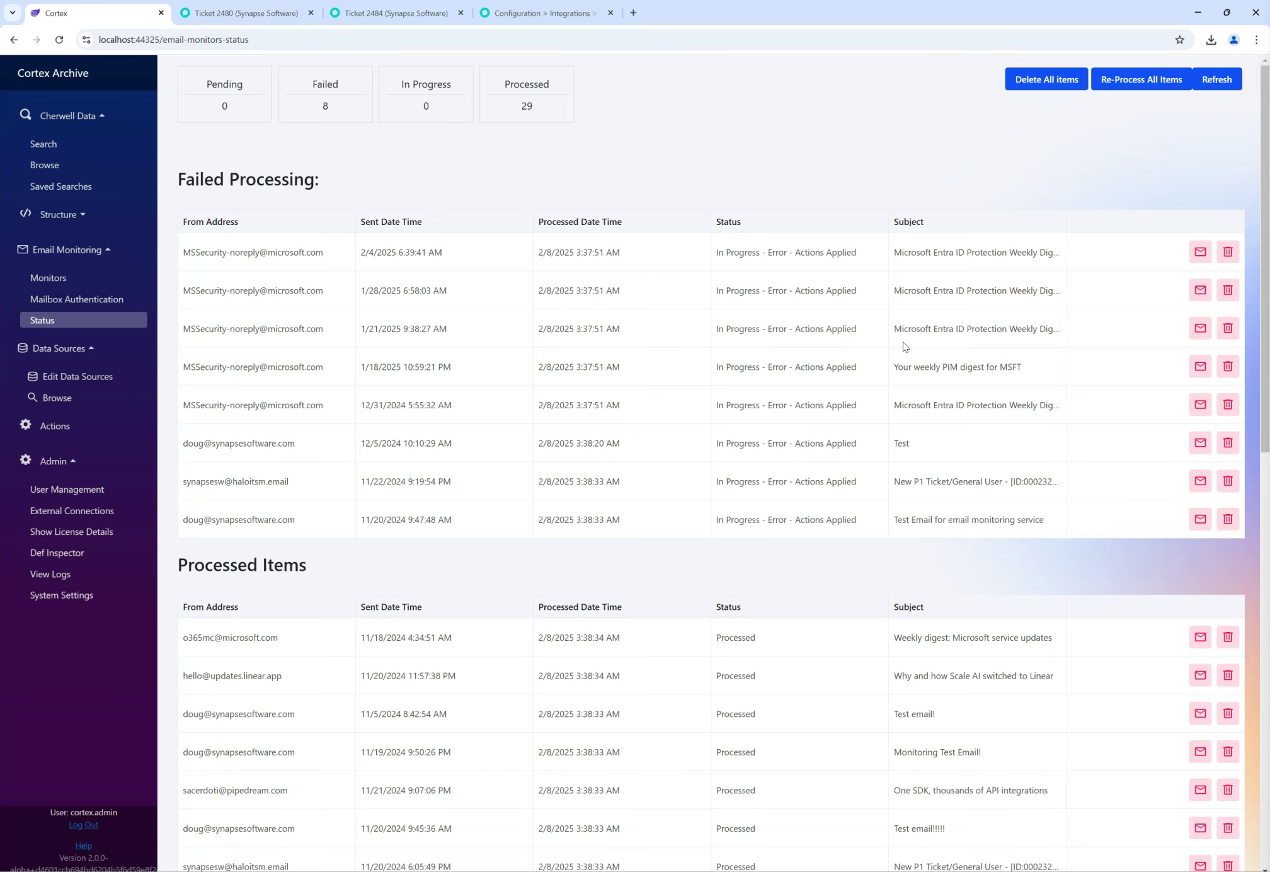
Step: Refresh the email monitoring status and review the status counts and the failed and processed items
{"action": "scroll", "coordinate": [860, 684], "scroll_direction": "down", "scroll_amount": 10}
{"action": "scroll", "coordinate": [863, 696], "scroll_direction": "up", "scroll_amount": 10}
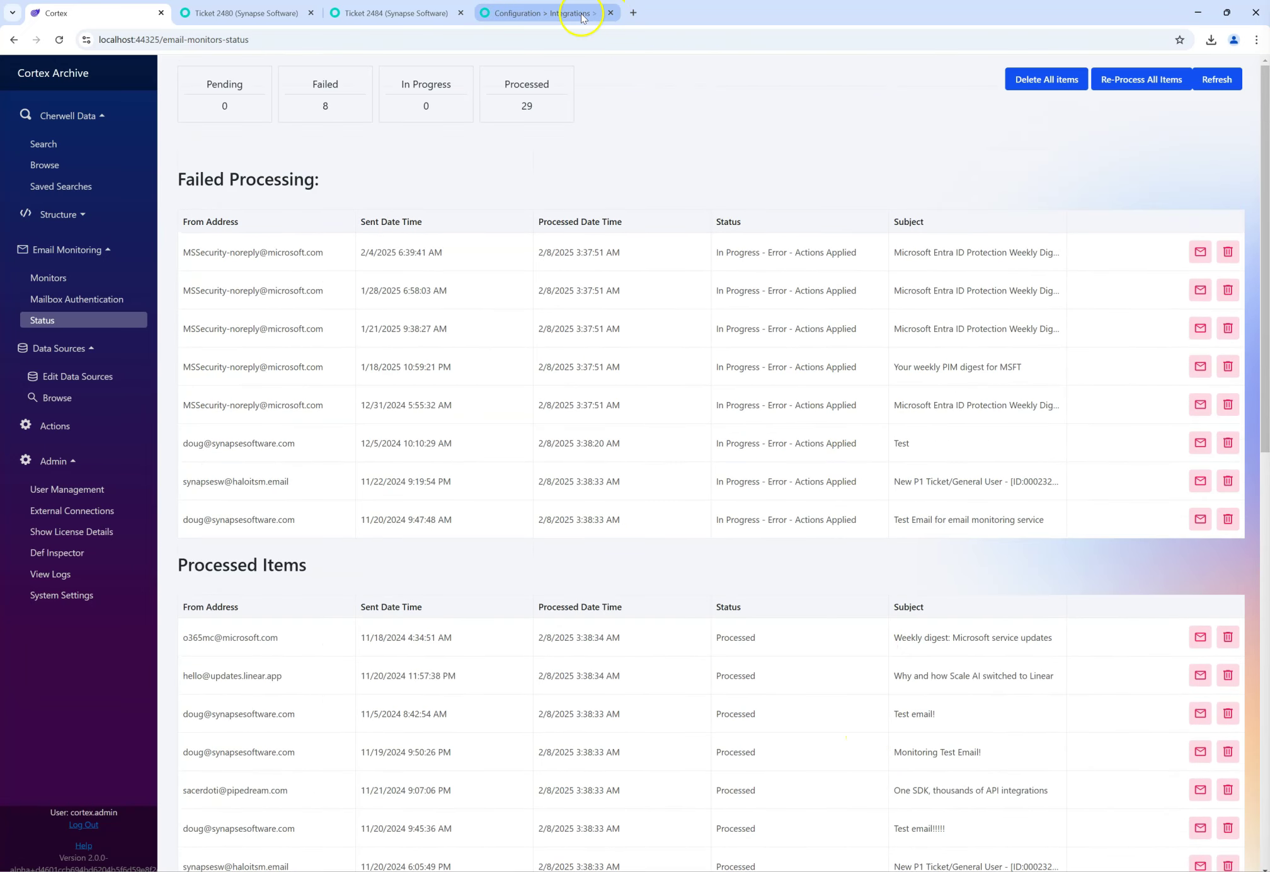
{"action": "left_click", "coordinate": [1210, 81]}
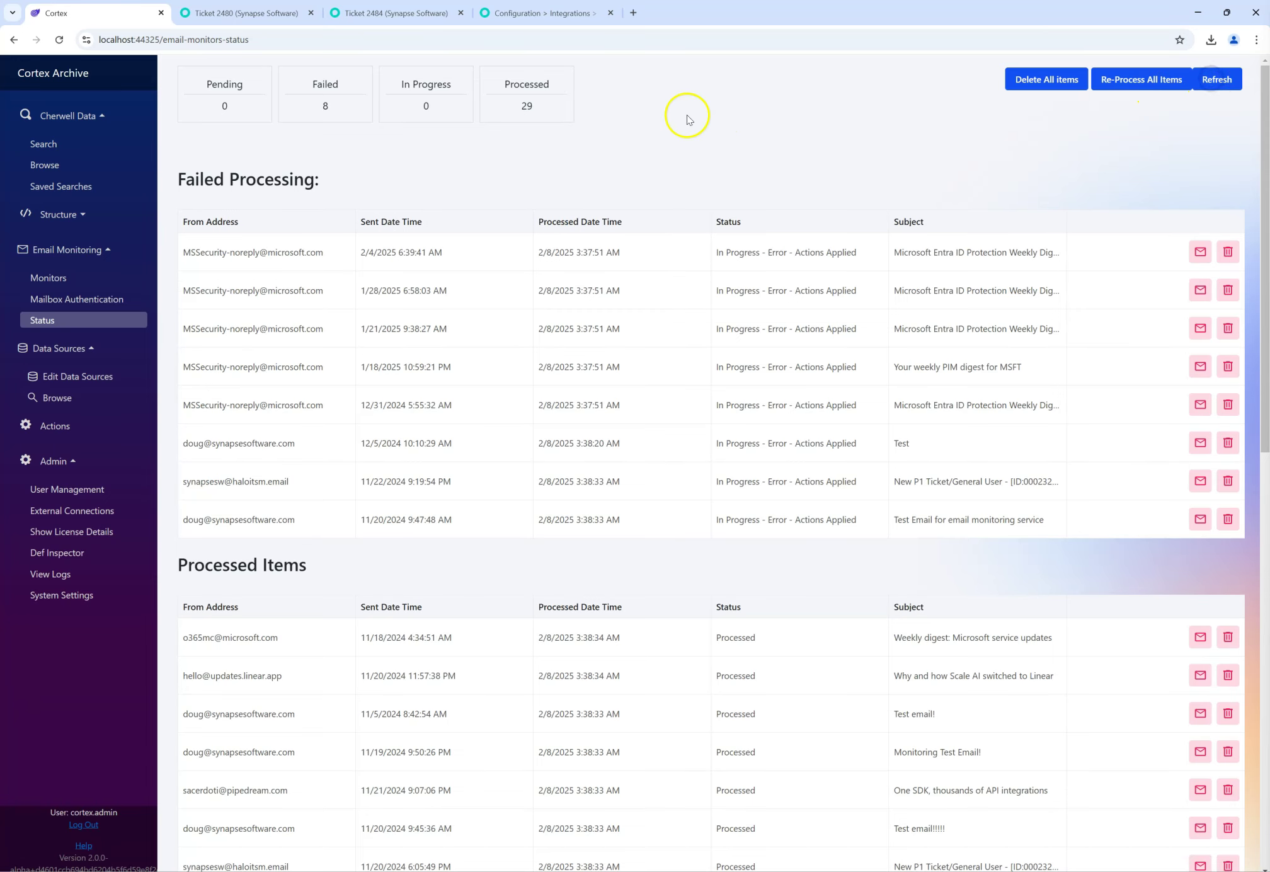
{"action": "left_click_drag", "start_coordinate": [553, 107], "coordinate": [283, 116]}
{"action": "left_click", "coordinate": [460, 151]}
{"action": "scroll", "coordinate": [995, 590], "scroll_direction": "down", "scroll_amount": 12}
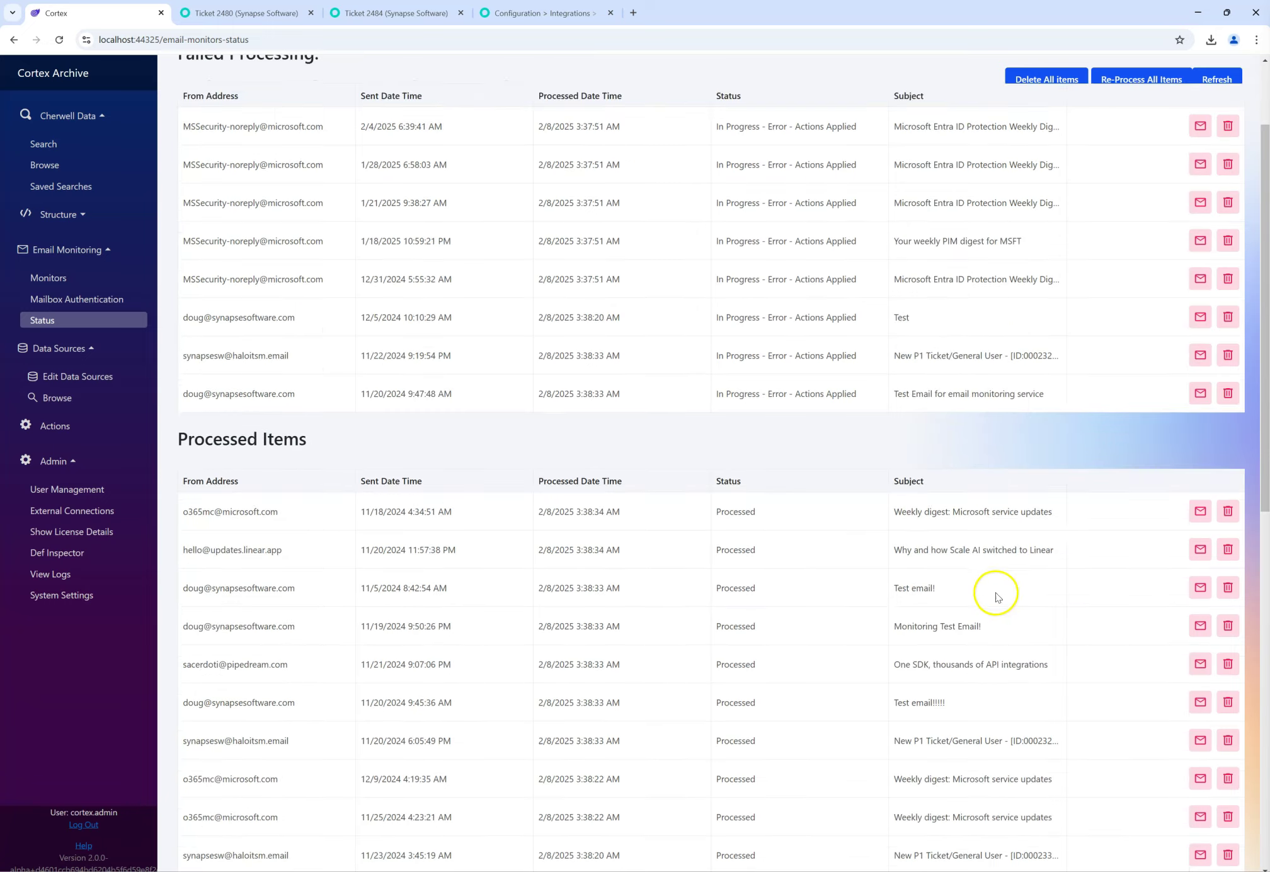
{"action": "scroll", "coordinate": [992, 597], "scroll_direction": "up", "scroll_amount": 12}
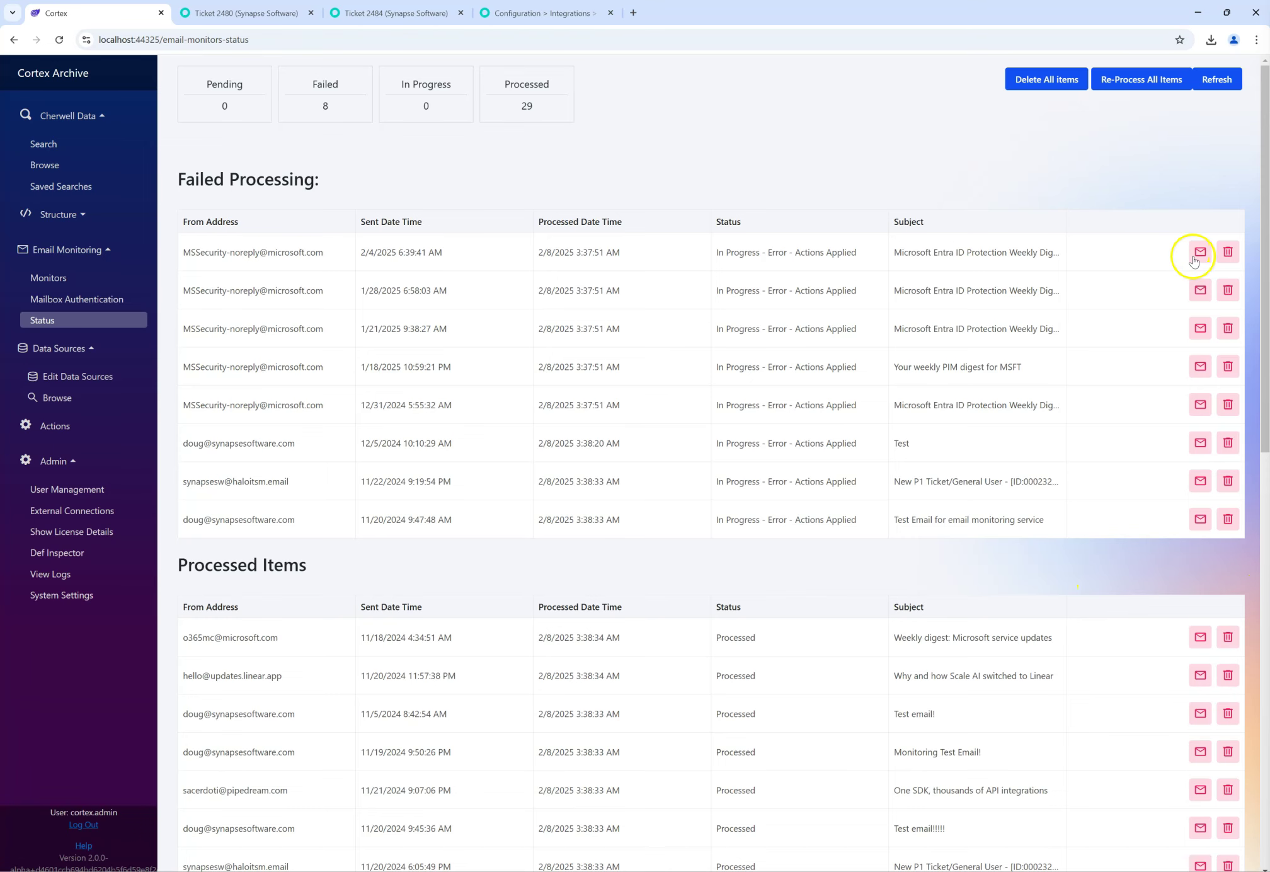
Step: Replace the Notepad++ text with the Halo Ticket Response log message of the first failed email and examine its error message and duplicate key value
{"action": "left_click", "coordinate": [1201, 252]}
{"action": "left_click", "coordinate": [406, 329]}
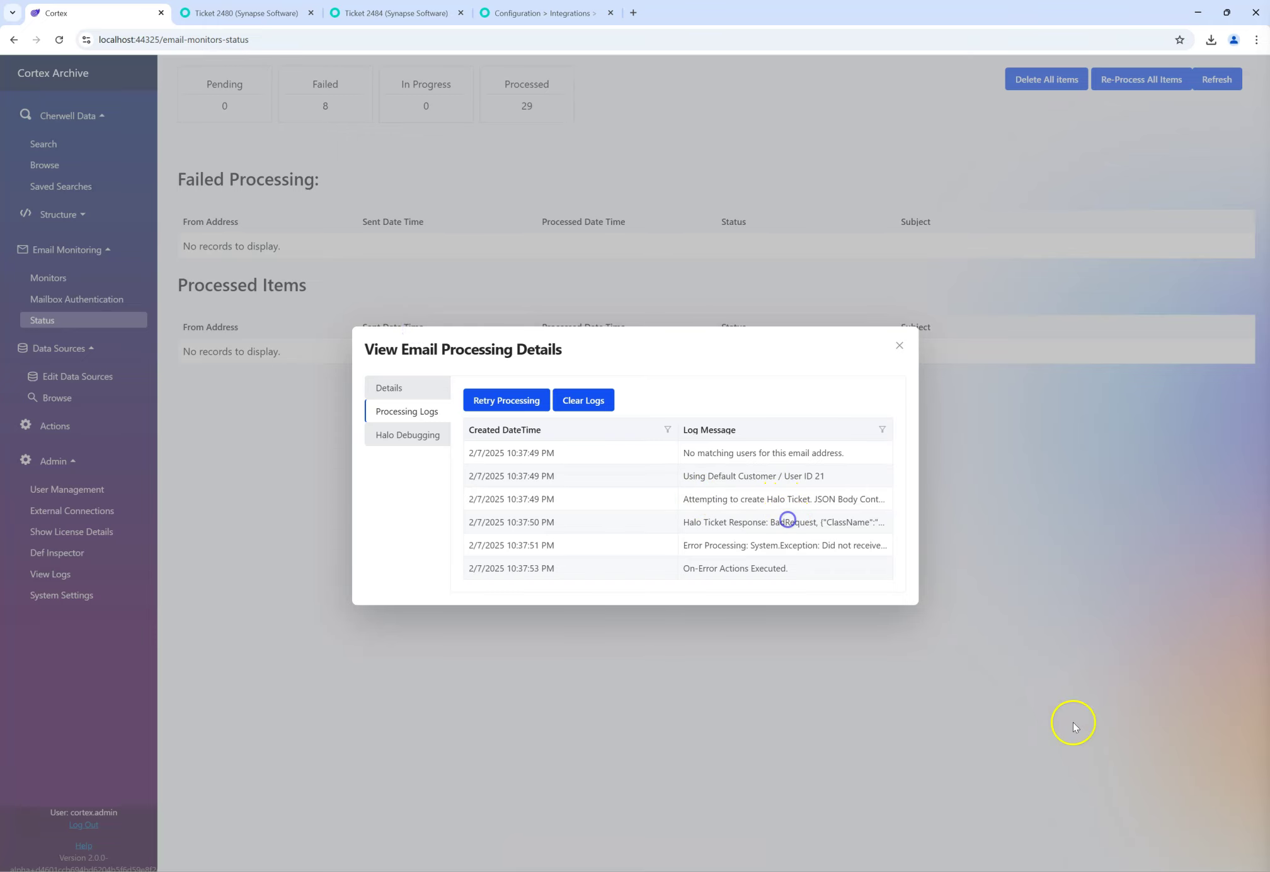
{"action": "key", "text": "alt+Tab"}
{"action": "key", "text": "ctrl+a"}
{"action": "key", "text": "ctrl+v"}
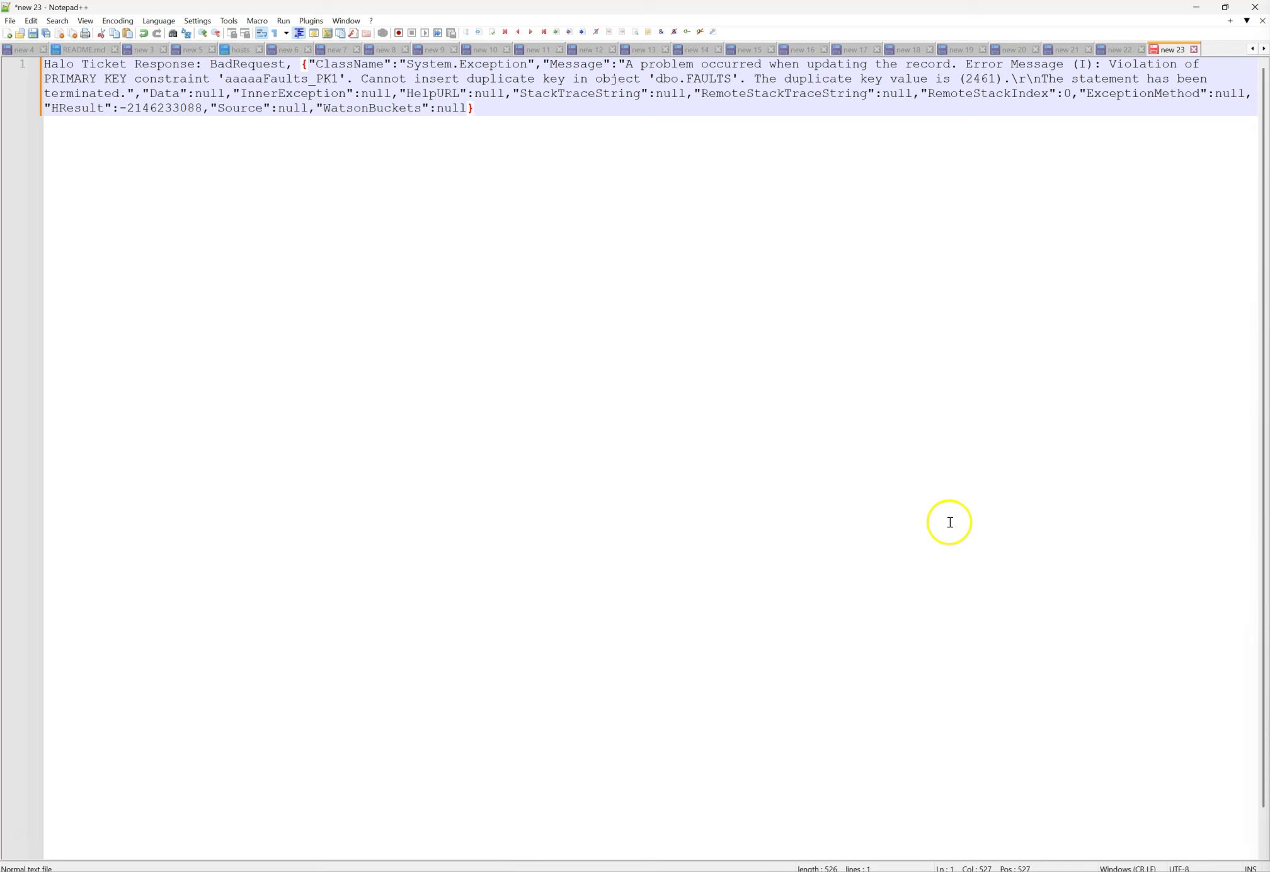
{"action": "left_click_drag", "start_coordinate": [1114, 67], "coordinate": [92, 85]}
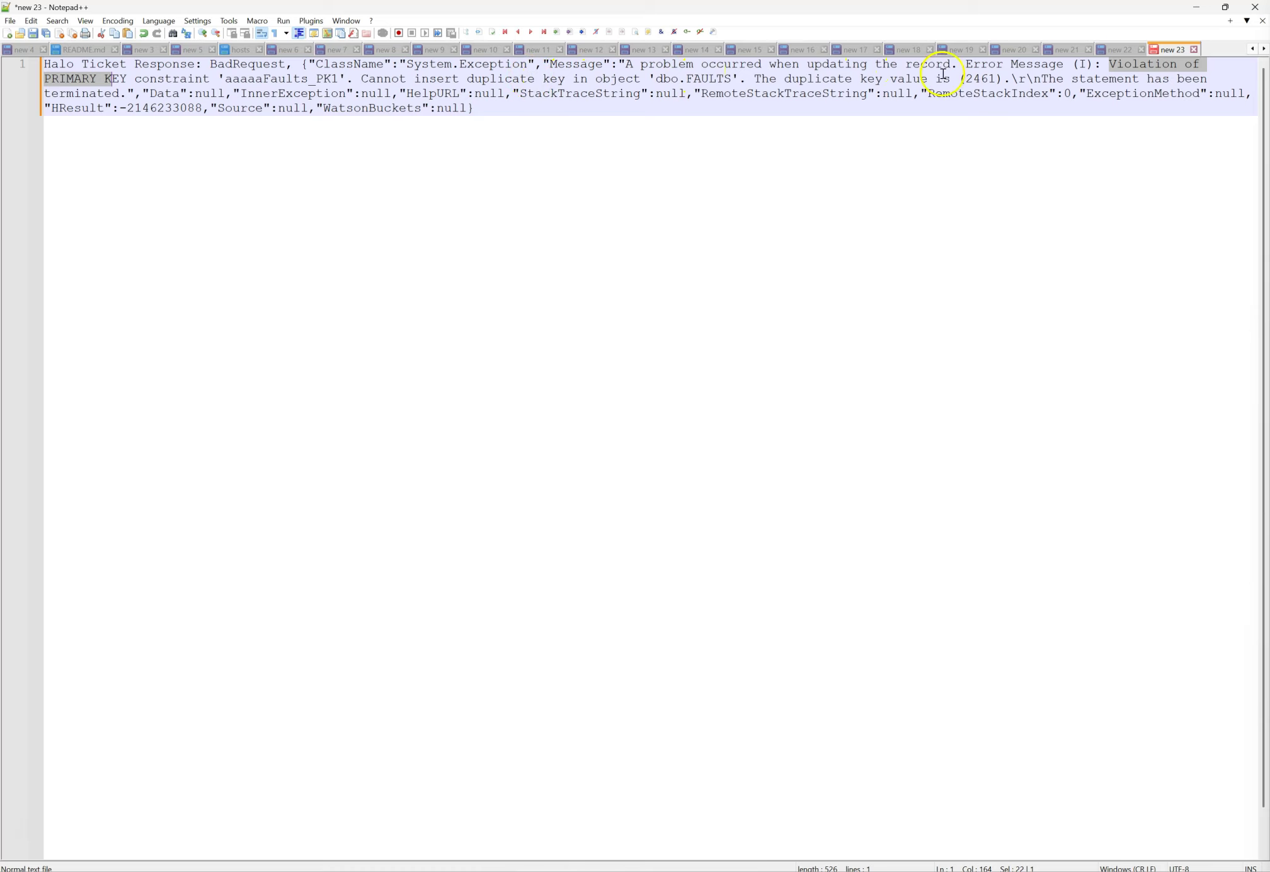
{"action": "double_click", "coordinate": [981, 78]}
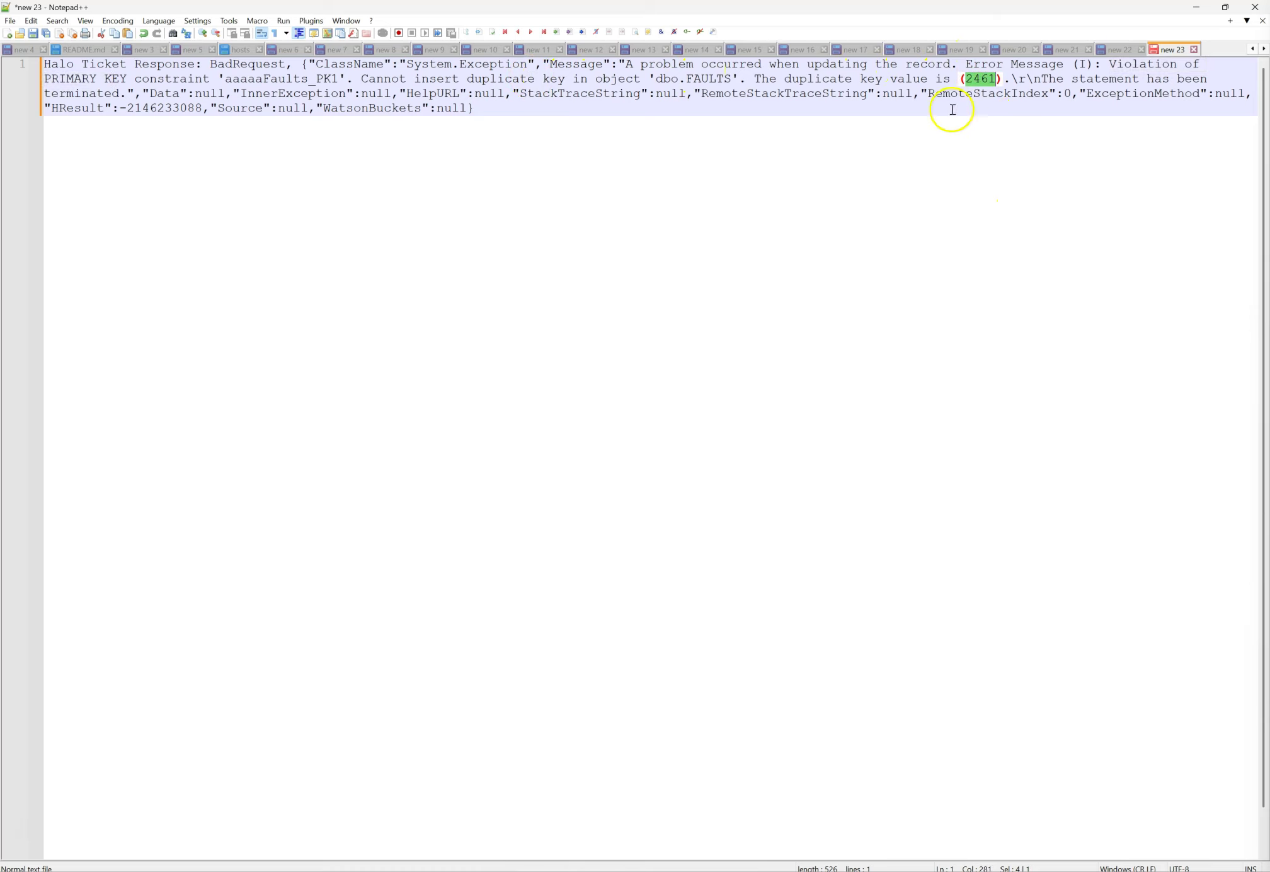
Step: Return to Cortex, check the failed email's details and review the lists of failed and processed emails
{"action": "left_click", "coordinate": [1196, 7]}
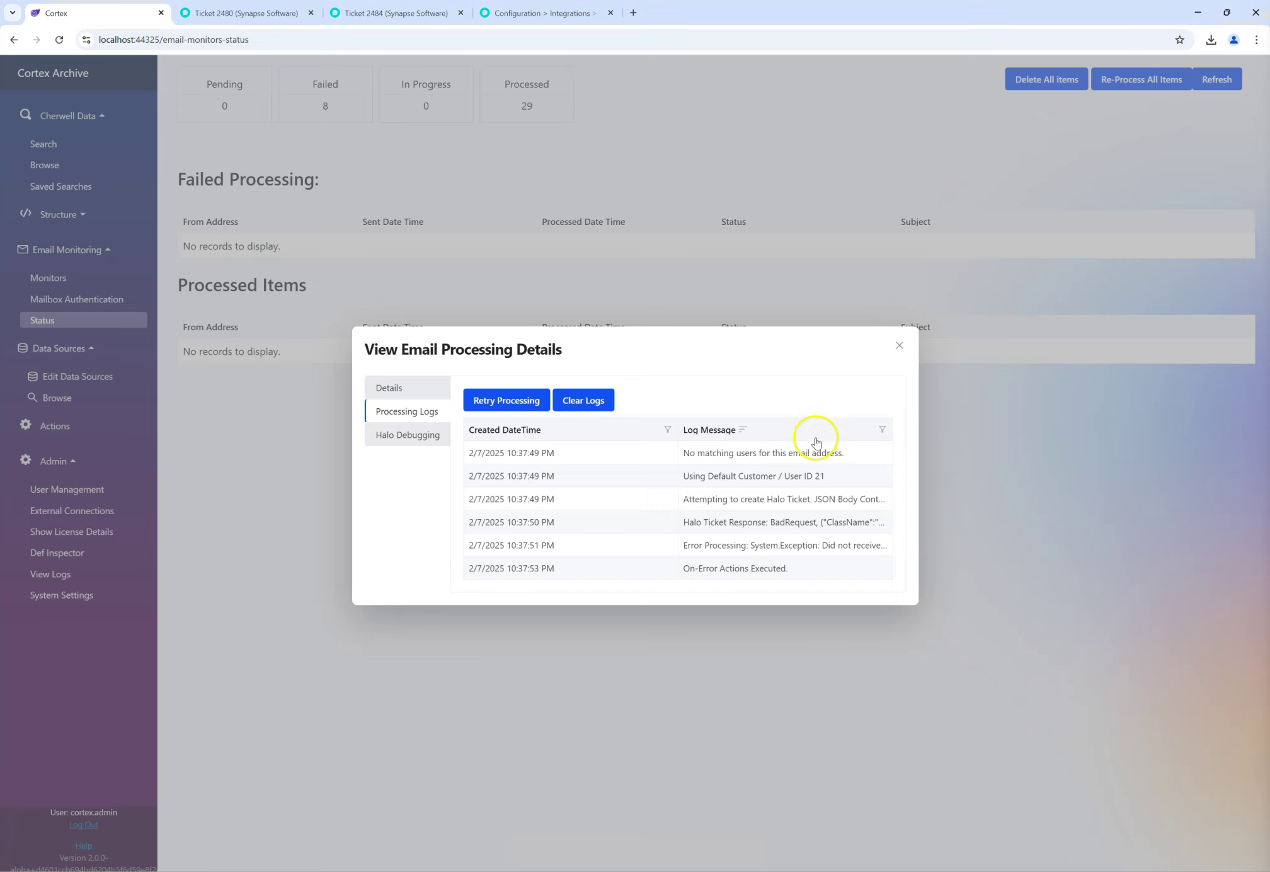
{"action": "left_click", "coordinate": [743, 397]}
{"action": "left_click", "coordinate": [402, 378]}
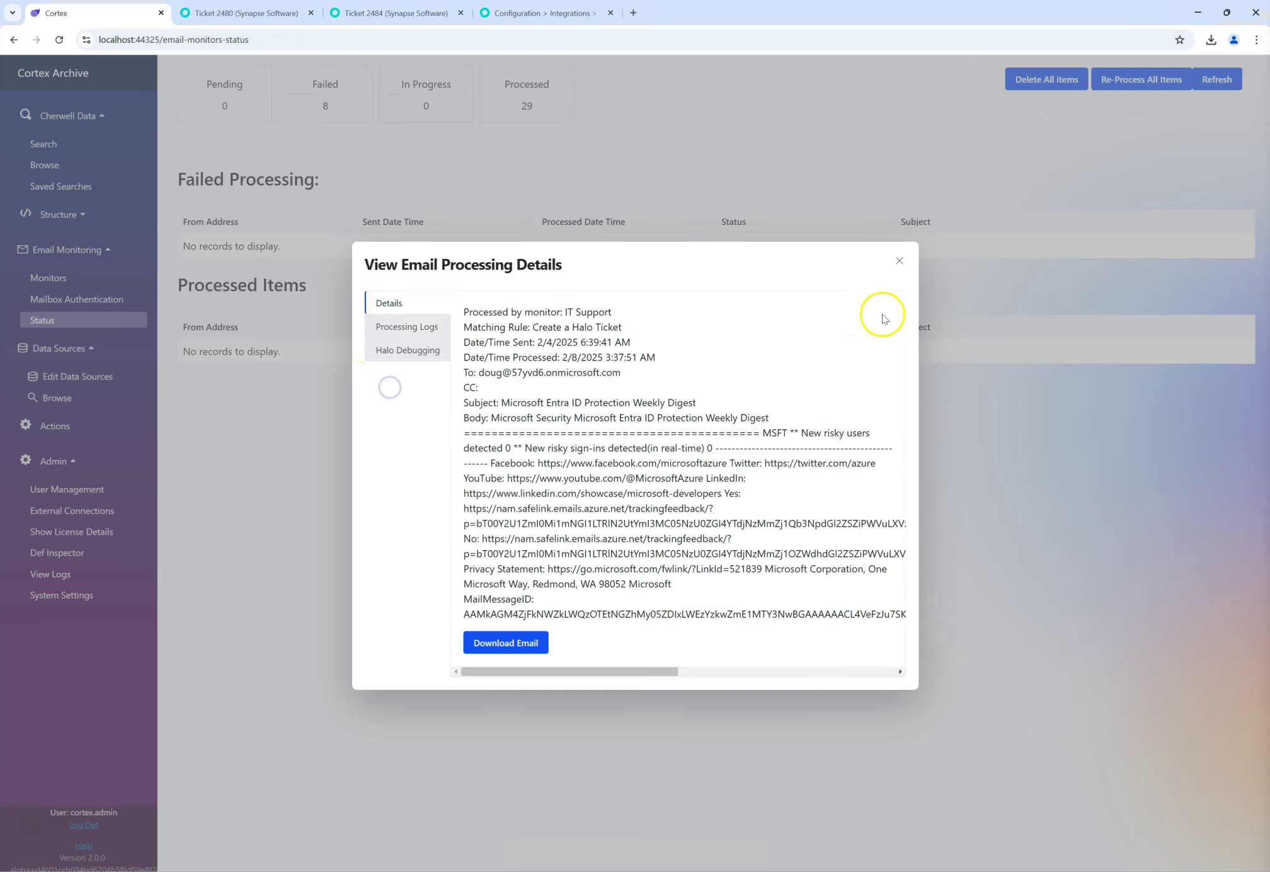
{"action": "left_click", "coordinate": [901, 263]}
{"action": "scroll", "coordinate": [967, 409], "scroll_direction": "down", "scroll_amount": 14}
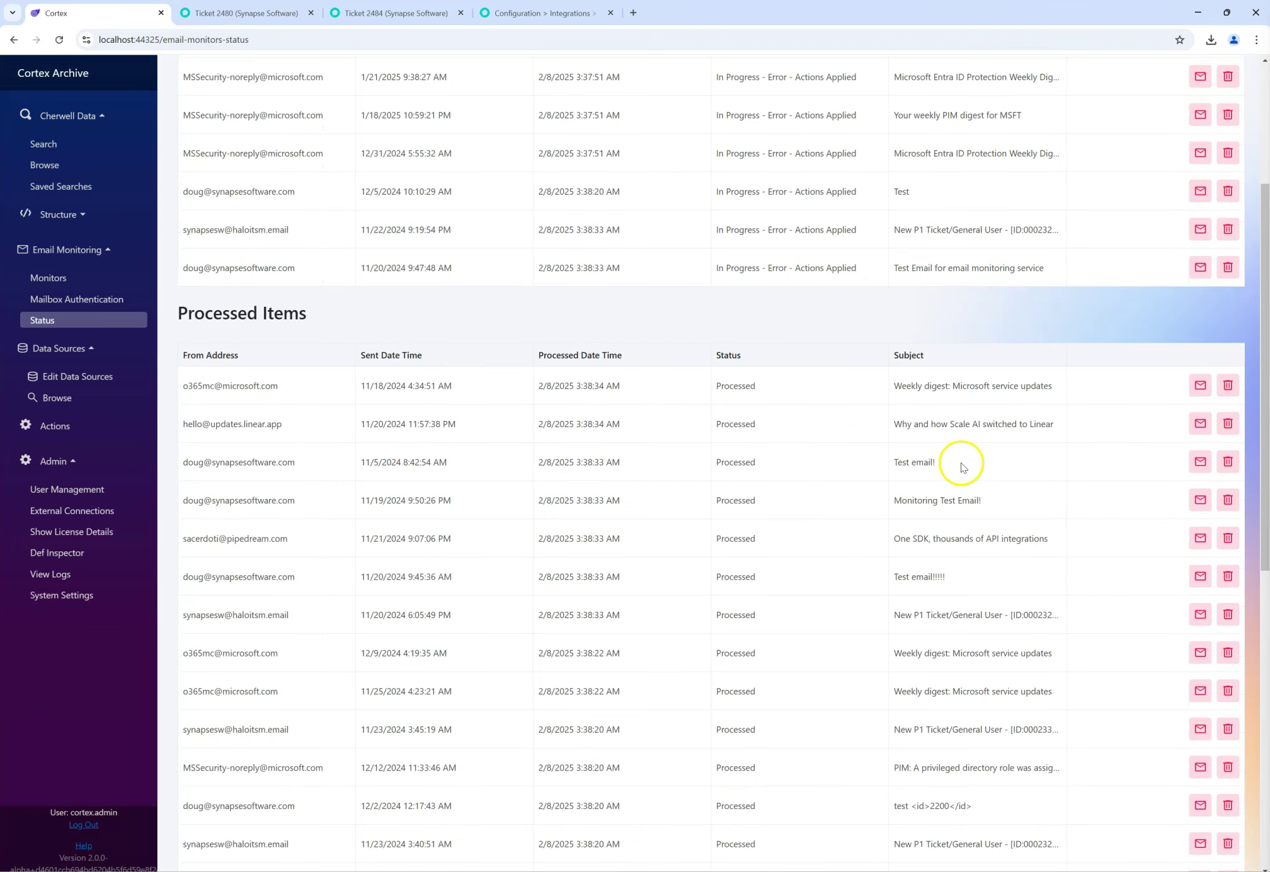
{"action": "scroll", "coordinate": [962, 469], "scroll_direction": "up", "scroll_amount": 15}
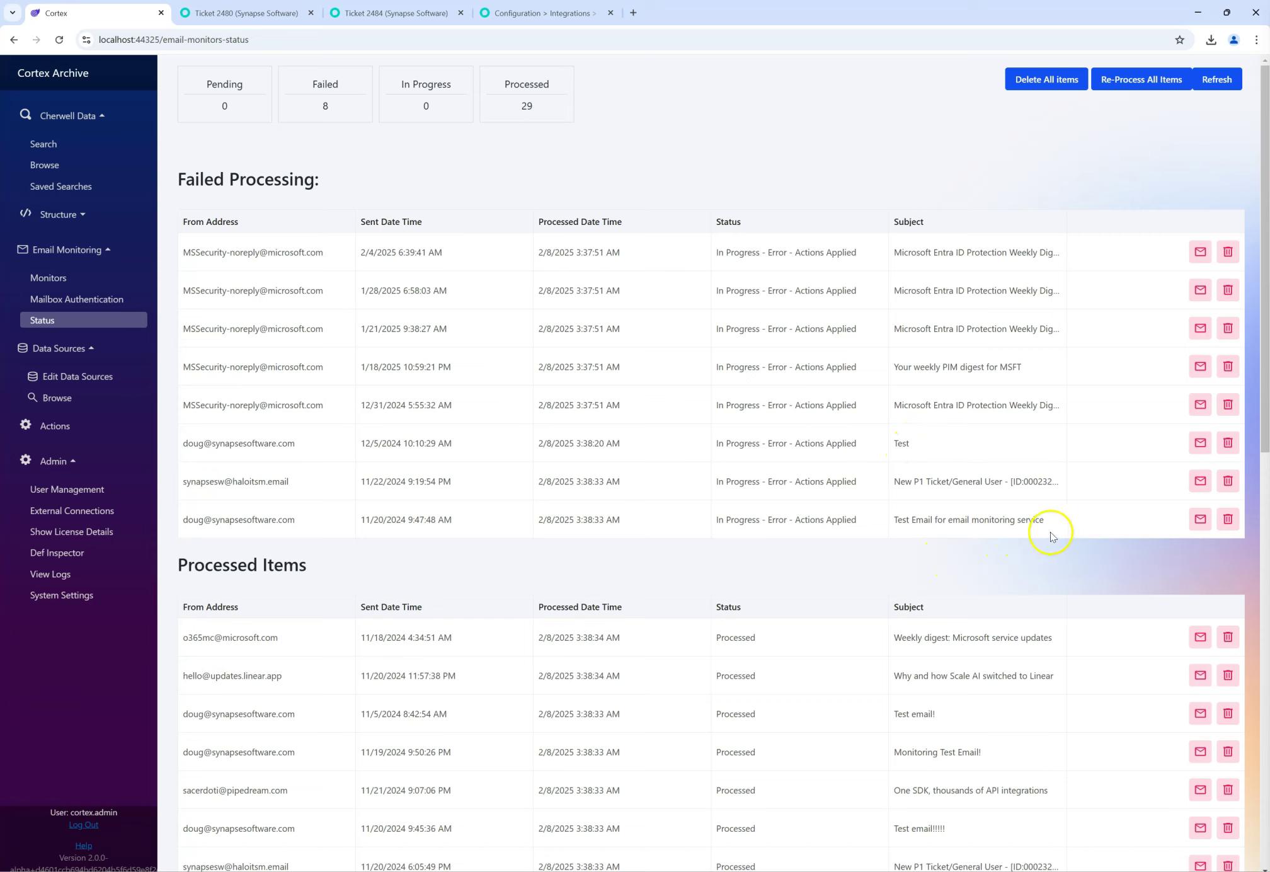
{"action": "left_click_drag", "start_coordinate": [1057, 528], "coordinate": [882, 255]}
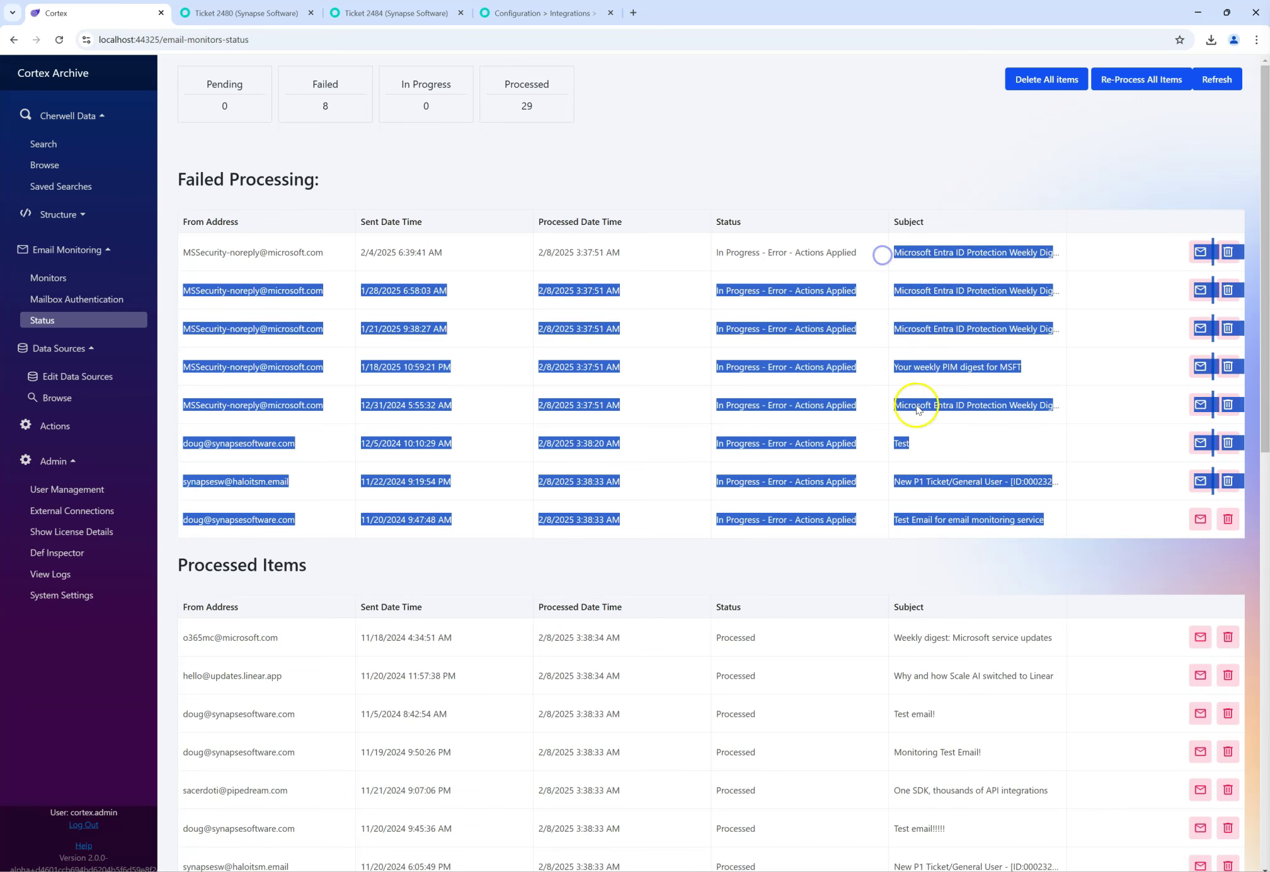
{"action": "left_click", "coordinate": [966, 555]}
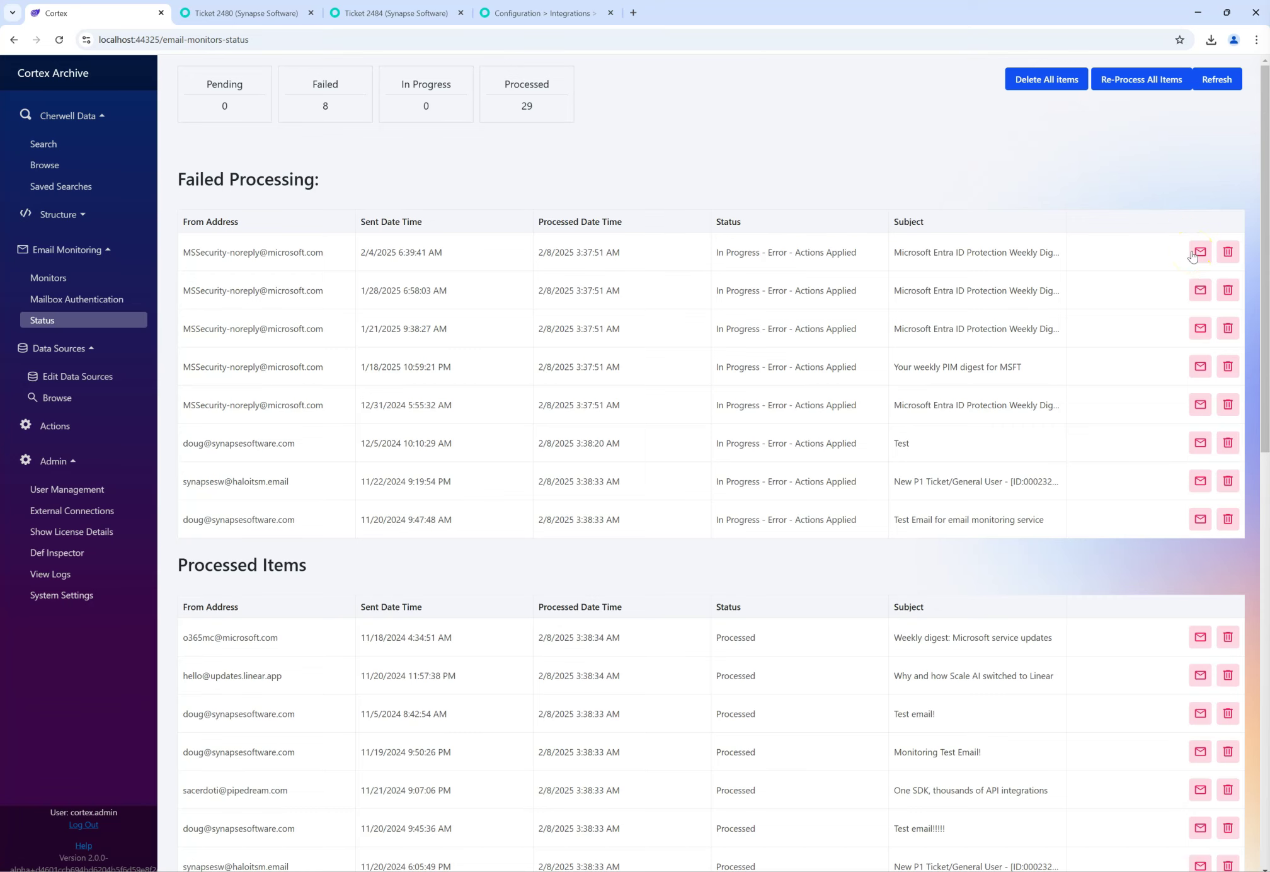
Step: Clear the processing logs of the failed email sent 2/4/2025, retry its processing and check the new logs and details
{"action": "left_click", "coordinate": [1200, 254]}
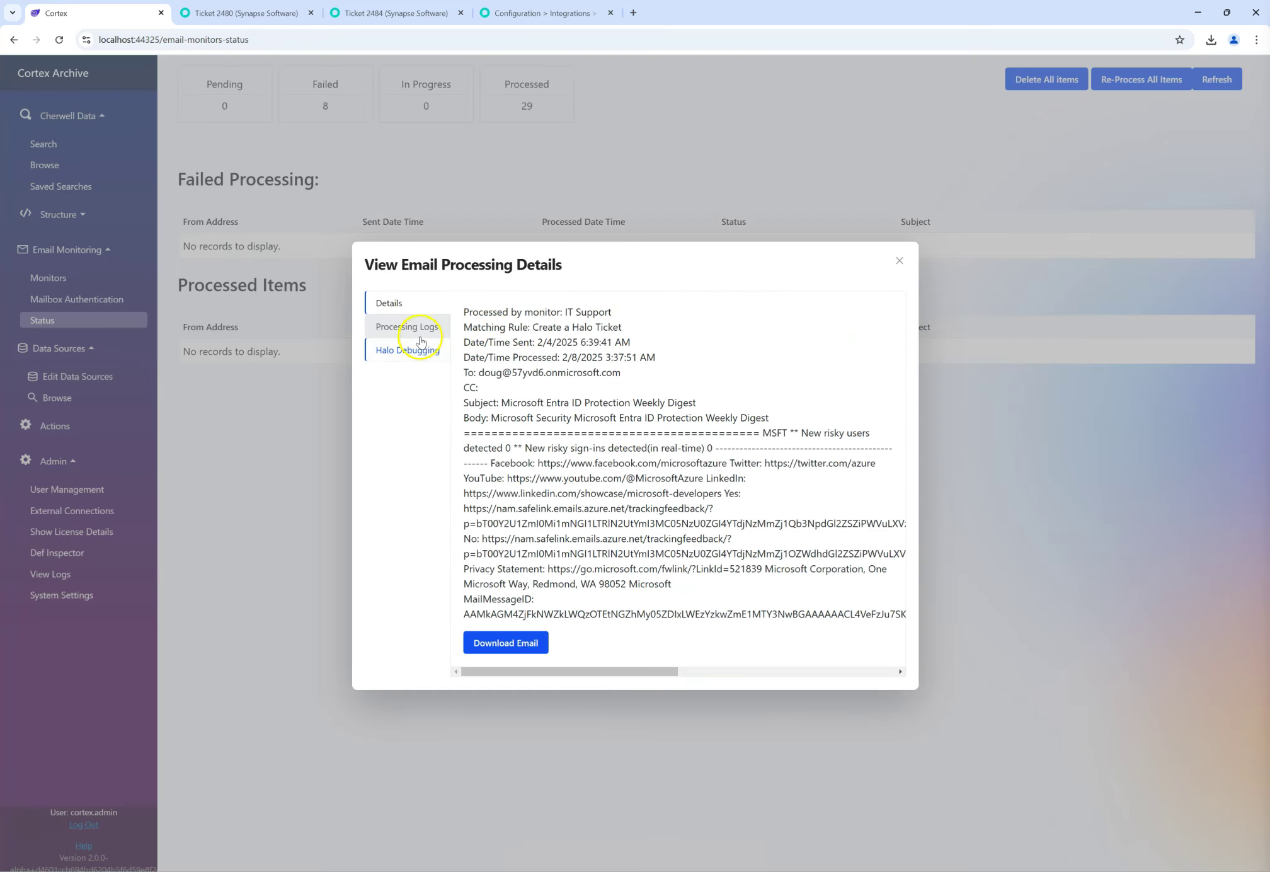
{"action": "left_click", "coordinate": [420, 329]}
{"action": "left_click", "coordinate": [584, 400]}
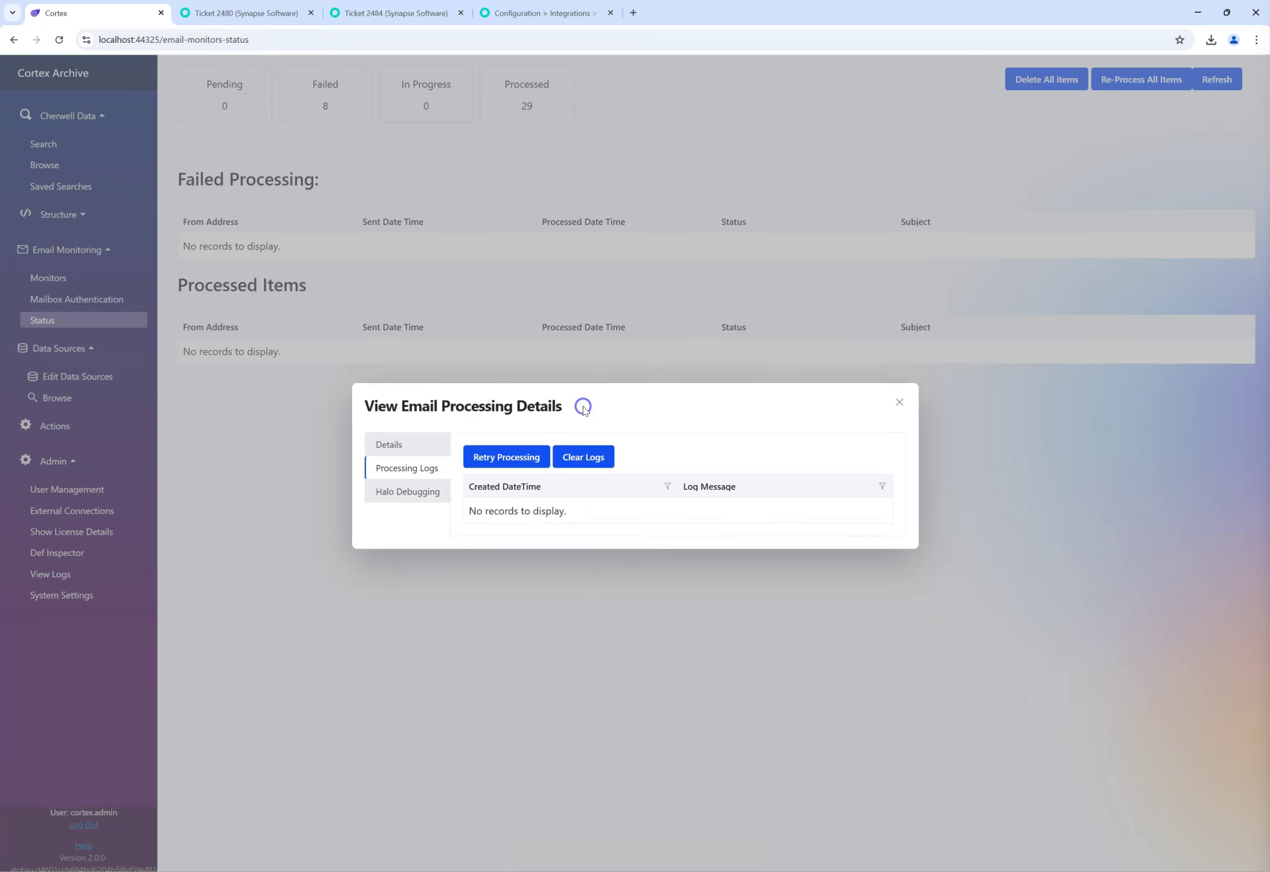
{"action": "left_click", "coordinate": [512, 457]}
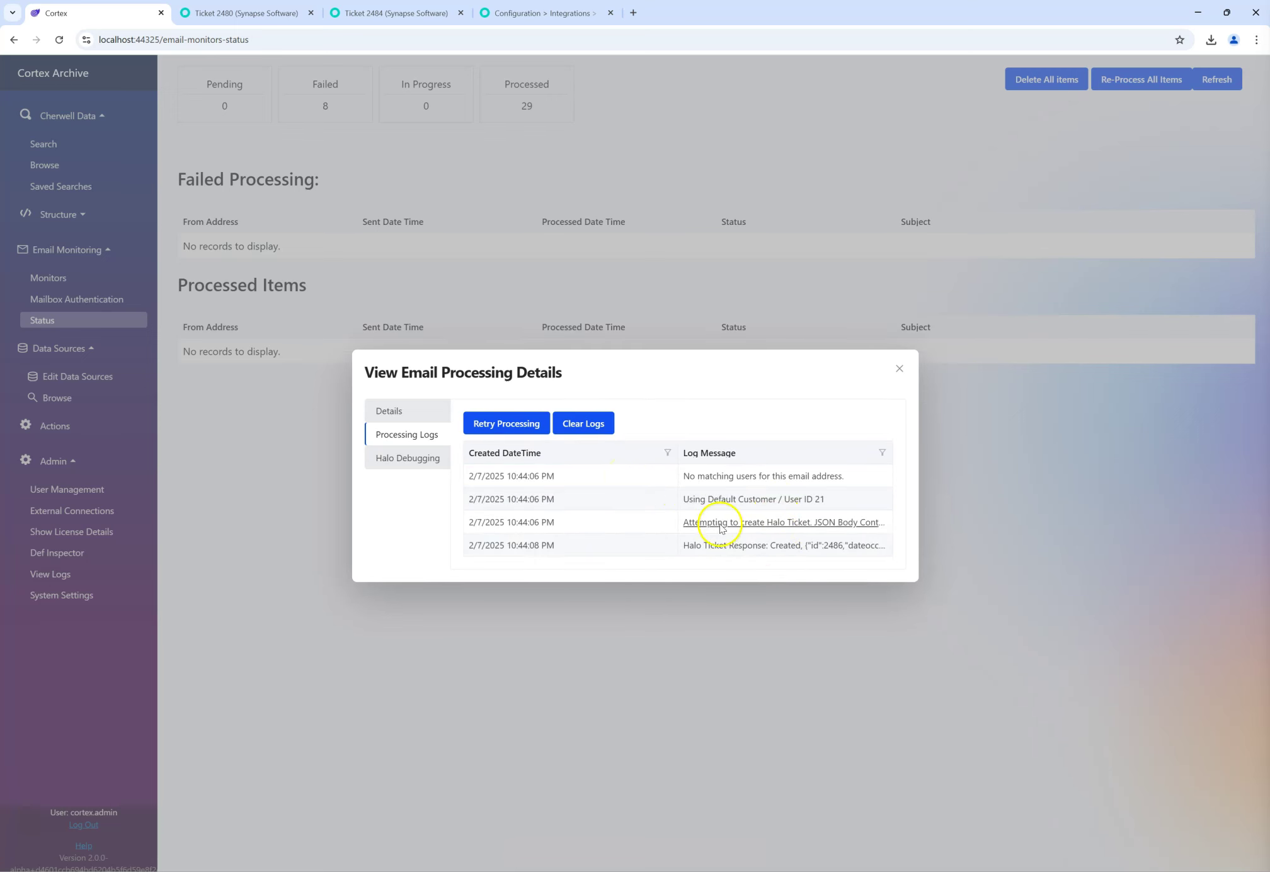
{"action": "left_click", "coordinate": [381, 416]}
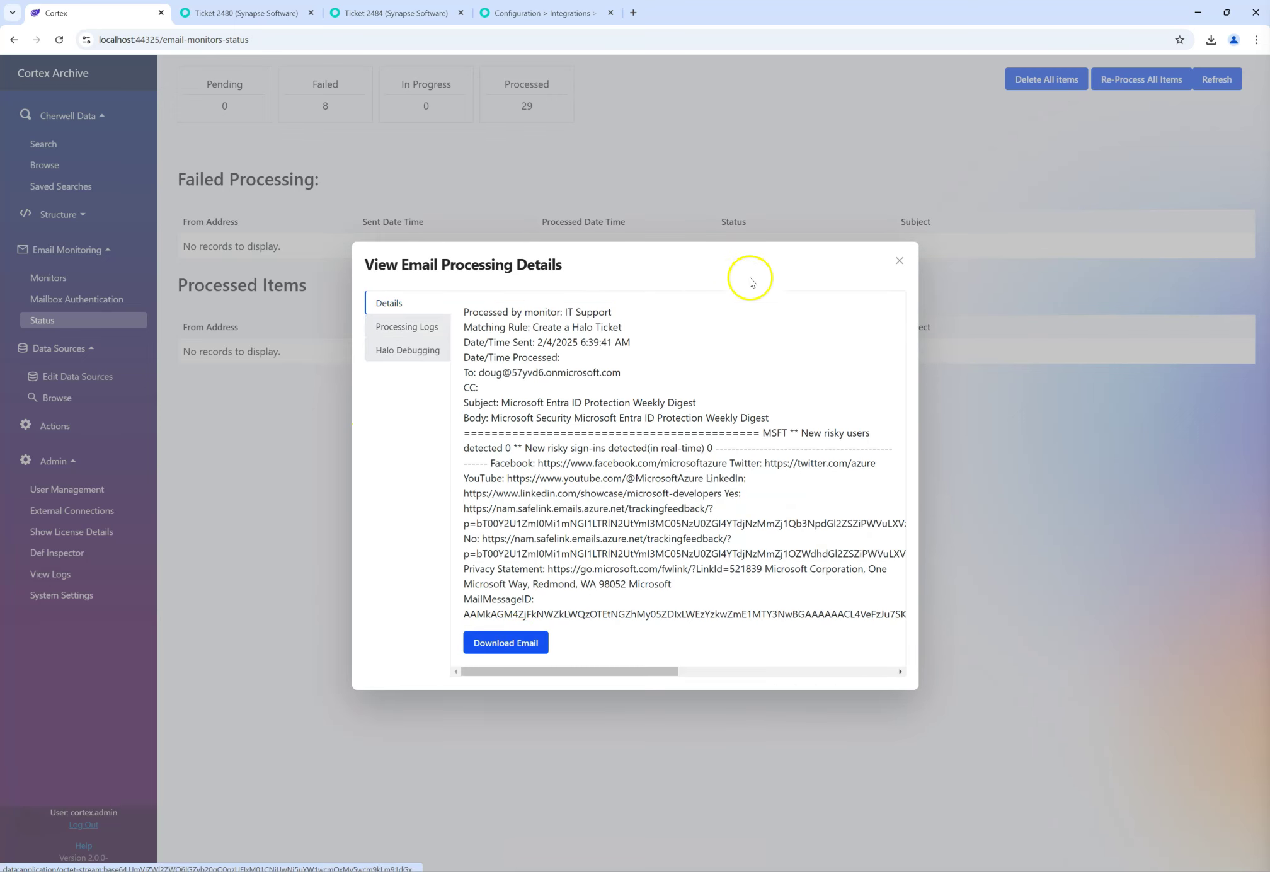
{"action": "left_click", "coordinate": [899, 260]}
Step: Retry processing of the failed Microsoft Entra ID Protection Weekly Digest email sent 1/28/2025 and close its details
{"action": "left_click", "coordinate": [1192, 253]}
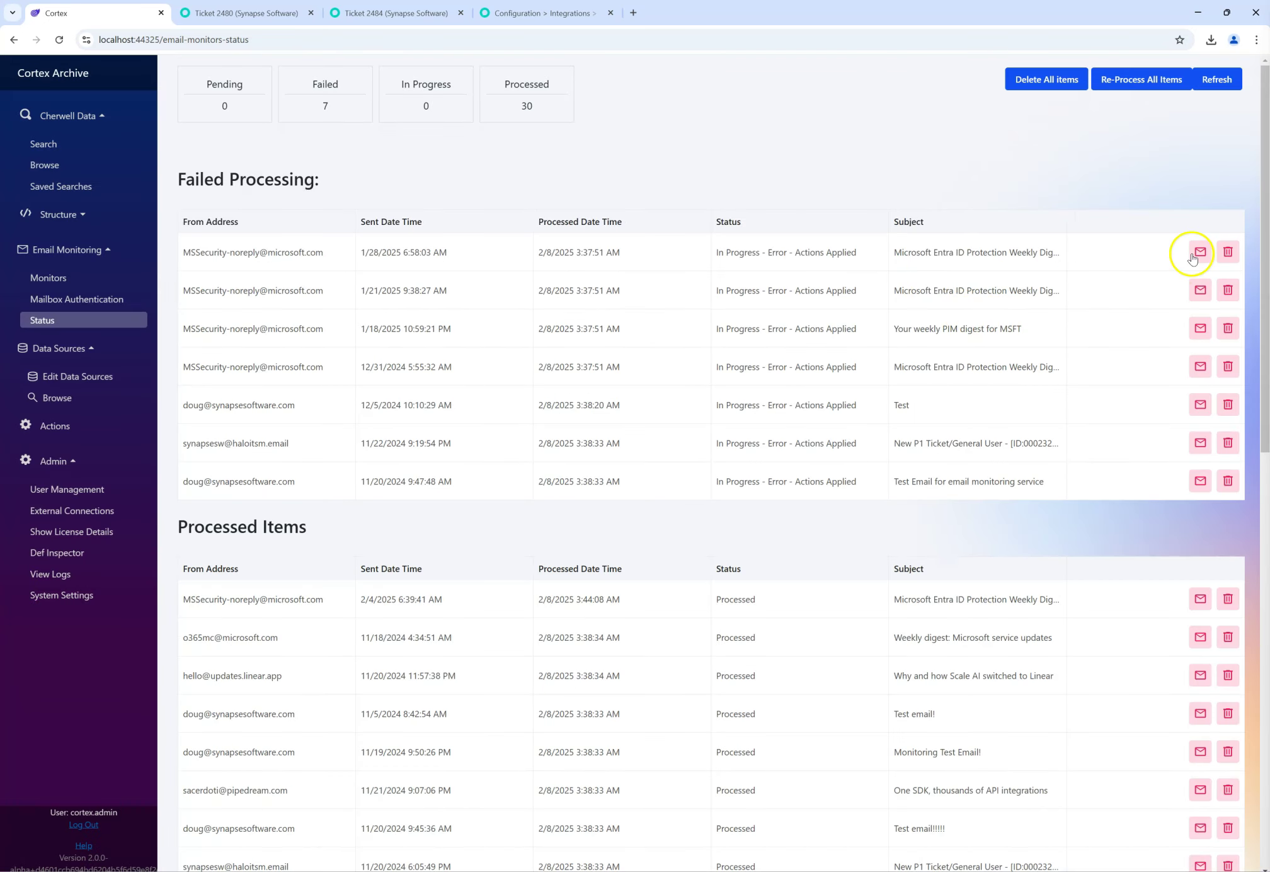
{"action": "left_click", "coordinate": [389, 327]}
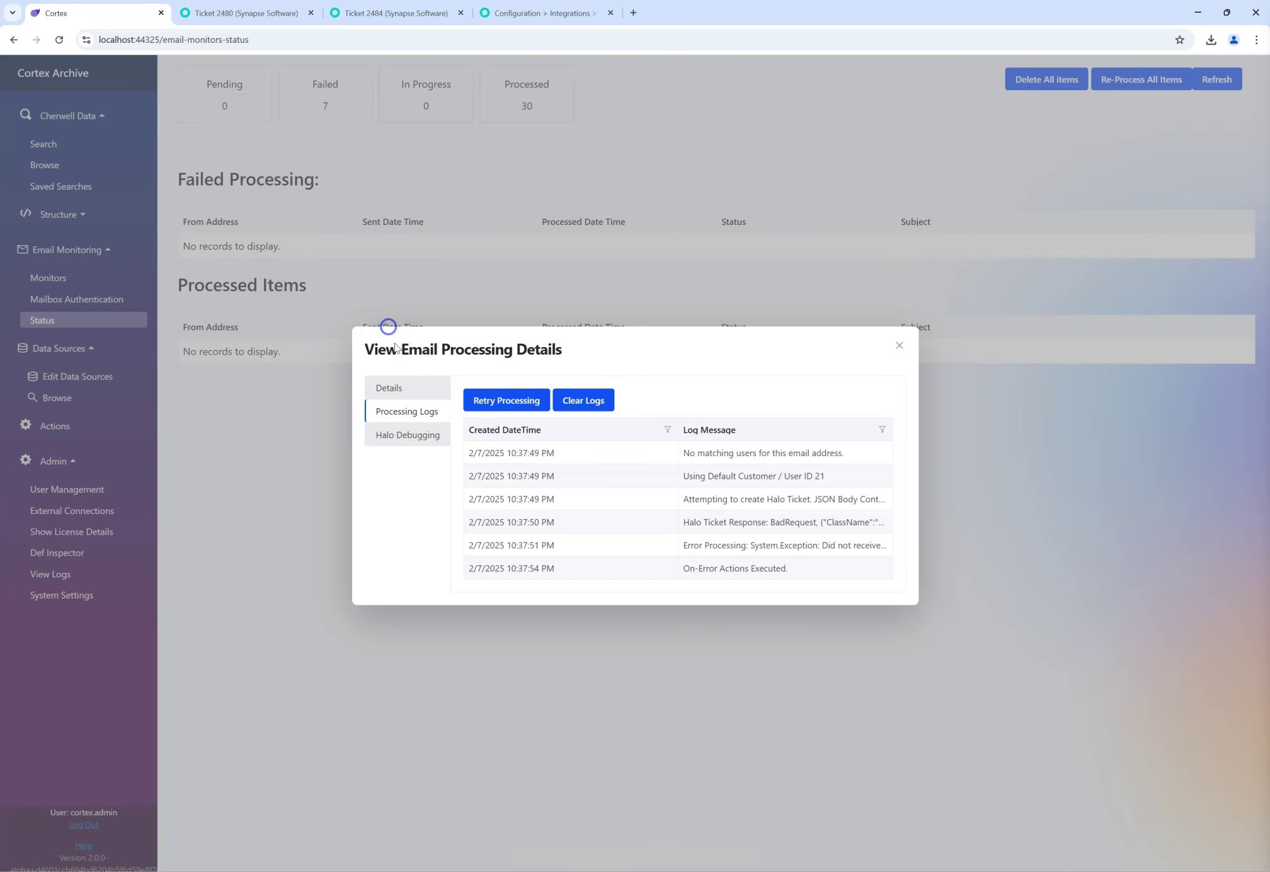
{"action": "left_click", "coordinate": [526, 401]}
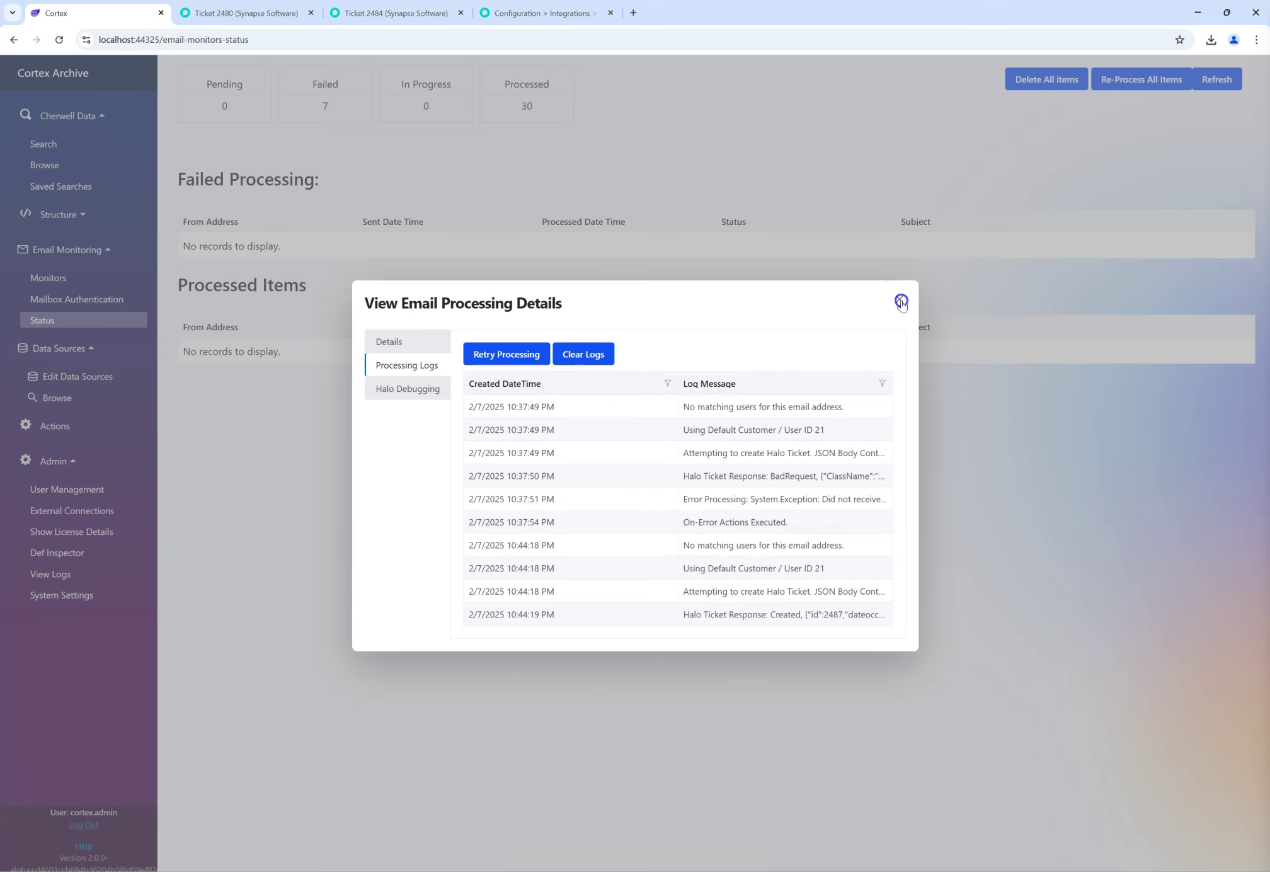
{"action": "left_click", "coordinate": [901, 300]}
Step: Retry processing of the failed Microsoft Entra ID Protection Weekly Digest email sent 1/21/2025 and return to the status list
{"action": "left_click", "coordinate": [1200, 252]}
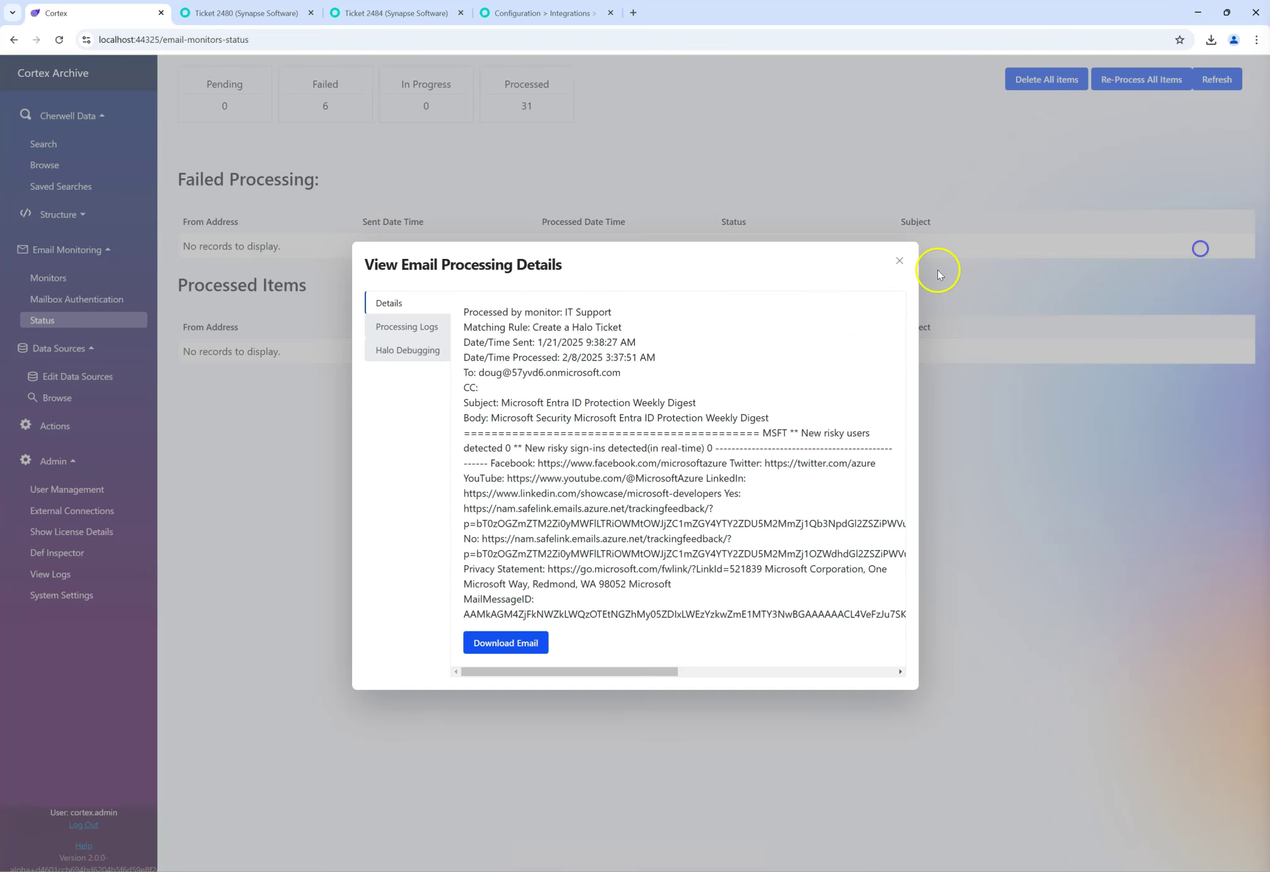
{"action": "left_click", "coordinate": [419, 328]}
{"action": "left_click", "coordinate": [509, 401]}
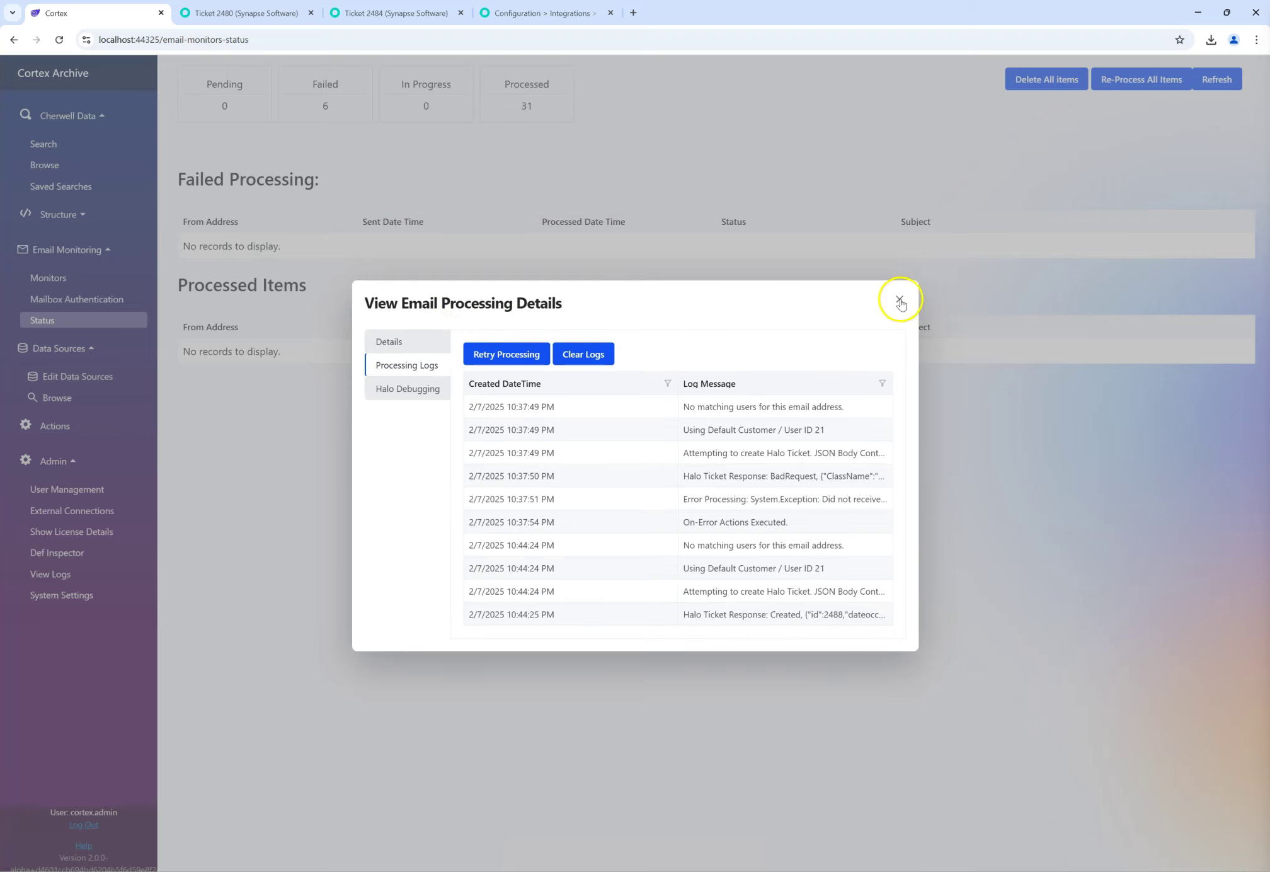
{"action": "left_click", "coordinate": [900, 300]}
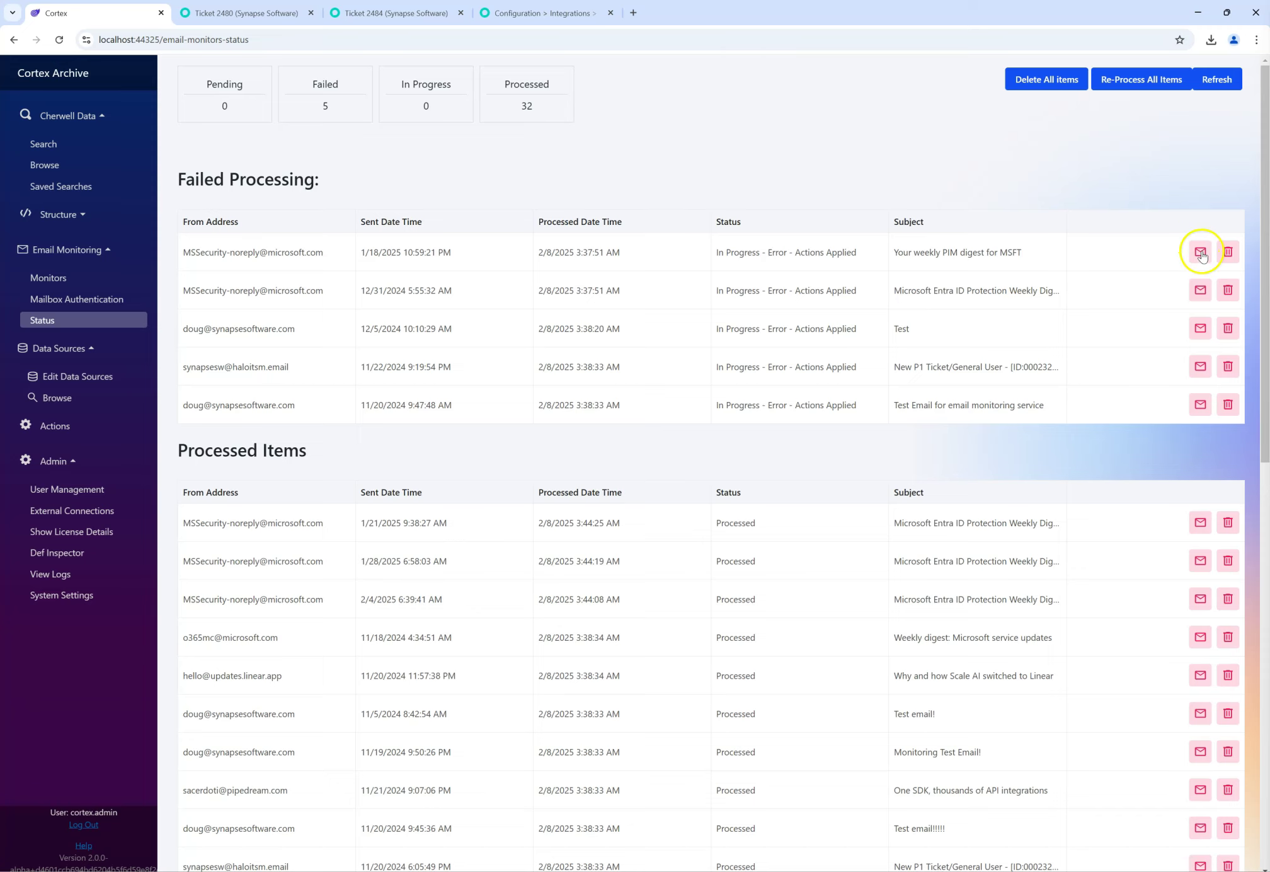
Step: Delete all items from the email monitoring status list
{"action": "left_click", "coordinate": [1050, 79]}
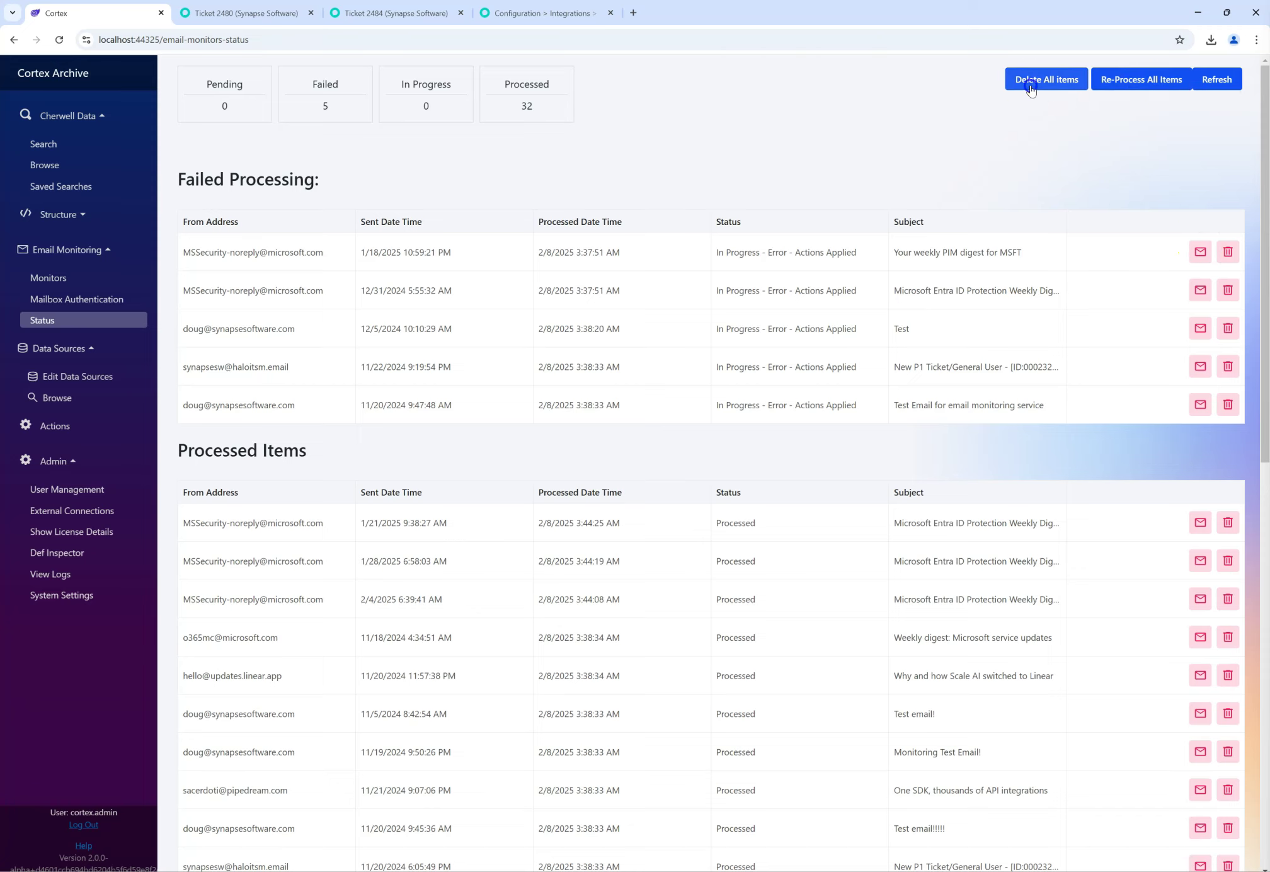